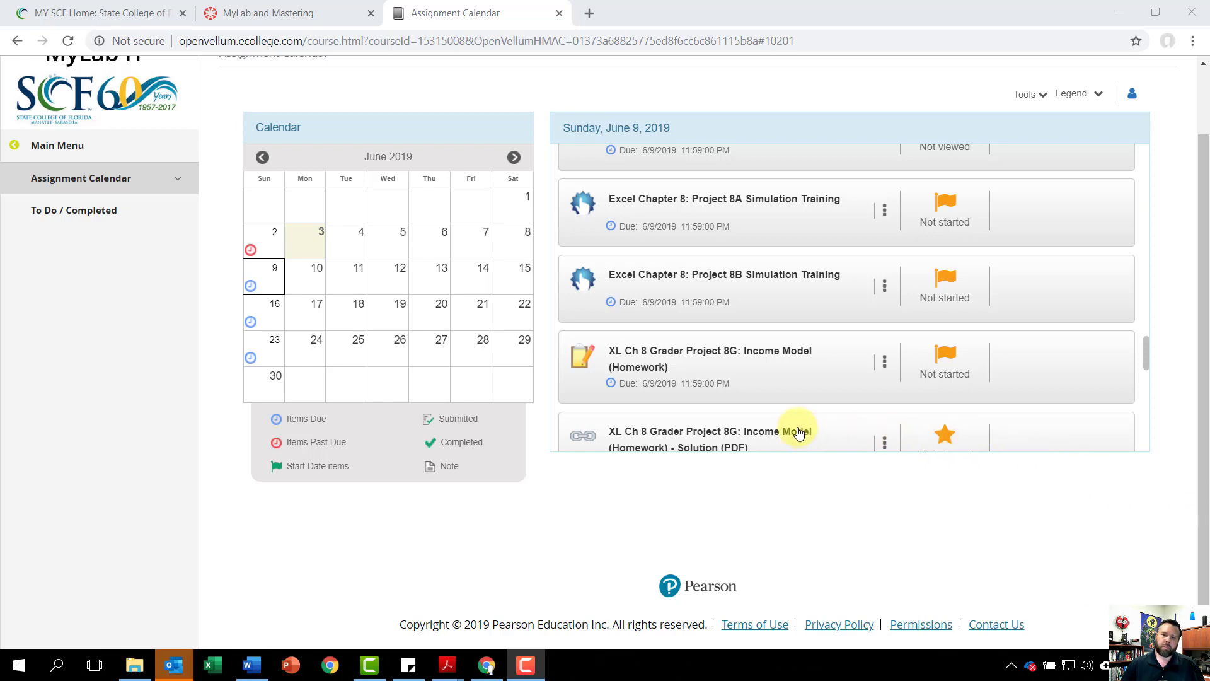
Step: Download the instructions and student workbook for XL Ch 8 Grader Project 8G: Income Model, and open the workbook in Excel with editing enabled
left_click(637, 352)
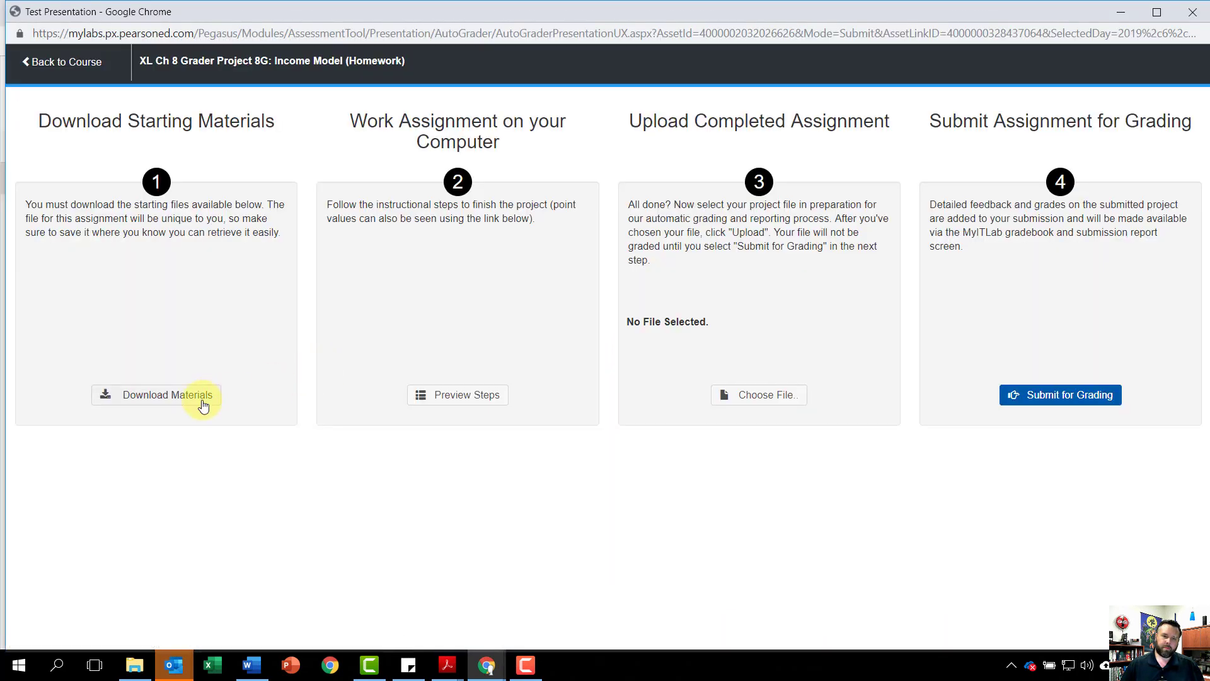
left_click(194, 405)
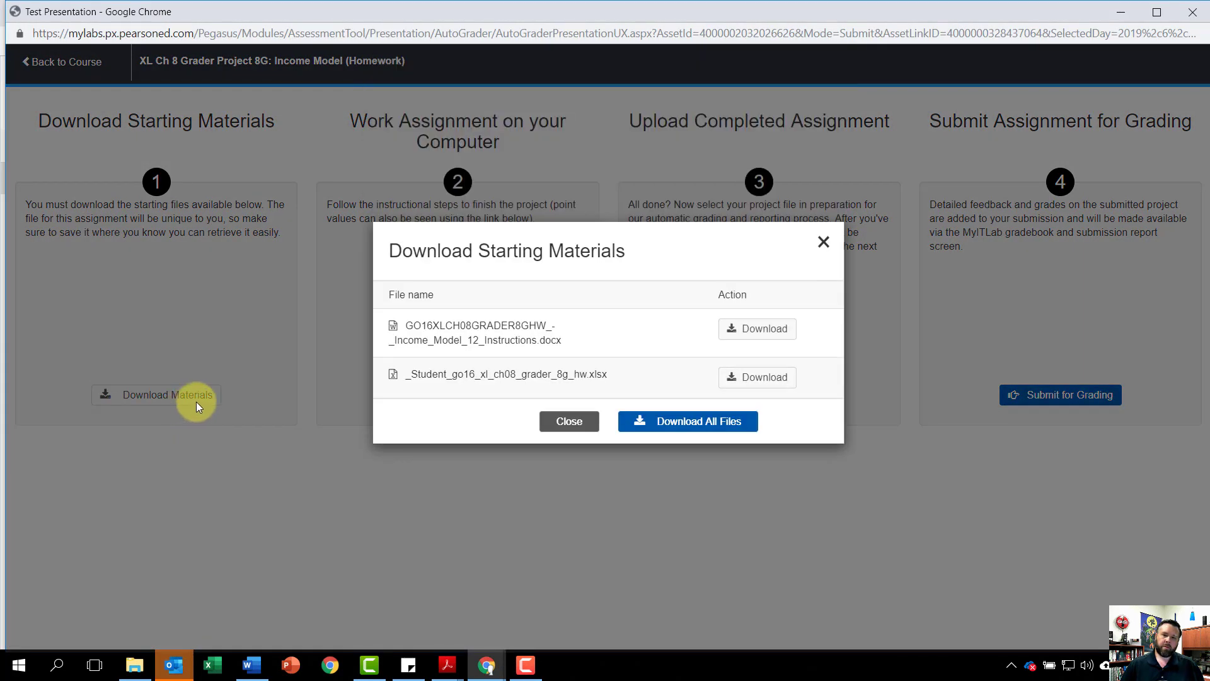
left_click(756, 336)
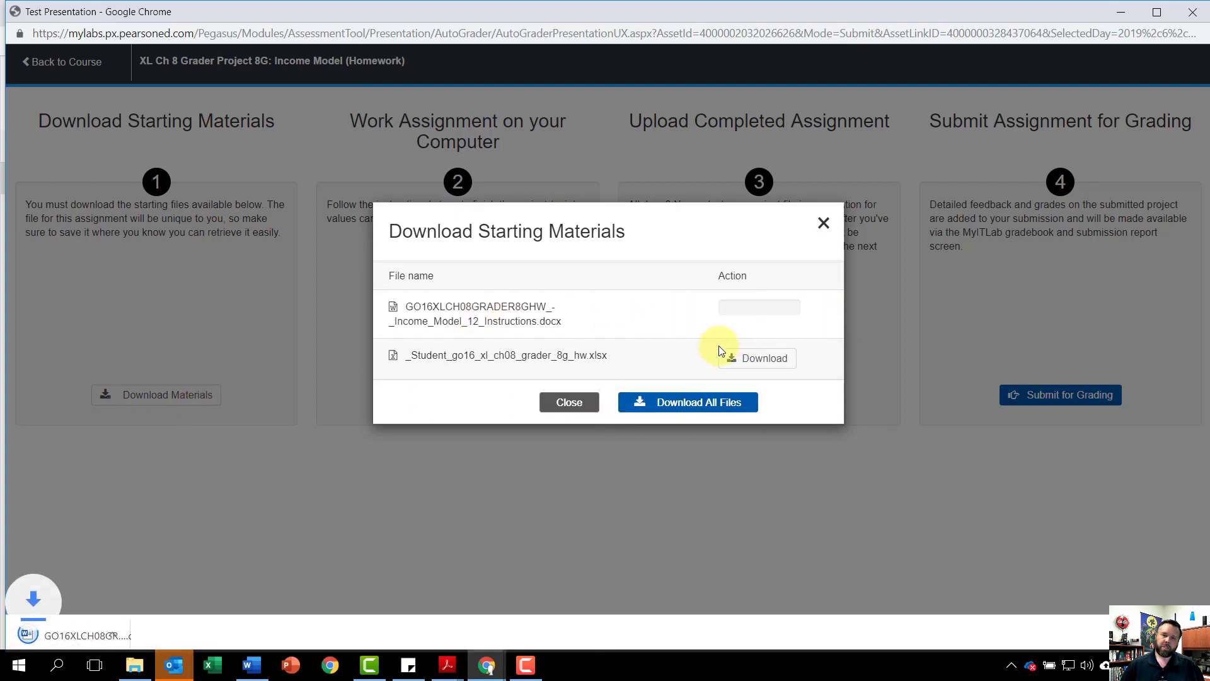
left_click(763, 355)
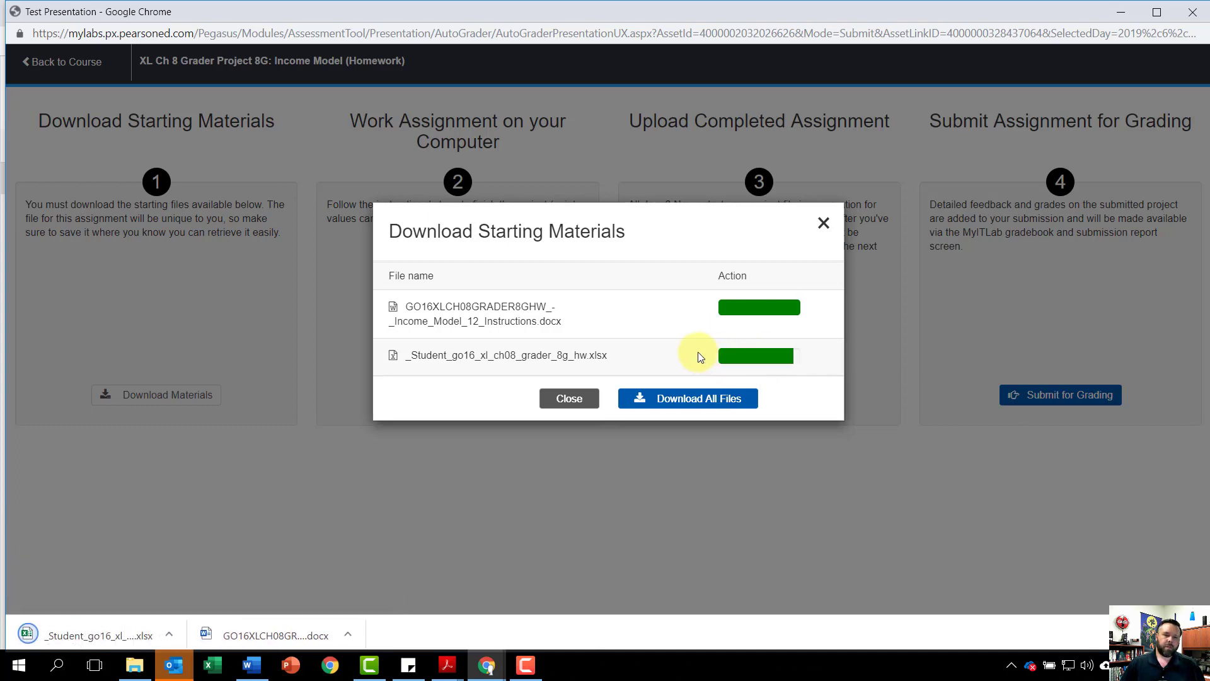
left_click(101, 625)
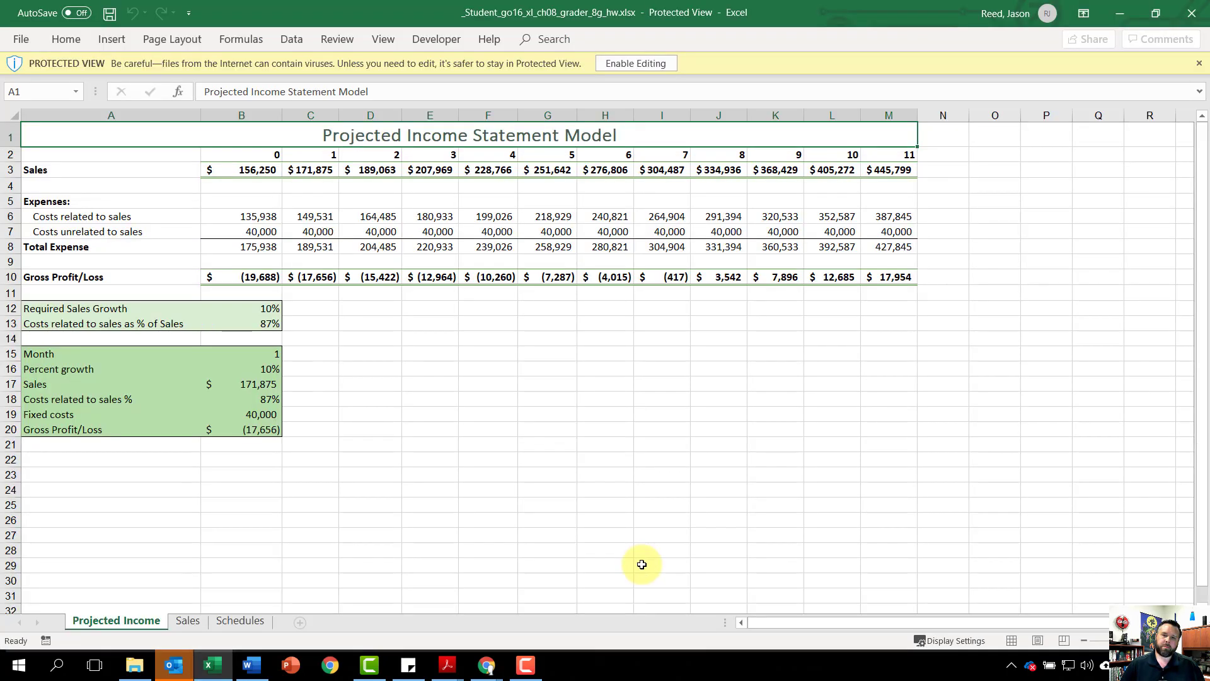
left_click(625, 61)
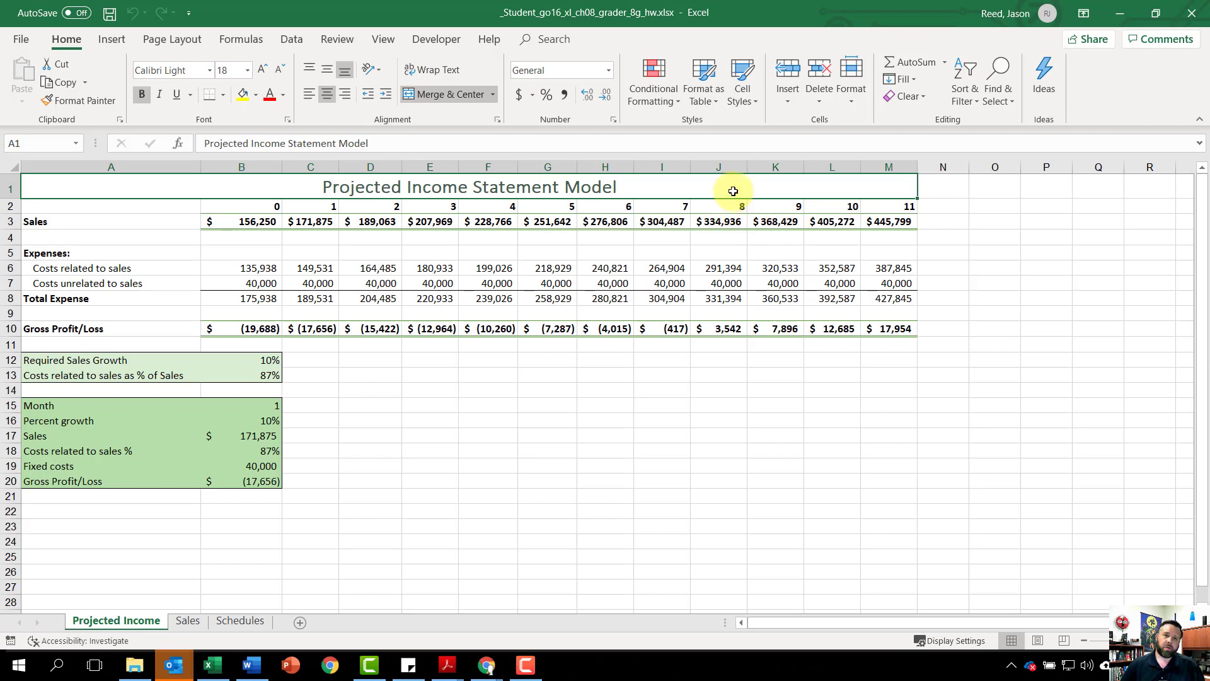
Step: Check in the Excel add-ins list that Analysis ToolPak and Solver Add-in are enabled, and accept the selection
left_click(23, 41)
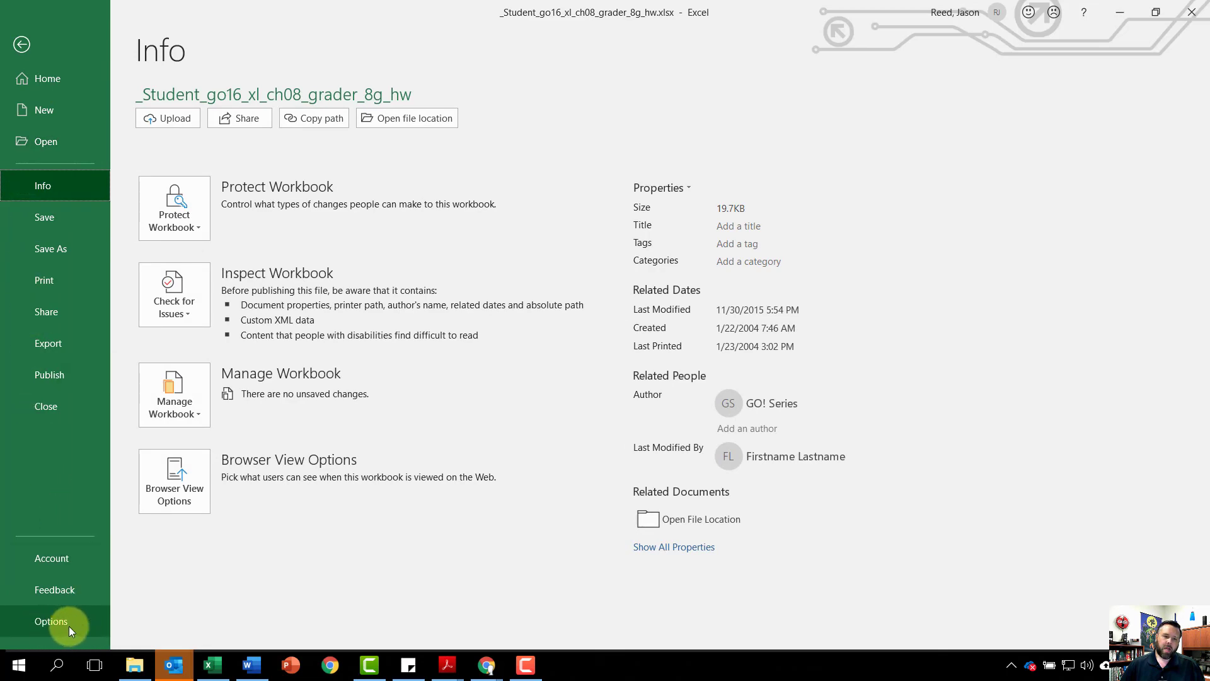
left_click(50, 623)
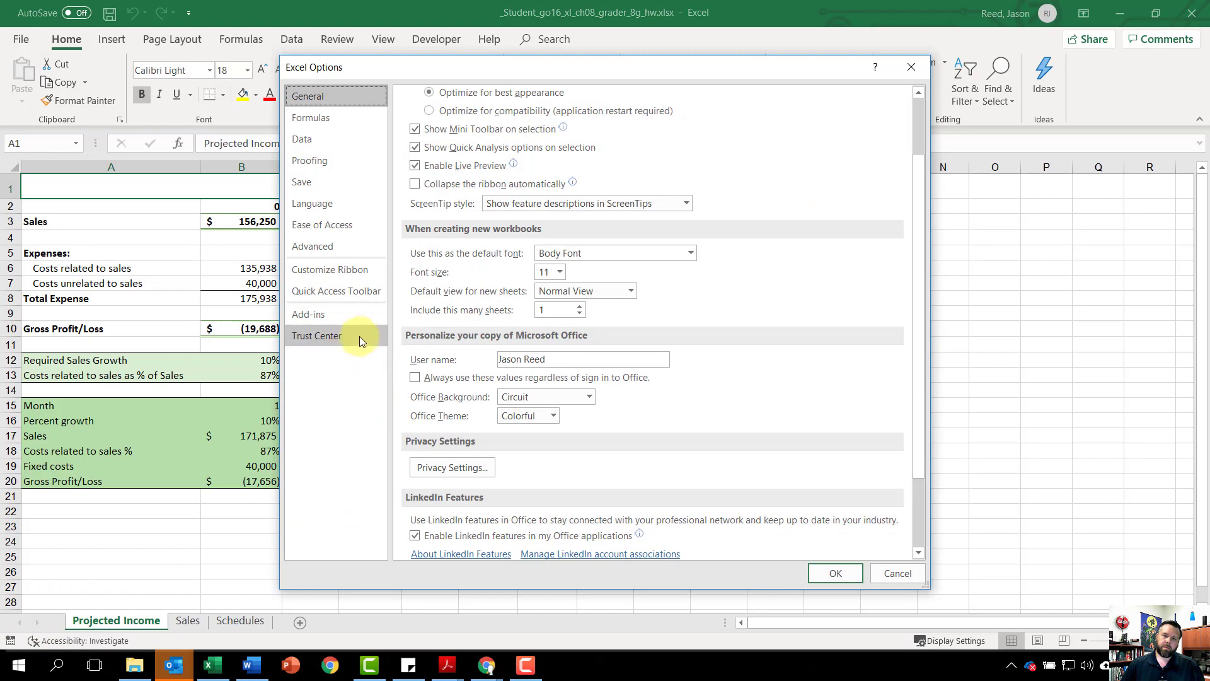
left_click(326, 315)
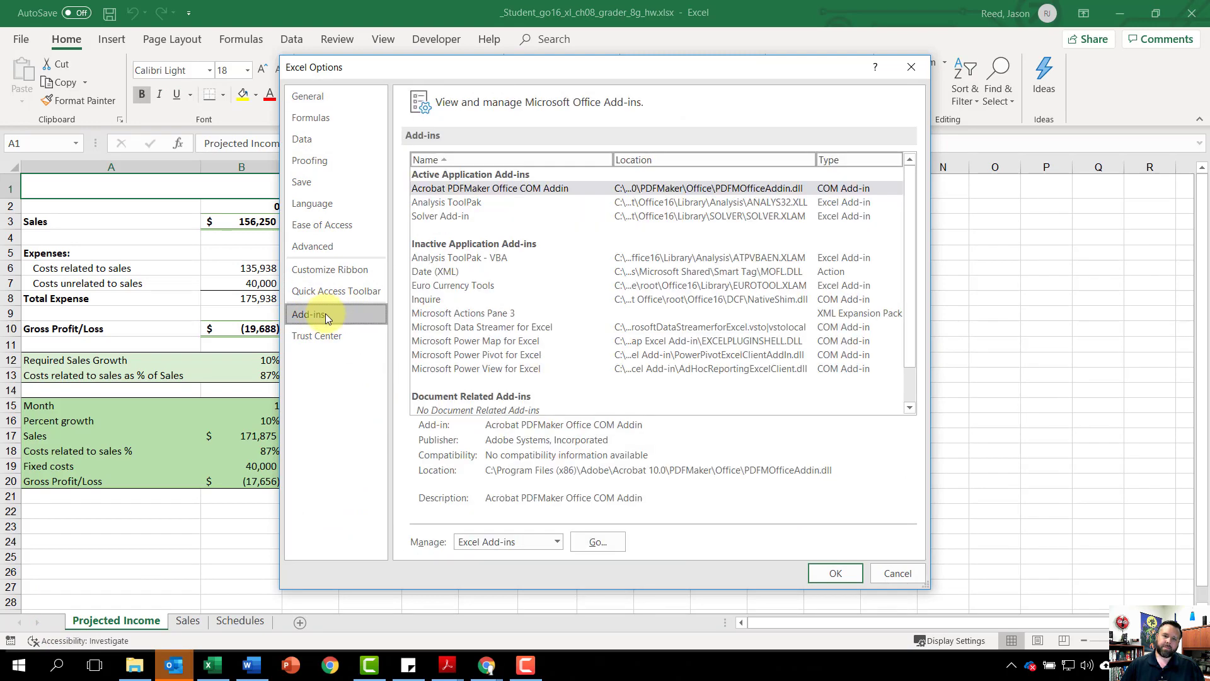
left_click(596, 542)
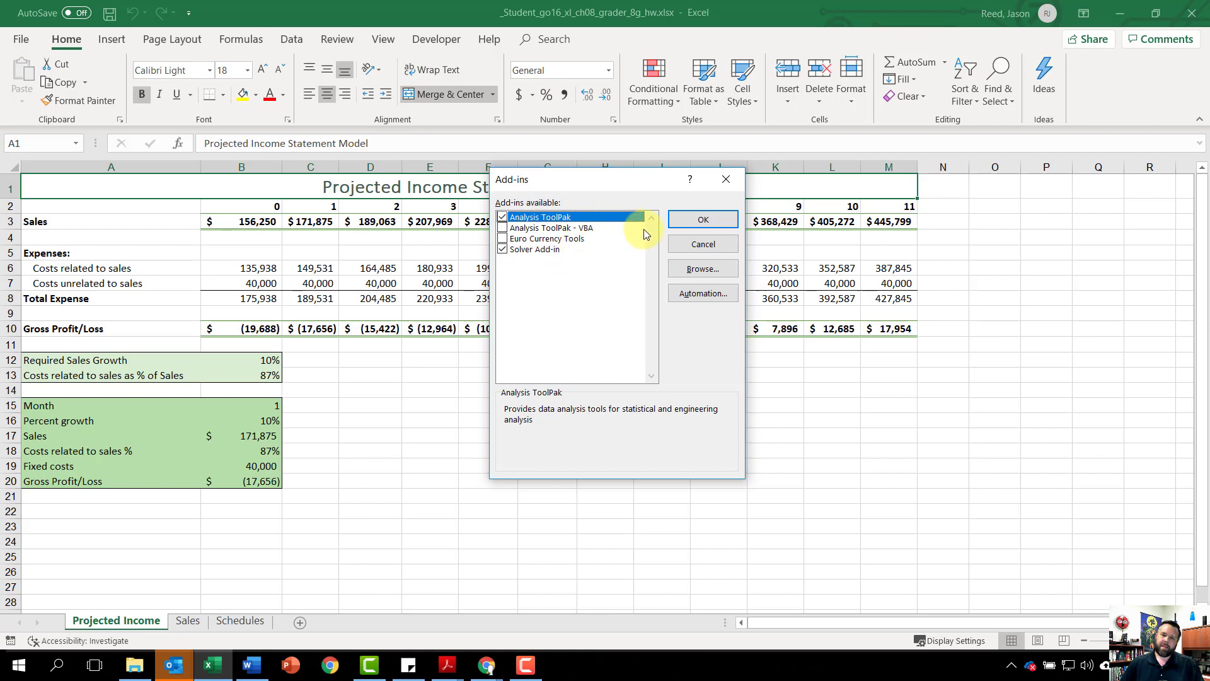
left_click(703, 221)
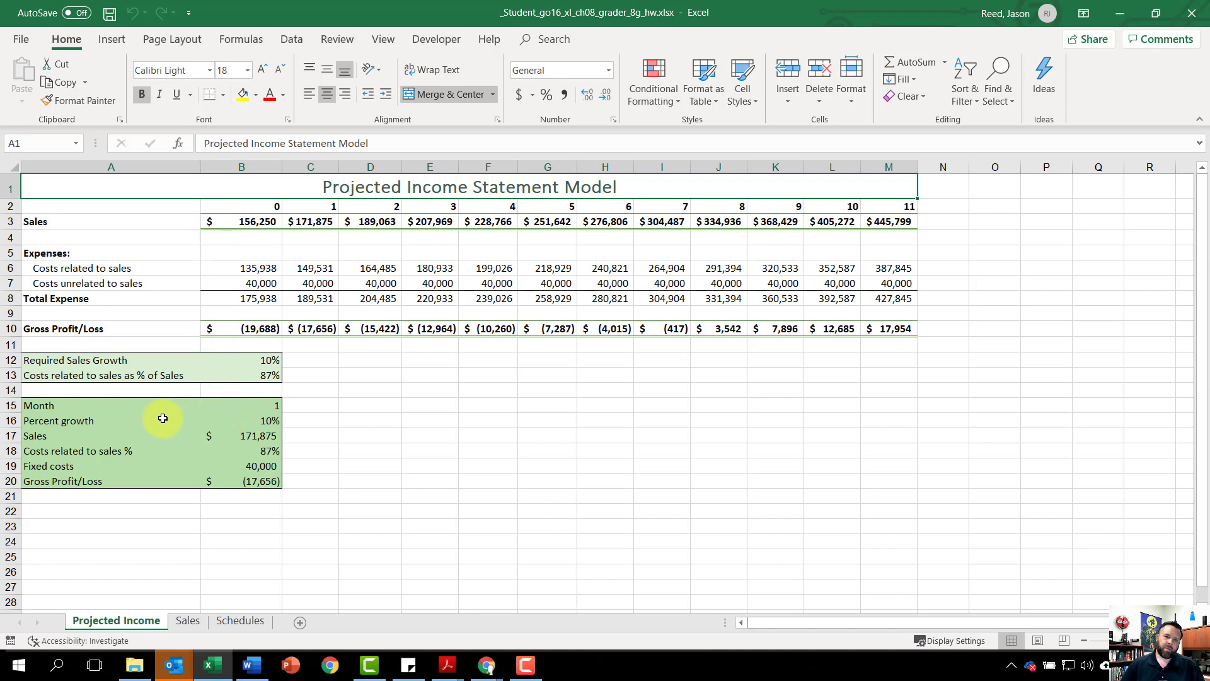
Step: On the Projected Income sheet, set Month in cell B15 to 6 and Percent growth in cell B16 to 11%
left_click(255, 406)
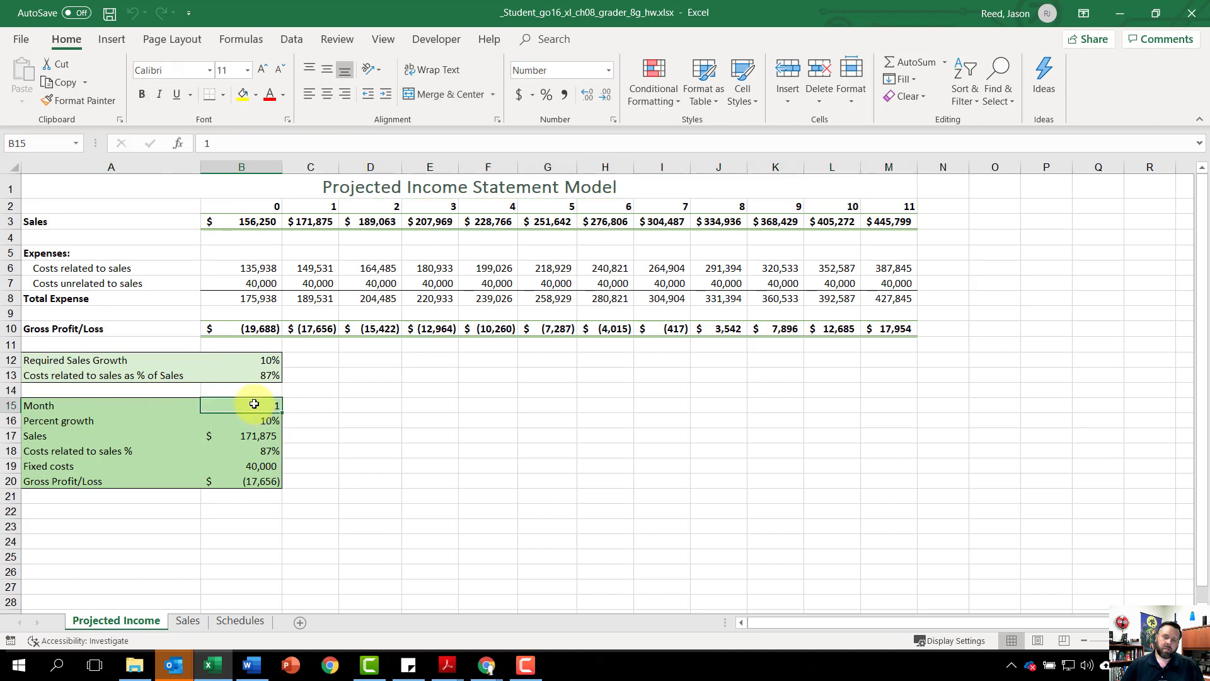
type("6")
key("Return")
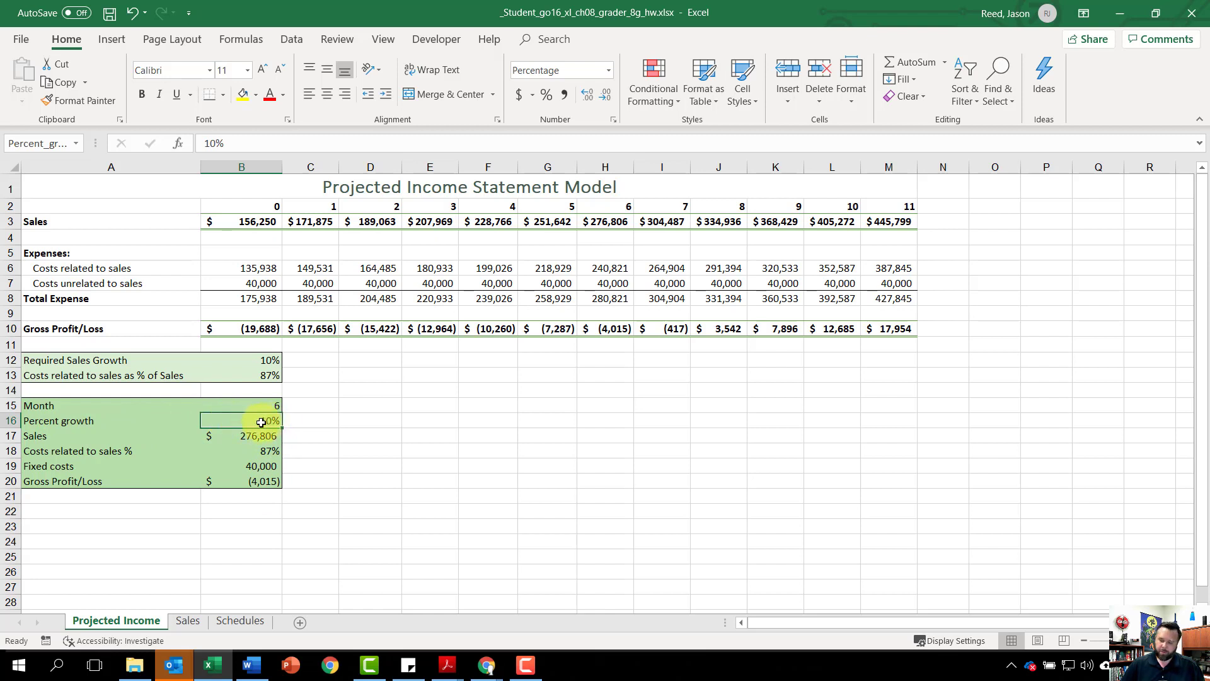
type("11")
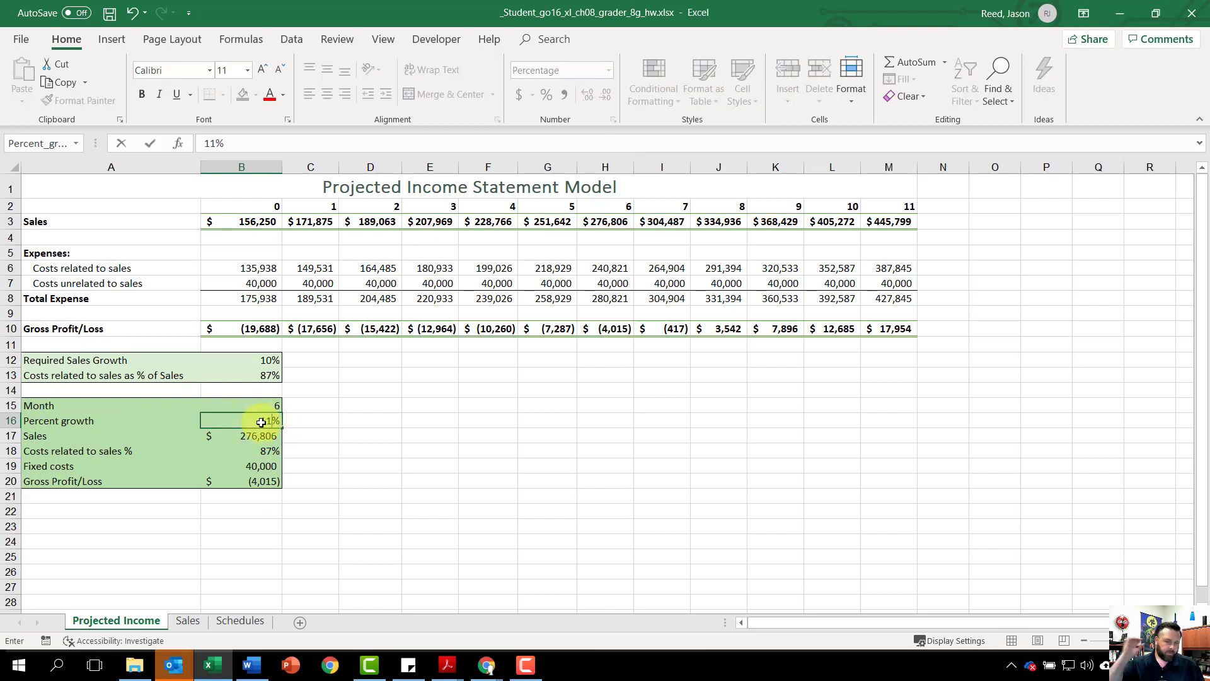
key("Return")
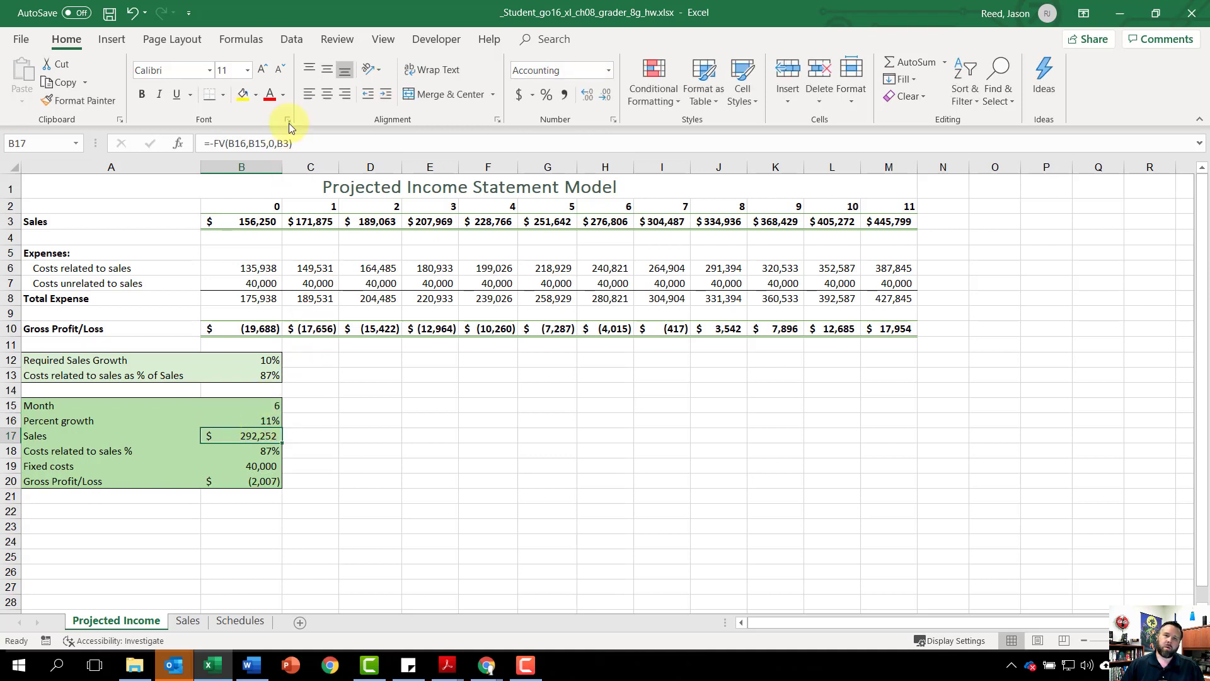
Step: Open Solver and set the Gross Profit/Loss cell $B$20 as the objective with a target value of 0
left_click(289, 41)
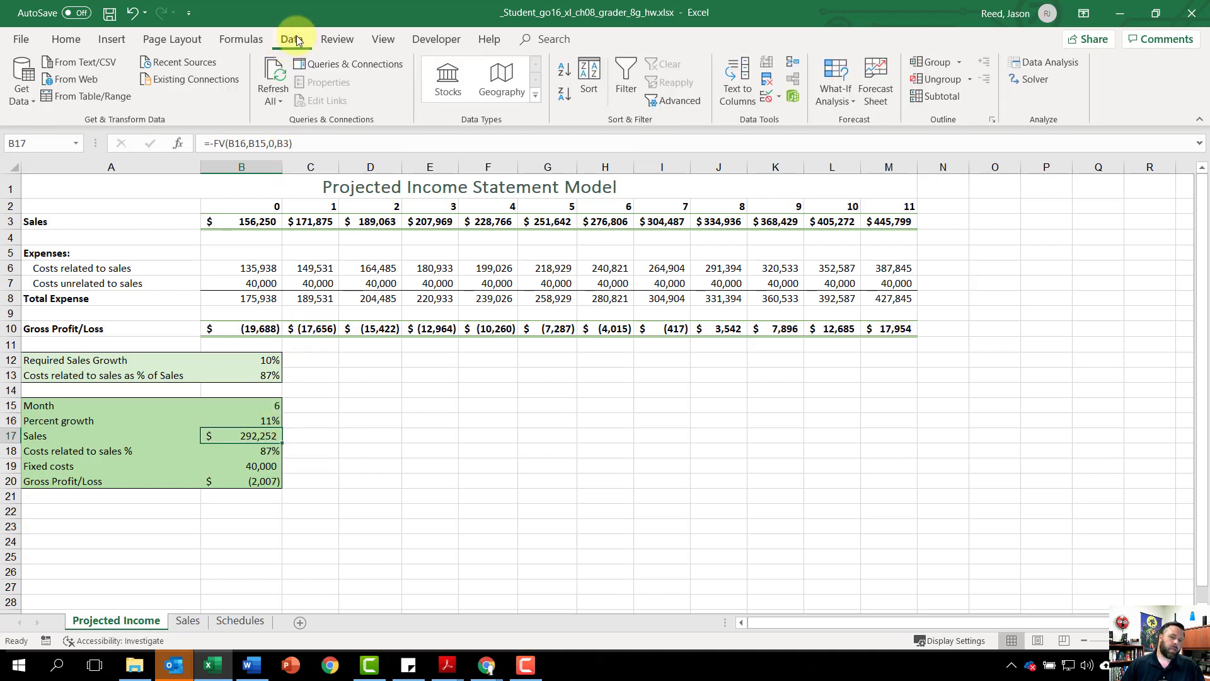
left_click(1028, 79)
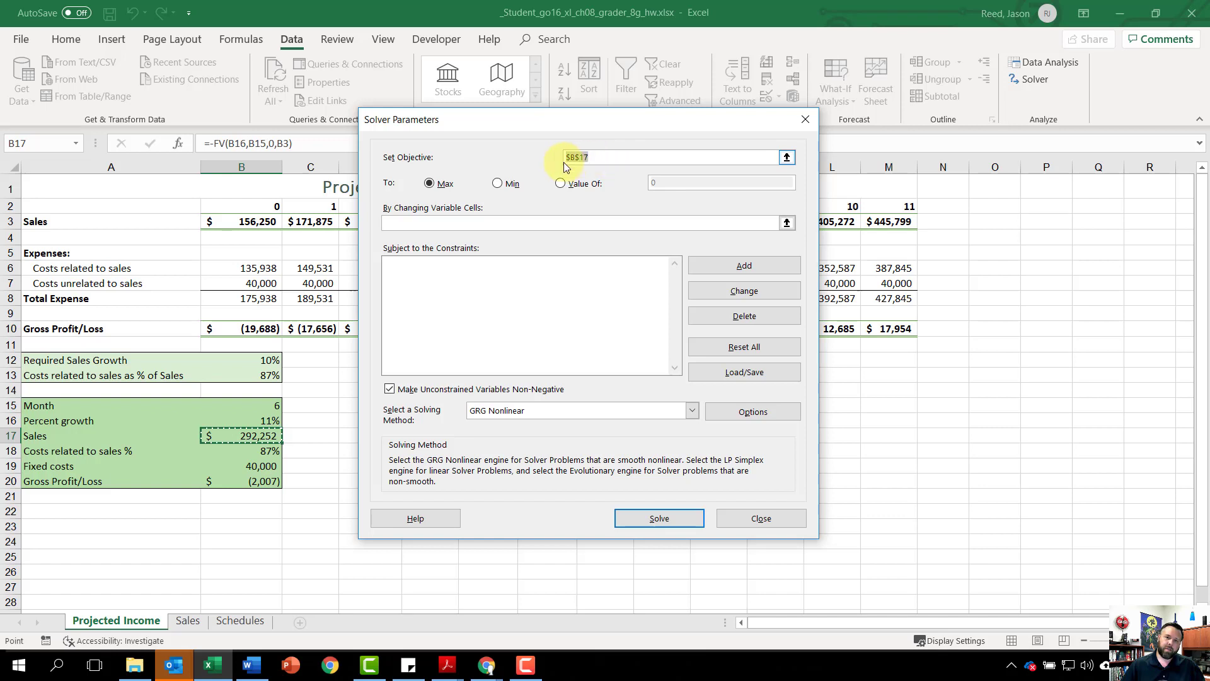
left_click(602, 157)
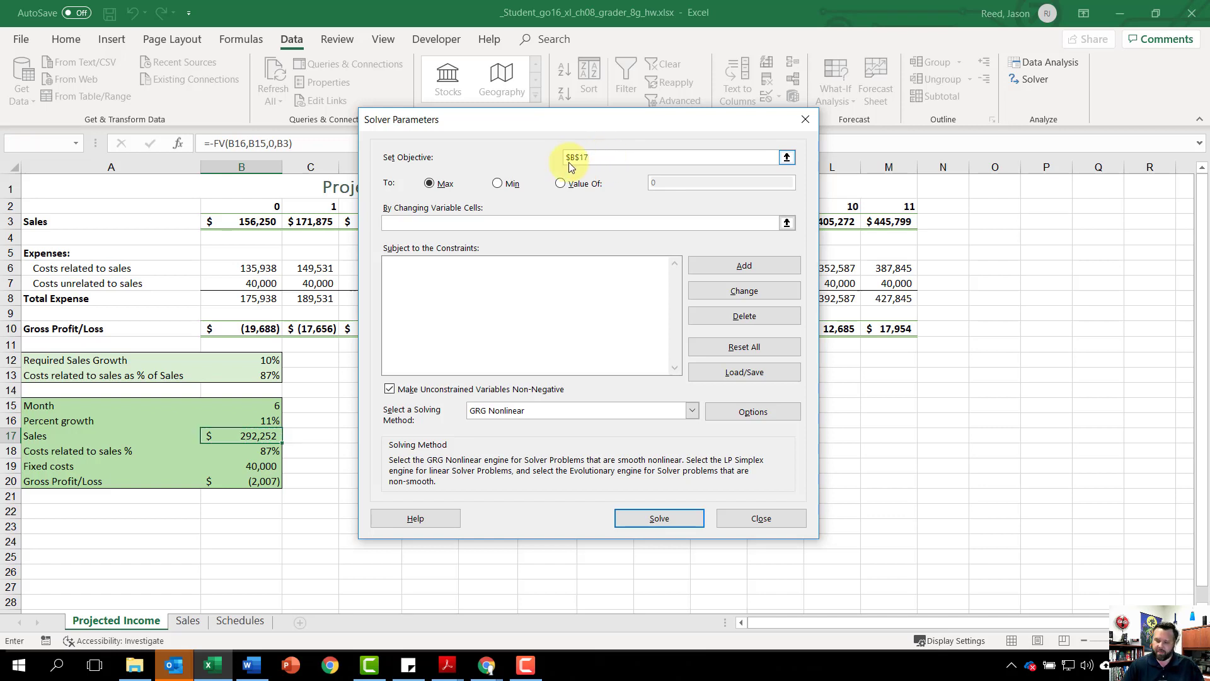
key("BackSpace")
key("BackSpace")
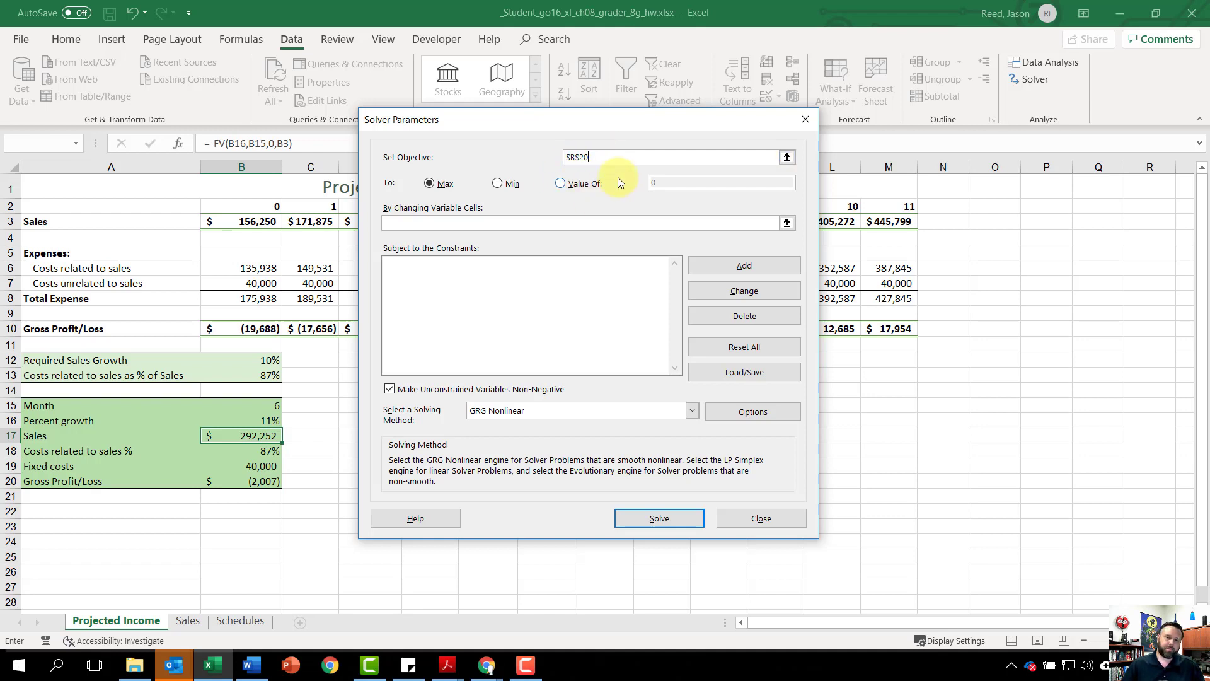
left_click(571, 186)
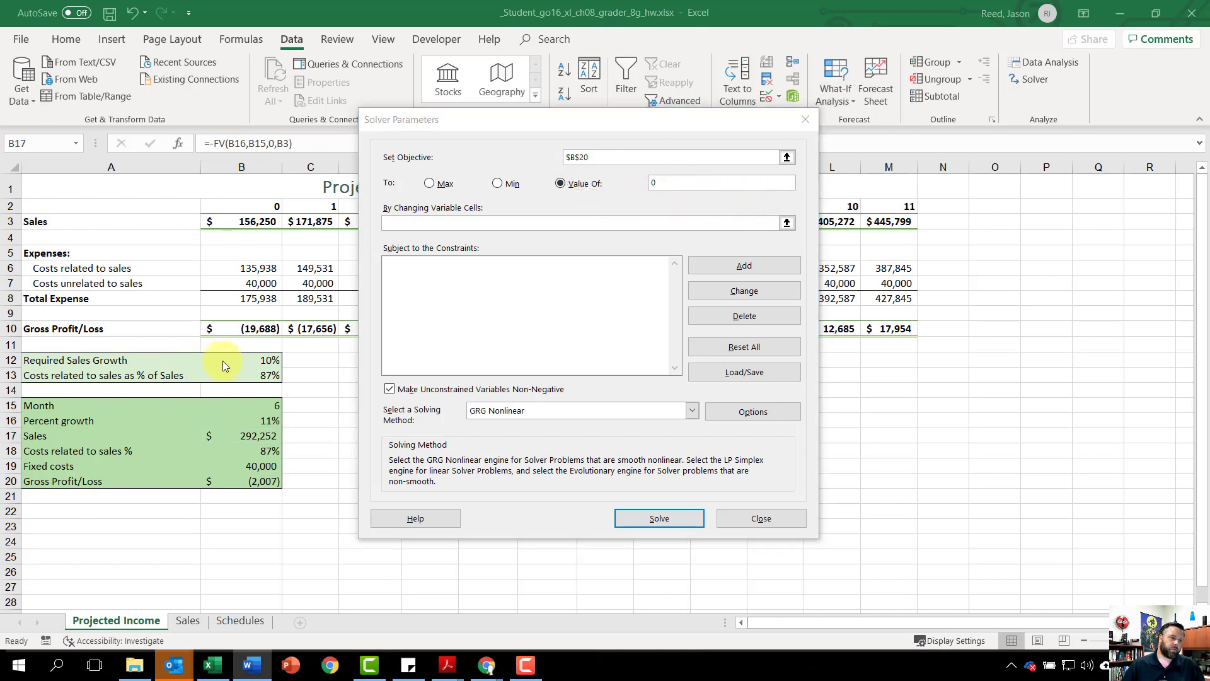
Step: Set Solver's changing variable cells to $B$16 and $B$18 and solve the model
left_click(457, 226)
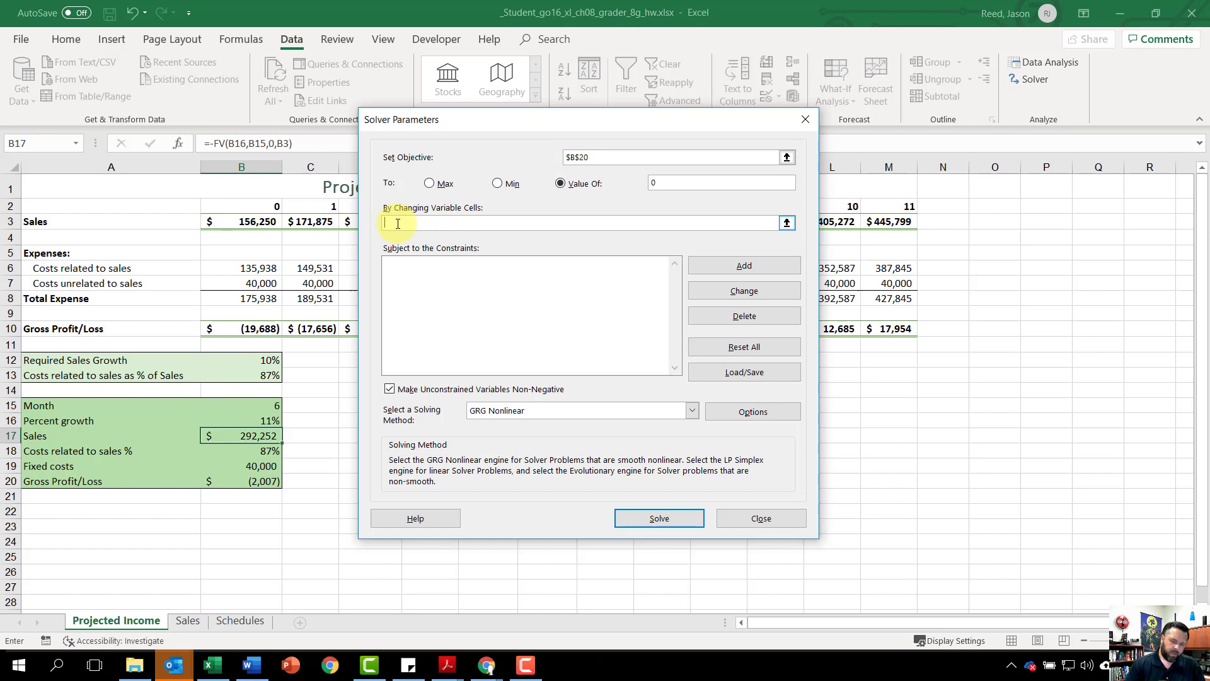
type("$")
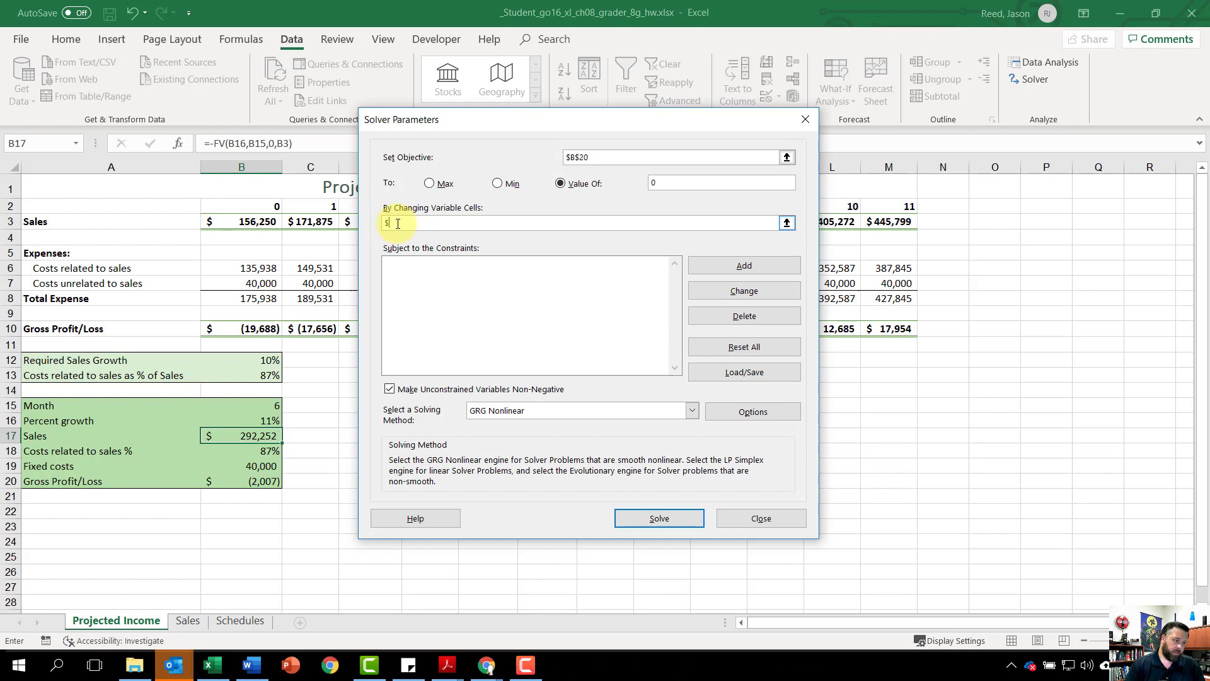
type("b$16")
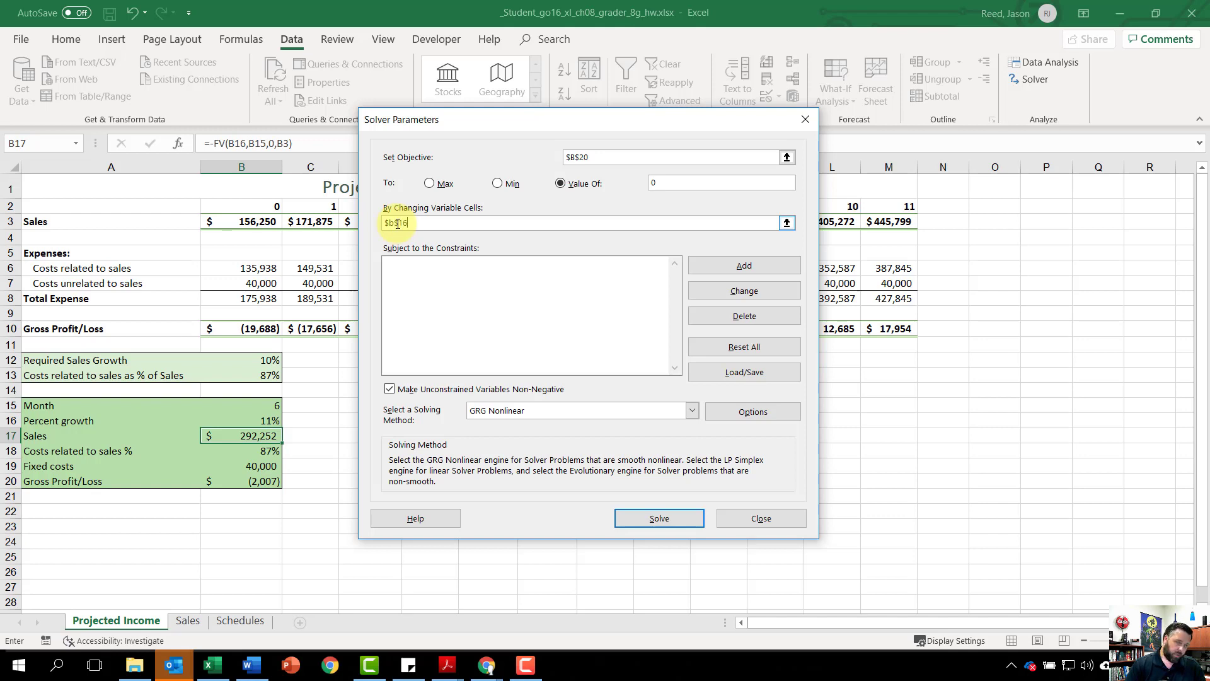
type(",")
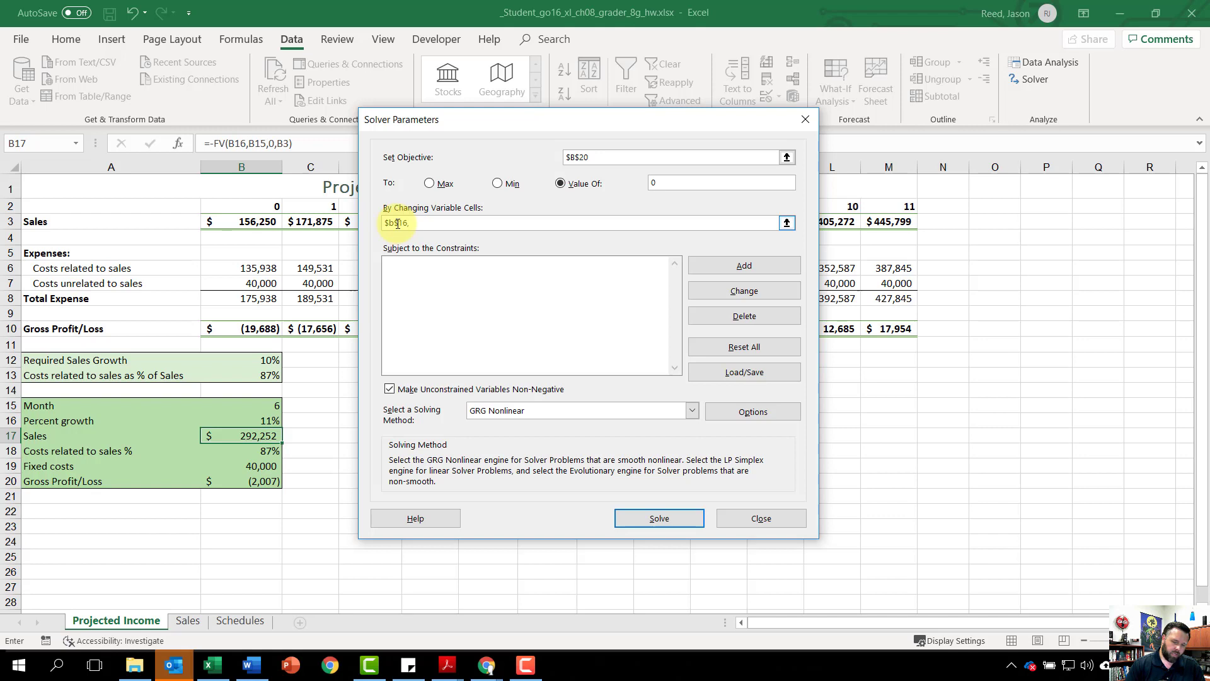
type("$b$")
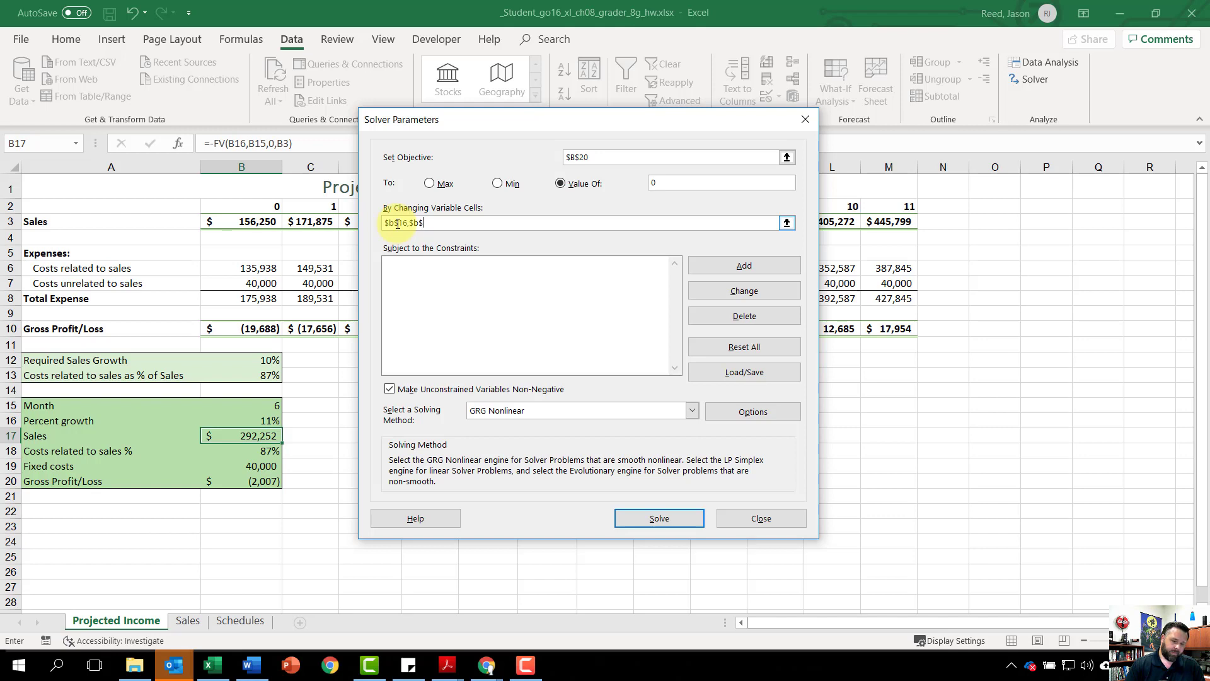
type("18")
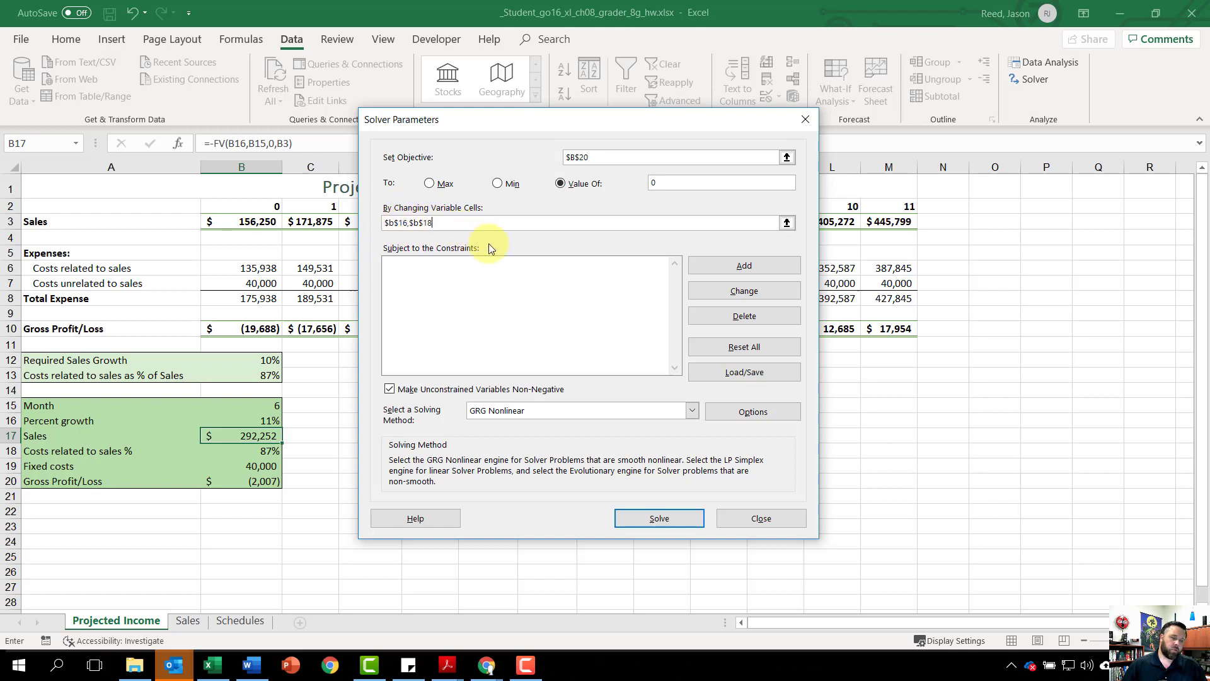
left_click(641, 517)
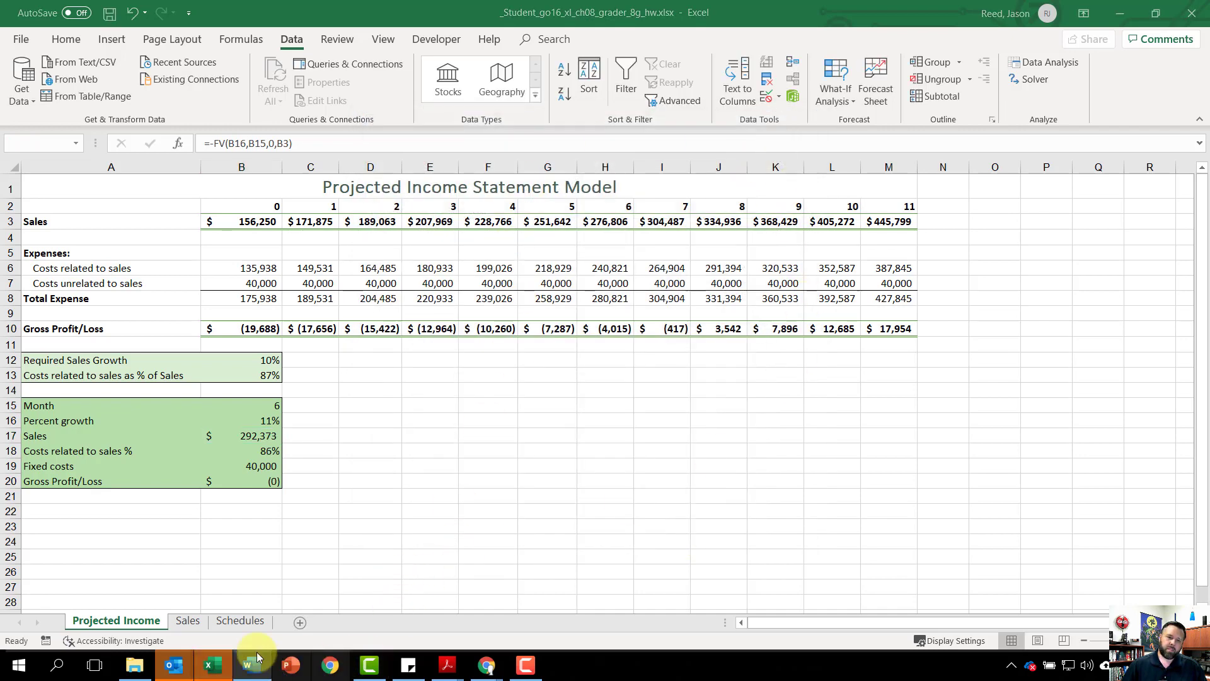
left_click(209, 674)
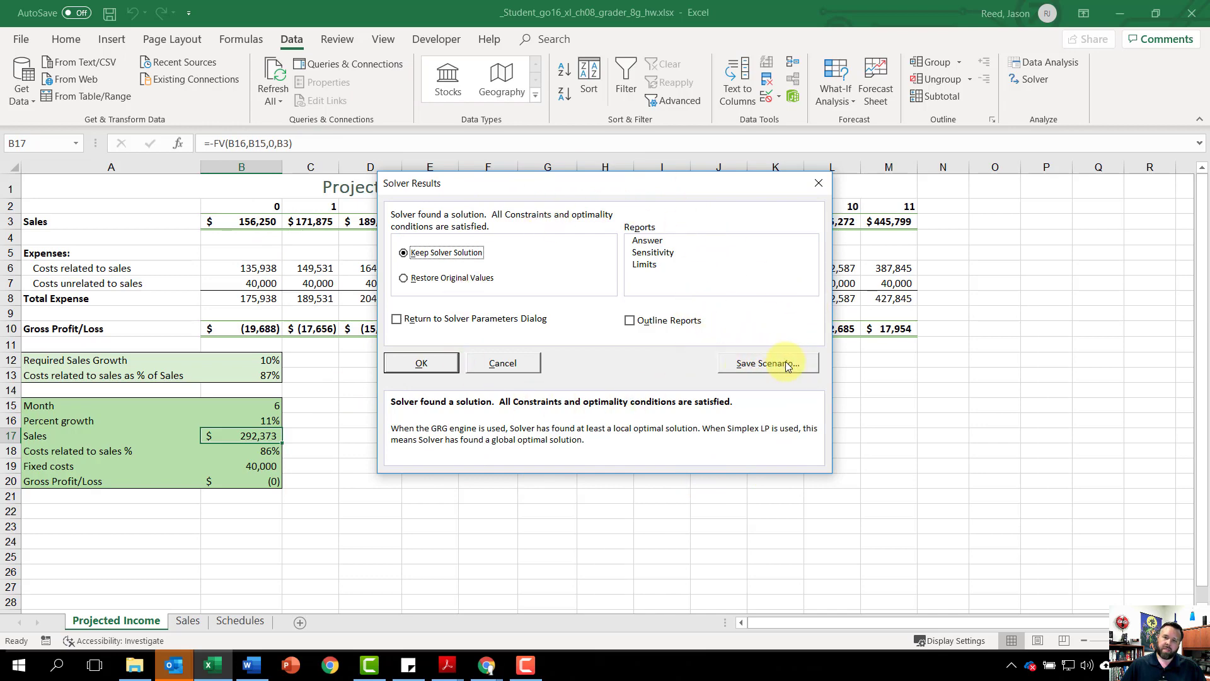
Step: Save the Solver solution as a scenario named "11% Growth"
left_click(762, 366)
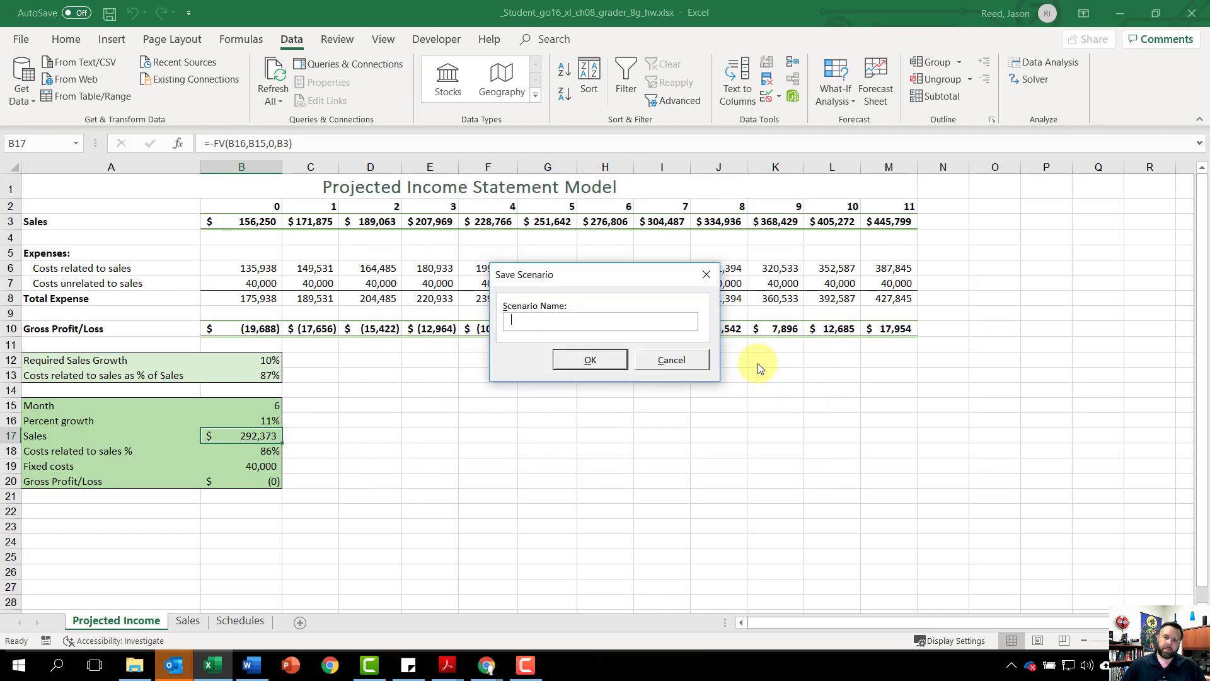
type("1")
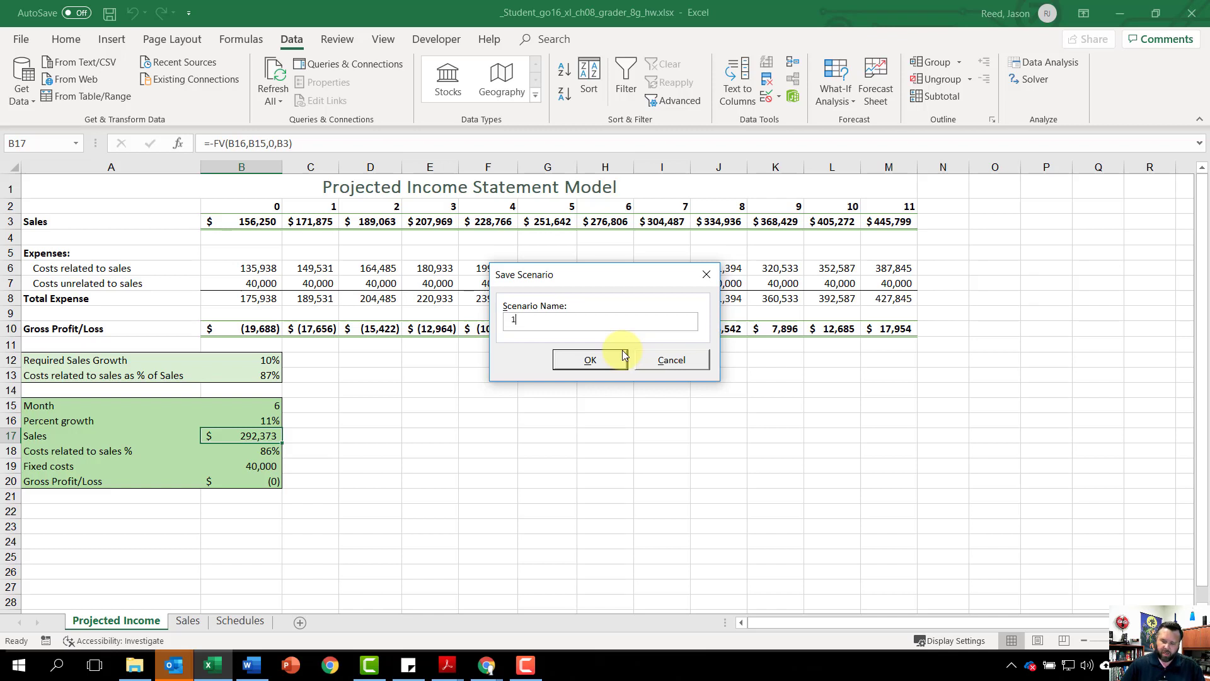
type("1")
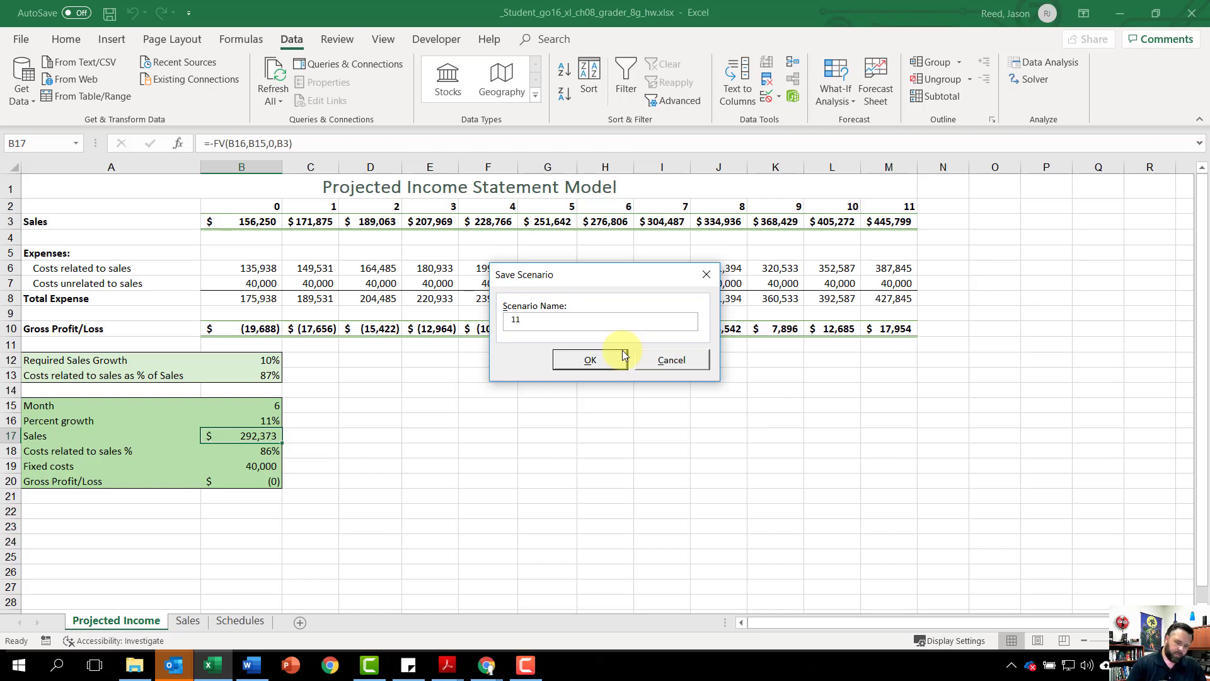
type("%")
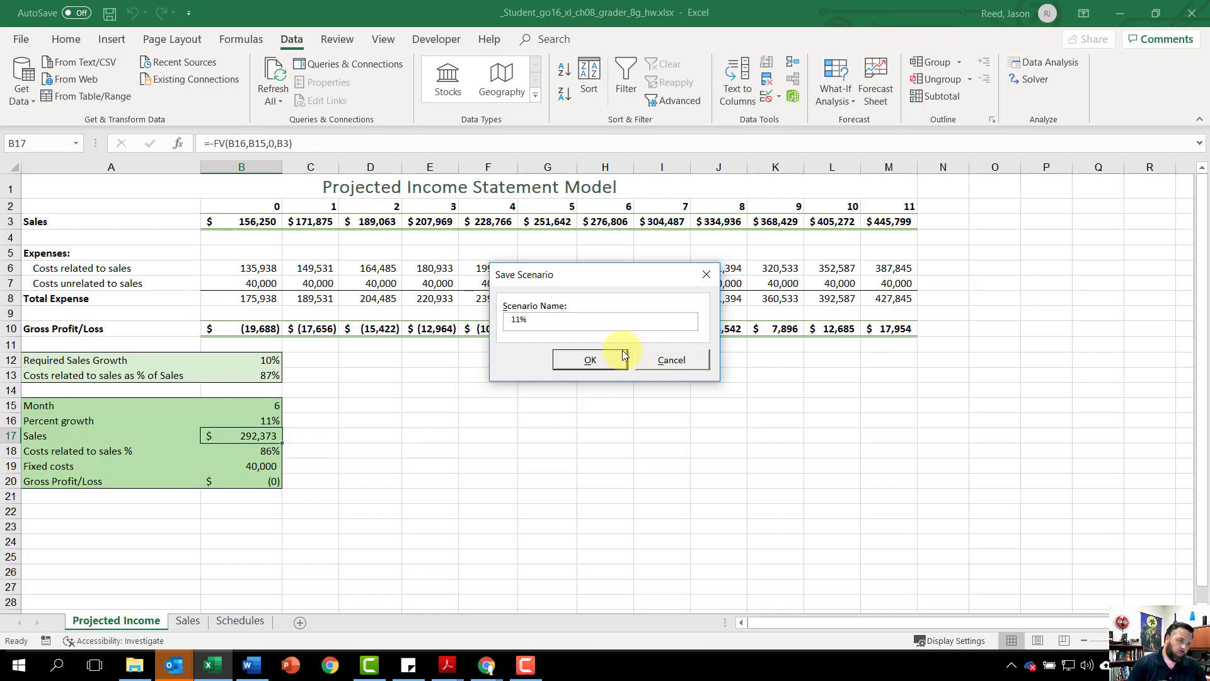
type(" Grow")
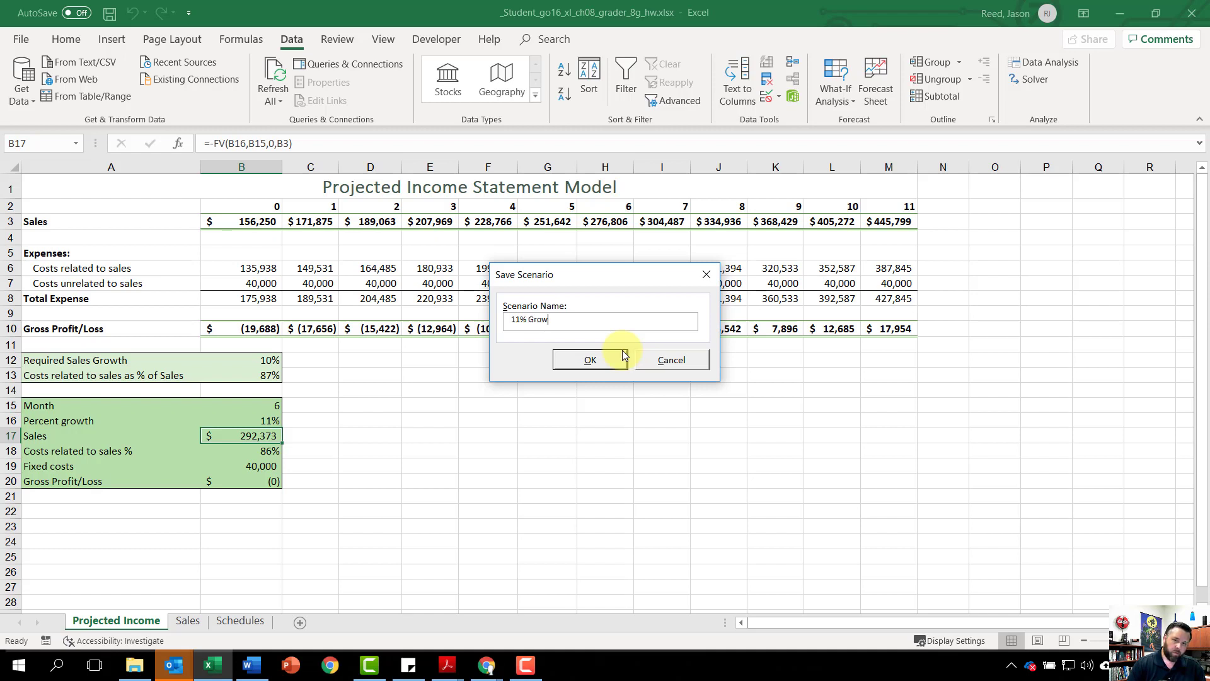
type("ht")
type("th")
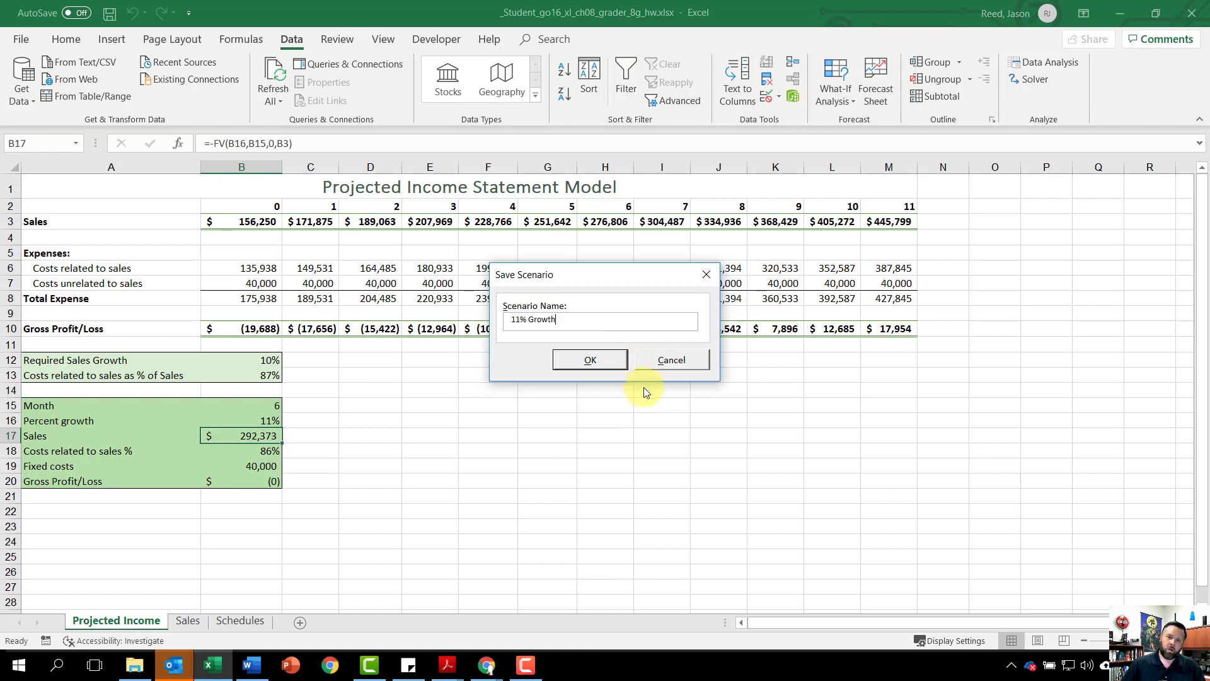
left_click(588, 359)
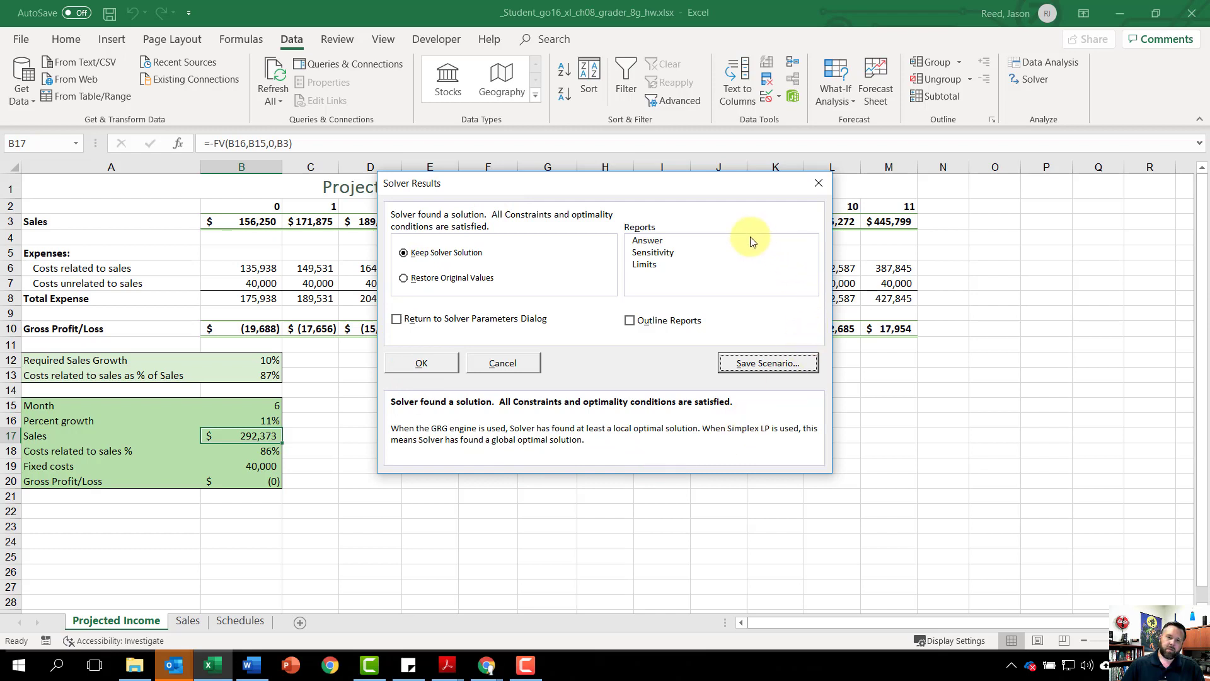
Step: Restore the original values from the Solver results and return to the Solver parameters
left_click(405, 279)
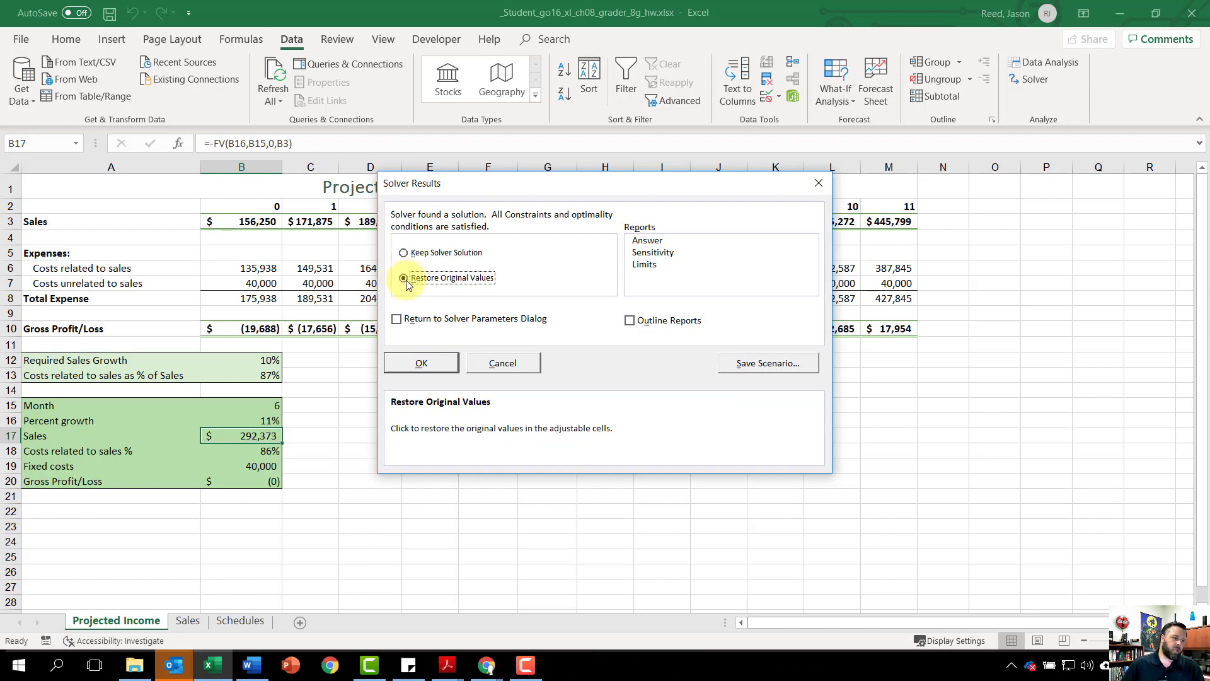
left_click(397, 320)
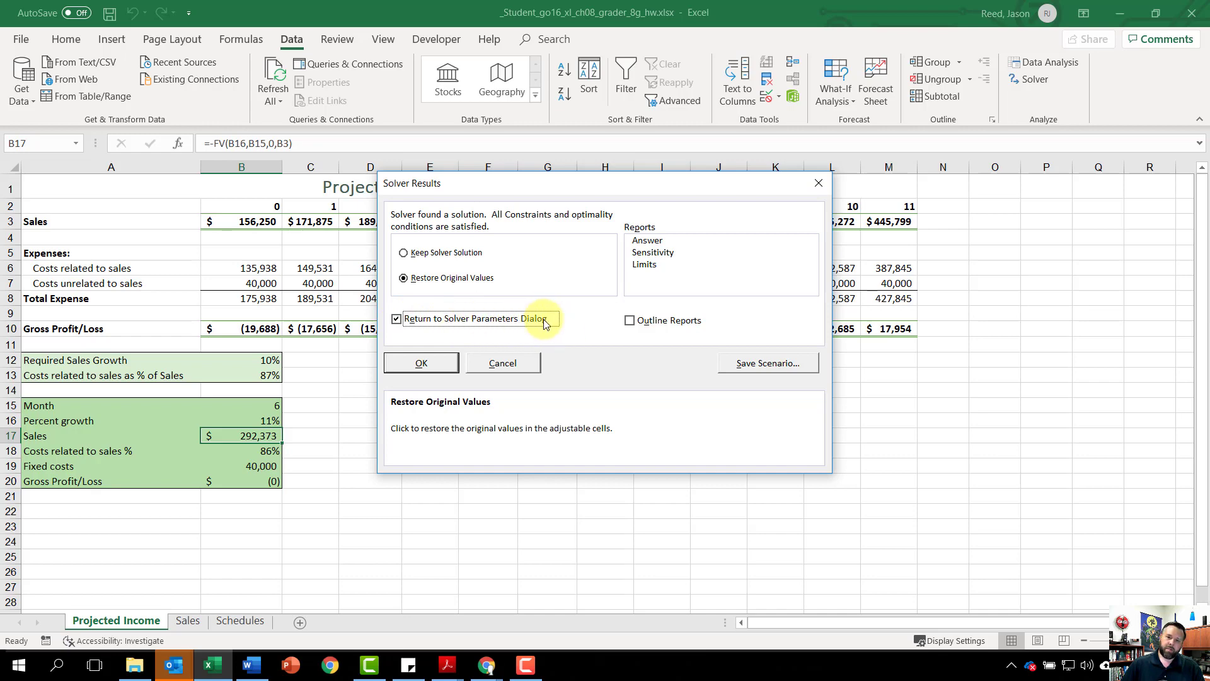
left_click(416, 361)
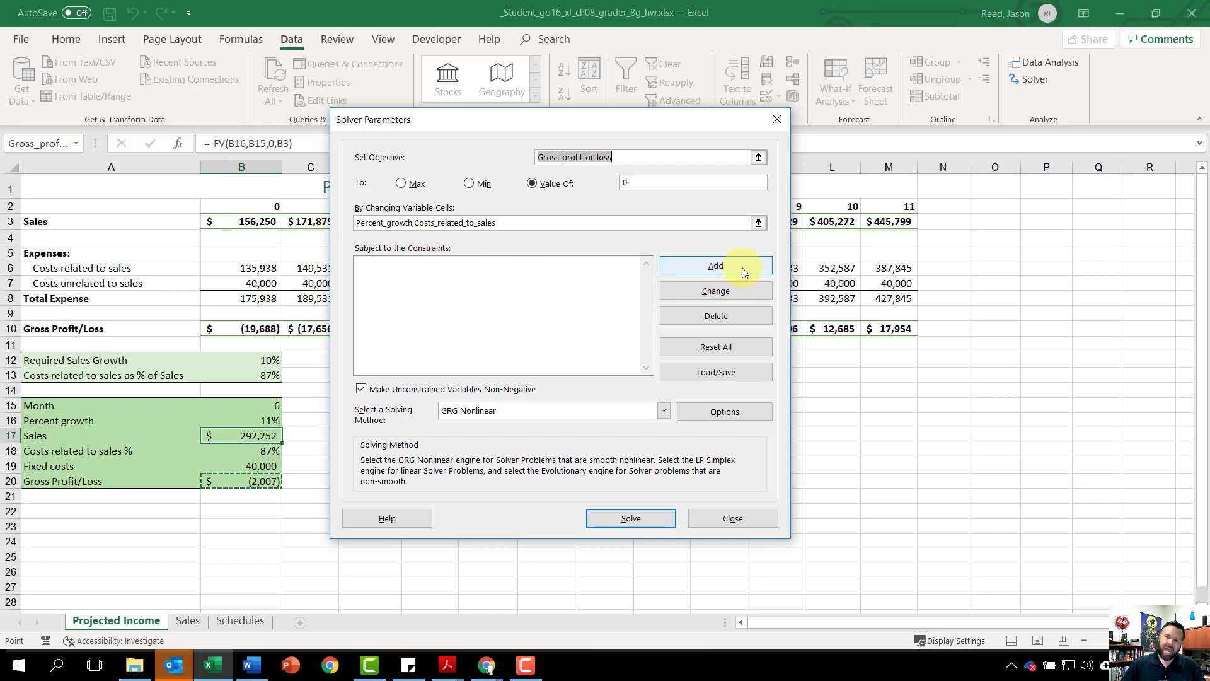
Step: Add a Solver constraint limiting Percent growth in cell B16 to <= 10%
left_click(713, 266)
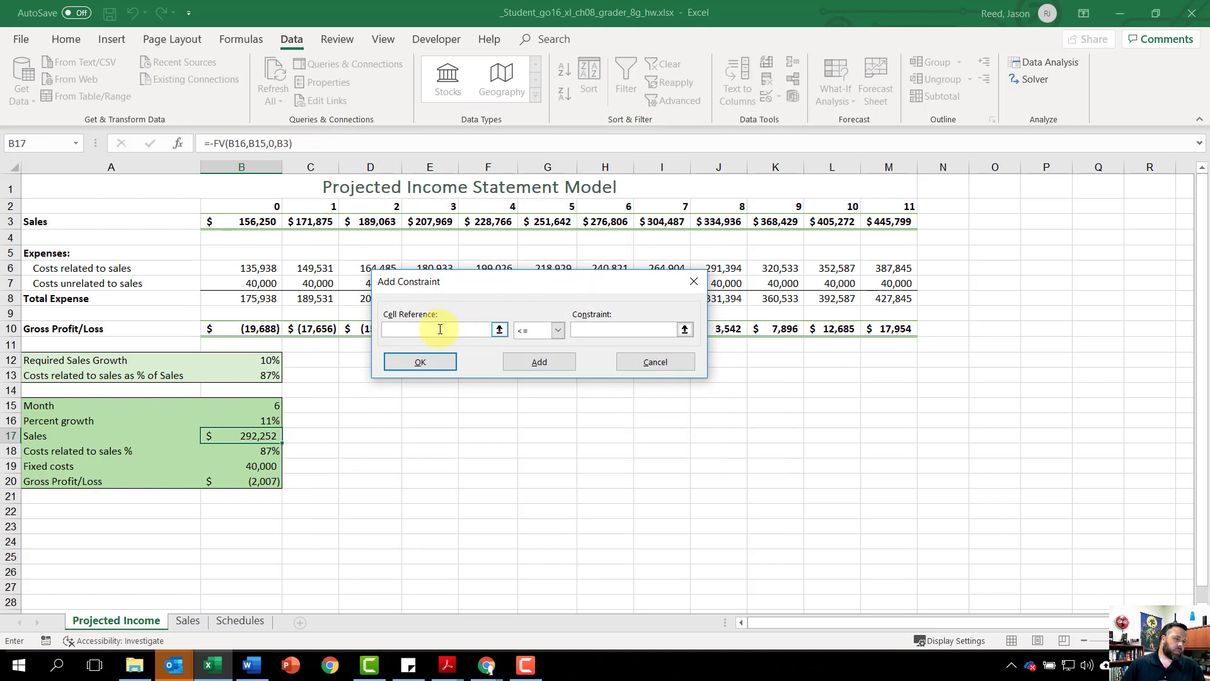
type("b16")
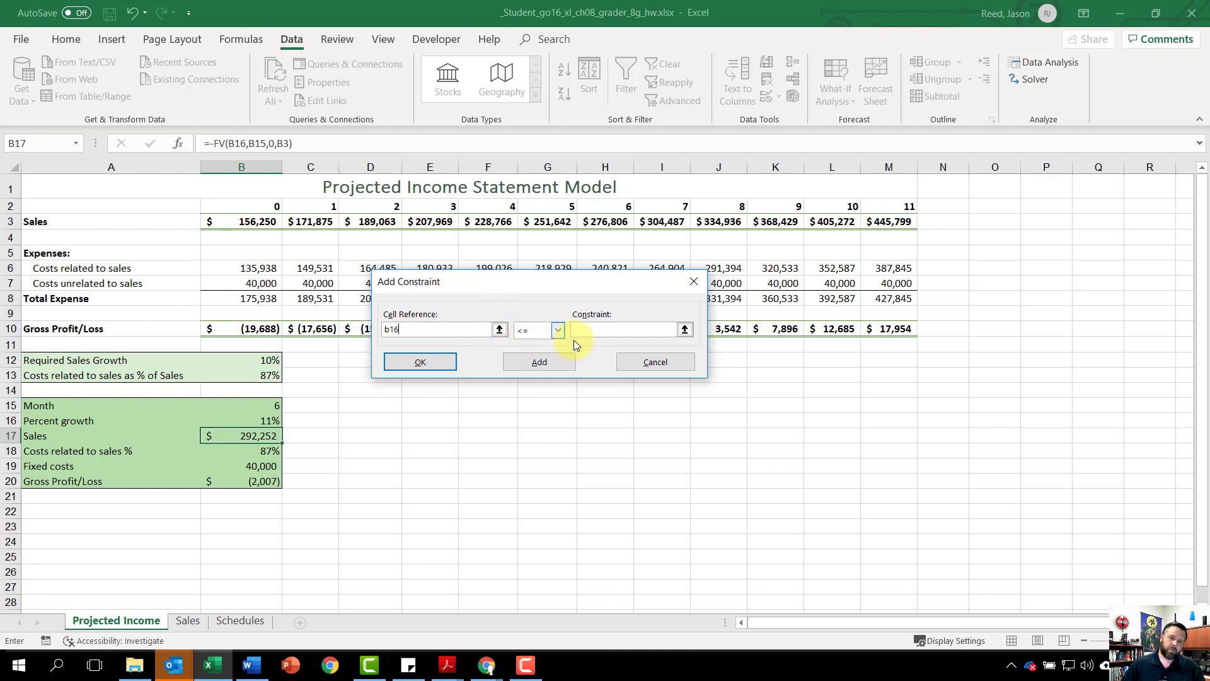
left_click(621, 332)
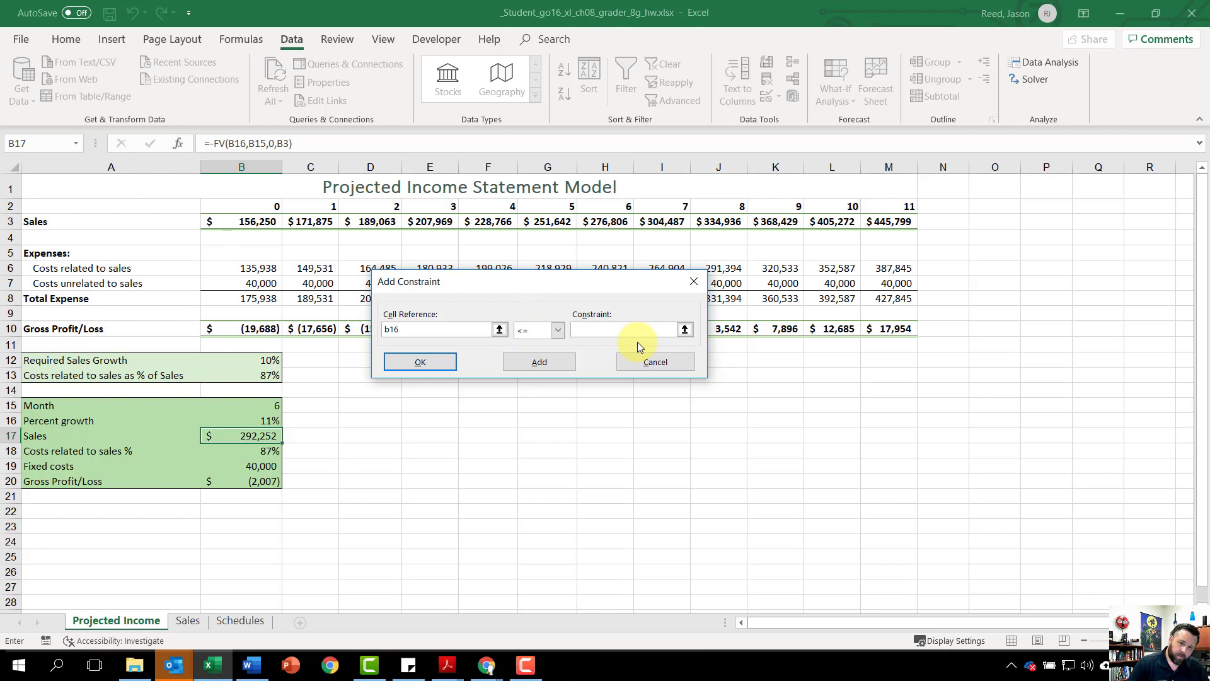
type("10%")
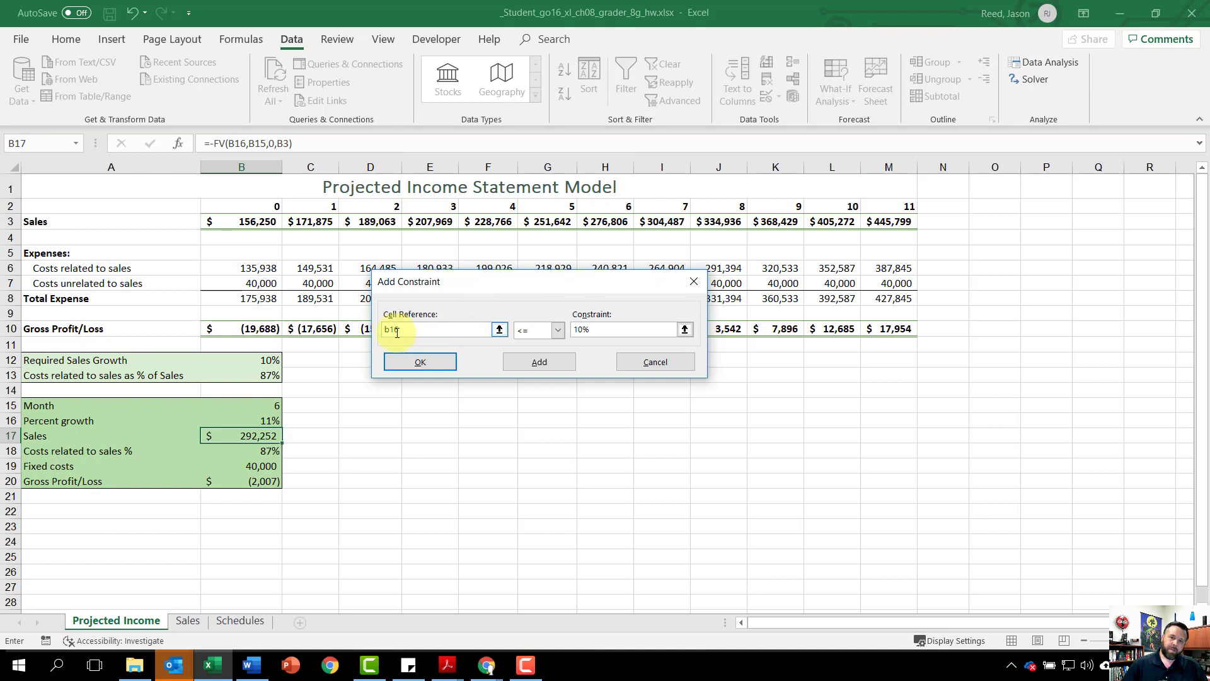
left_click(542, 354)
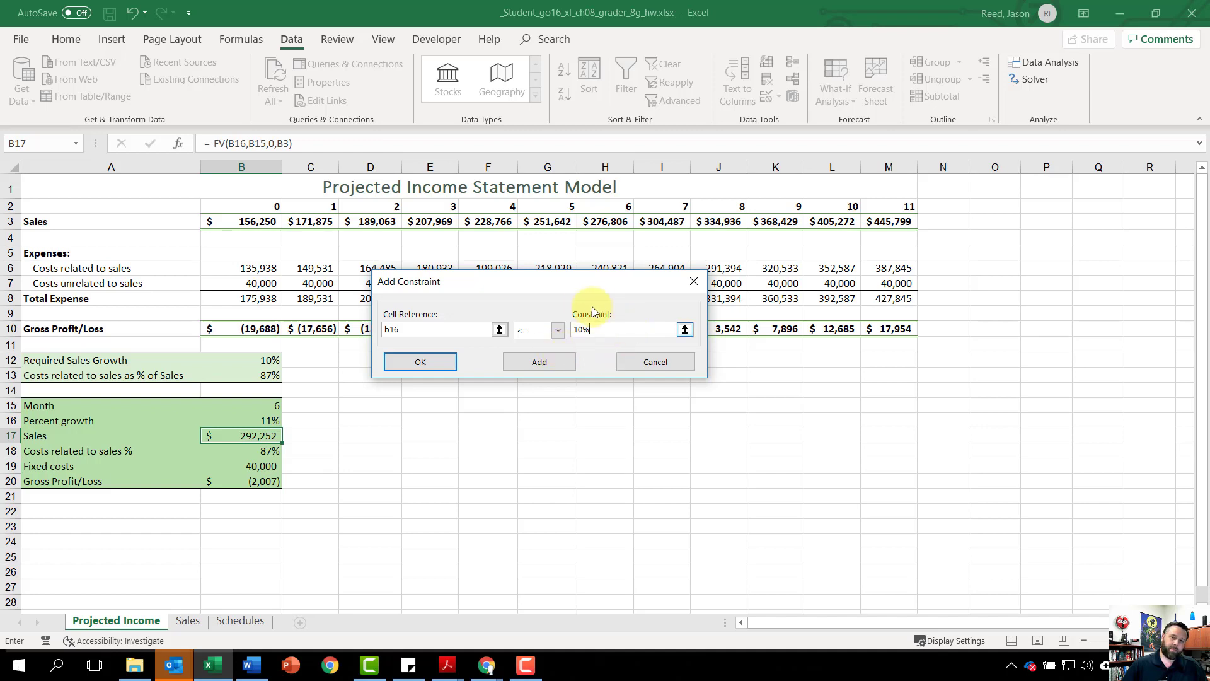
left_click(546, 366)
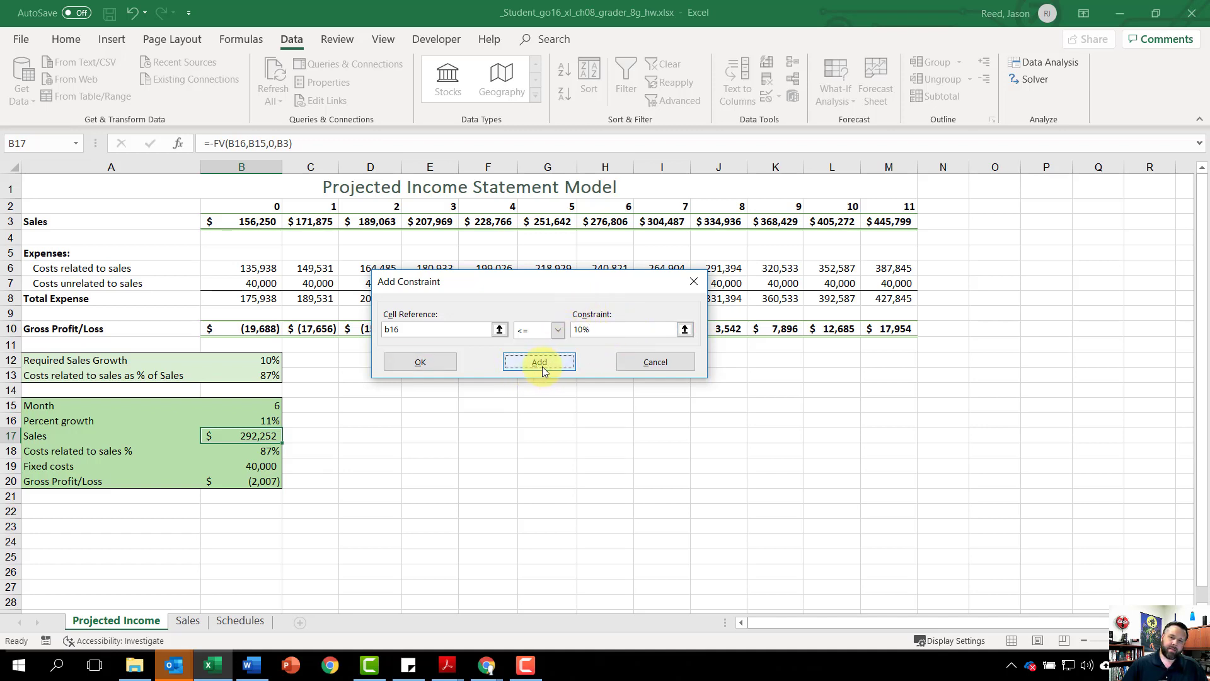
left_click(425, 368)
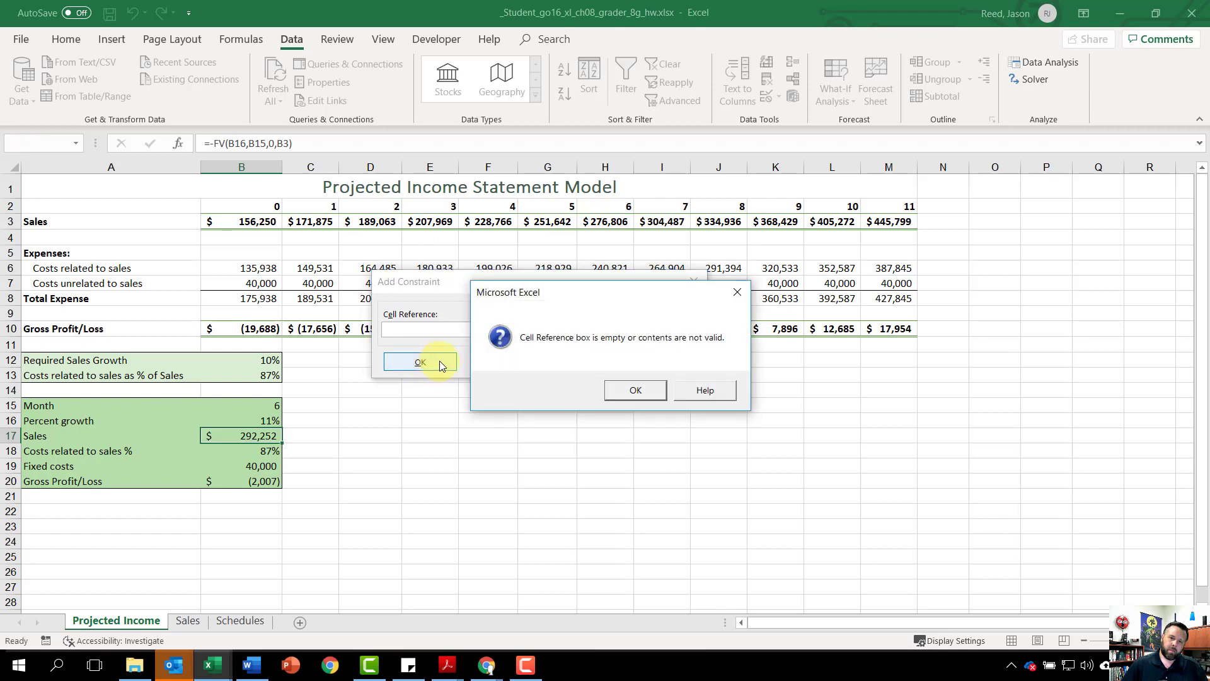
left_click(633, 389)
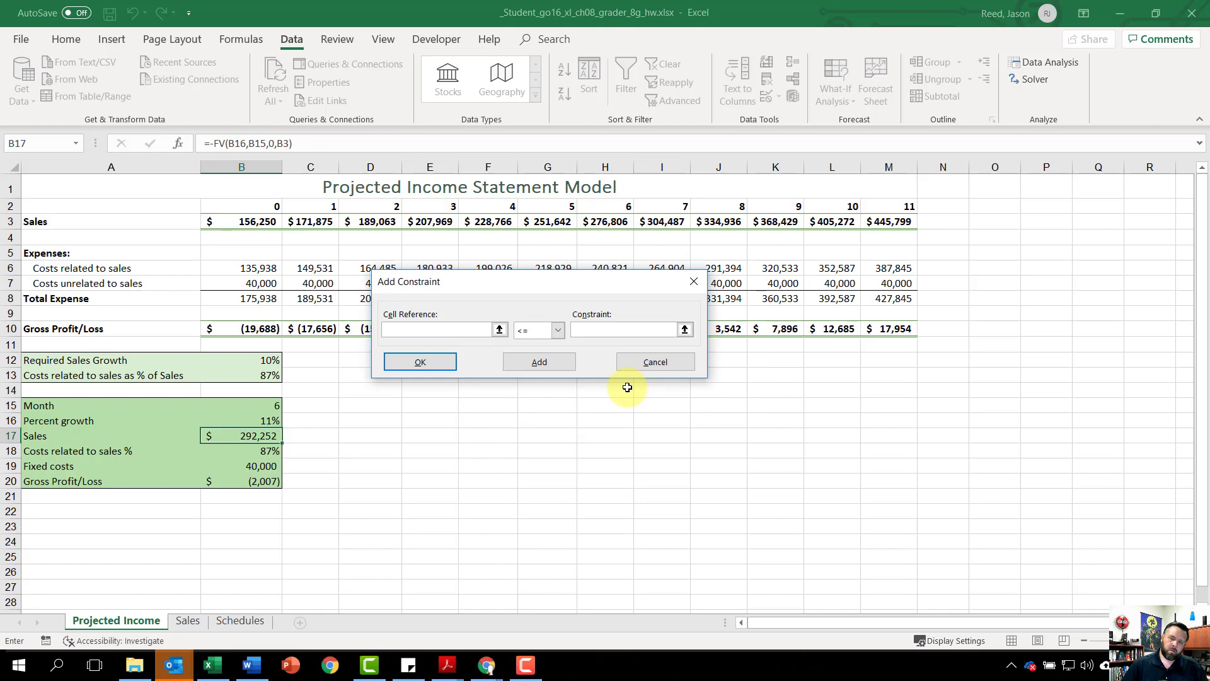
left_click(659, 363)
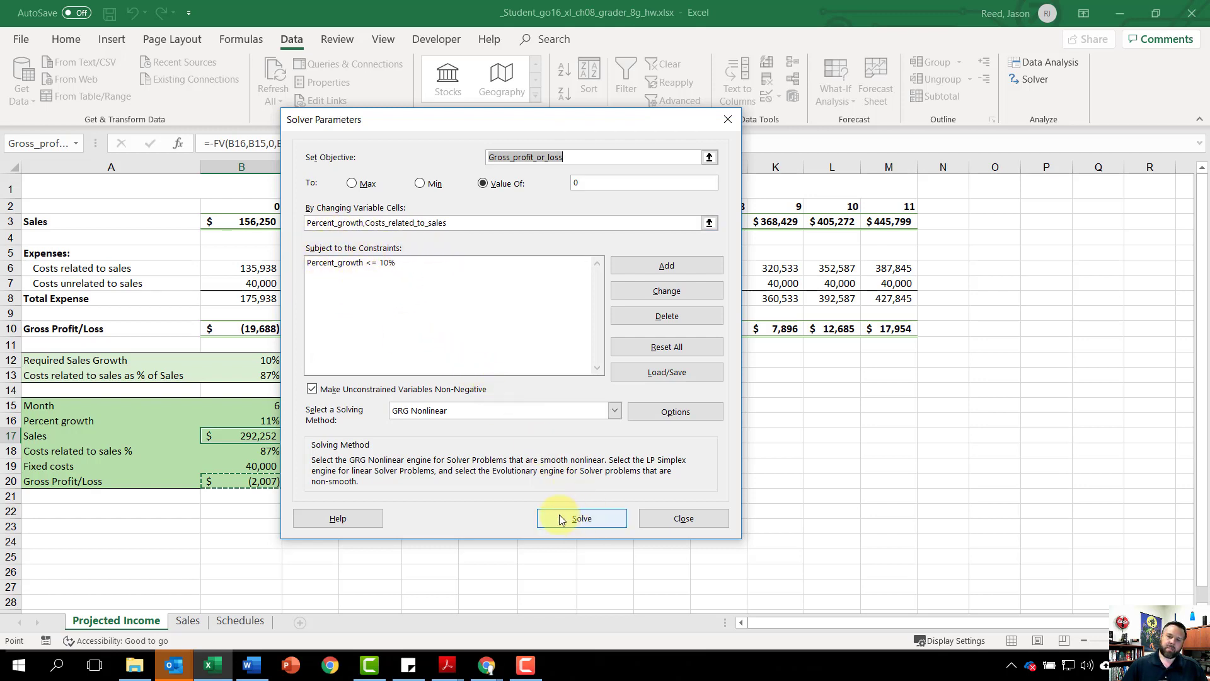
Step: Solve the model with the growth constraint and save the solution as a scenario named "10% Growth"
left_click(590, 522)
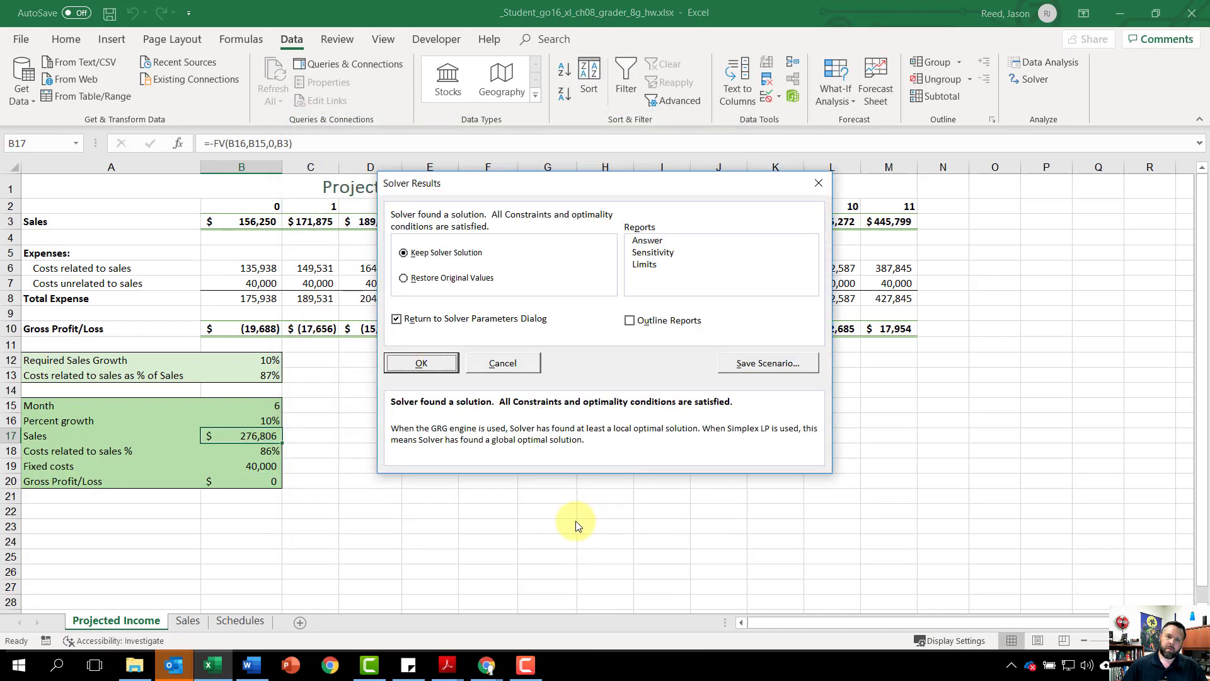
left_click(775, 364)
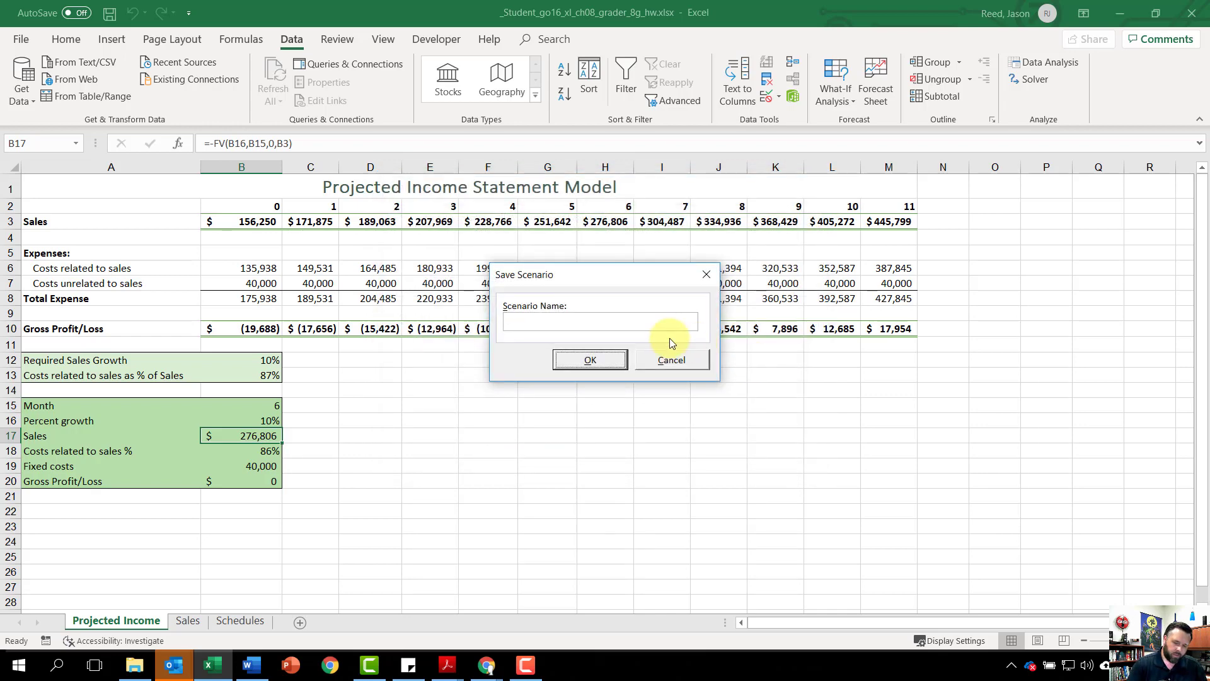
key("Return")
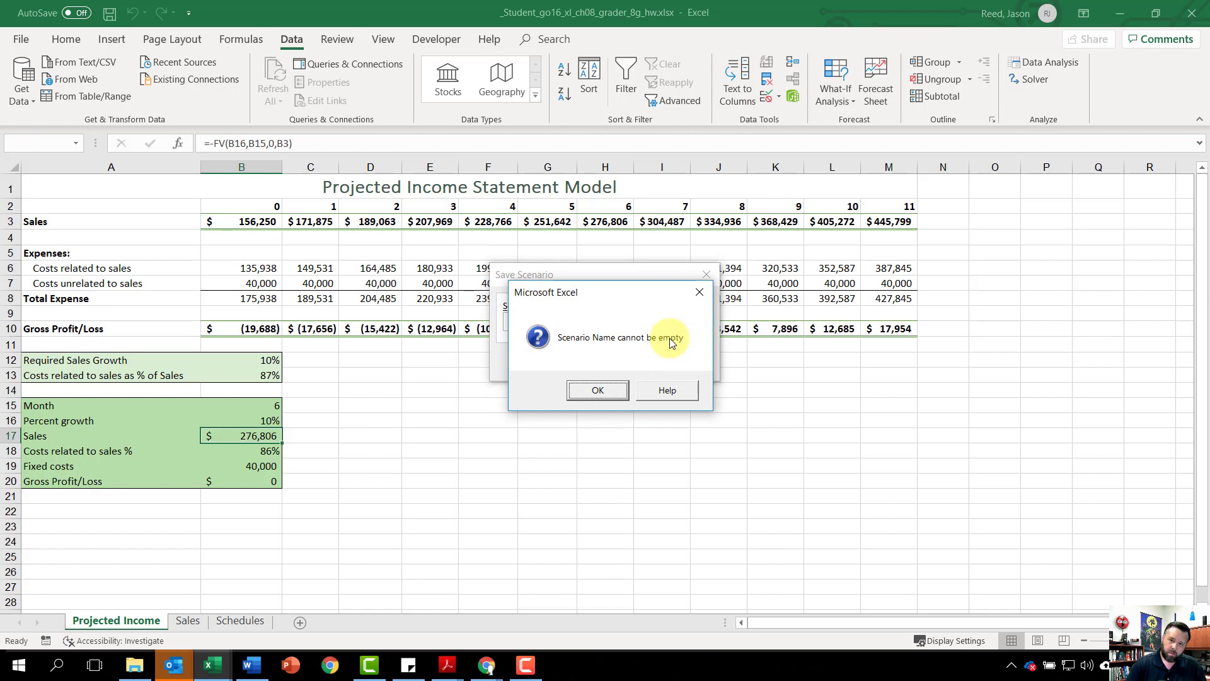
left_click(598, 390)
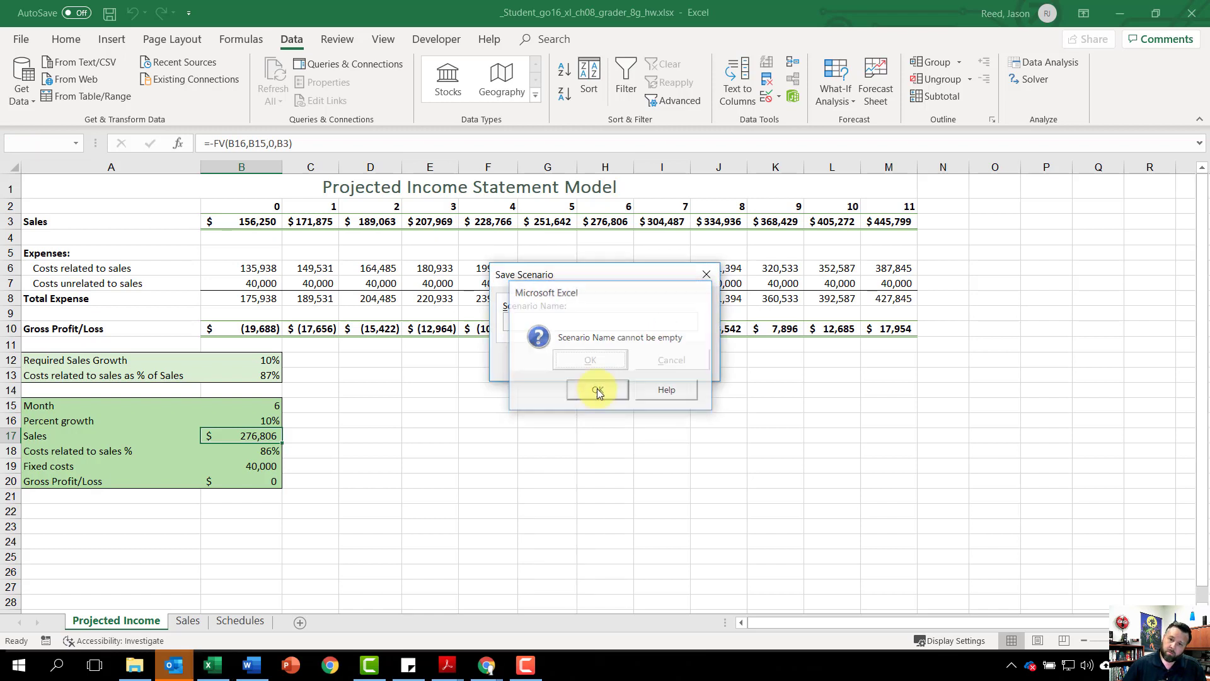
type("10")
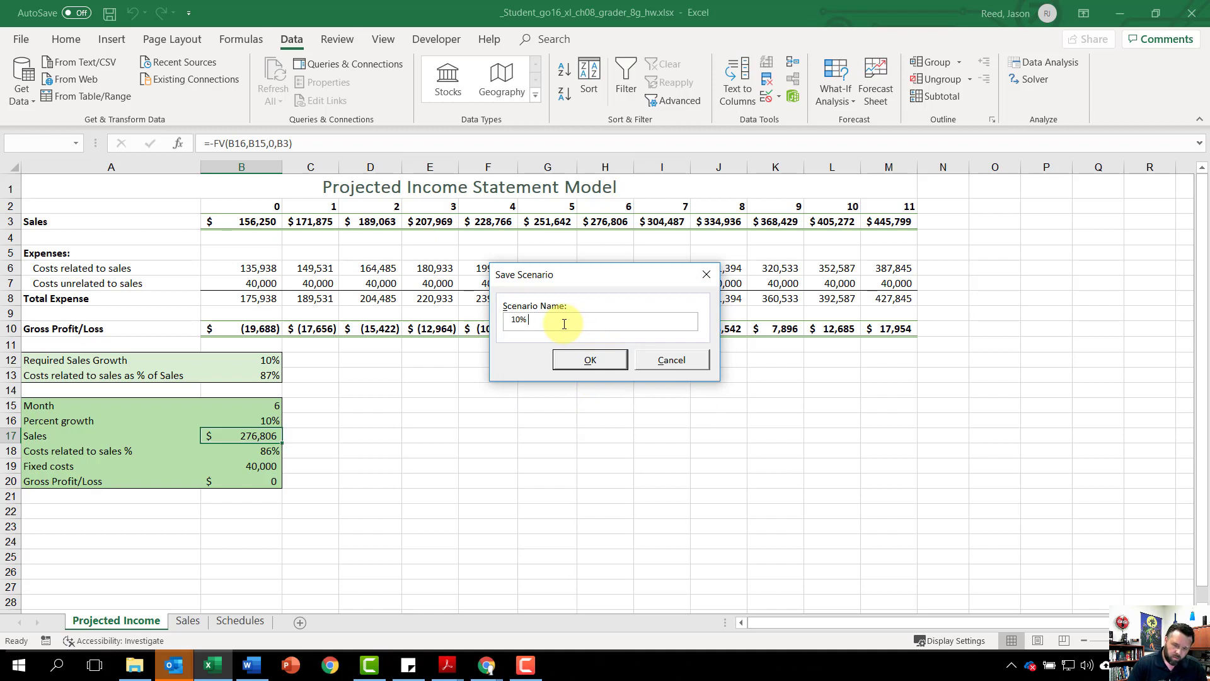
type("% Growth")
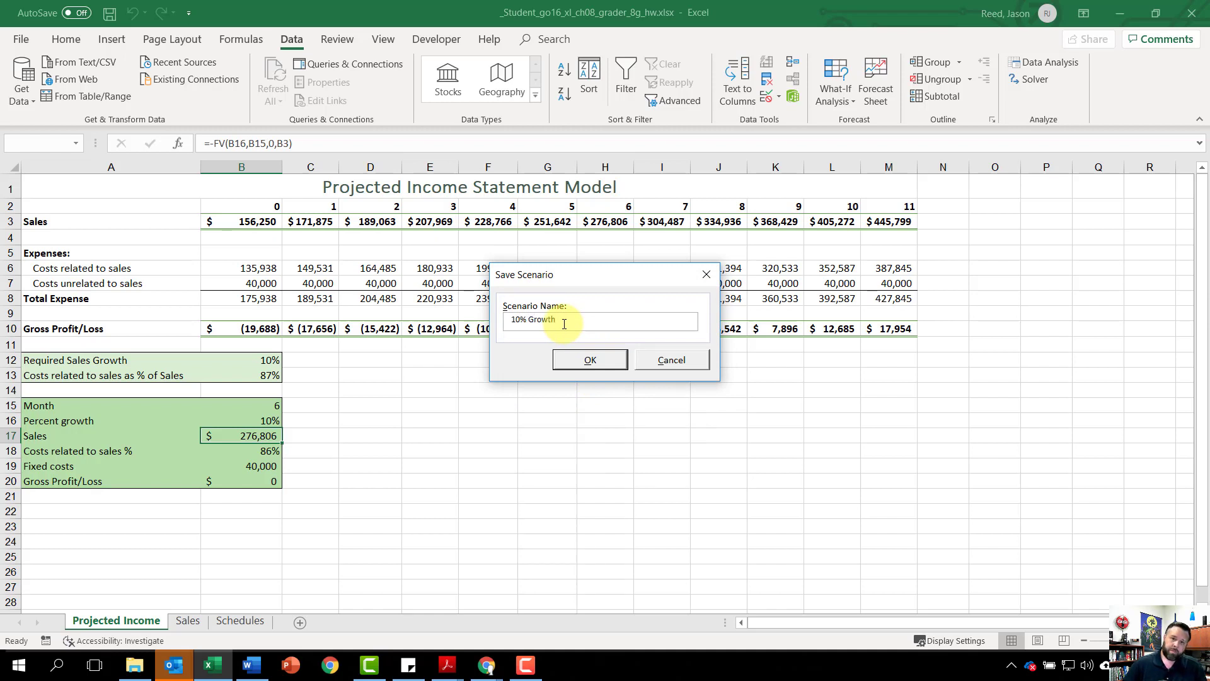
left_click(592, 360)
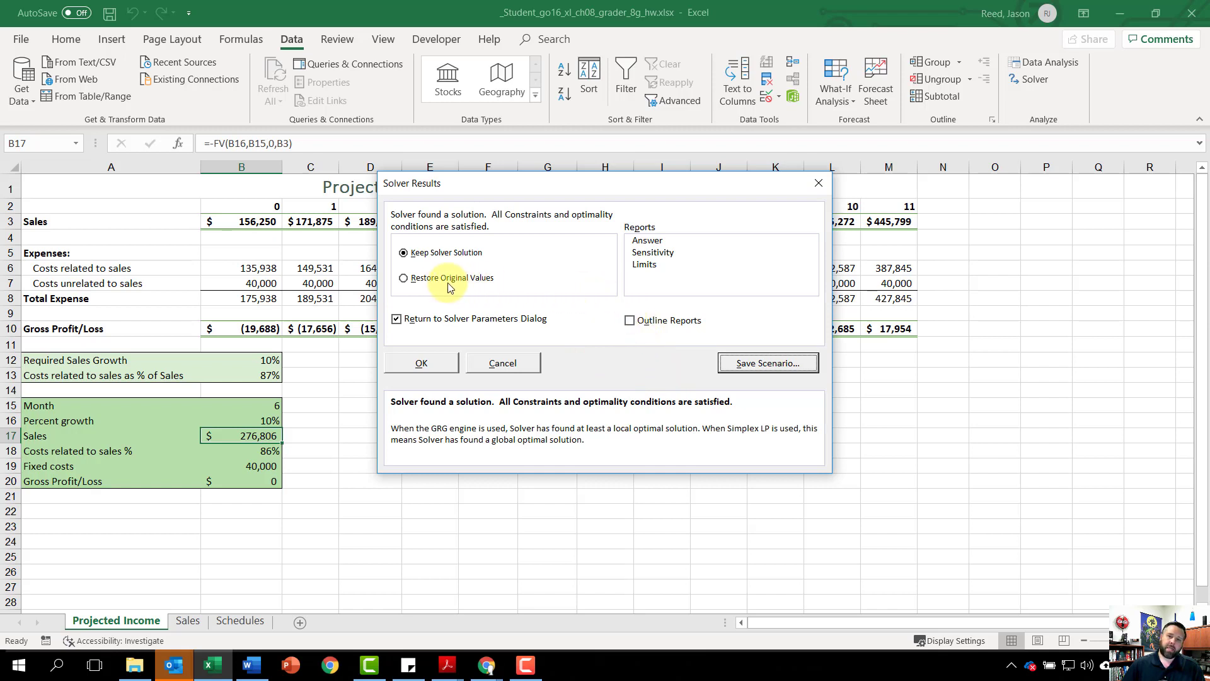
Step: Restore the original values, returning to the Solver parameters, and delete the Percent_growth <= 10% constraint
left_click(404, 280)
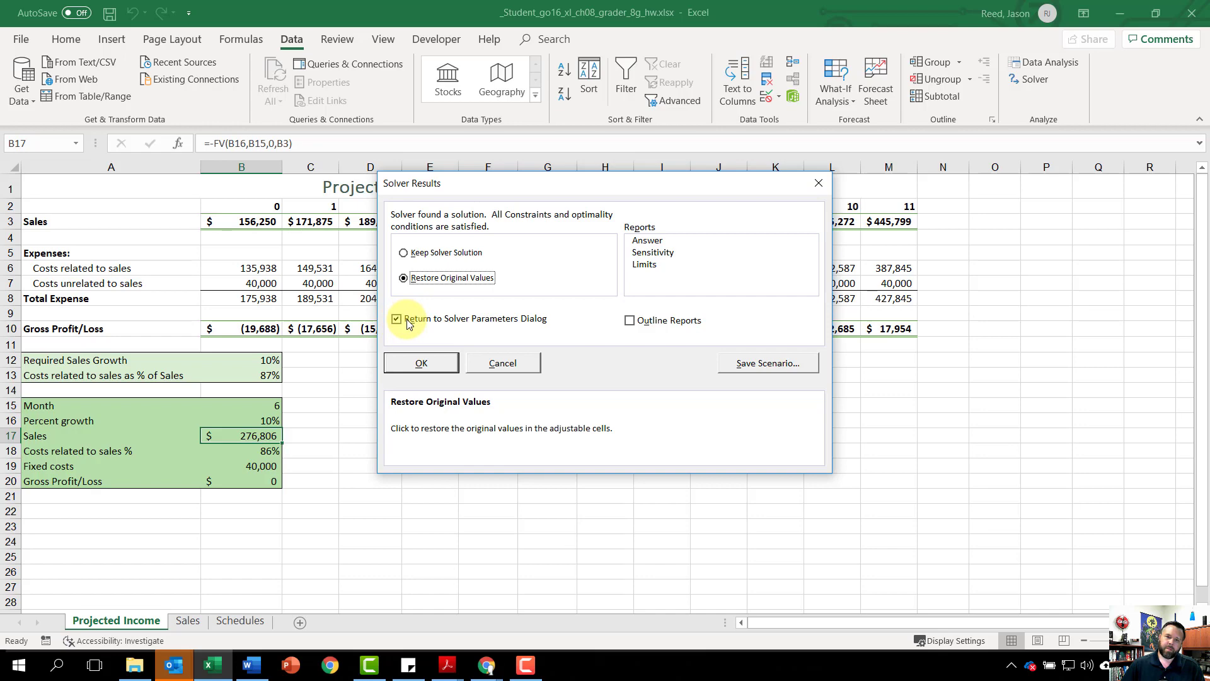
left_click(422, 368)
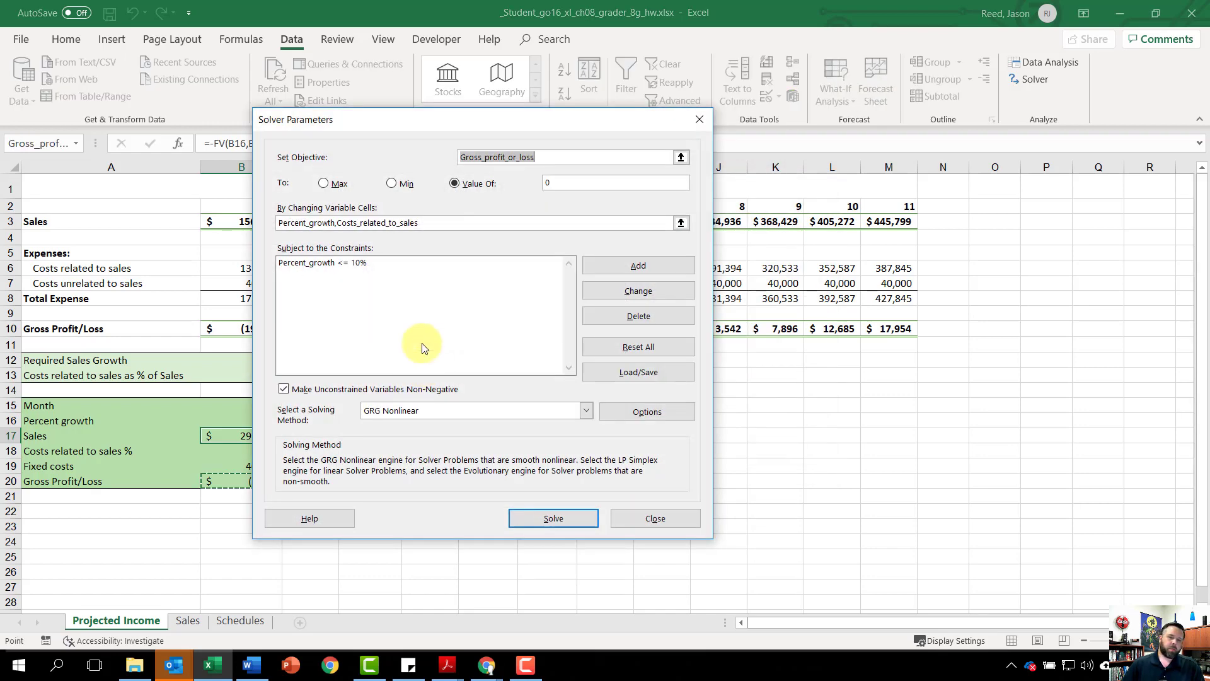
left_click(318, 262)
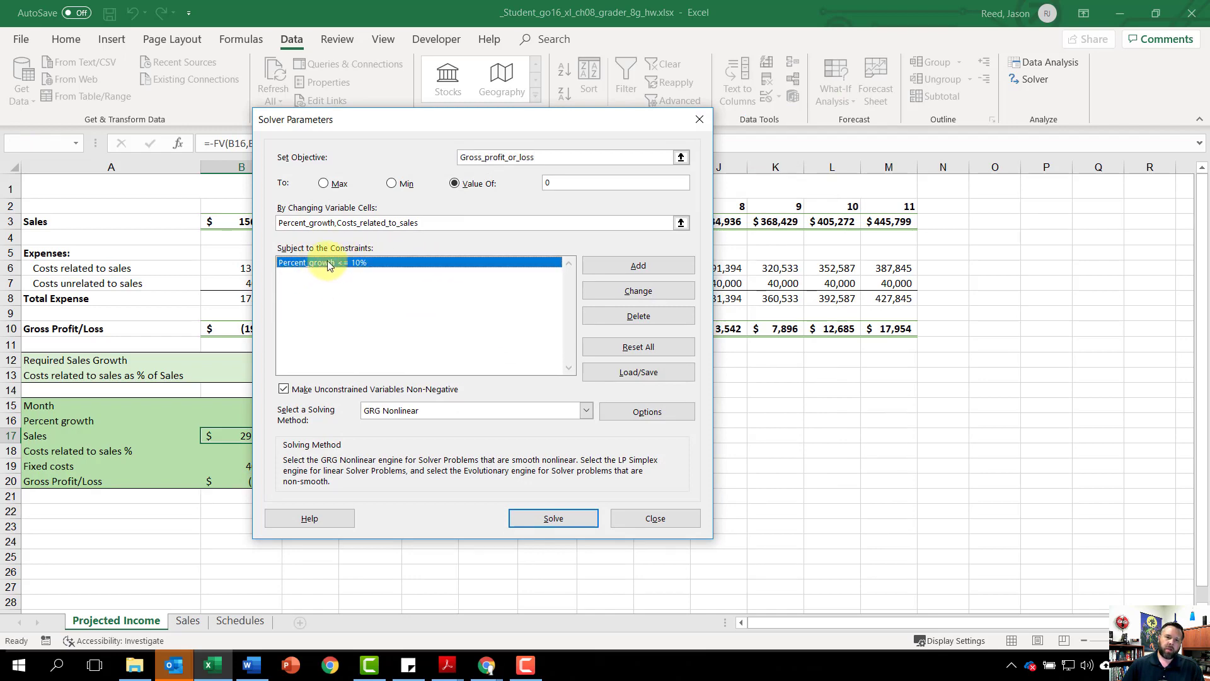
left_click(643, 316)
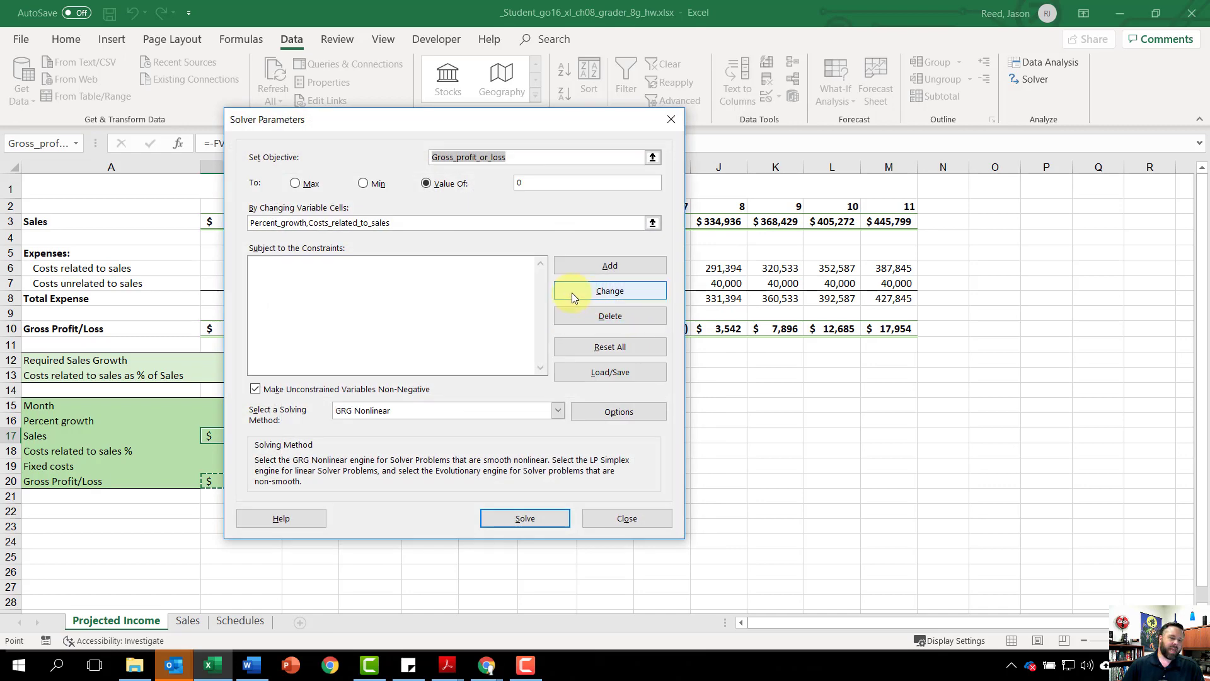
Step: Add a Solver constraint setting Costs related to sales % in cell B18 = 85%
left_click(625, 266)
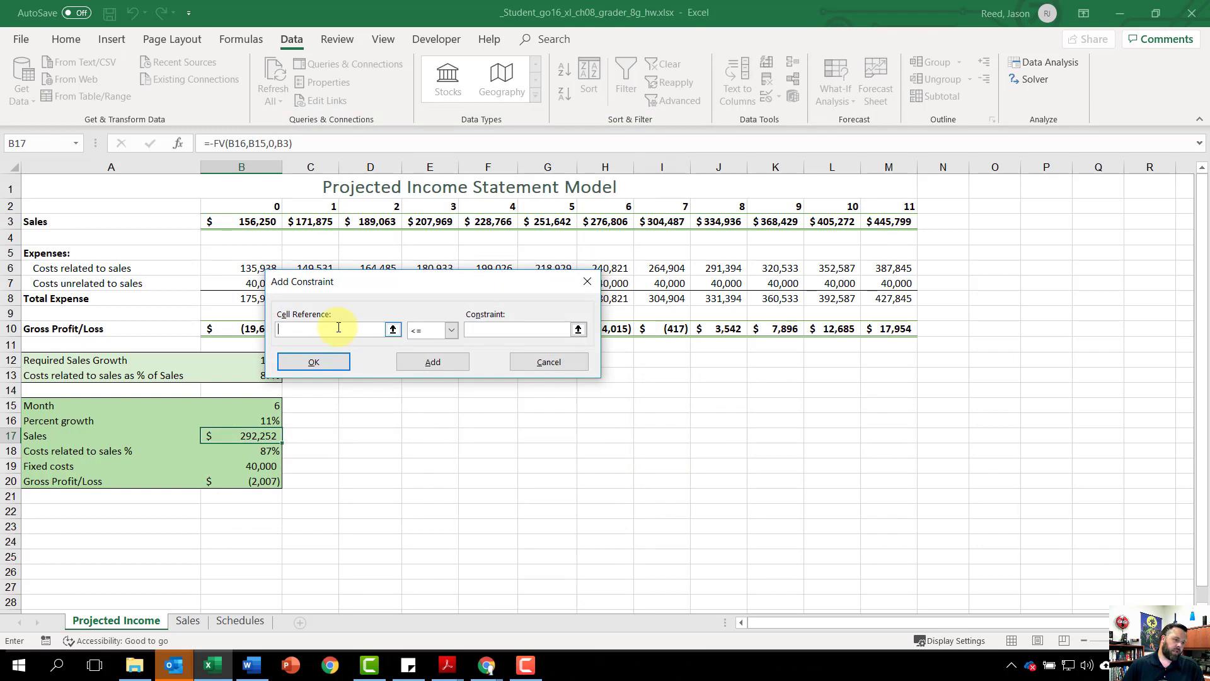
type("b")
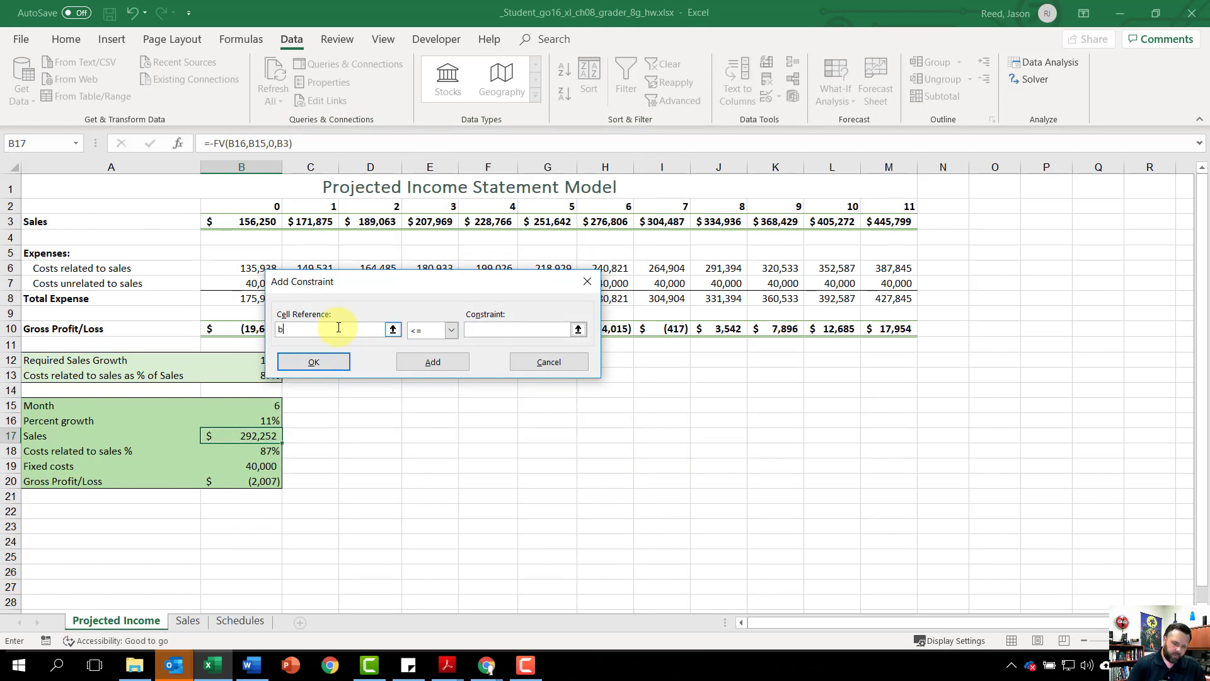
type("18")
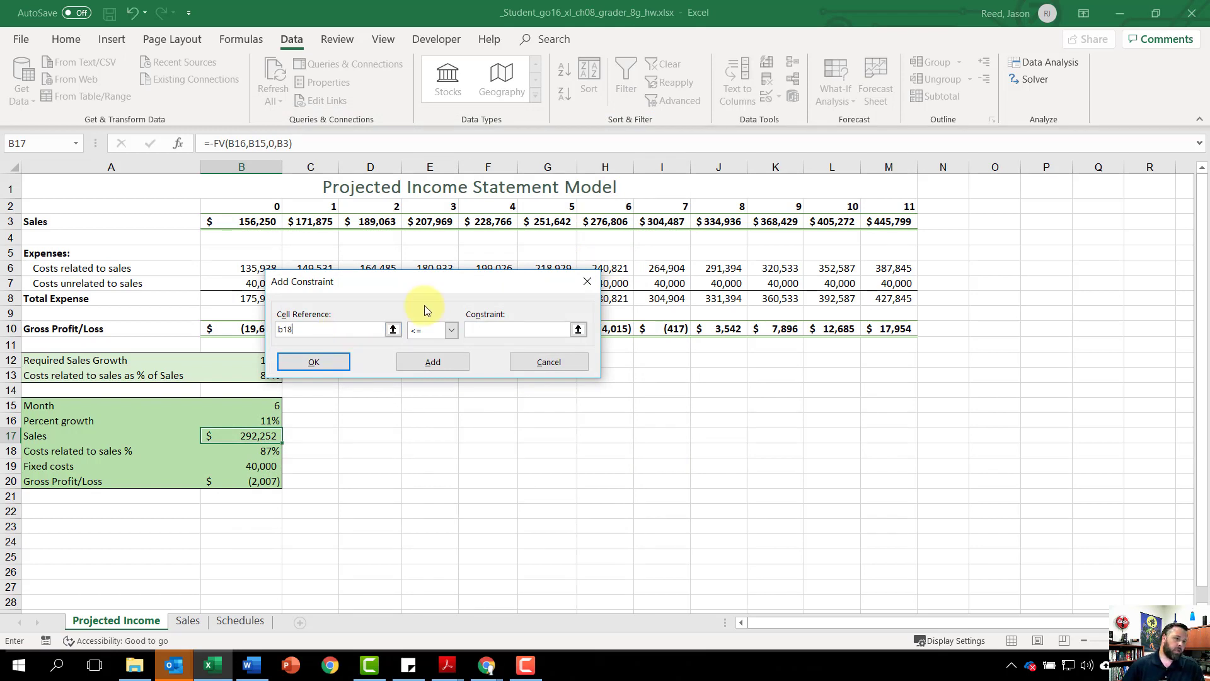
left_click(447, 330)
left_click(437, 352)
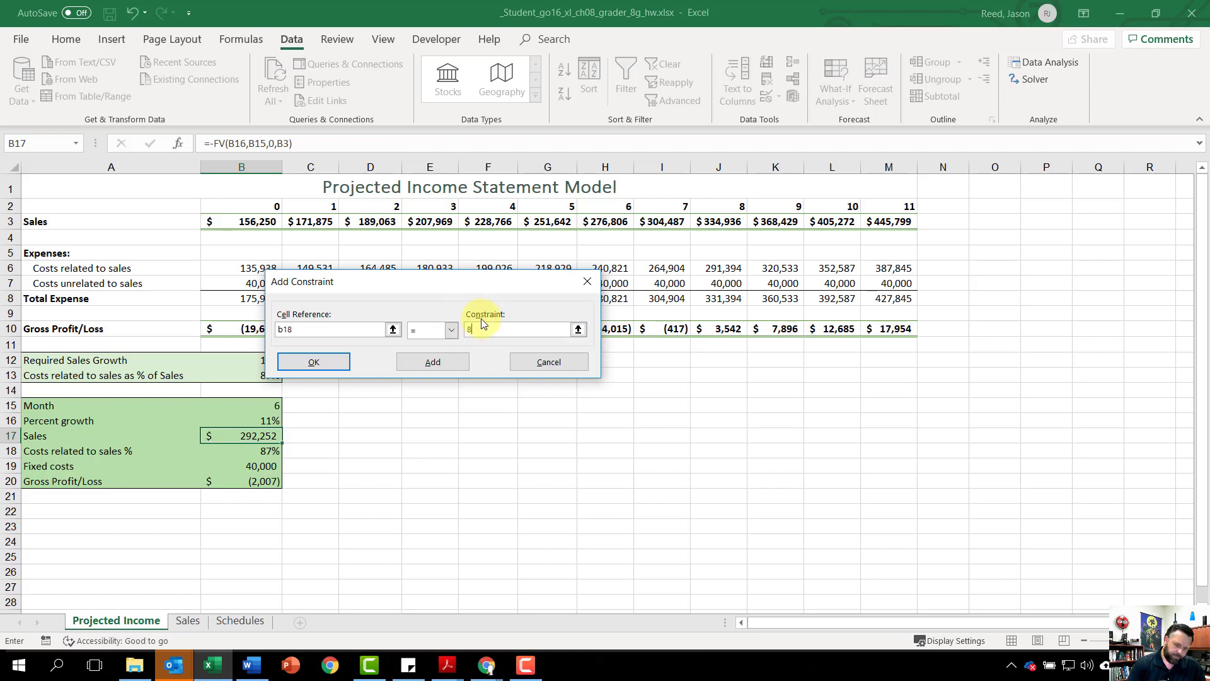
left_click(482, 325)
type("85")
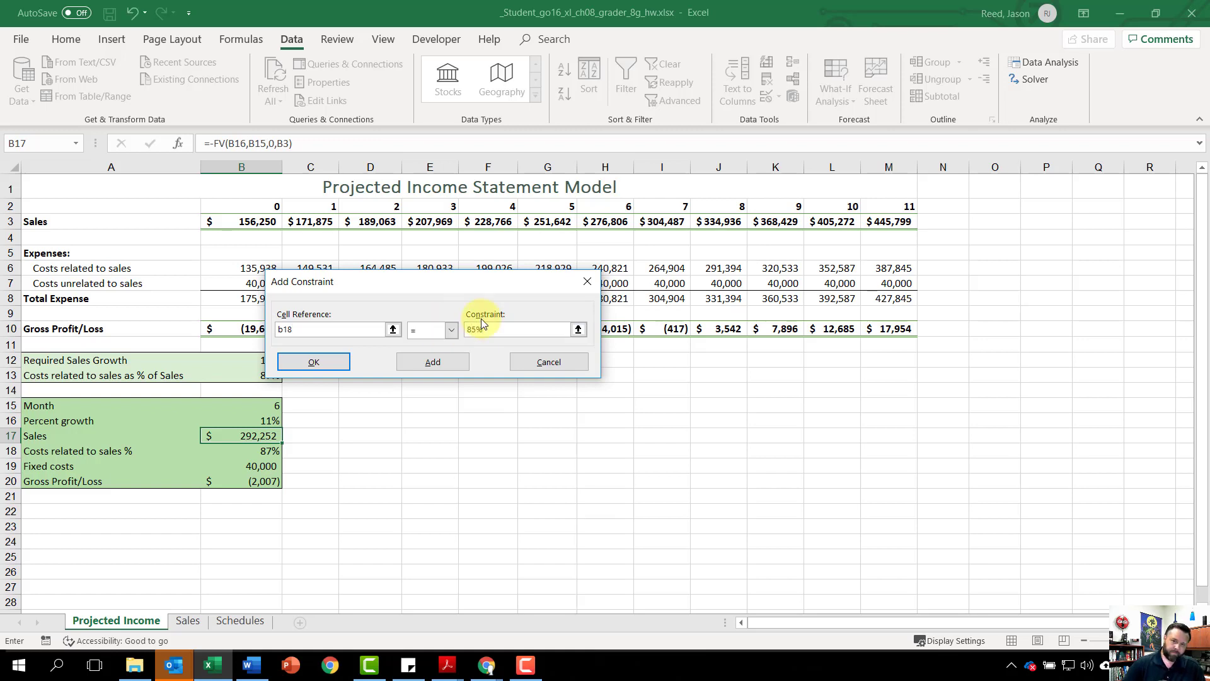
type("%")
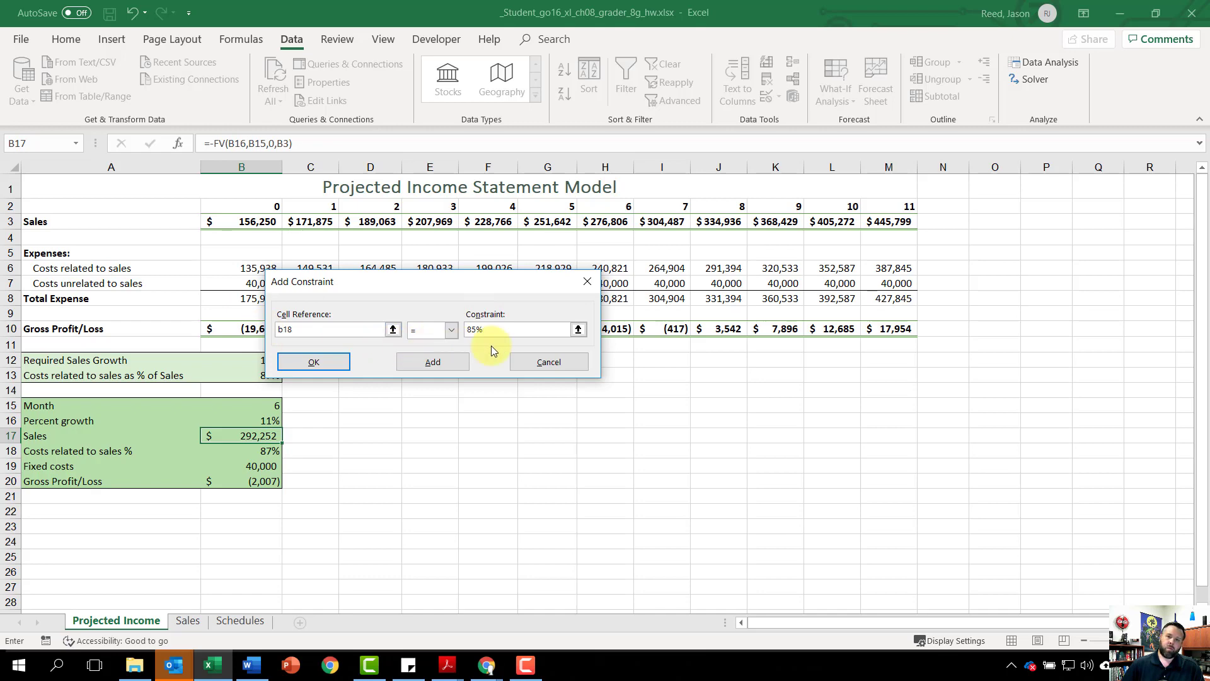
left_click(320, 363)
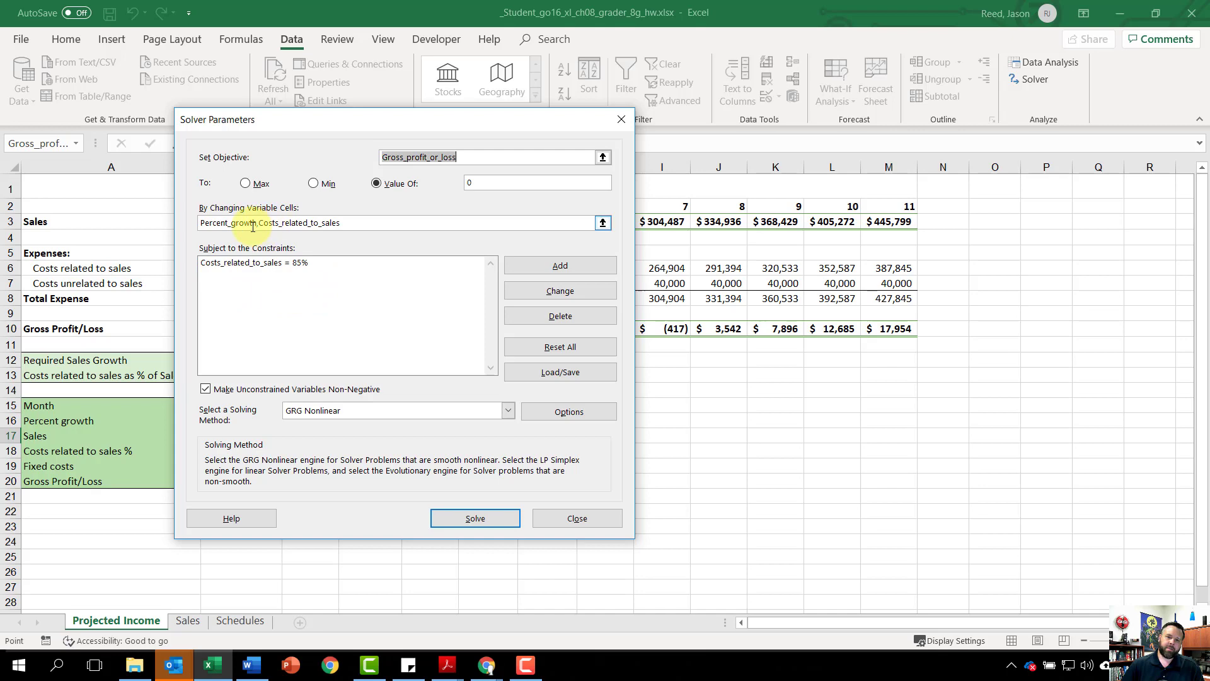
Step: Solve the model with the cost constraint and save the solution as a scenario named "85% Costs"
left_click(485, 521)
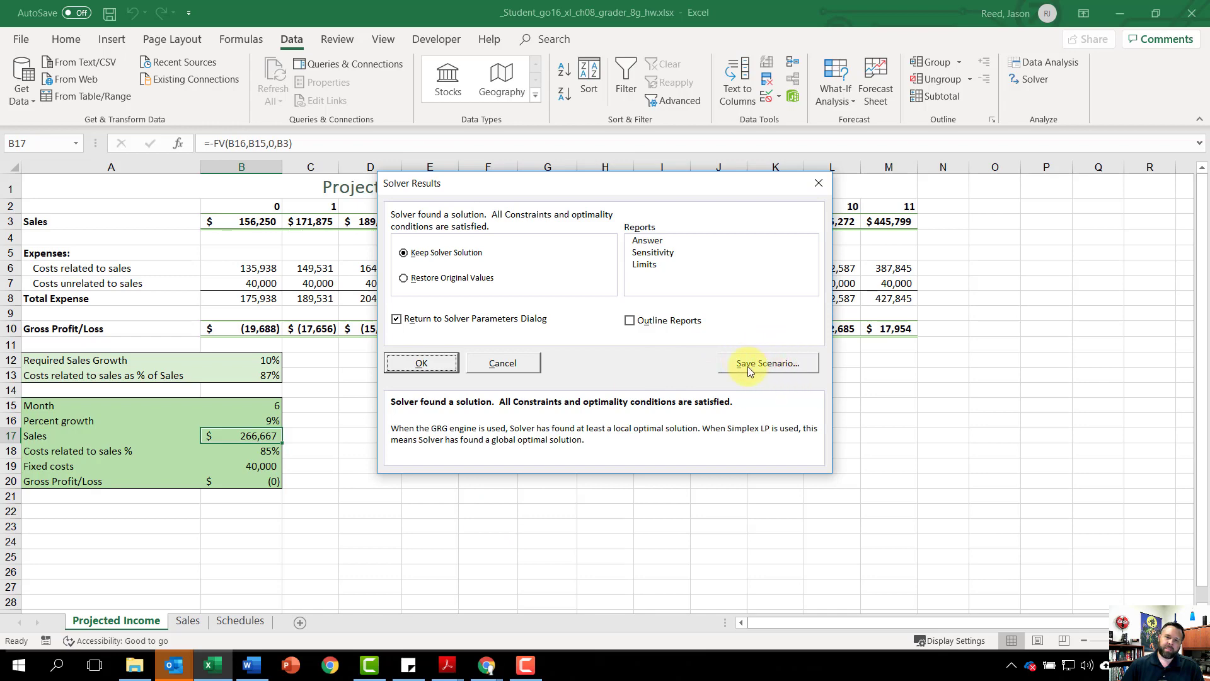
left_click(768, 364)
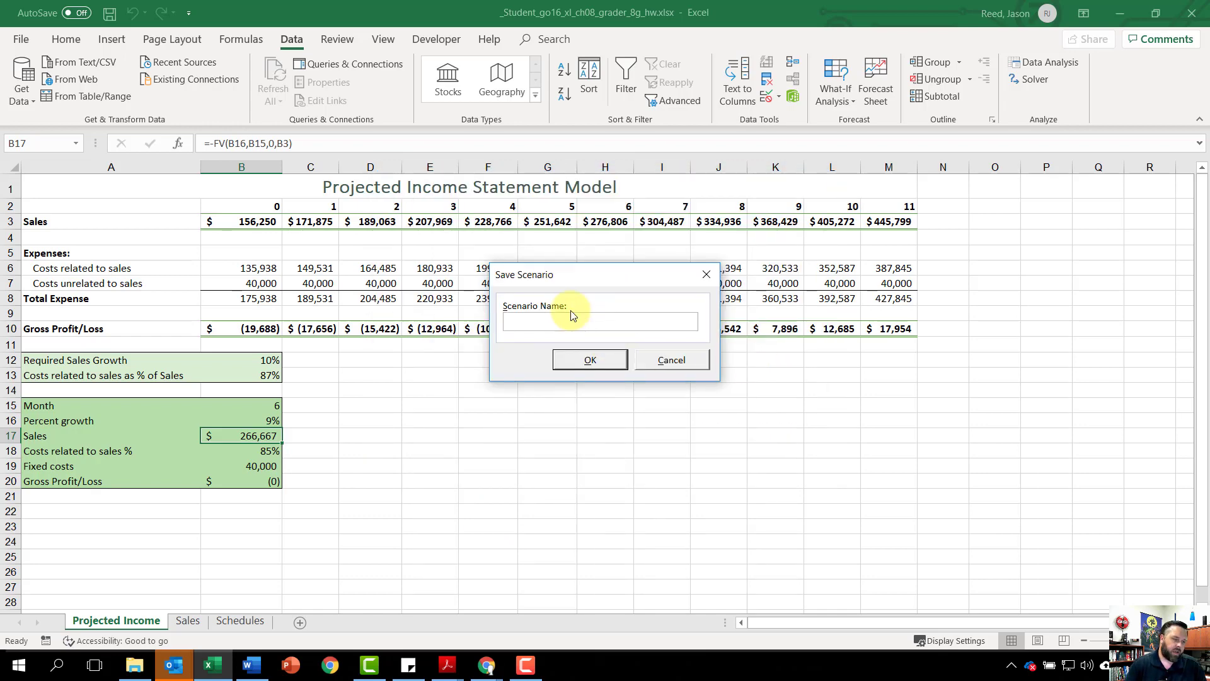
type("85% Costs")
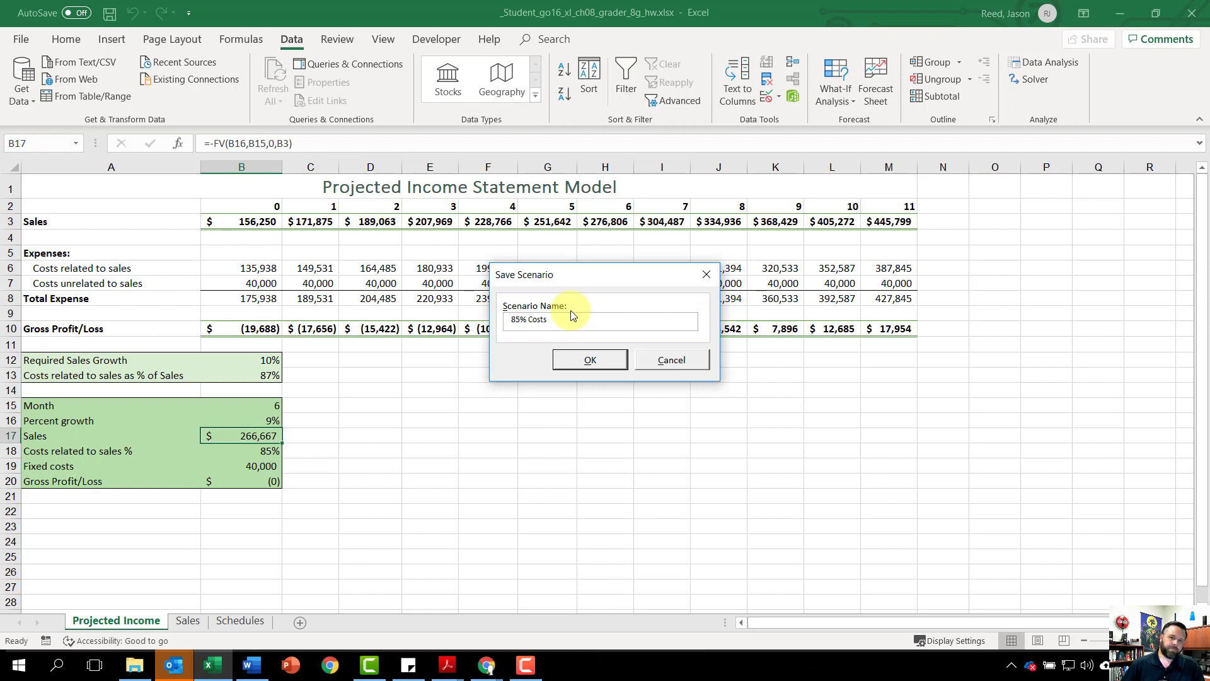
left_click(590, 360)
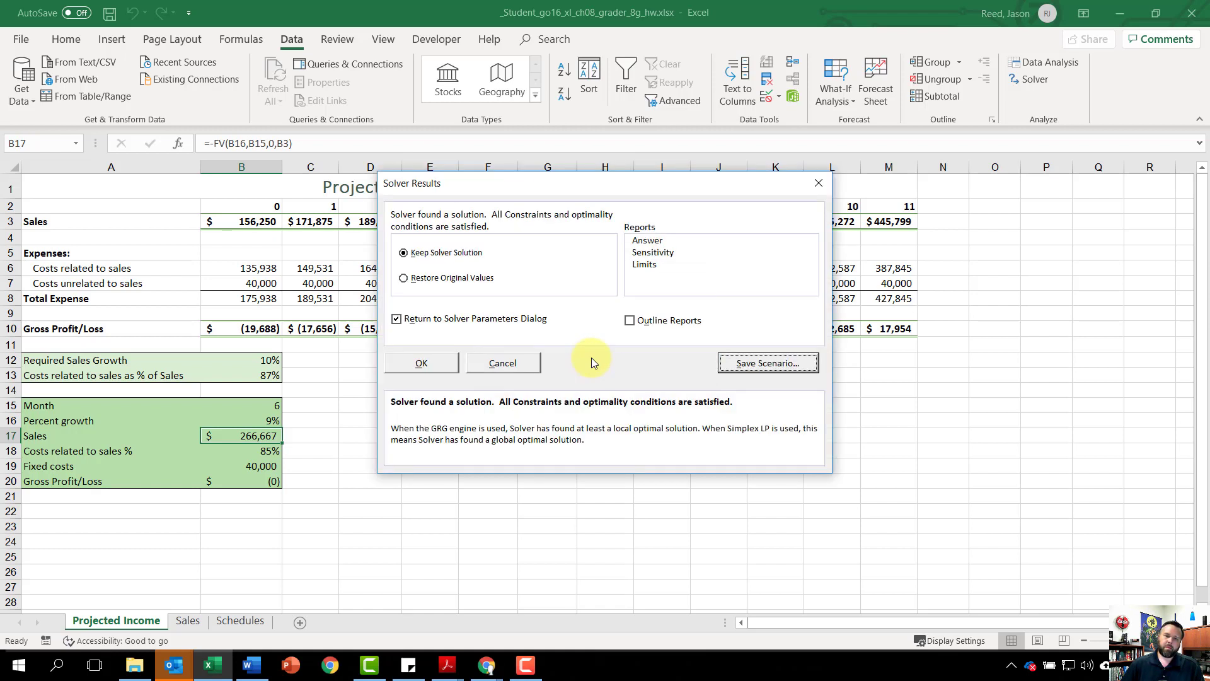
Step: Restore the original values and close Solver without returning to its parameters
left_click(405, 281)
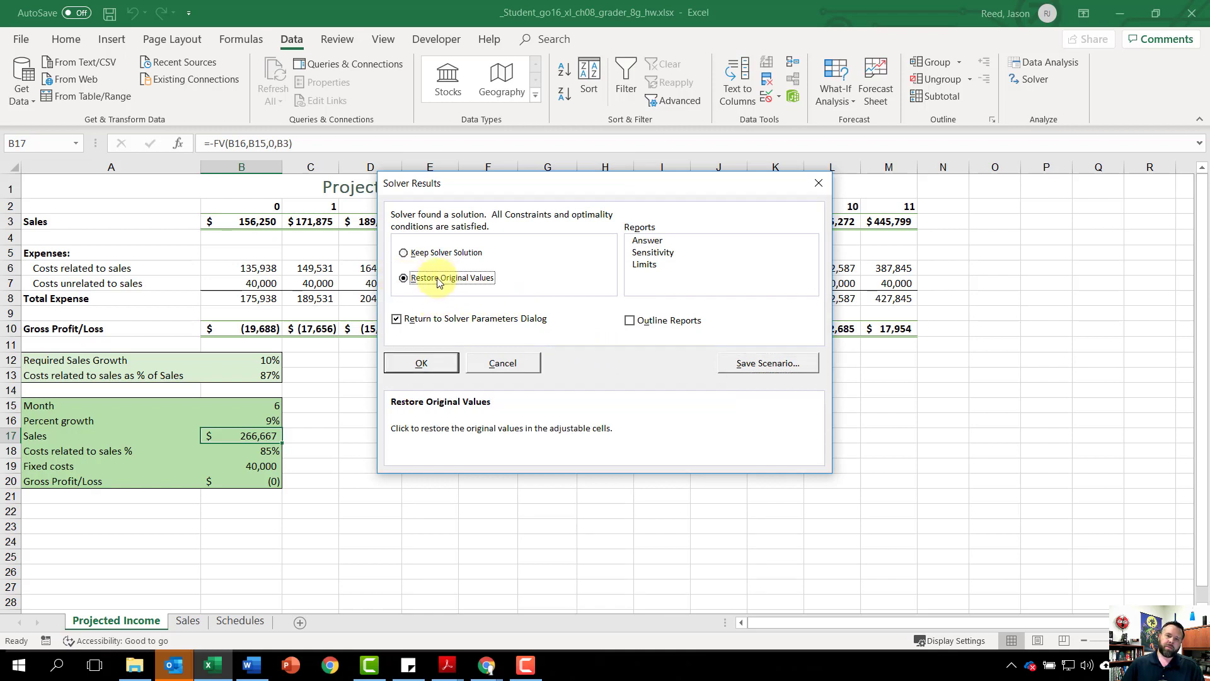
left_click(395, 320)
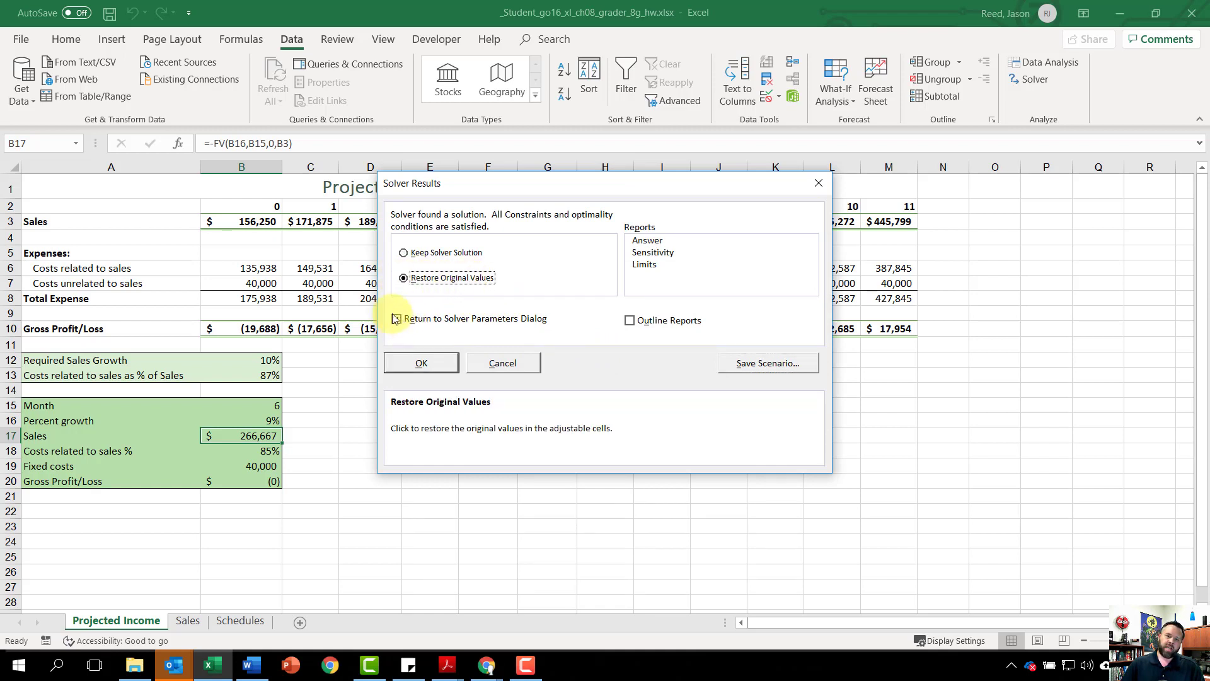
left_click(396, 321)
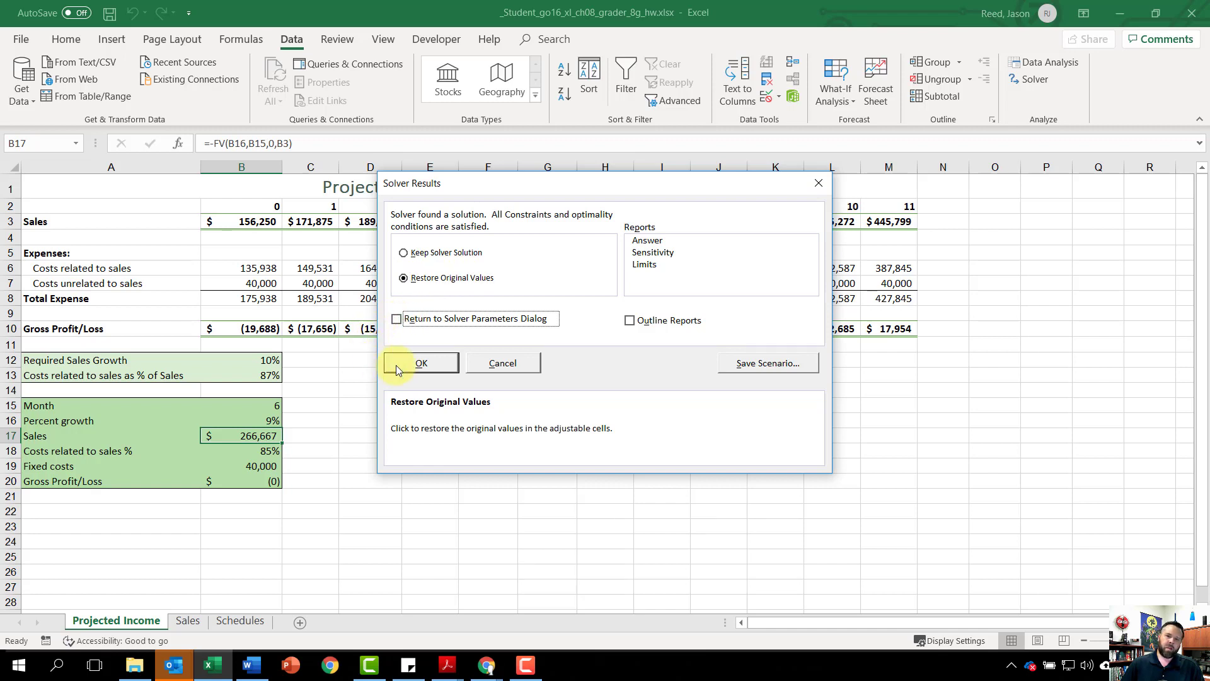
left_click(429, 364)
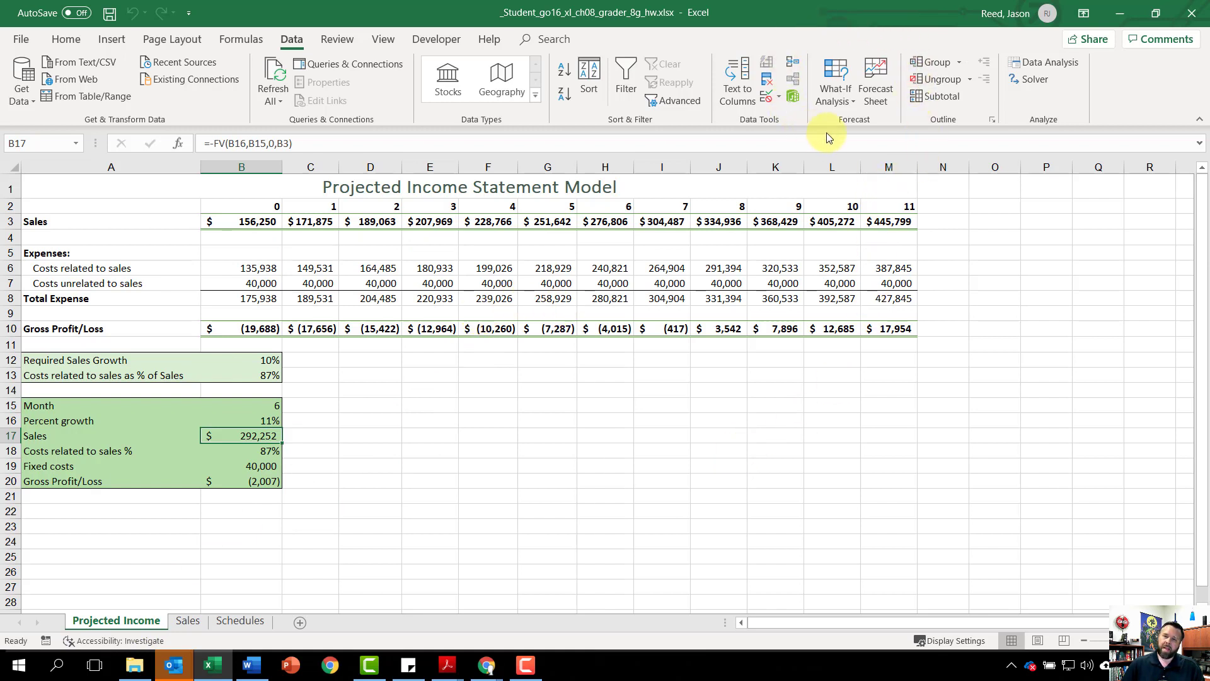
Step: Create a Scenario summary report of the saved scenarios with B20 as the result cell
left_click(835, 100)
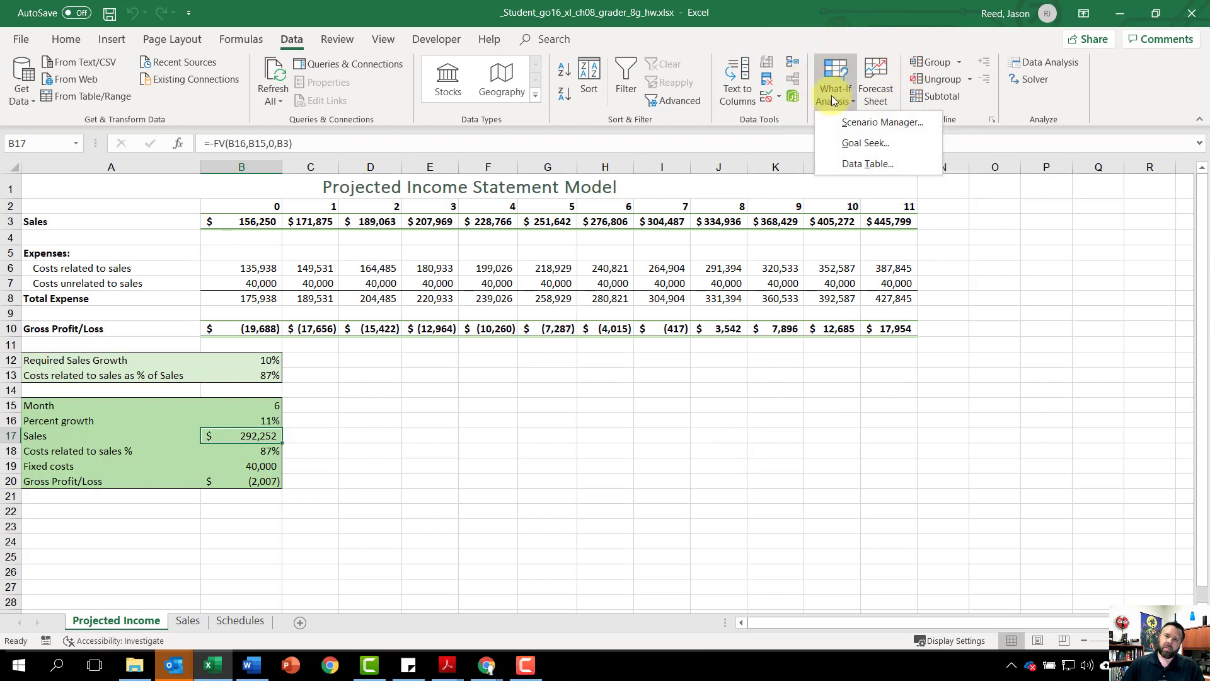
left_click(879, 123)
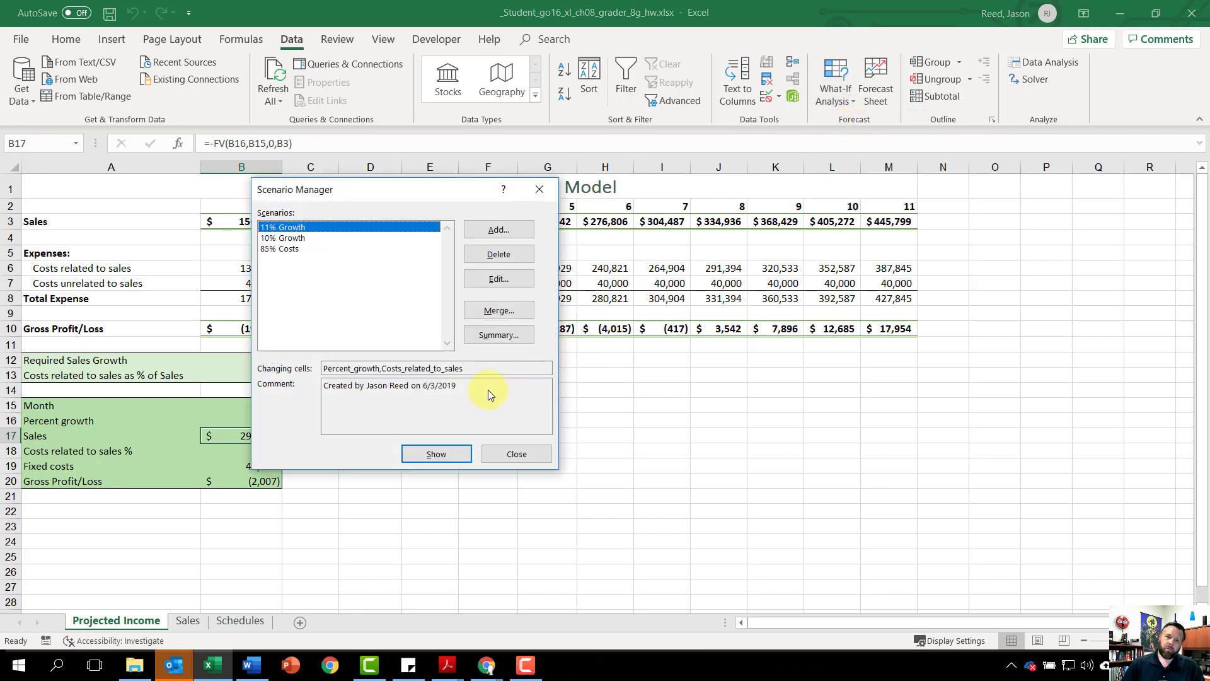
left_click(498, 337)
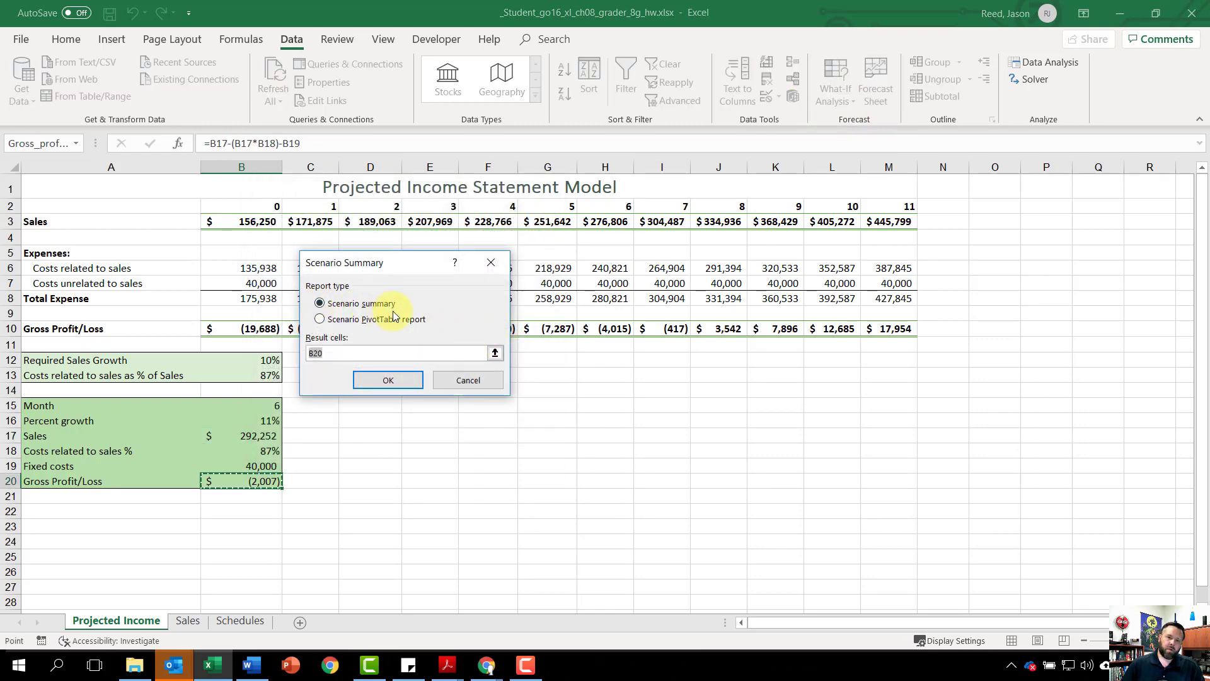
left_click(385, 382)
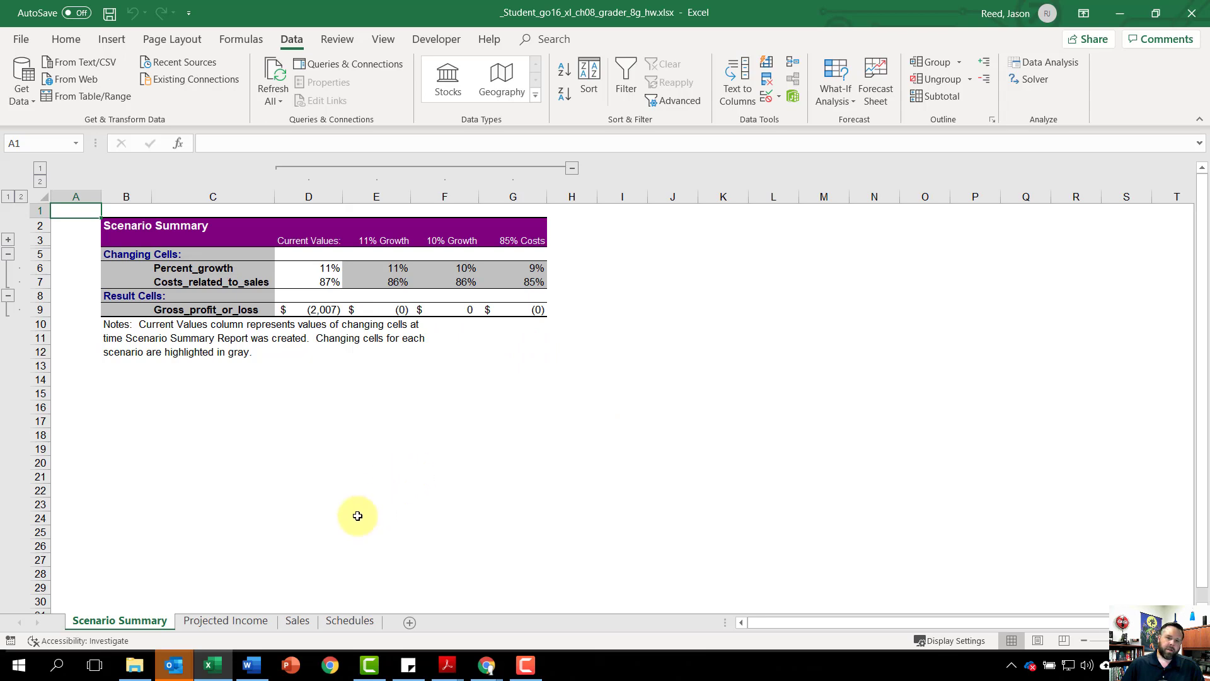
Step: On the Projected Income sheet, set Month in B15 to 1 and Percent growth in B16 to 10%
left_click(235, 623)
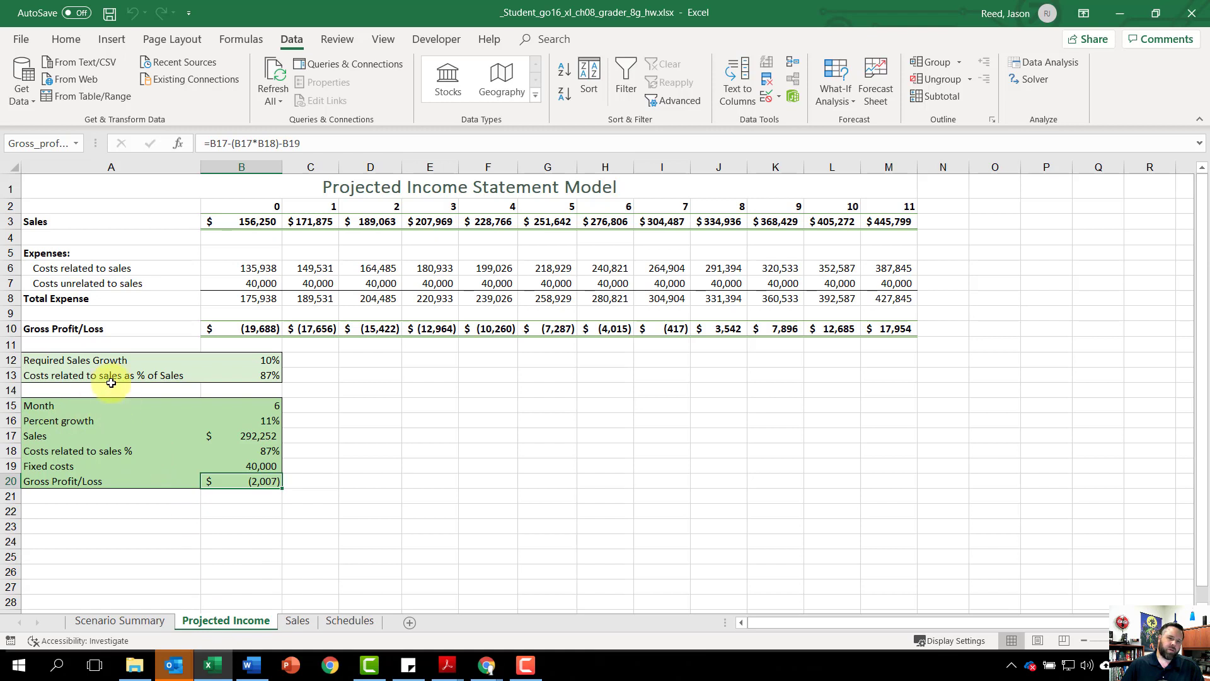
left_click(268, 408)
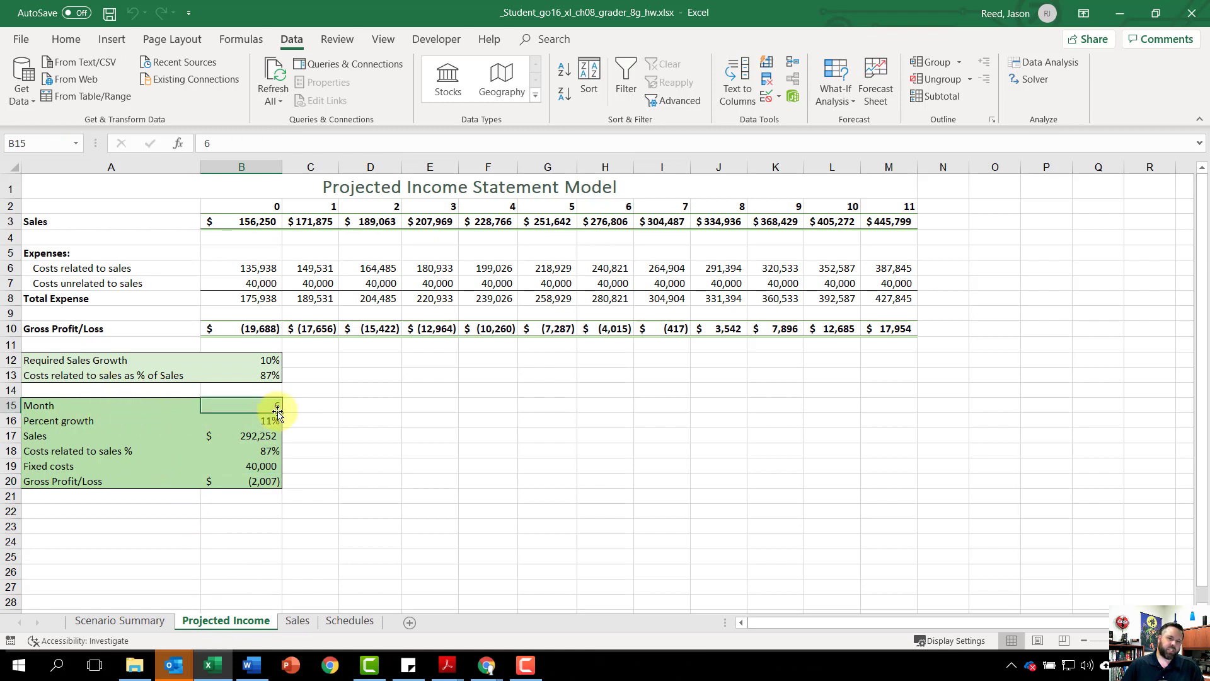
type("1")
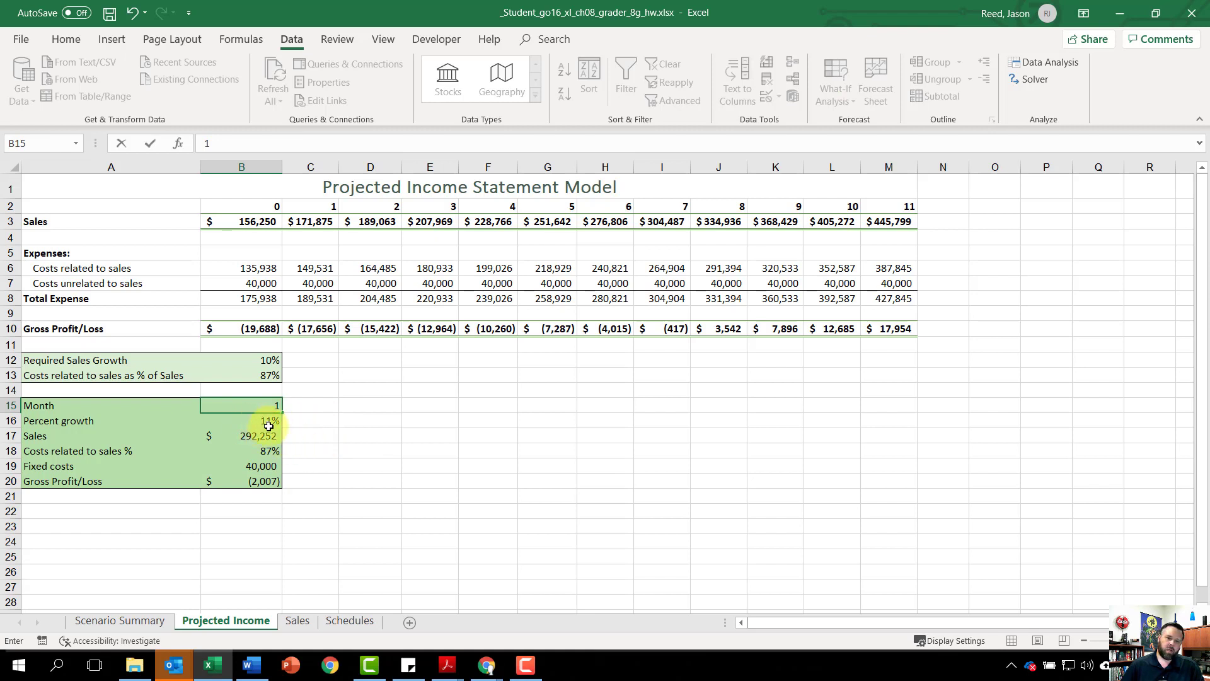
key("Return")
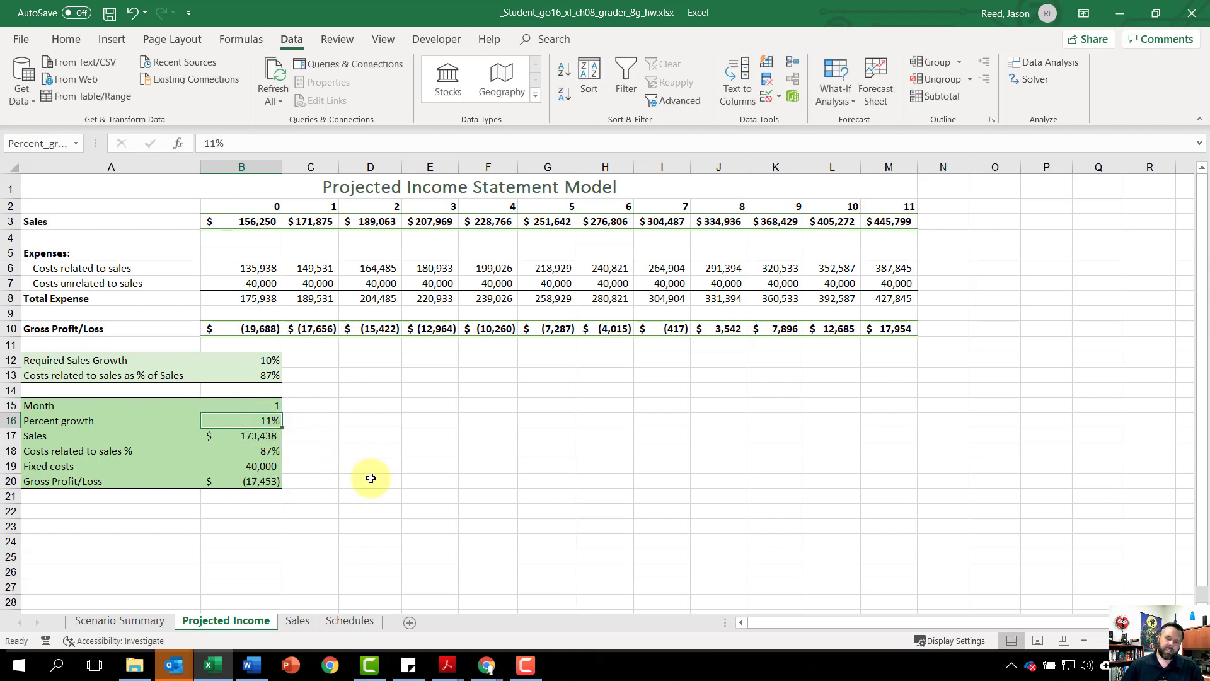
type("10")
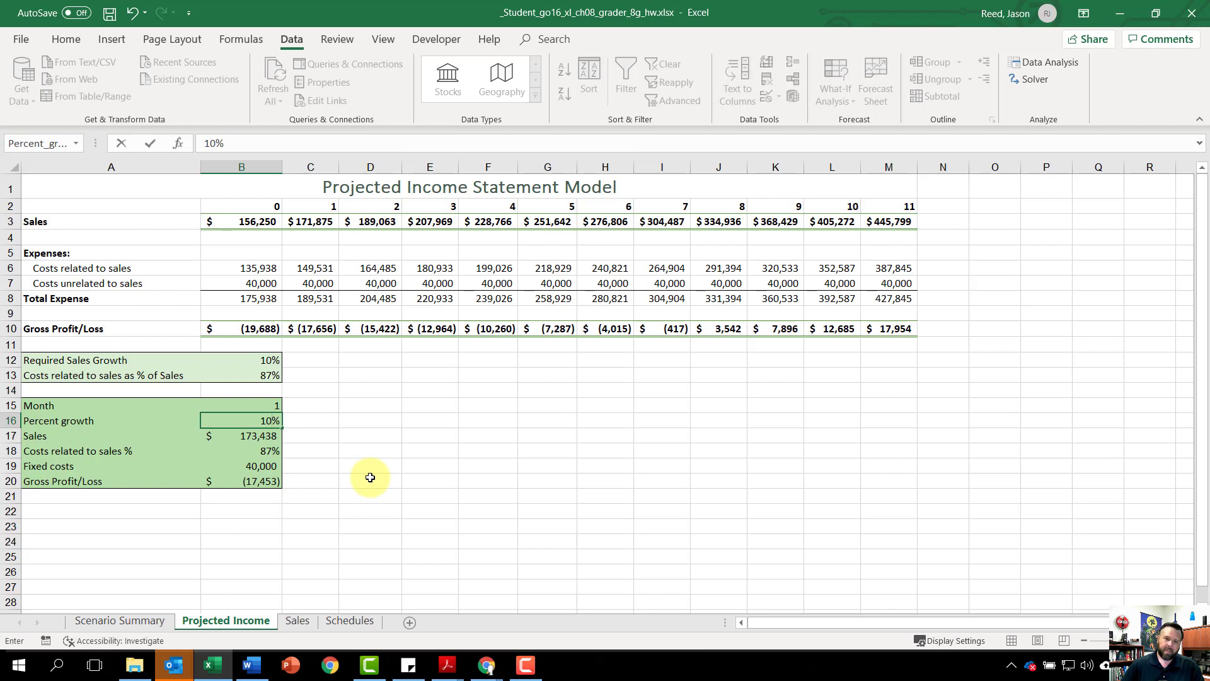
key("Return")
key("alt+Tab")
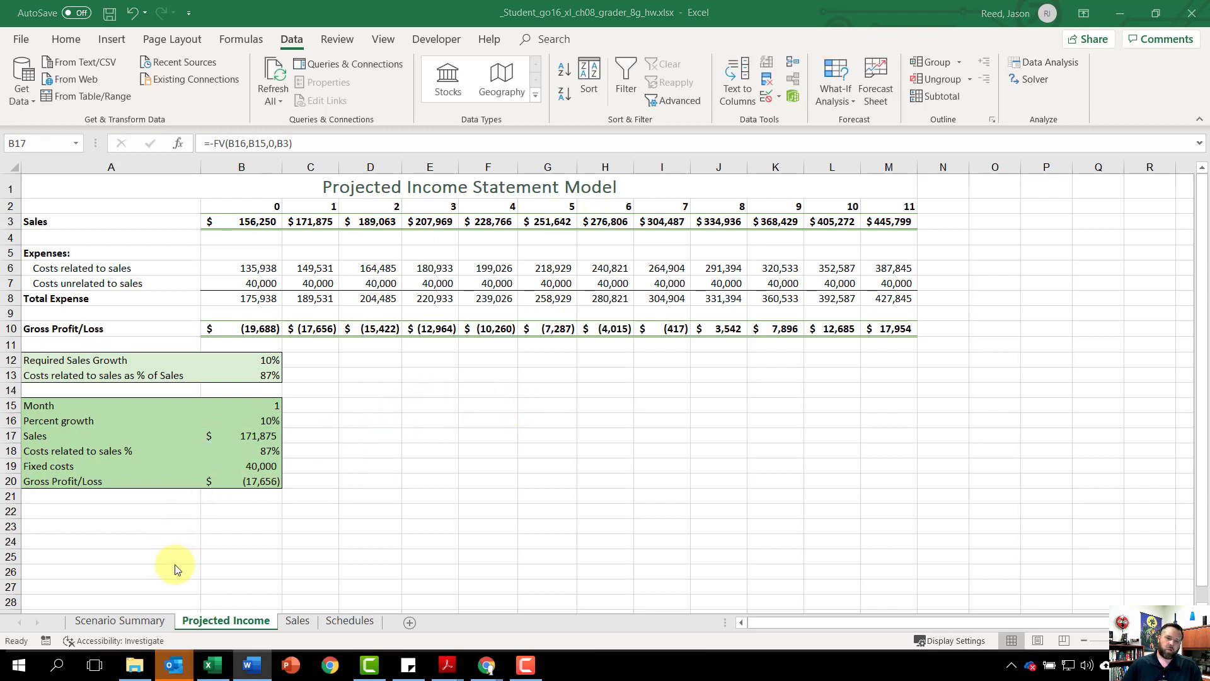
Step: Insert a 2-D Line chart from the month and Sales rows A2:M3 together with the Total Expense row A8:M8
left_click(232, 622)
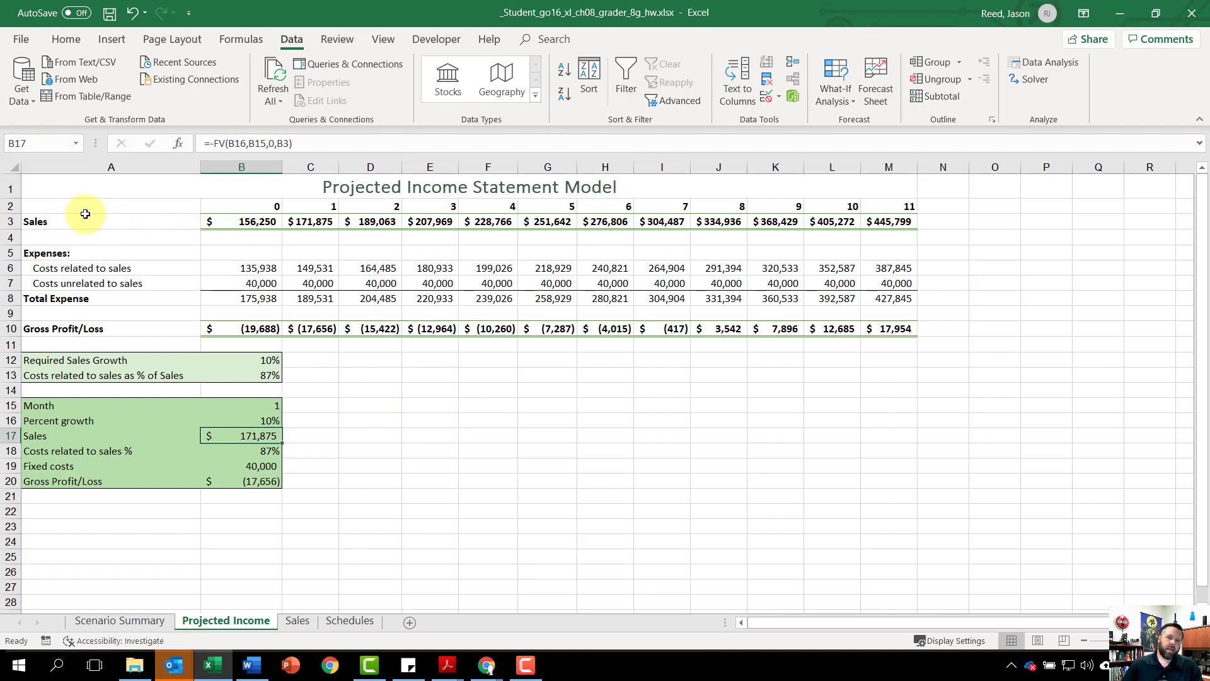
left_click_drag(92, 209, 891, 216)
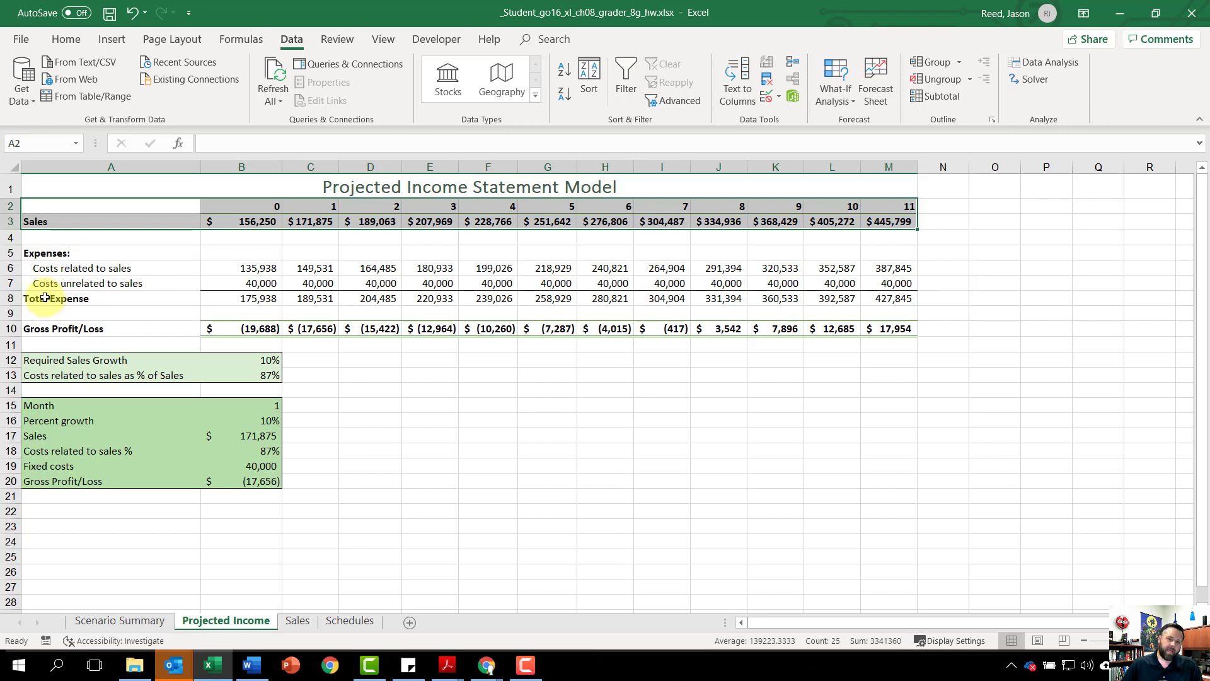
left_click_drag(45, 298, 886, 301)
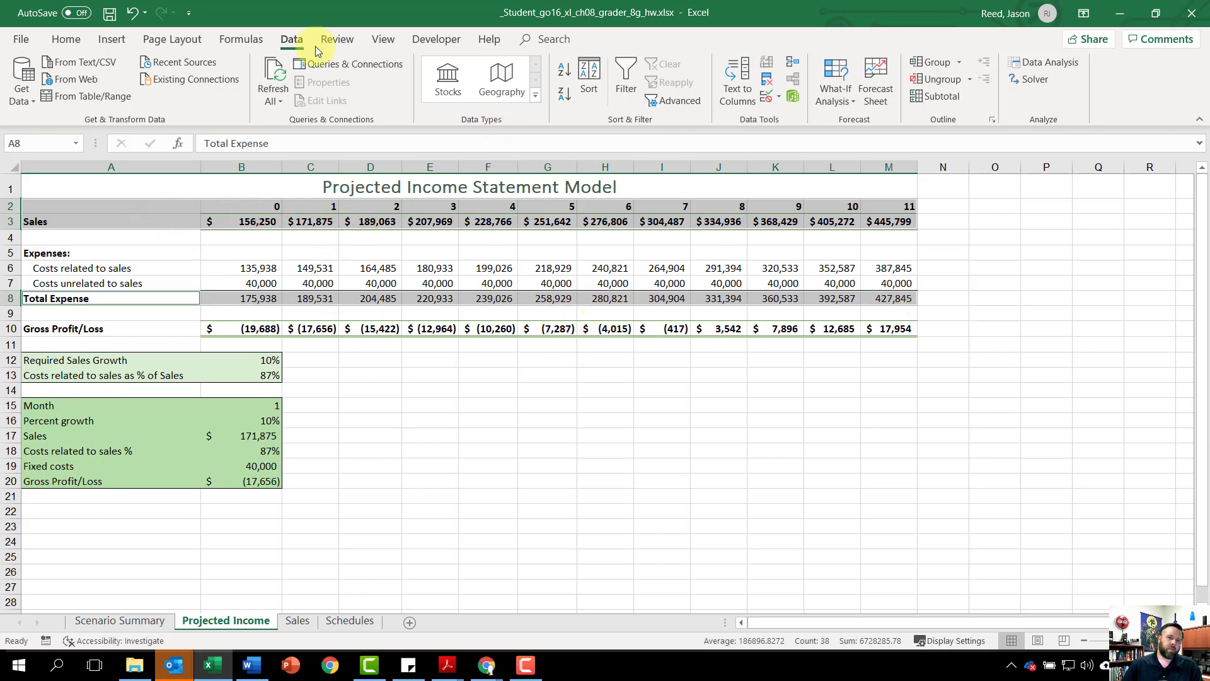
left_click(116, 43)
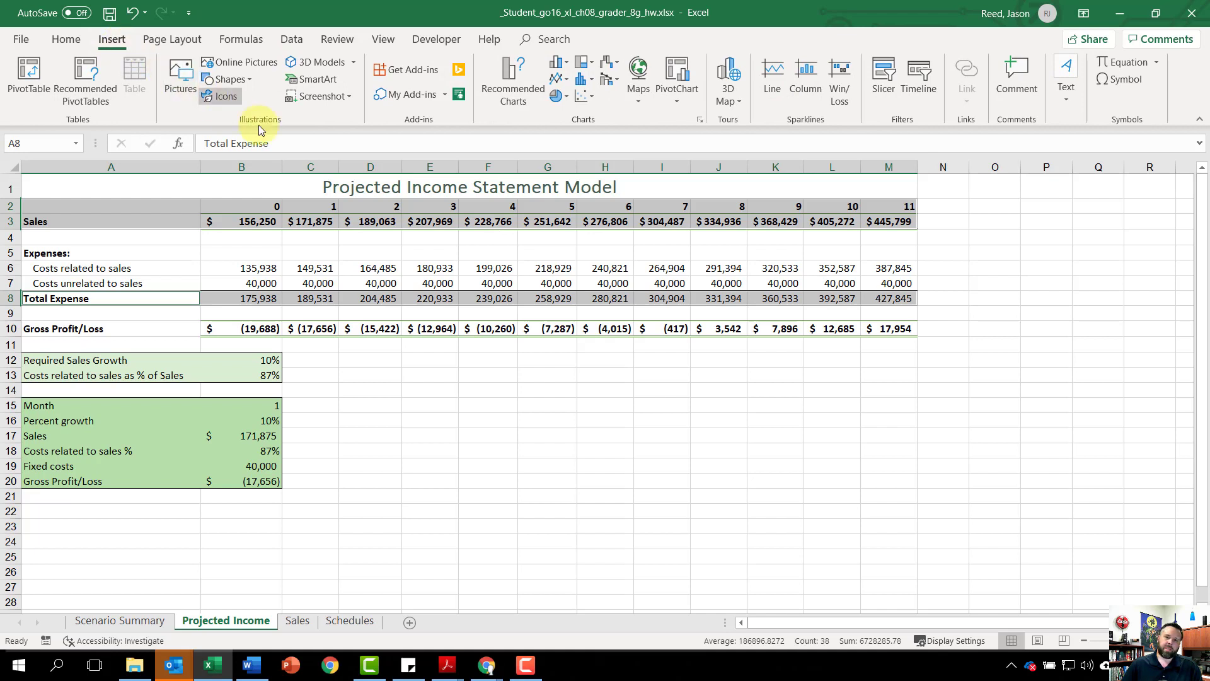
left_click(565, 78)
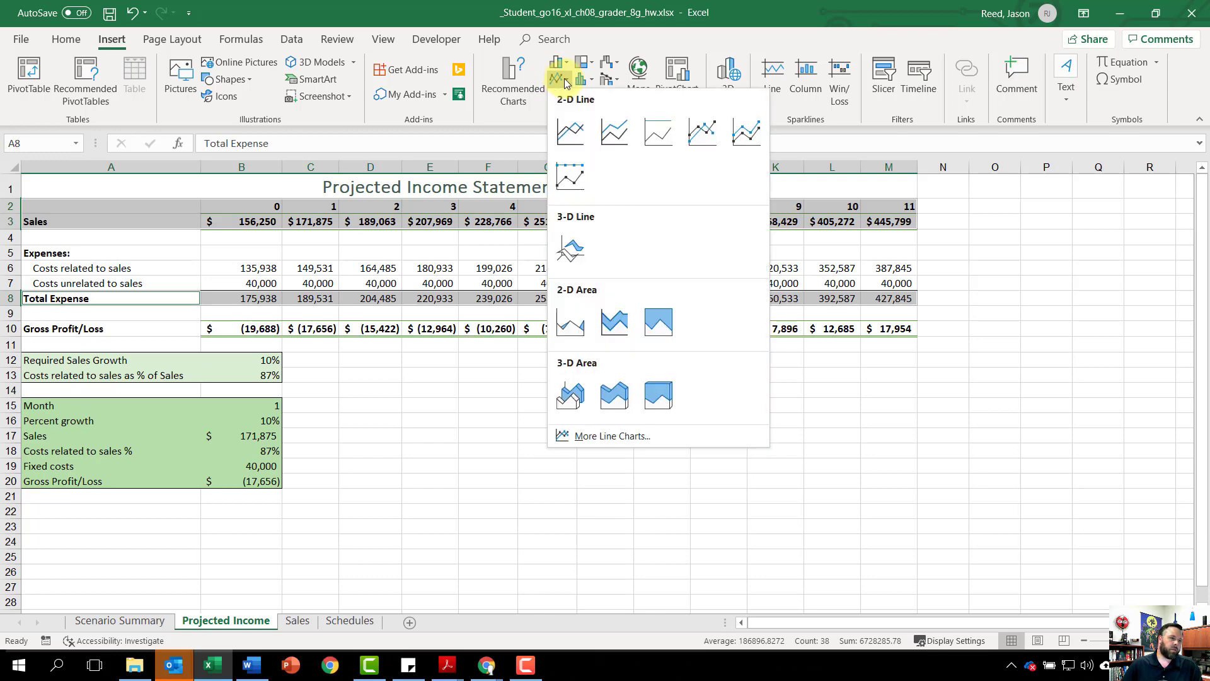
left_click(574, 136)
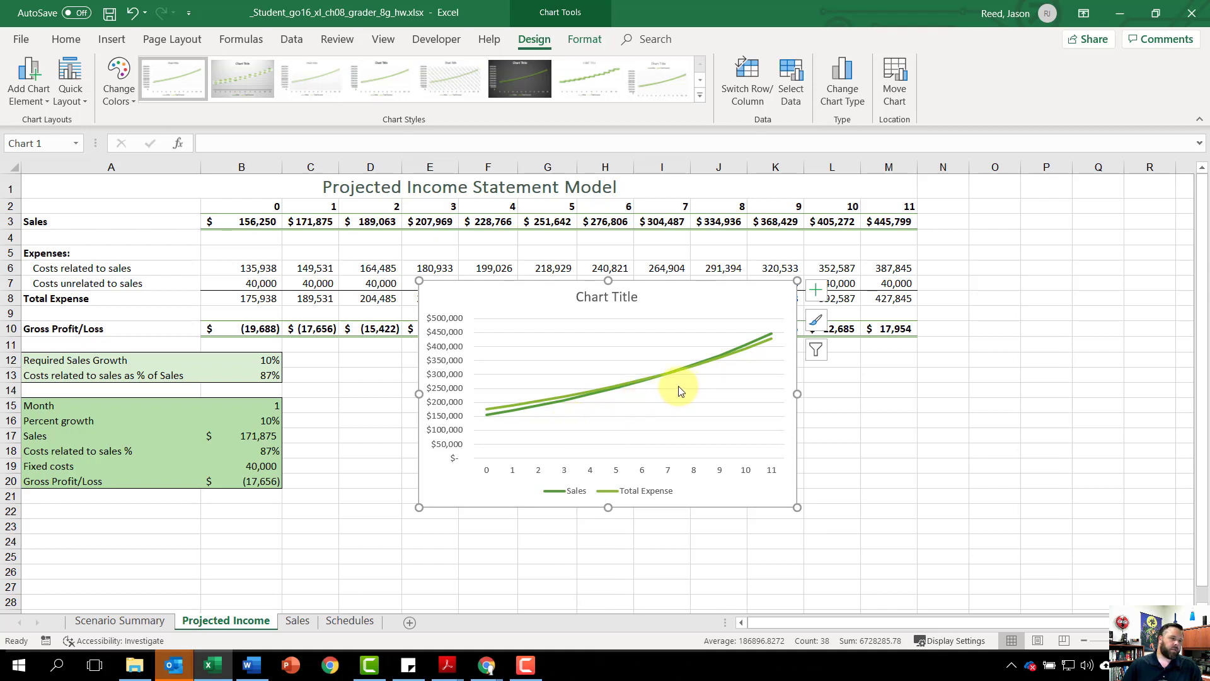
Step: Title the line chart "Expected Break-Even Point" and move it below the model so its upper-left corner is in cell B22
left_click(615, 296)
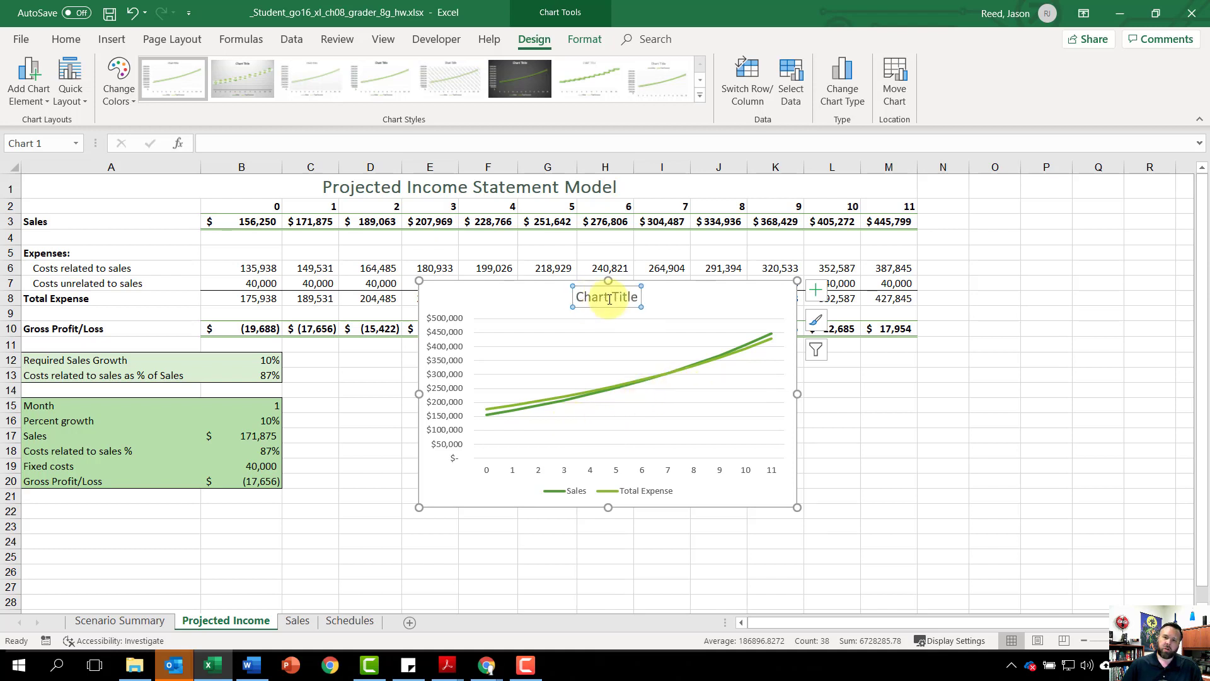
left_click(637, 298)
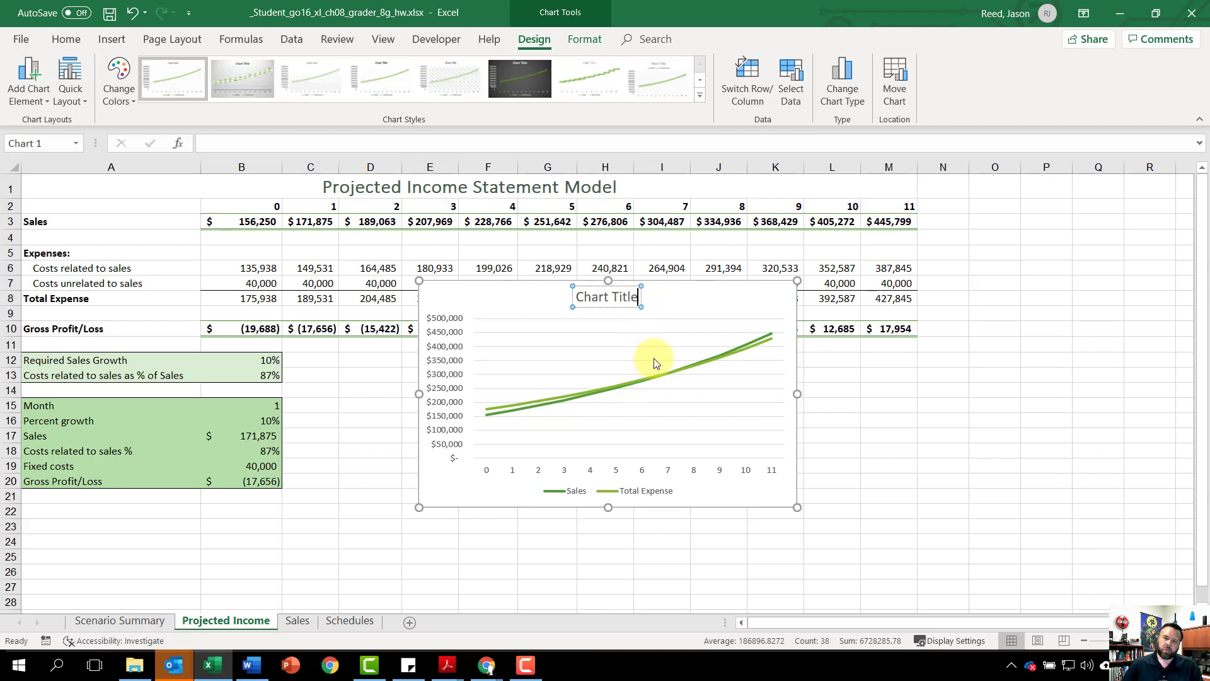
key("BackSpace")
key("BackSpace")
key("BackSpace")
key("BackSpace")
key("BackSpace")
key("BackSpace")
key("BackSpace")
key("BackSpace")
key("BackSpace")
key("BackSpace")
key("BackSpace")
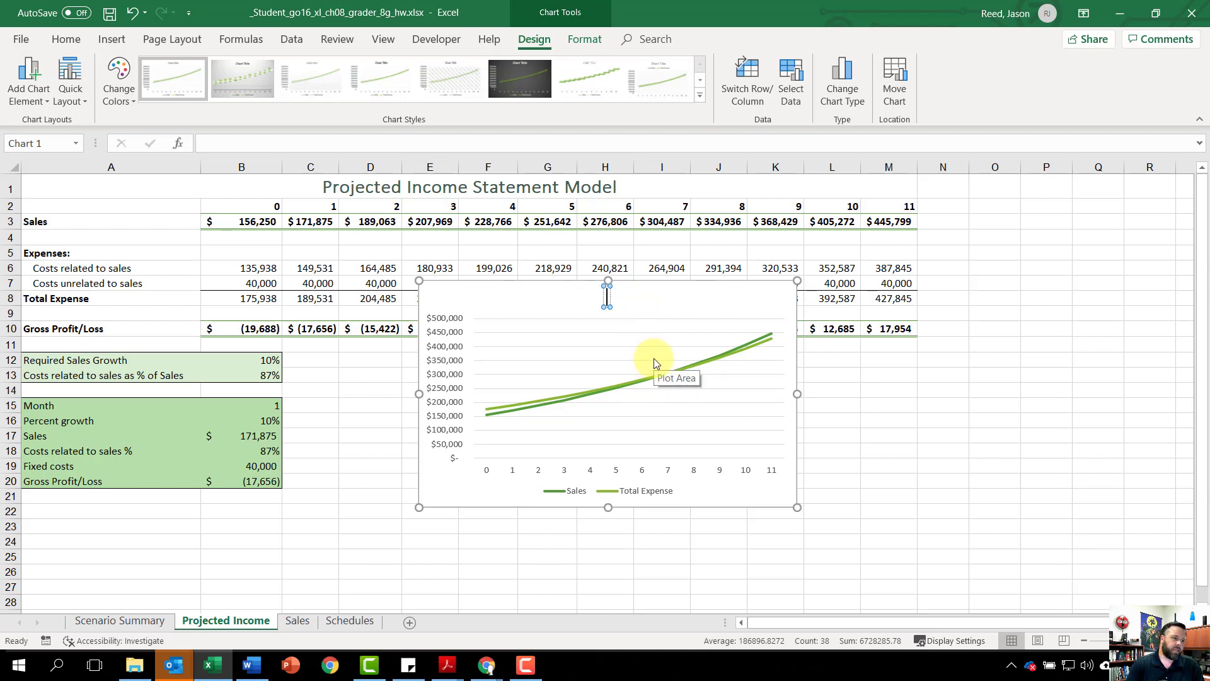
type("Ex")
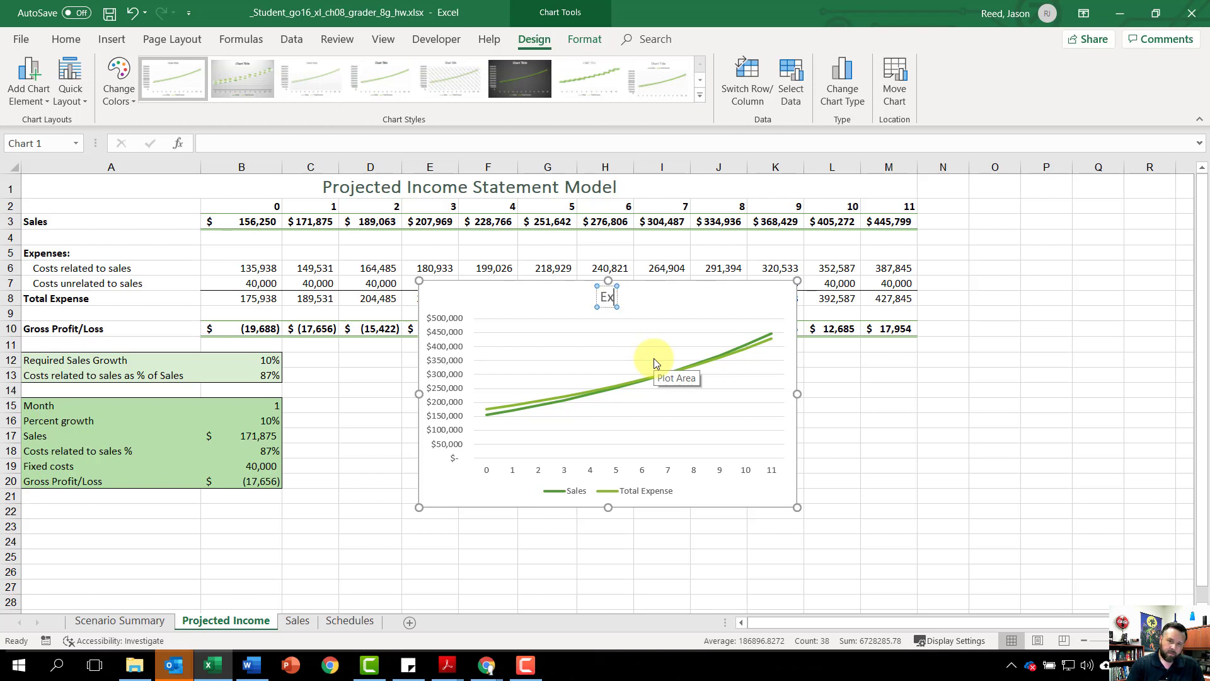
type("pected")
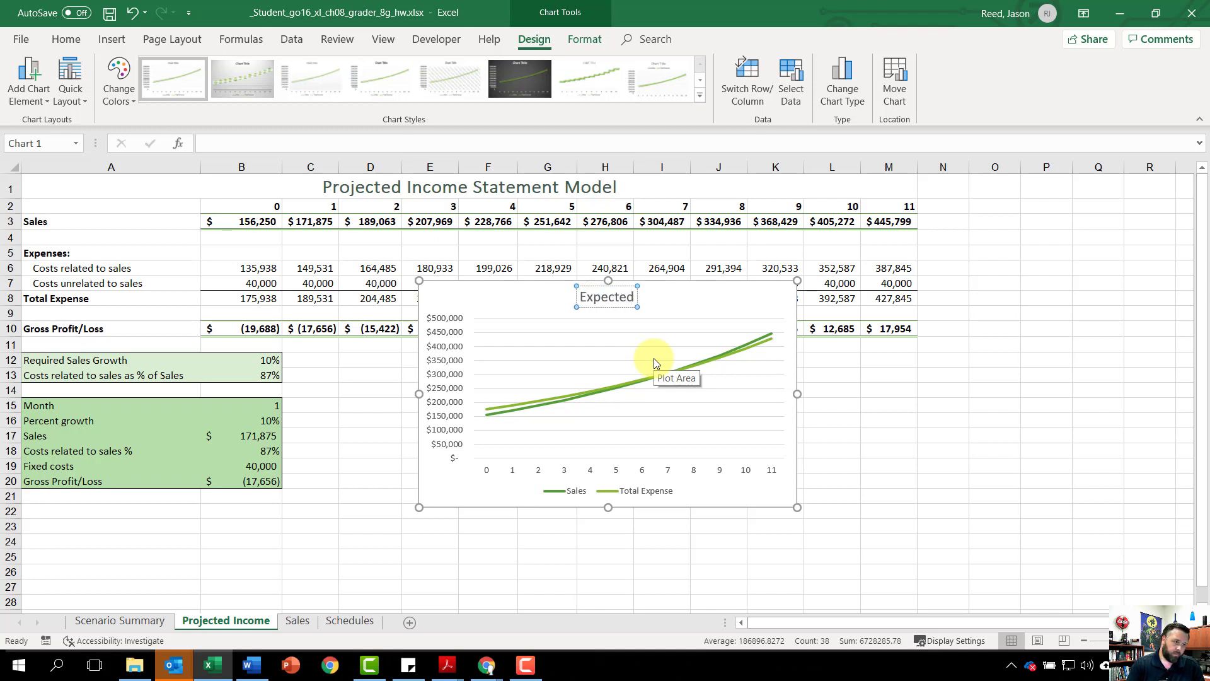
type(" Bre")
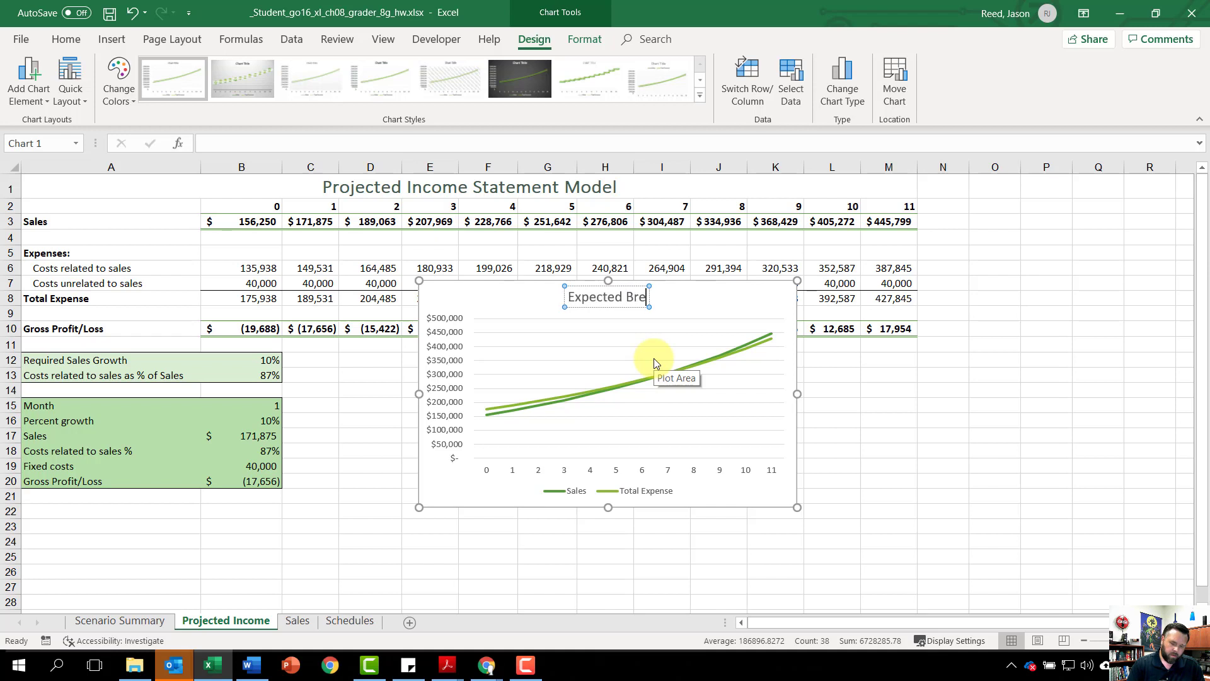
type("ak-")
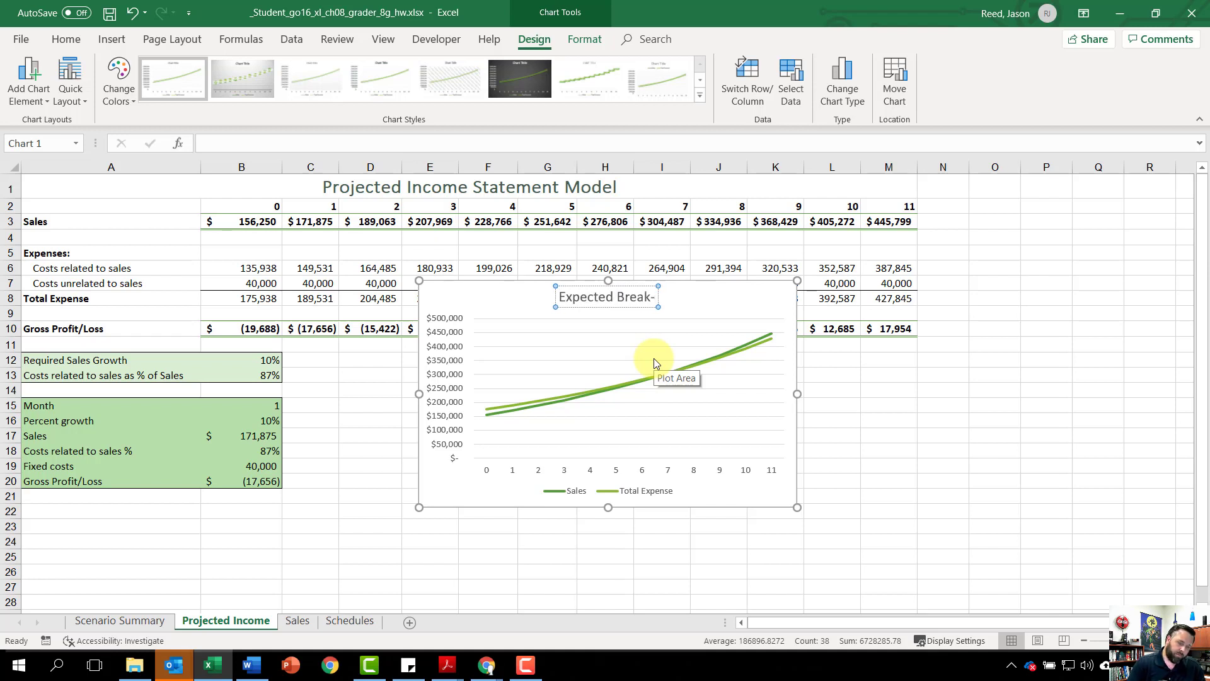
type("Even")
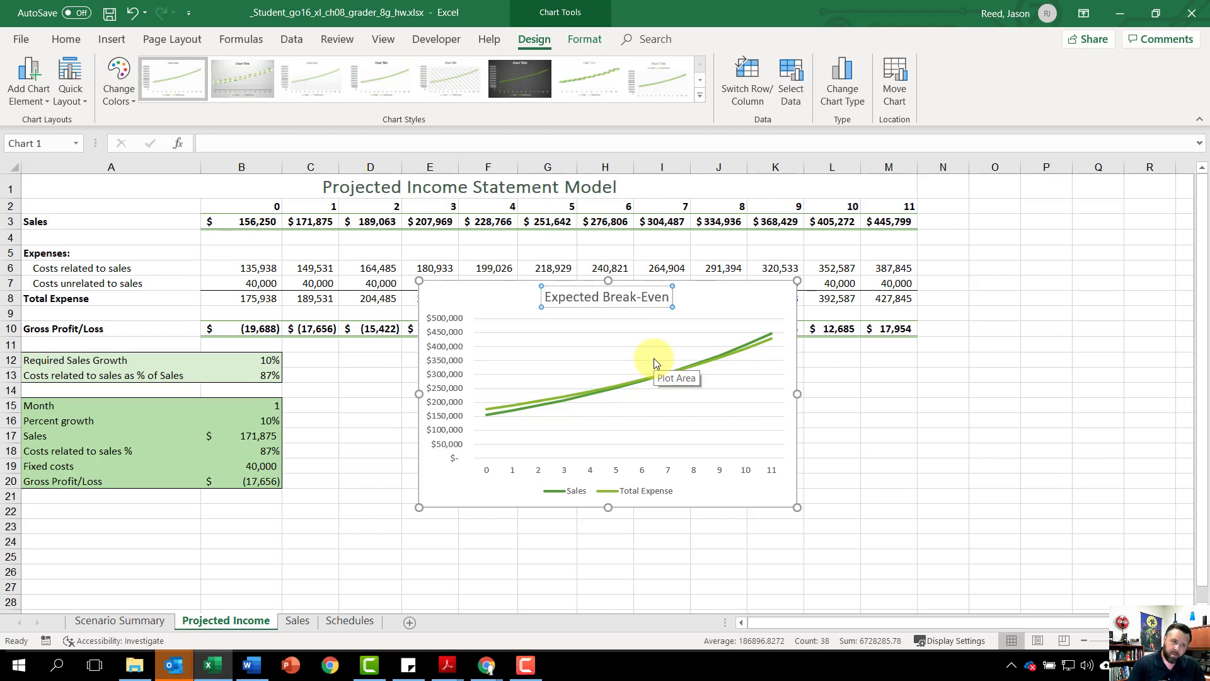
type(" Point")
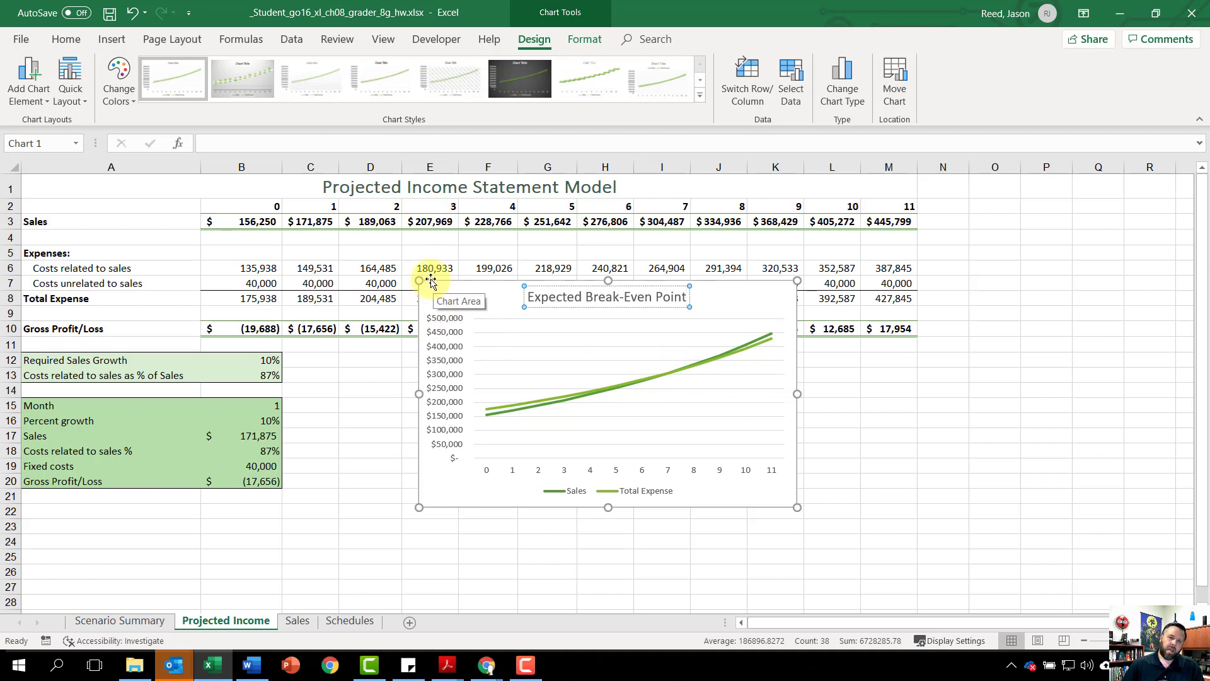
left_click_drag(430, 282, 218, 505)
scroll(702, 329, "down", 3)
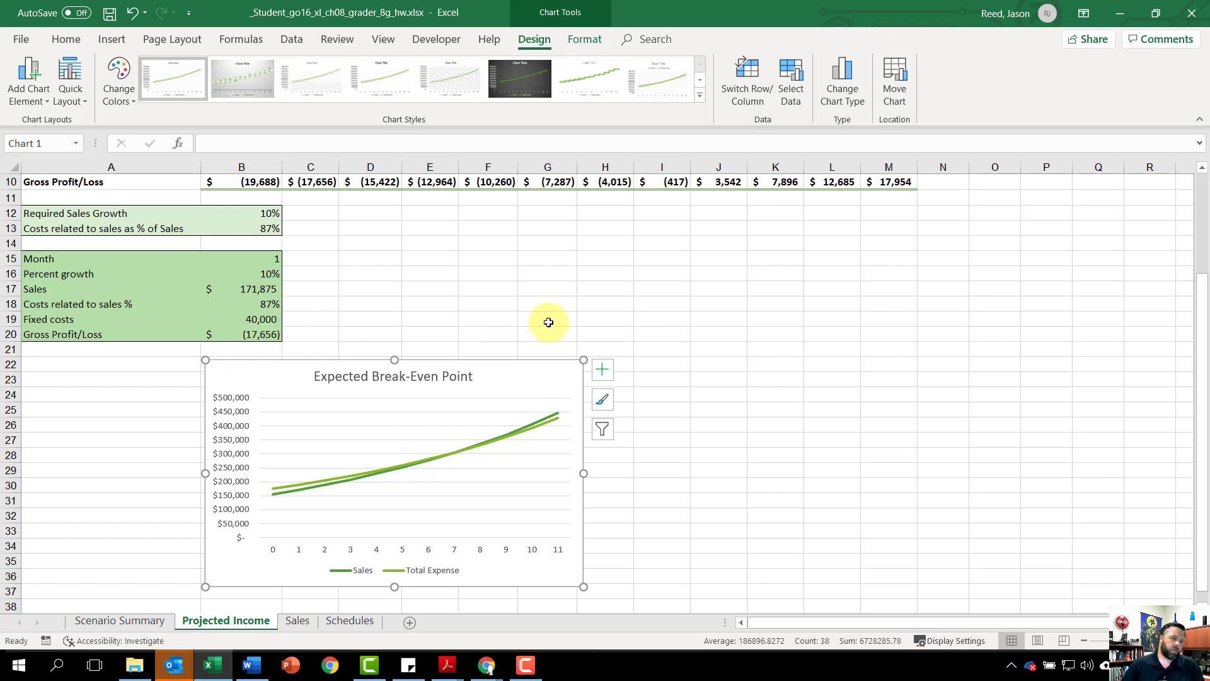
Step: On the Sales sheet, start a Moving Average analysis with the daily sales B2:B49 as the input range
left_click(304, 621)
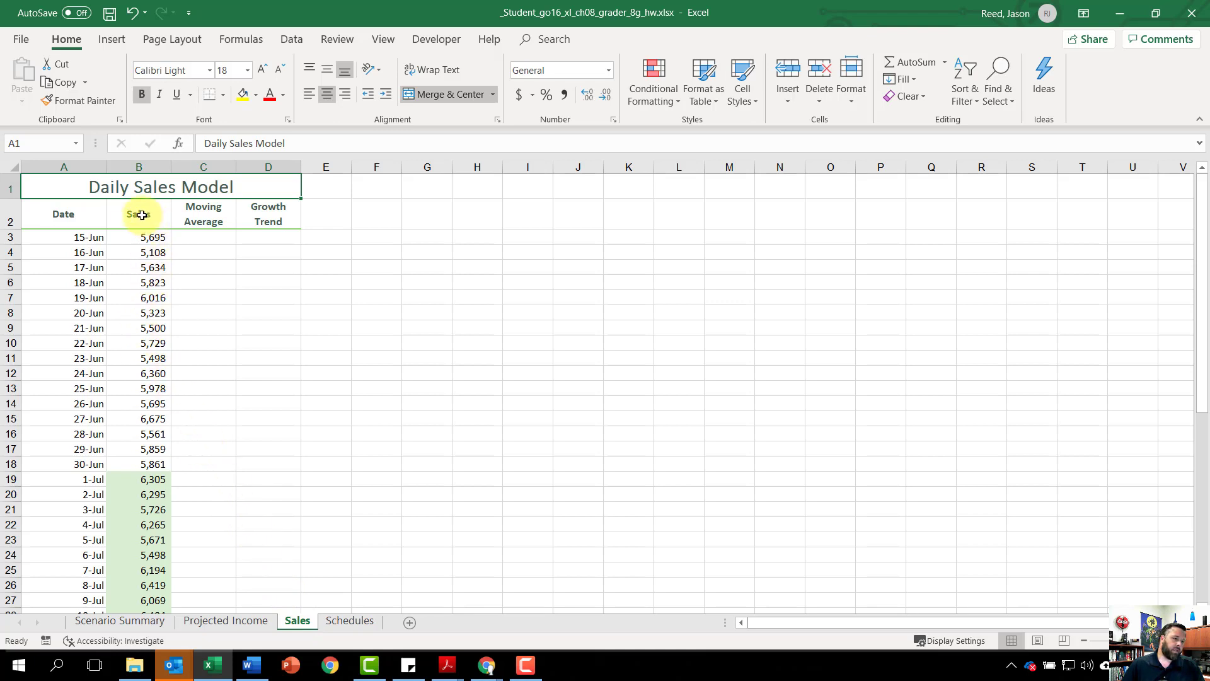
left_click_drag(142, 215, 135, 571)
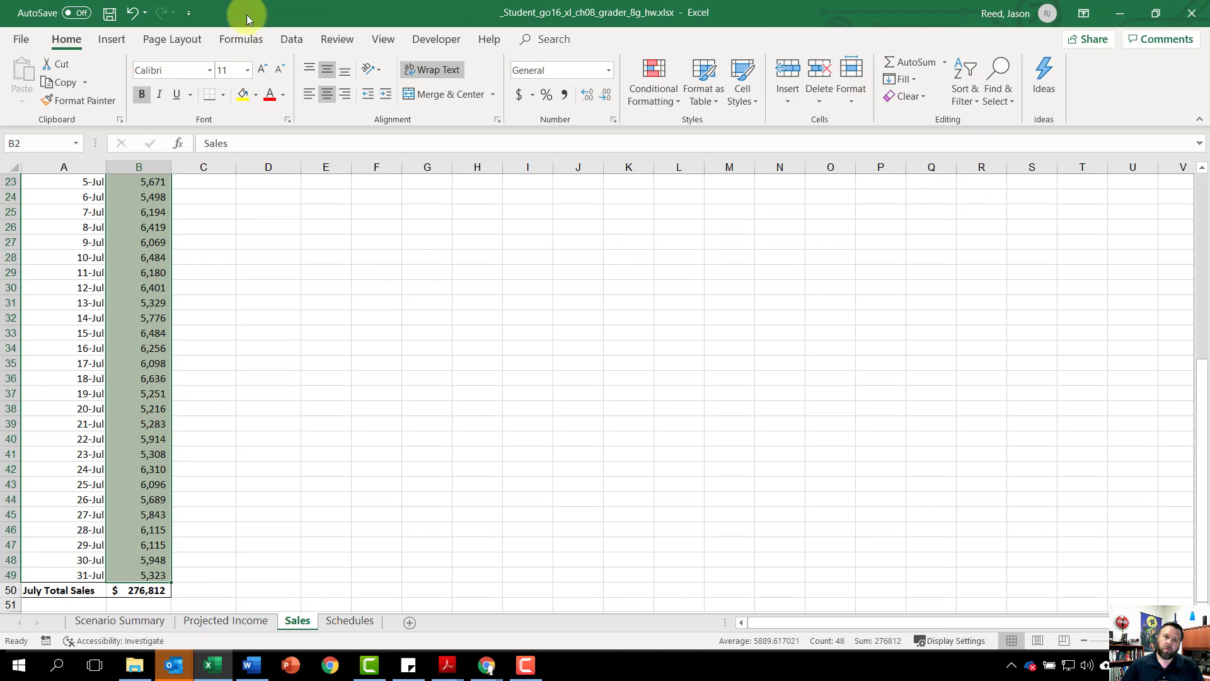
left_click(297, 38)
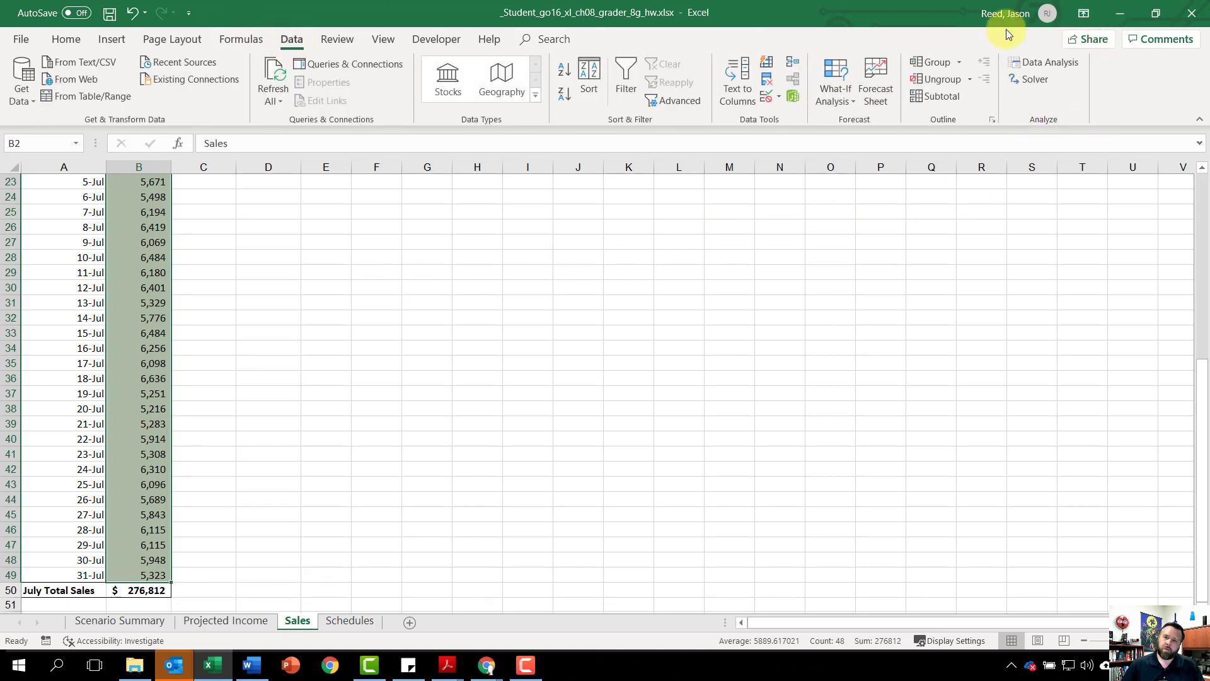
left_click(1048, 63)
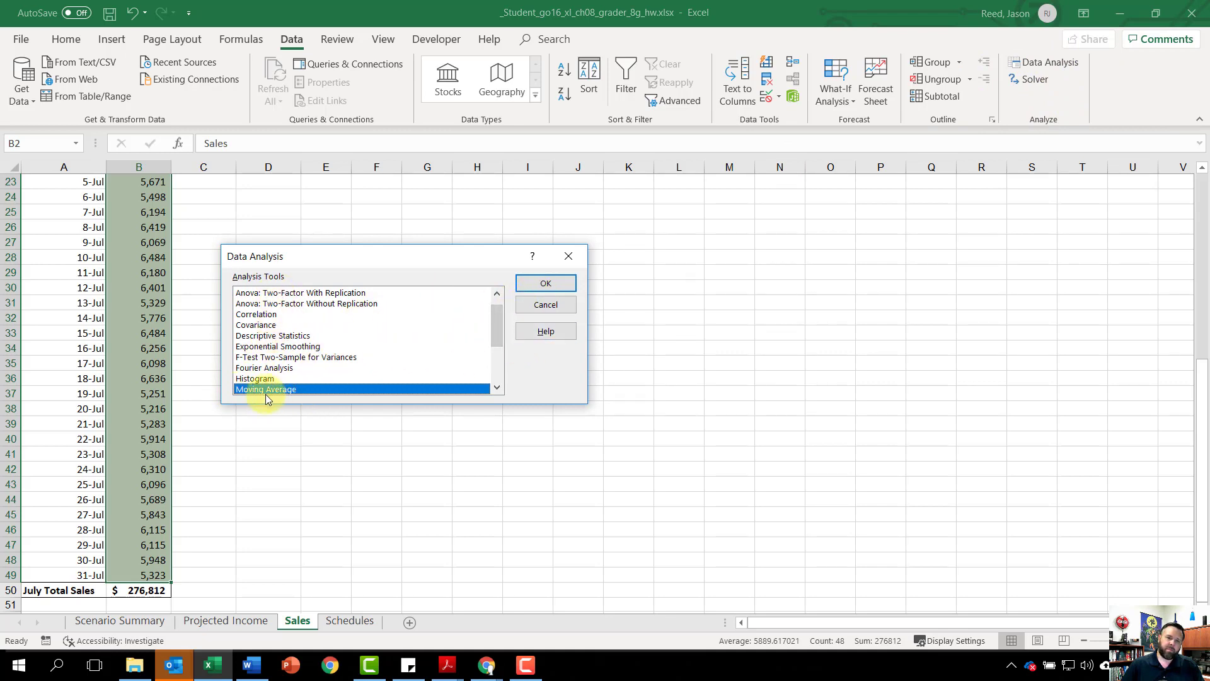
left_click(538, 283)
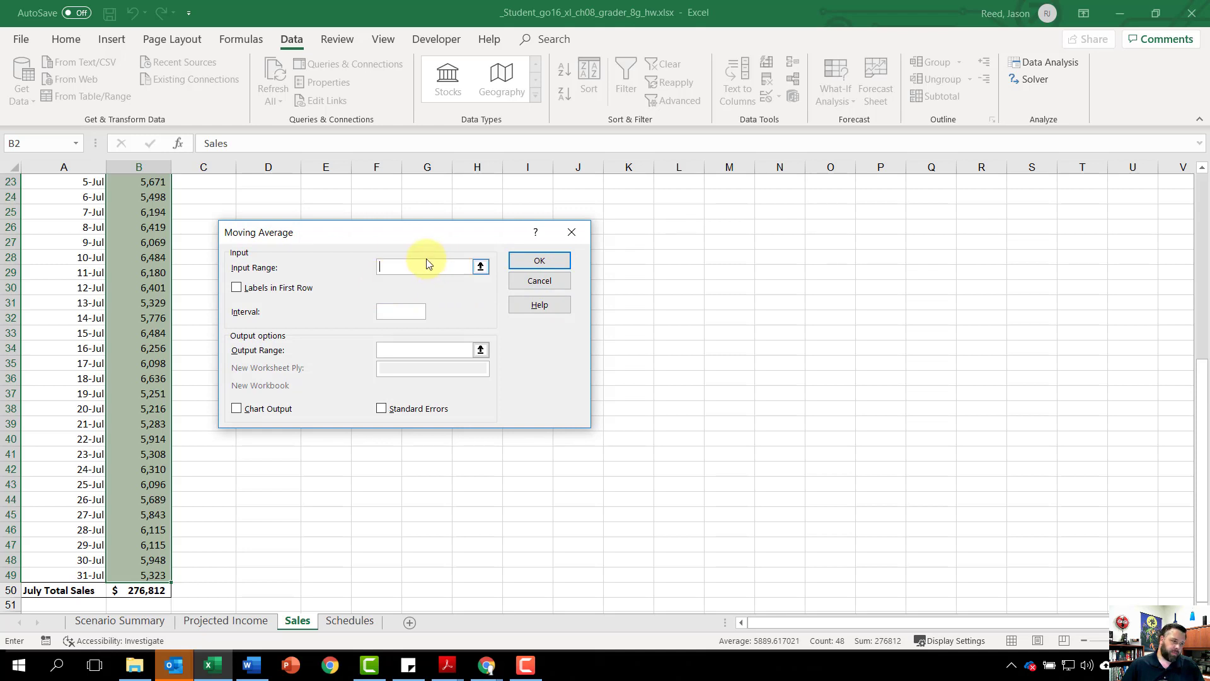
type("b2:")
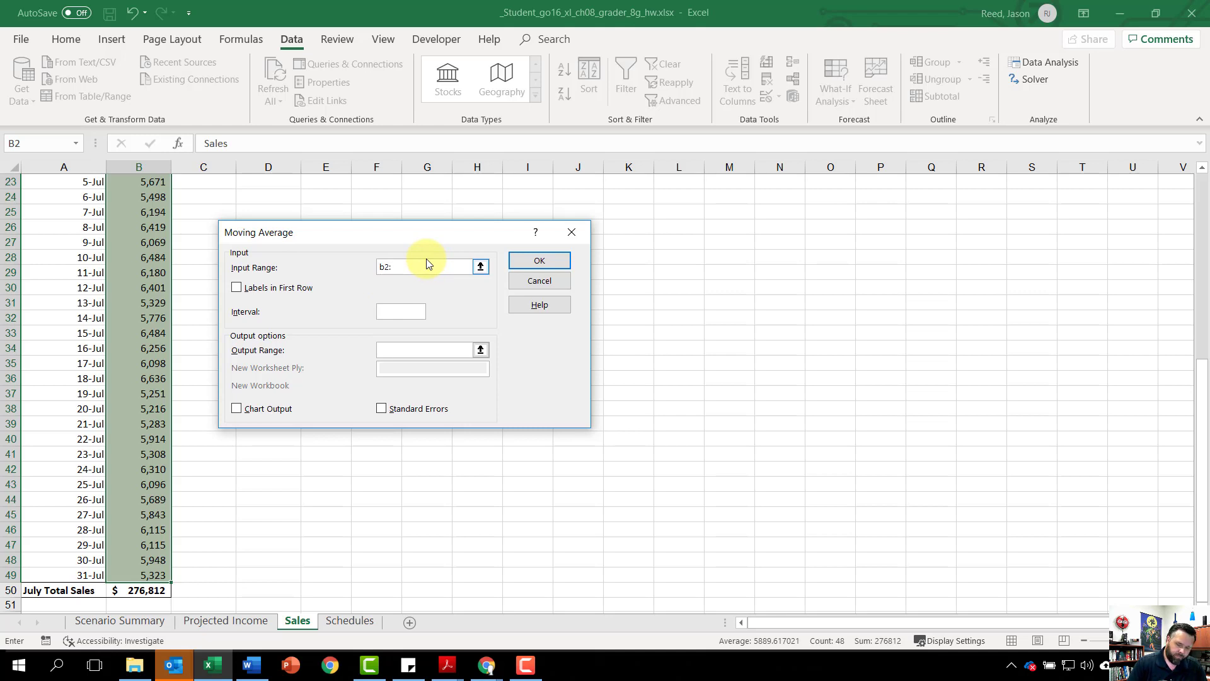
type("b49")
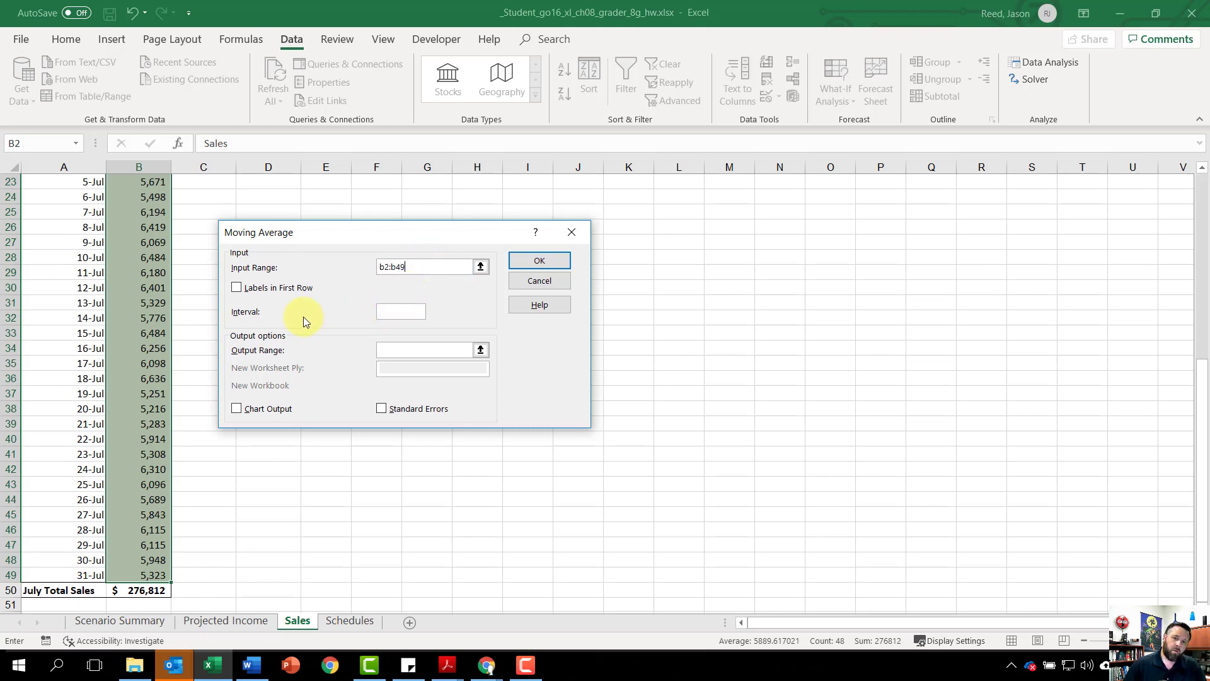
Step: Run the moving average with labels in the first row, interval 7, output range C3 and chart output
left_click(393, 313)
type("7")
left_click(386, 350)
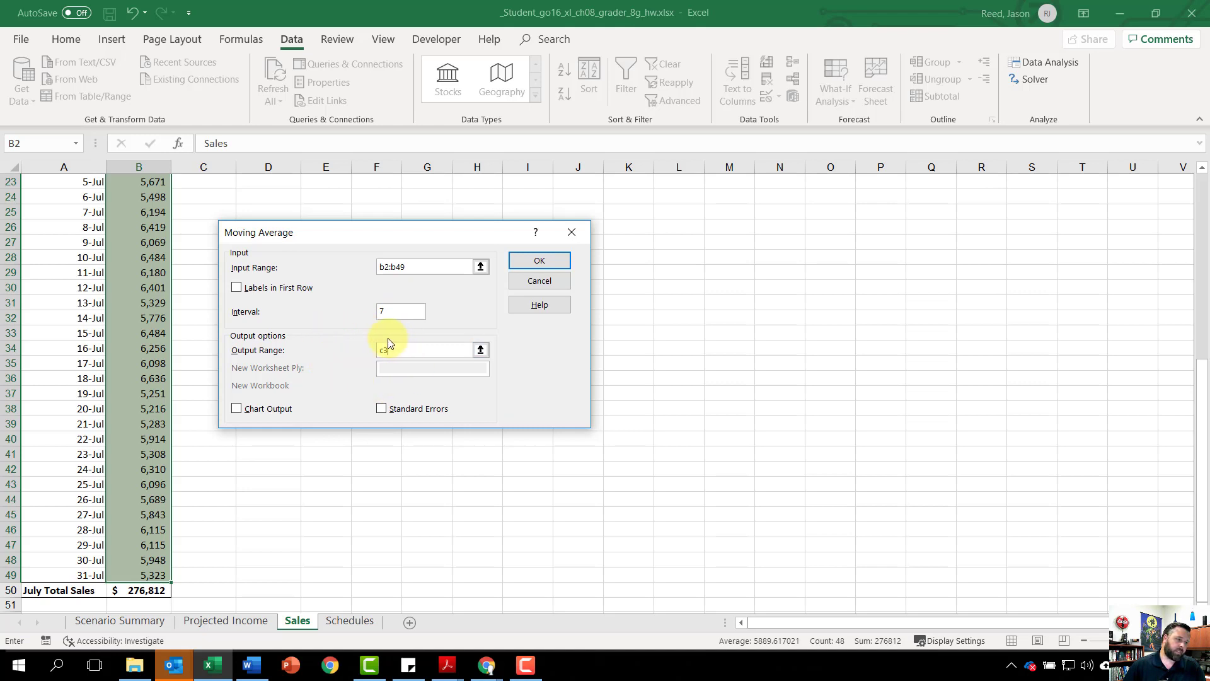
left_click(237, 289)
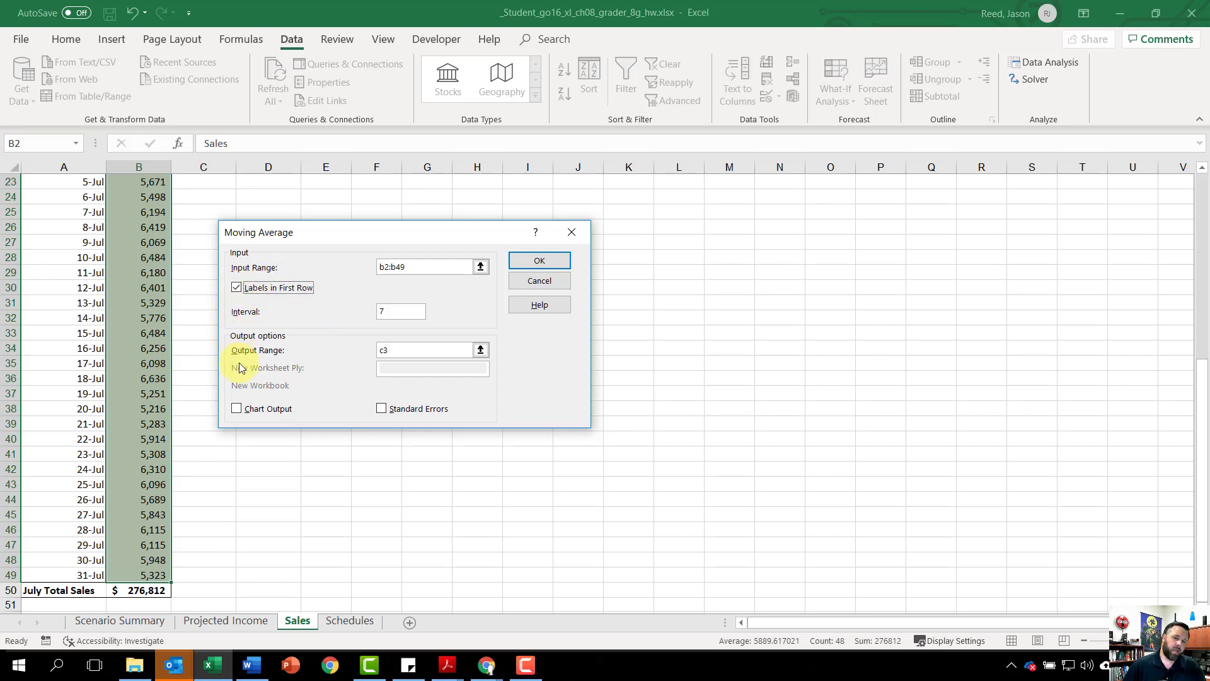
left_click(237, 409)
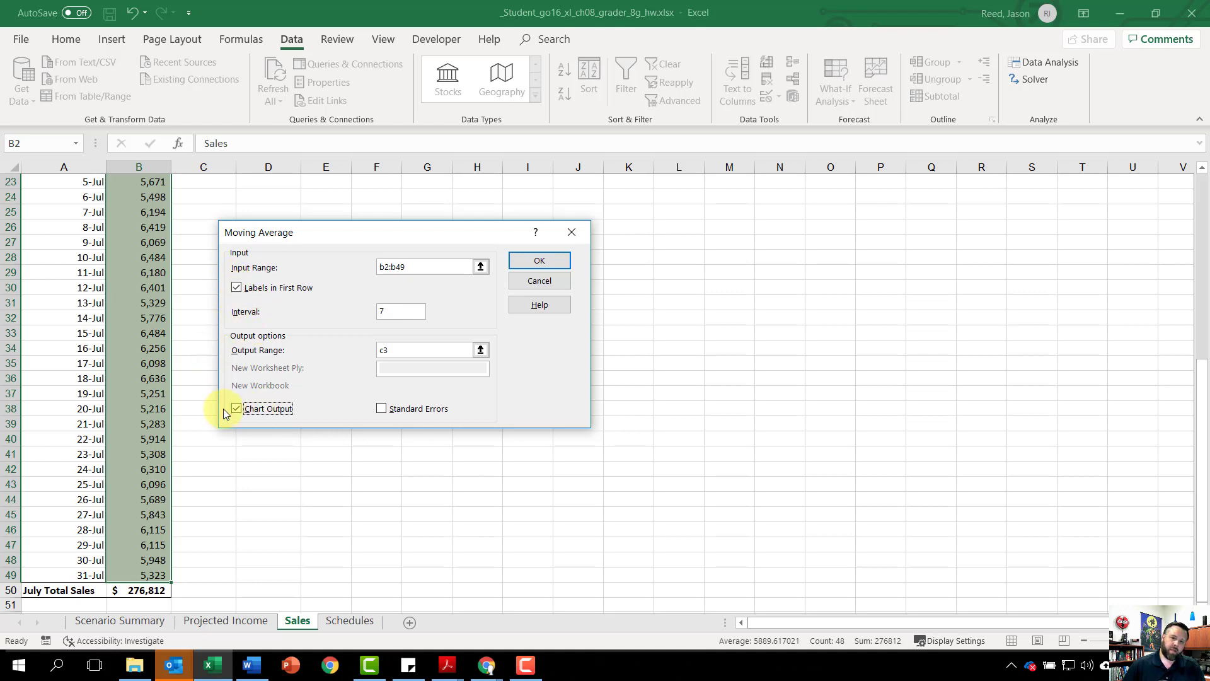
left_click(550, 266)
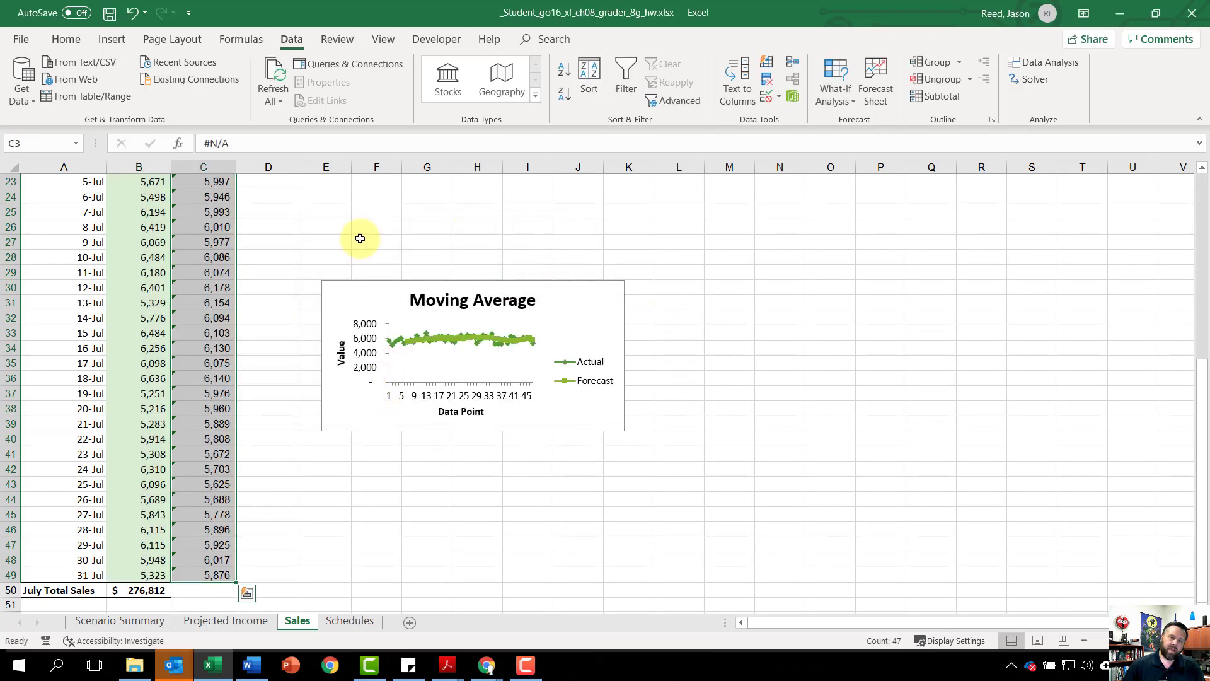
Step: Move the Moving Average chart to a new sheet named "Sales Trend Chart"
scroll(424, 420, "up", 3)
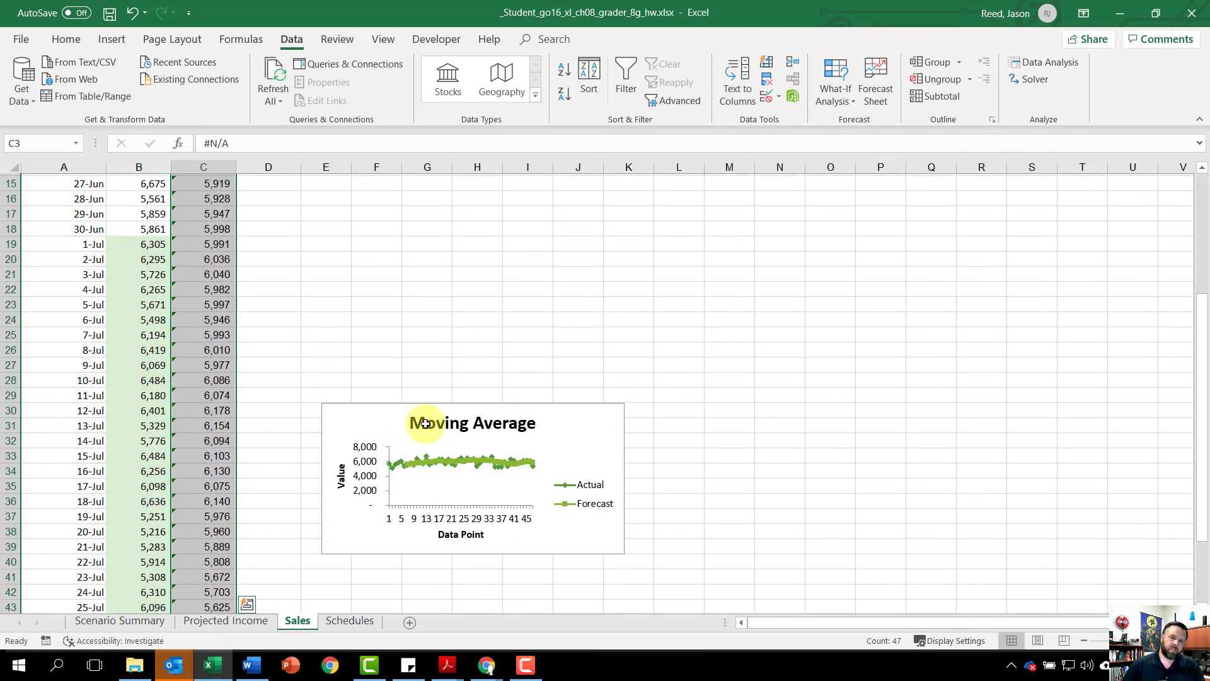
scroll(425, 421, "up", 5)
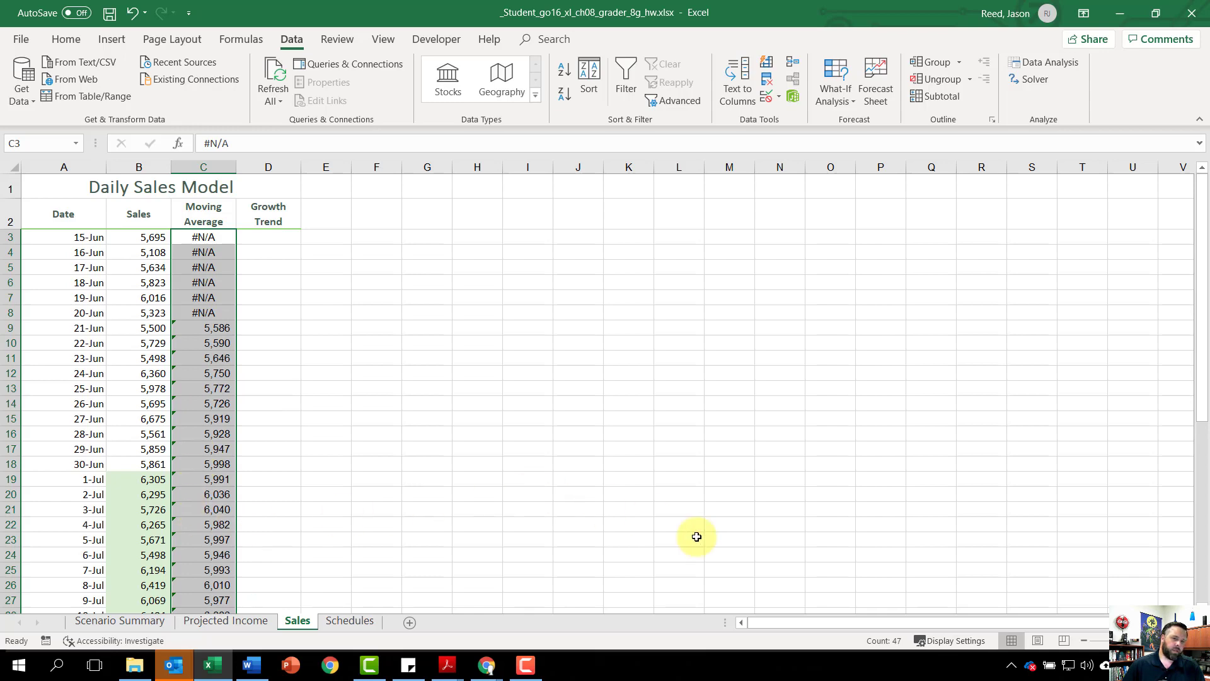
scroll(706, 536, "down", 2)
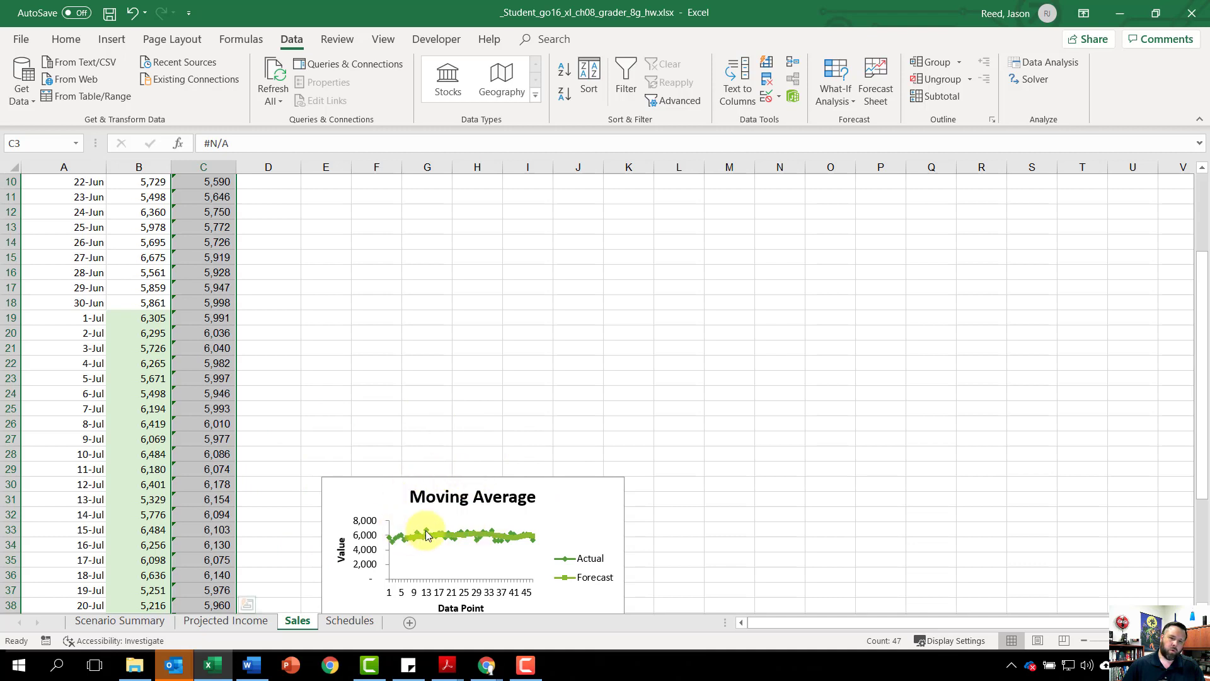
left_click(365, 492)
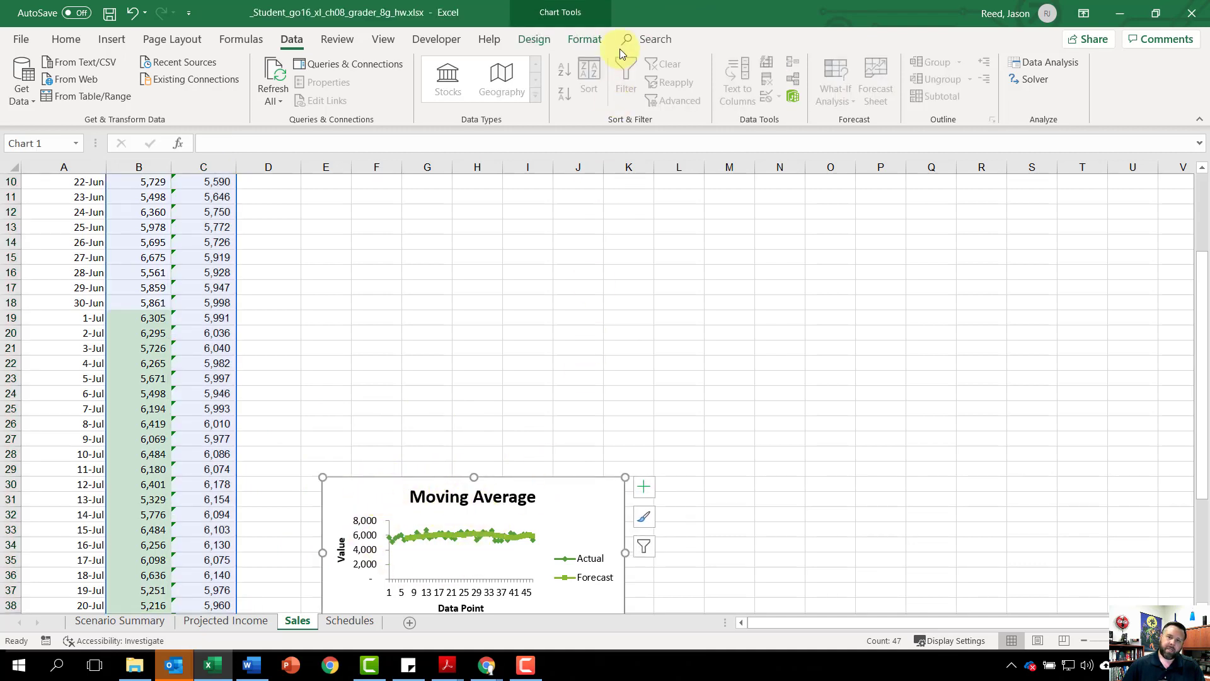
left_click(531, 41)
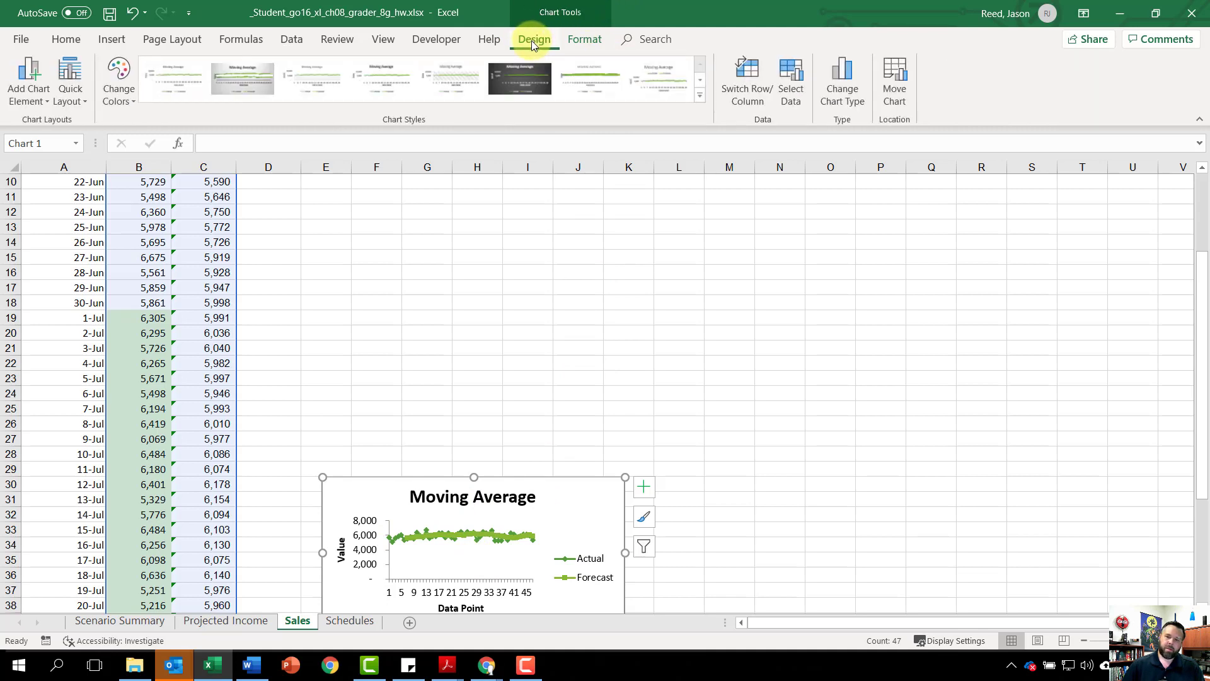
left_click(901, 84)
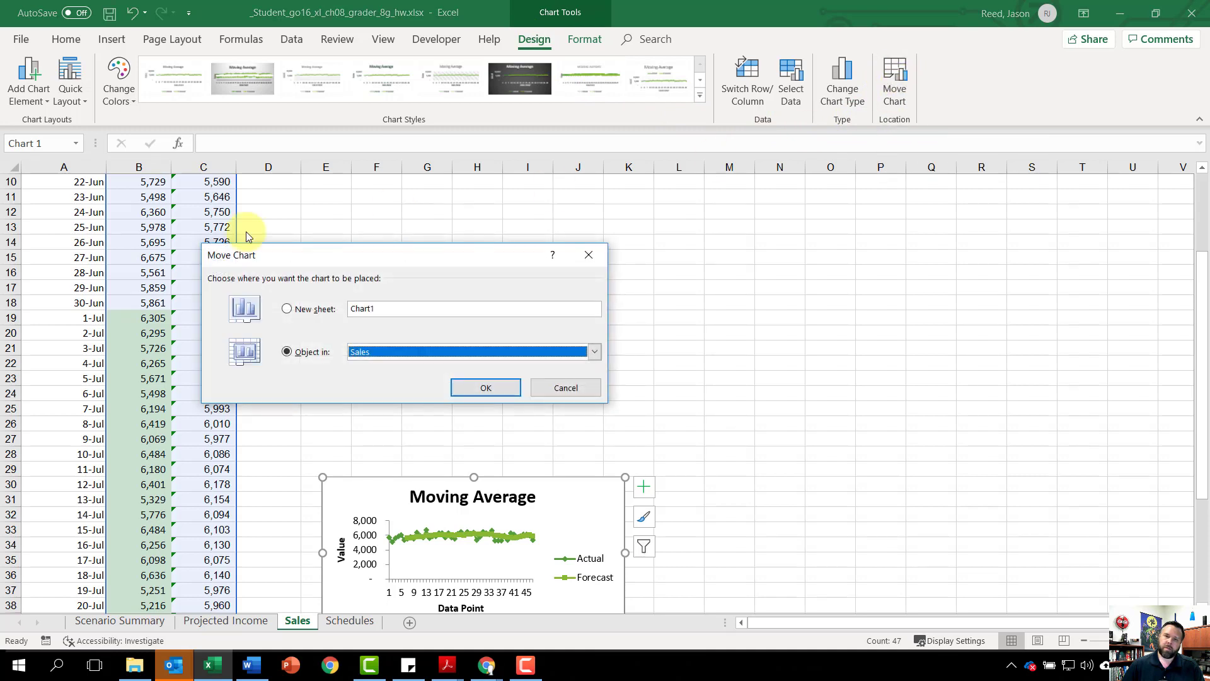
left_click(291, 310)
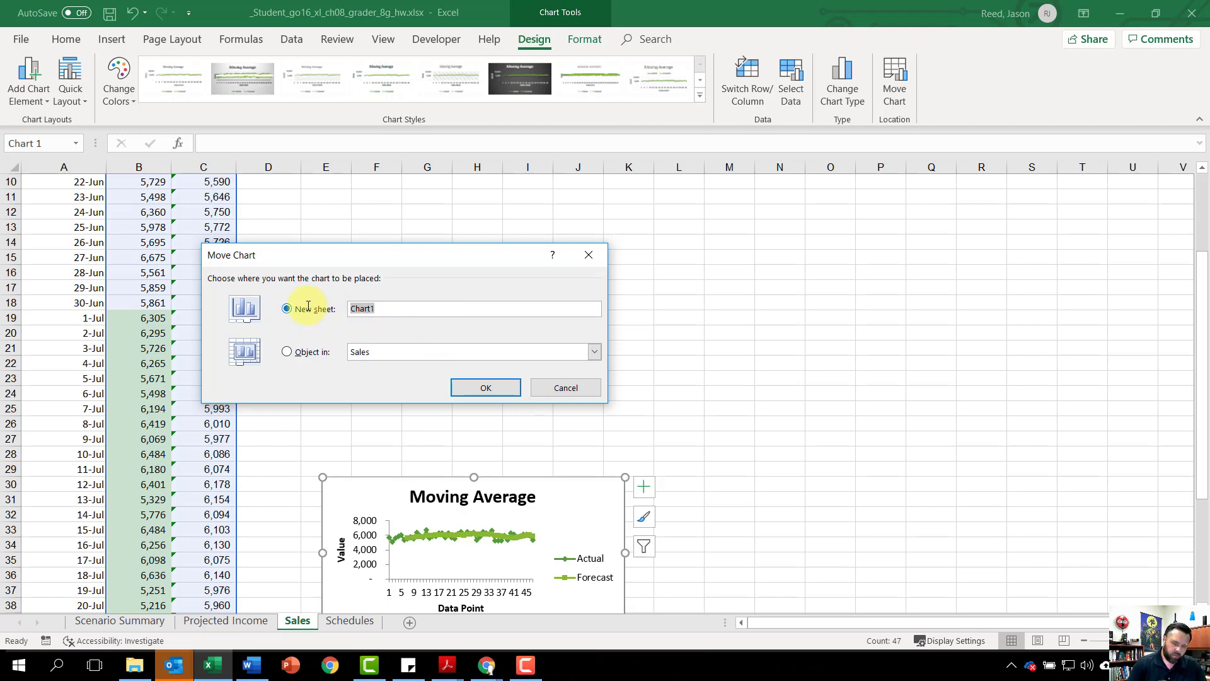
type("Sales Trend")
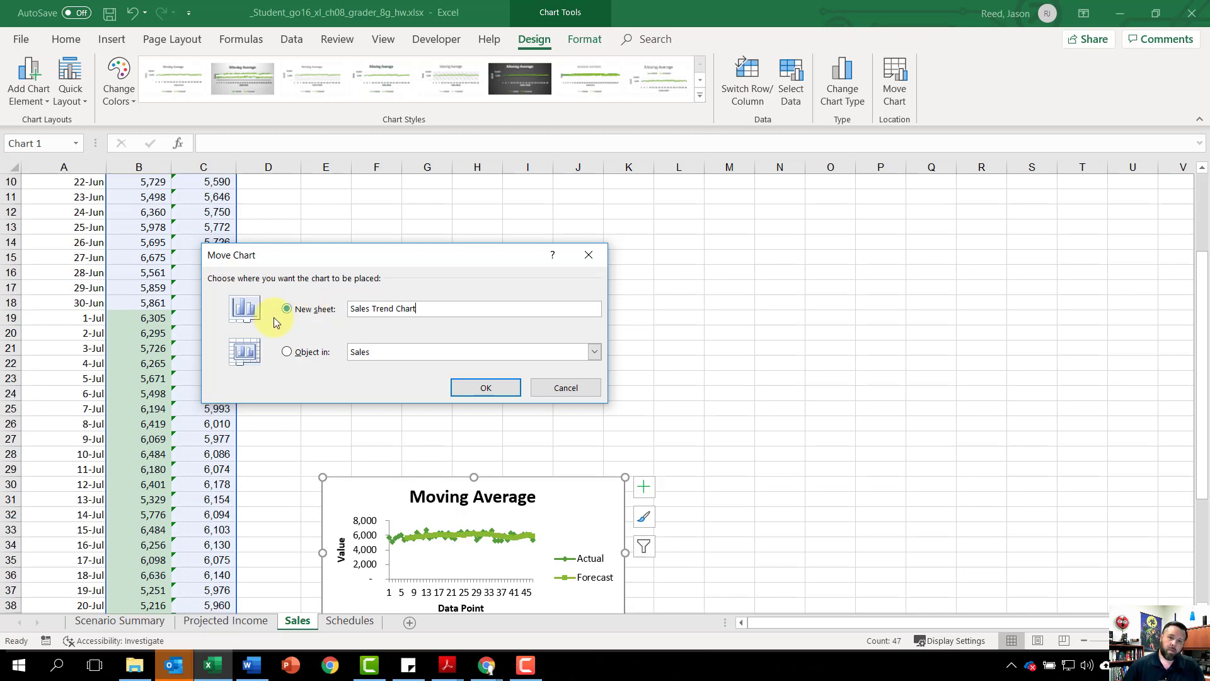
left_click(513, 394)
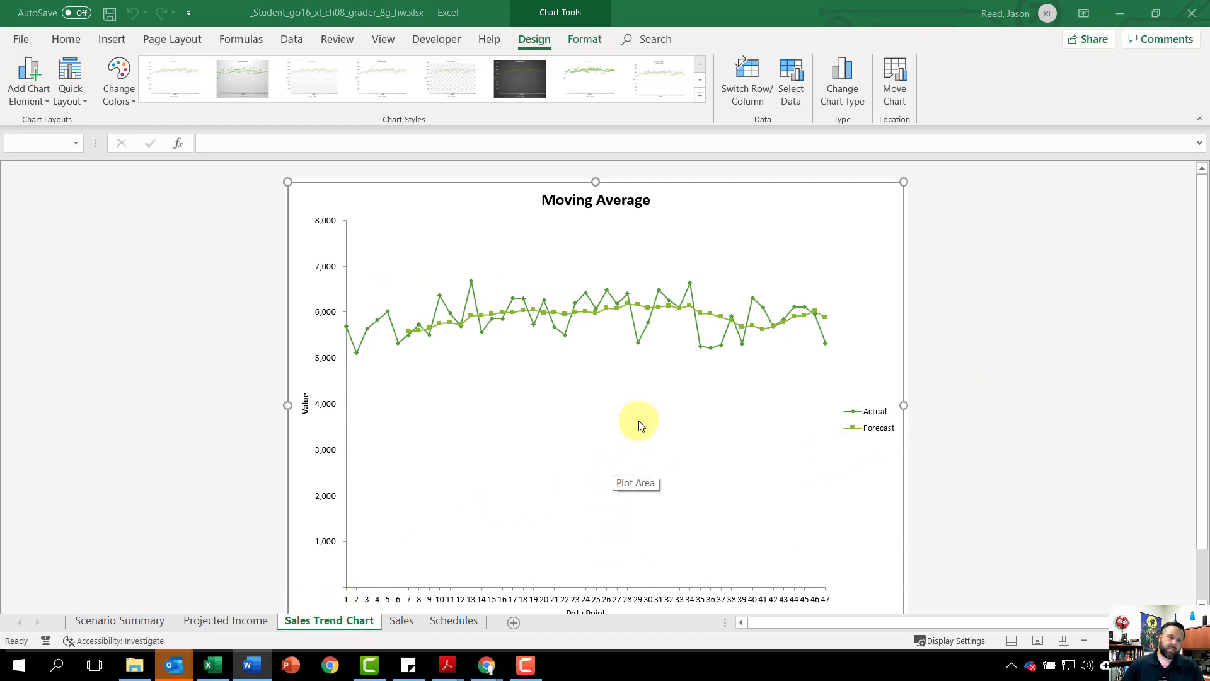
Step: Set the chart's horizontal axis labels to the dates in A9:A49 of the Sales sheet
left_click(551, 598)
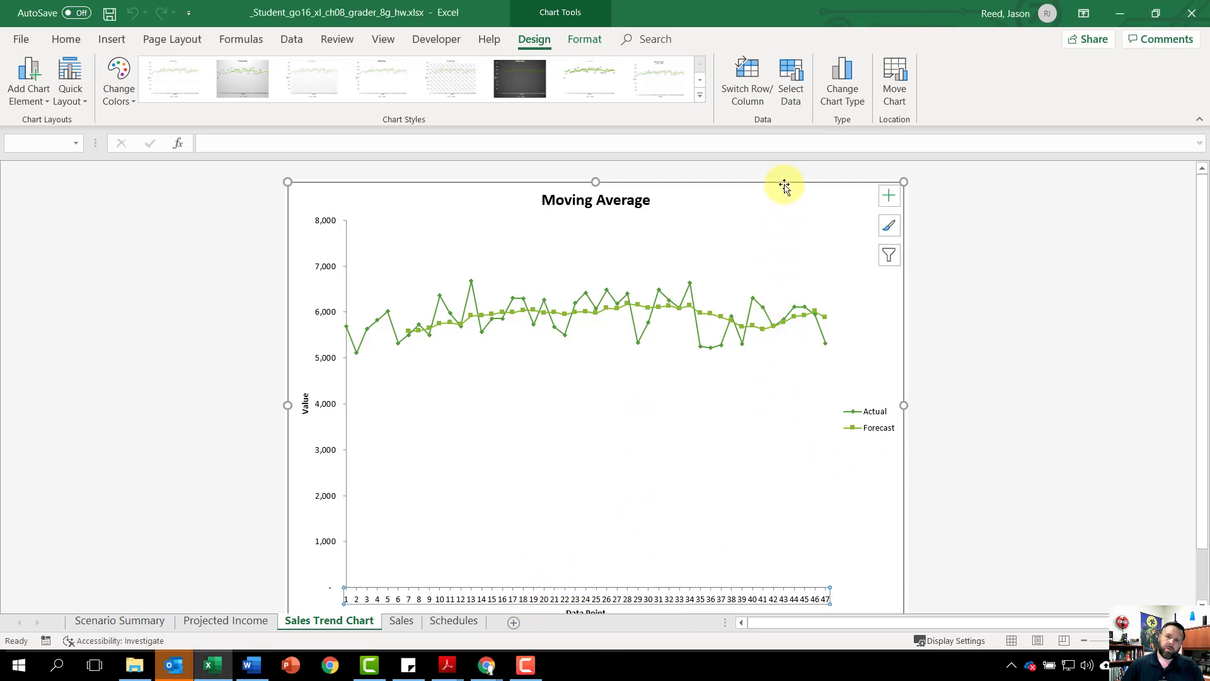
left_click(799, 86)
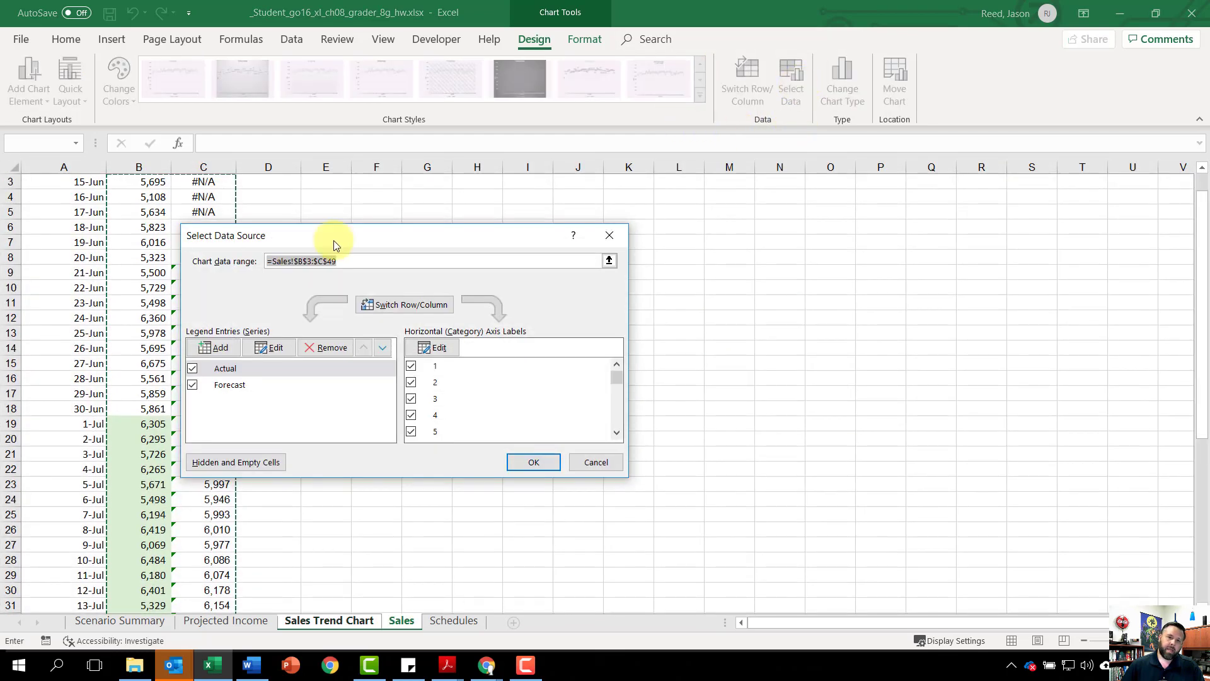
left_click(433, 348)
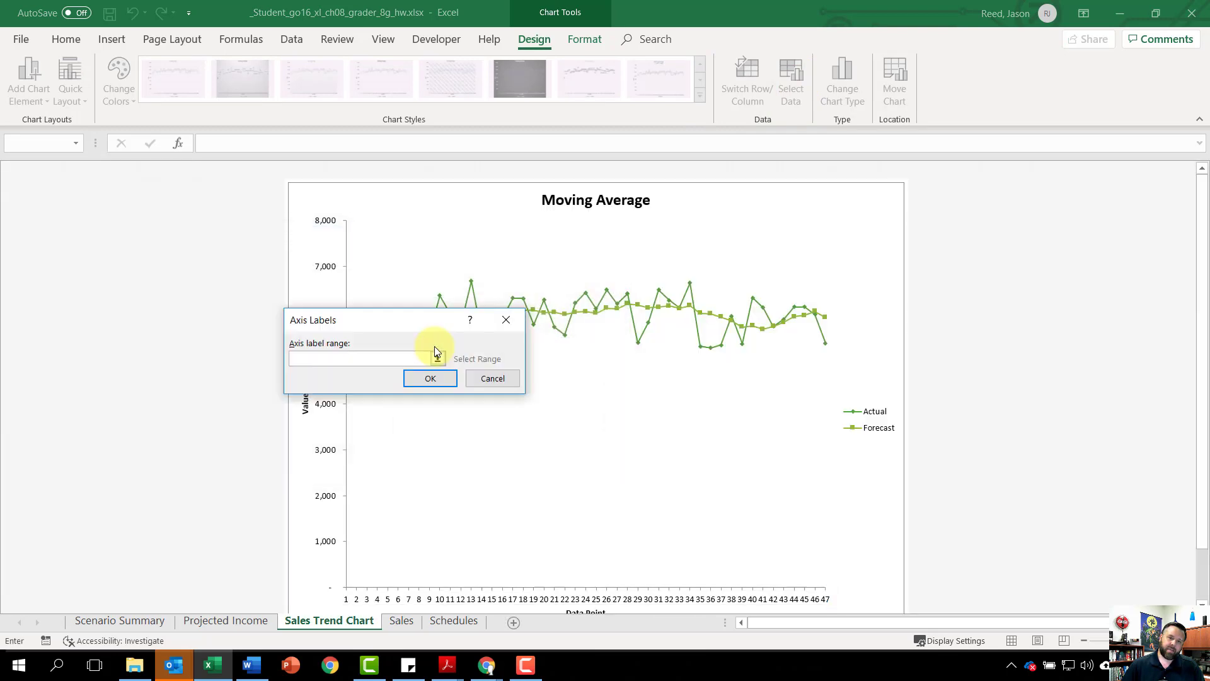
left_click(403, 622)
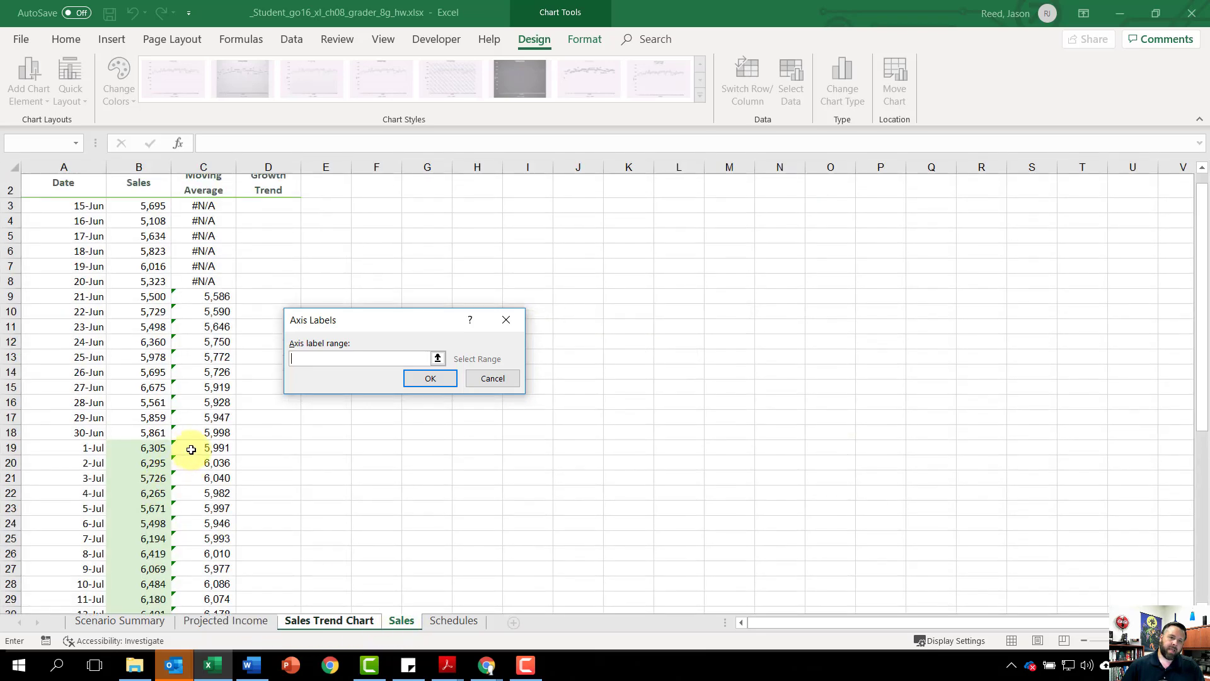
scroll(190, 450, "up", 1)
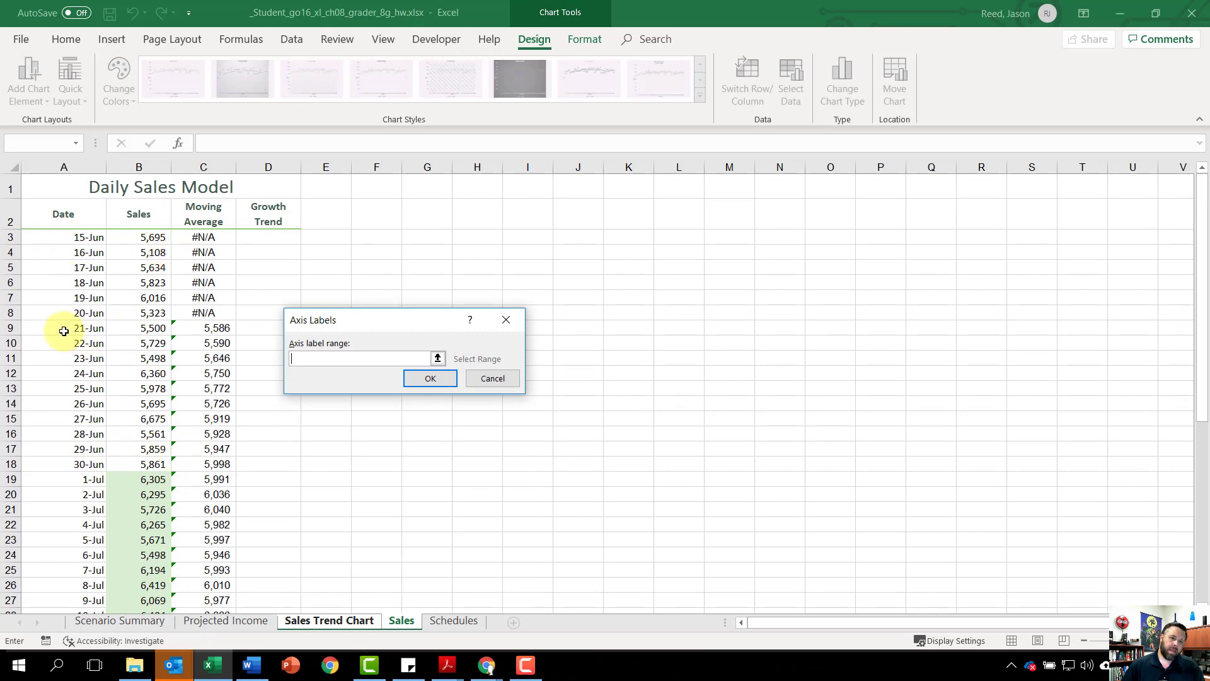
left_click_drag(60, 327, 39, 662)
left_click_drag(45, 656, 73, 516)
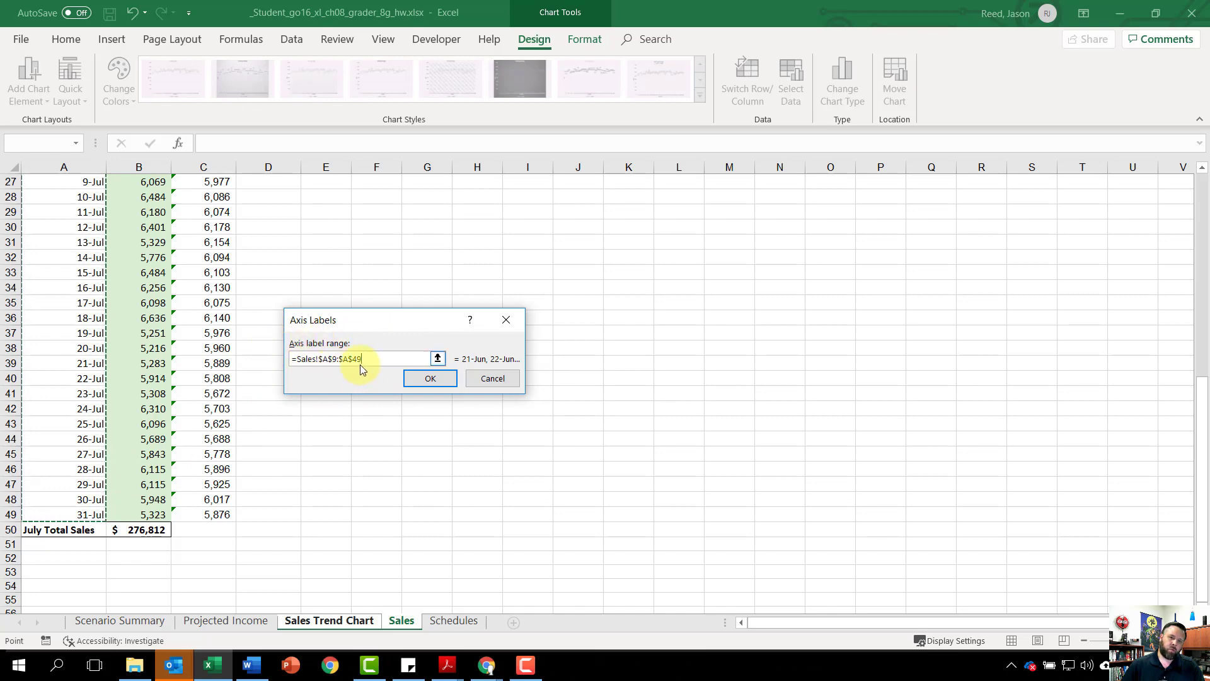
left_click(436, 378)
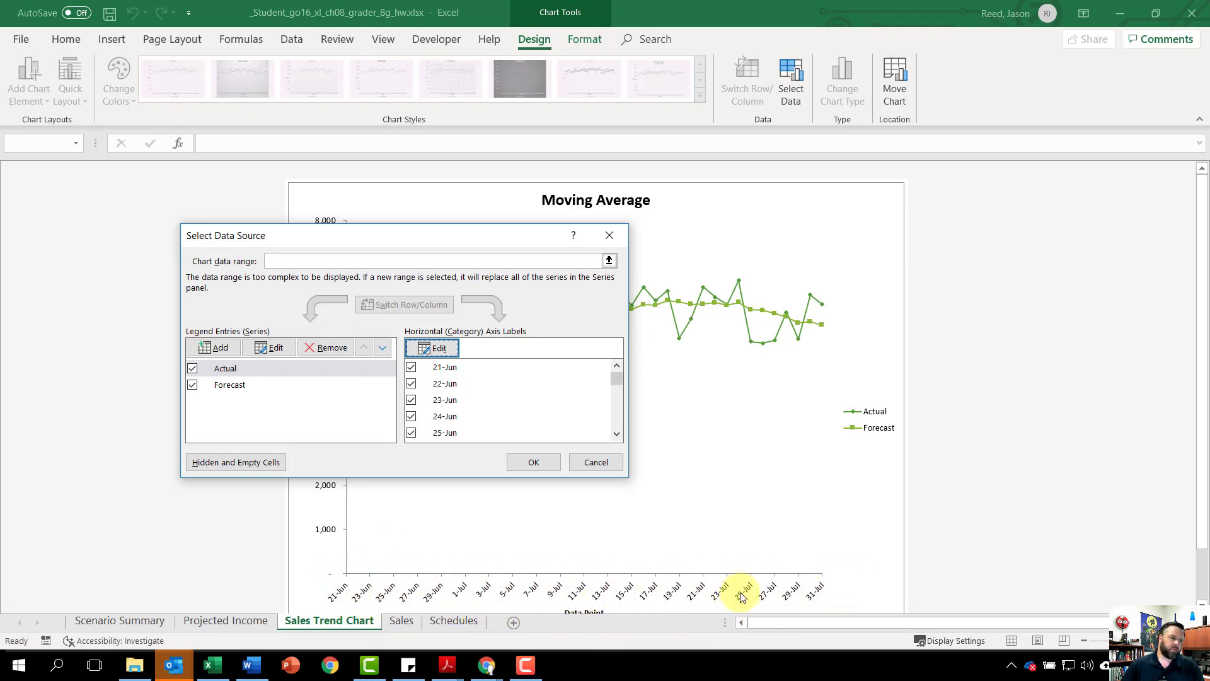
left_click(534, 464)
Step: Format the horizontal axis dates with the 3/14 date type
scroll(521, 490, "down", 2)
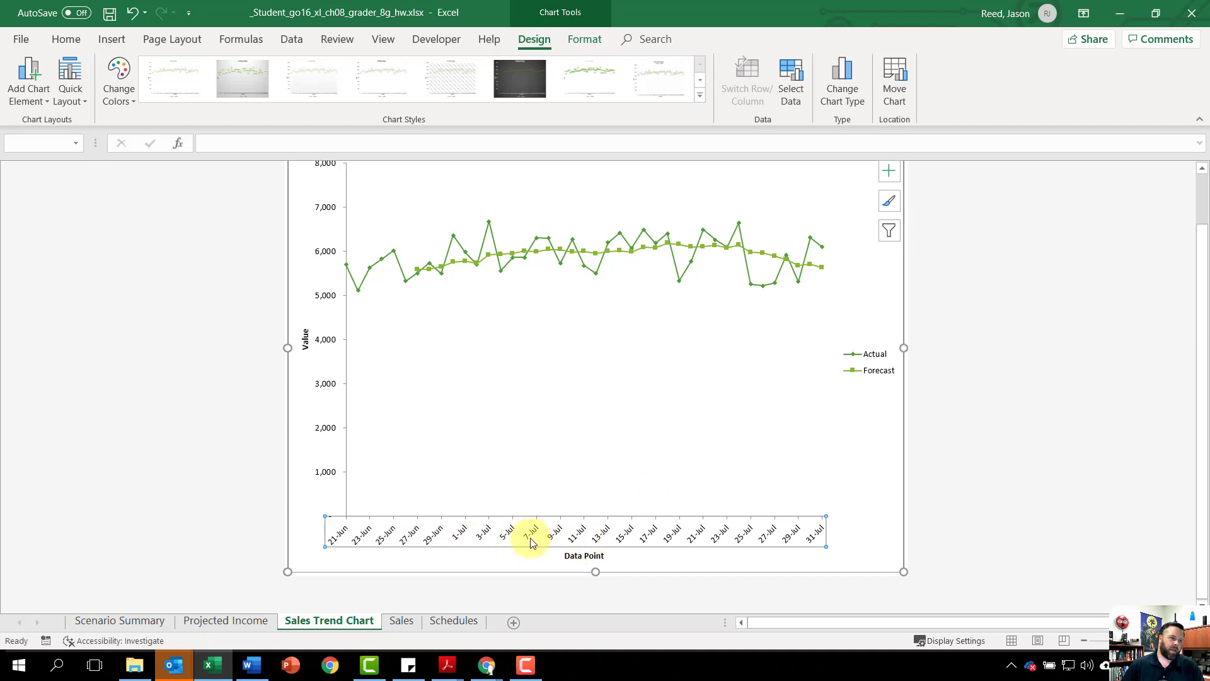
right_click(459, 534)
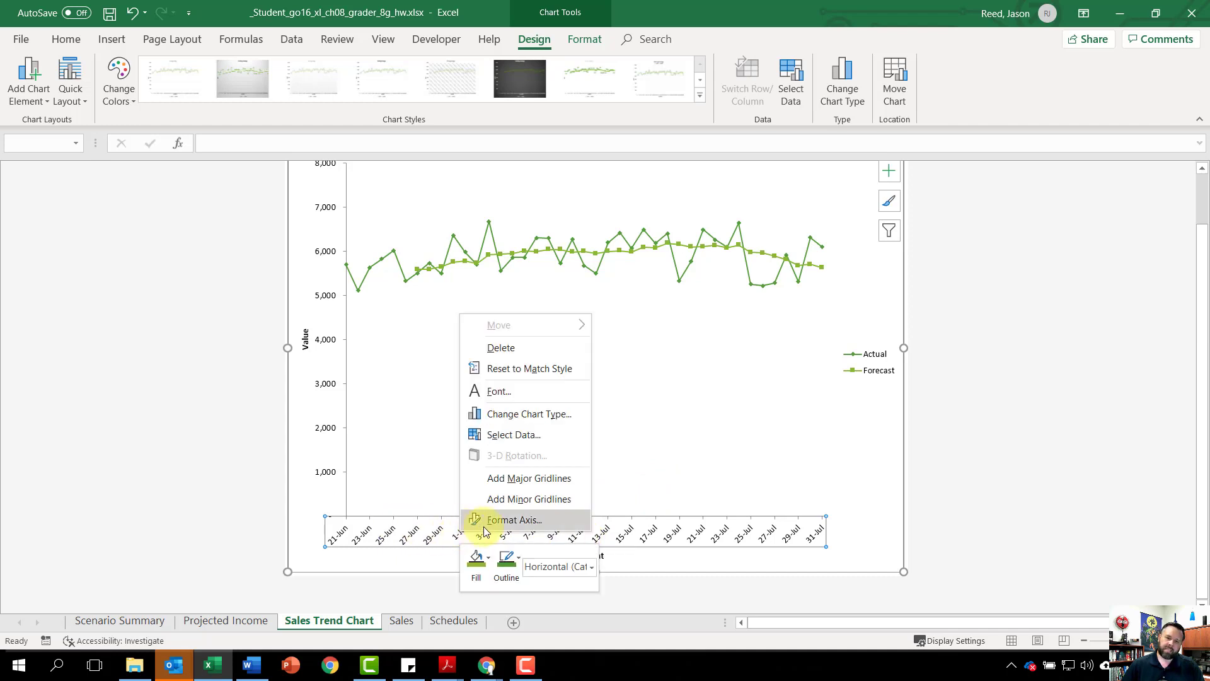
left_click(514, 521)
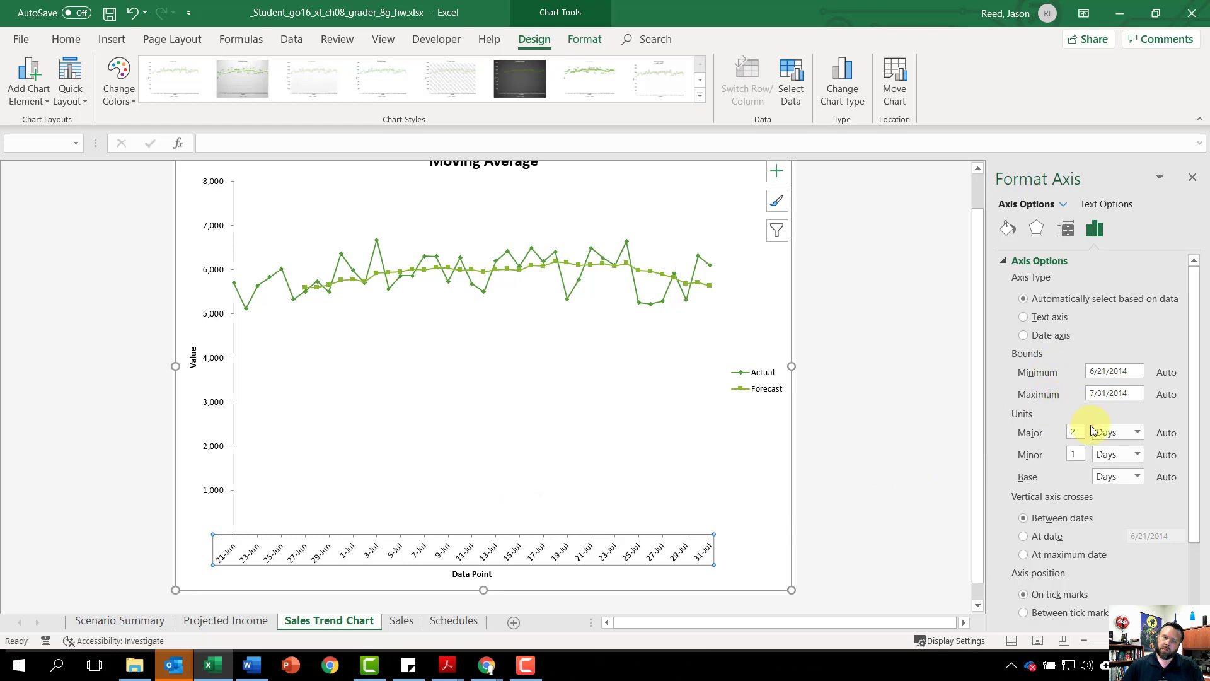
scroll(1078, 403, "down", 2)
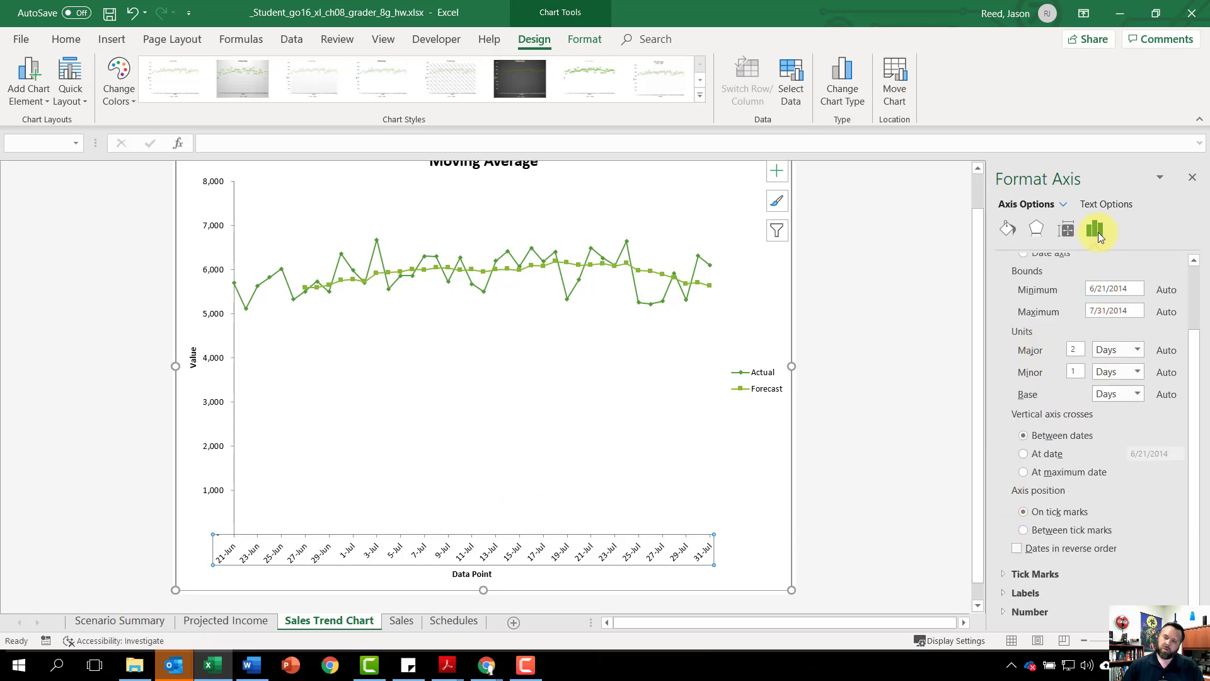
left_click(1000, 595)
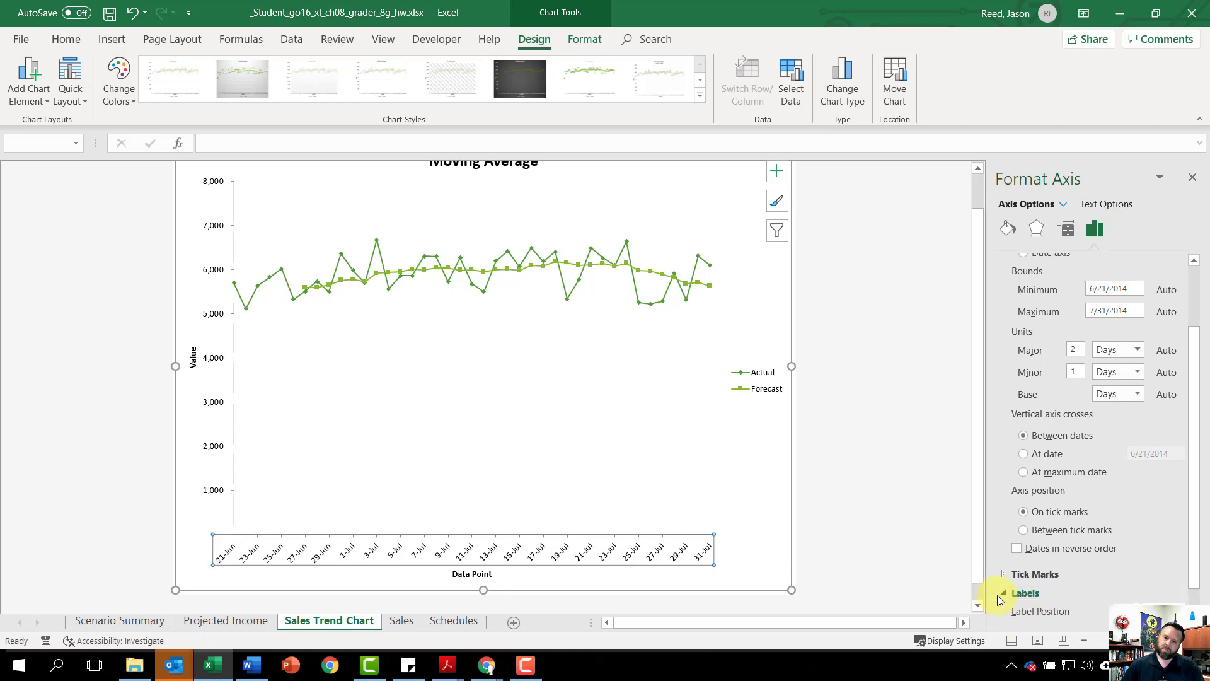
scroll(1034, 594, "down", 5)
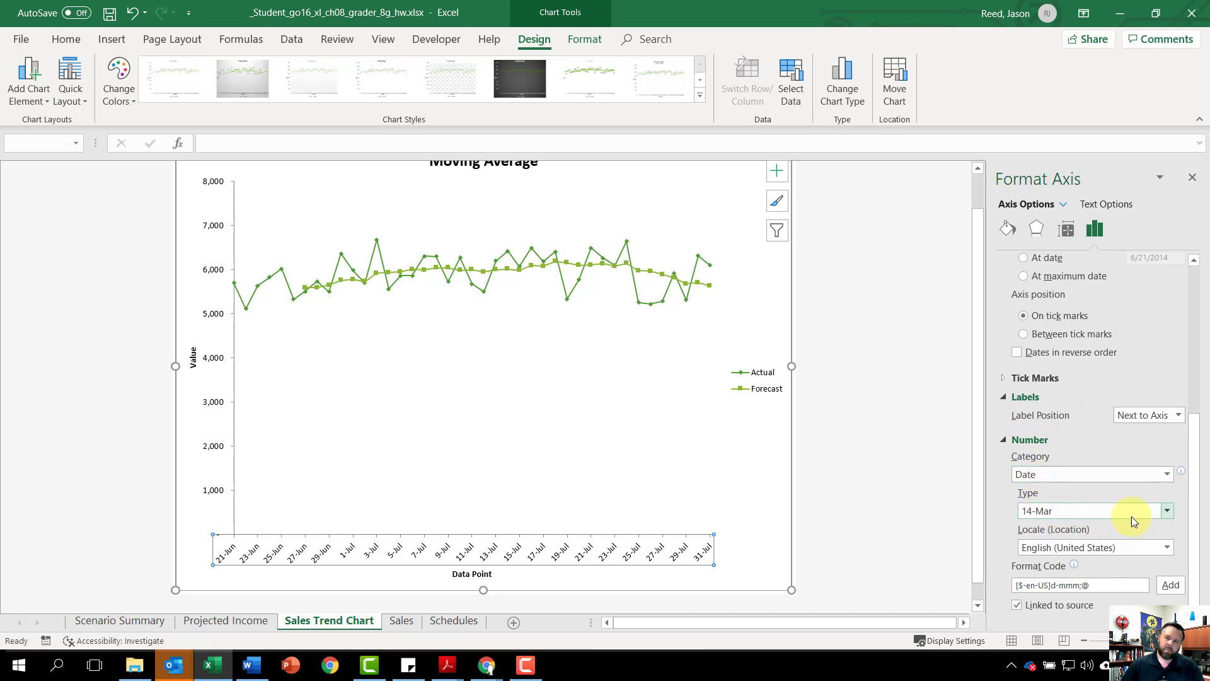
left_click(1166, 510)
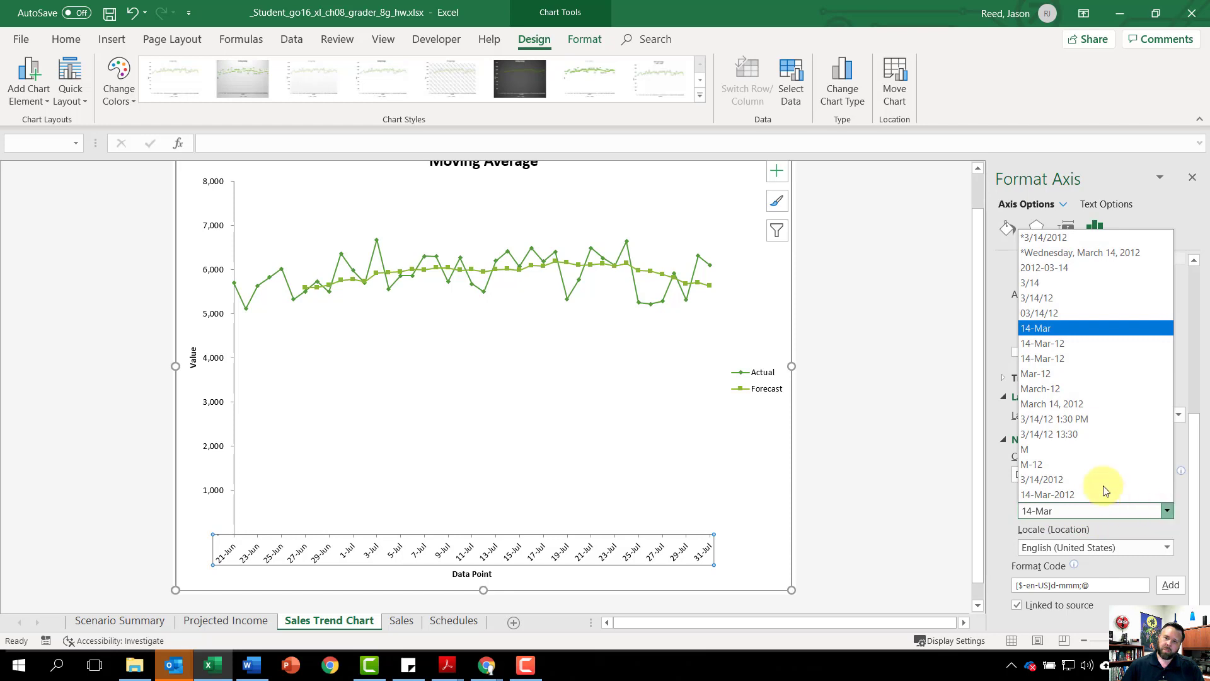
left_click(1046, 290)
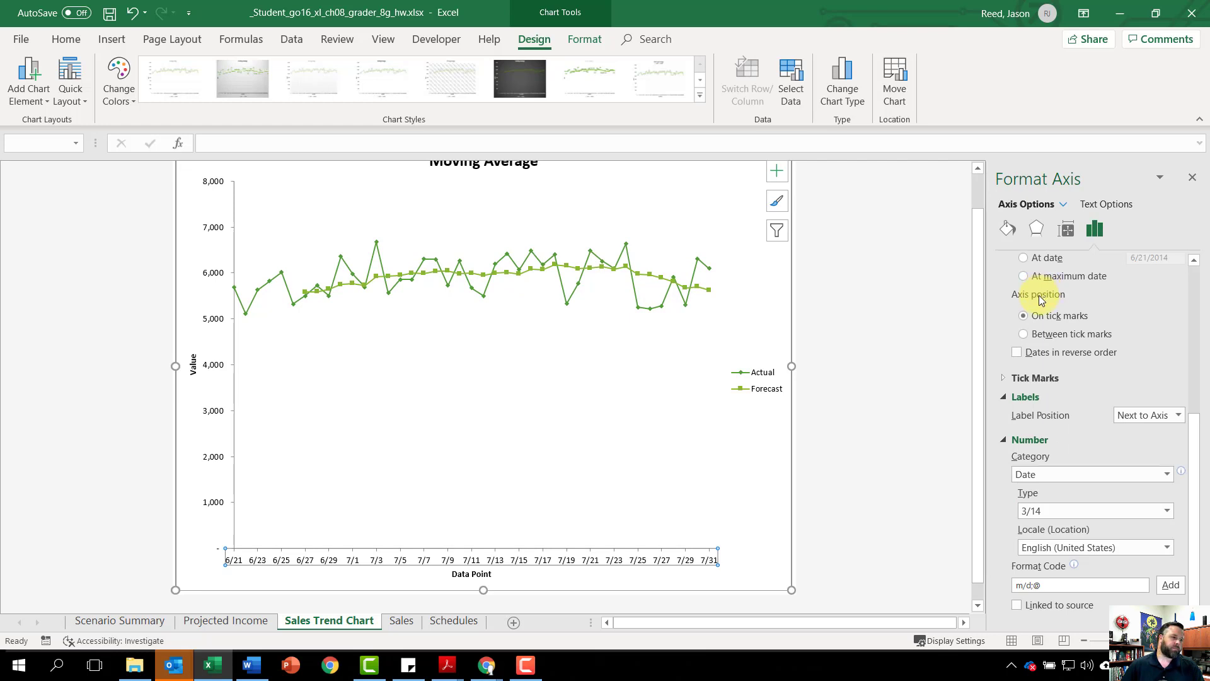
Step: Change the Moving Average chart's horizontal axis title to "Date"
scroll(1071, 434, "up", 3)
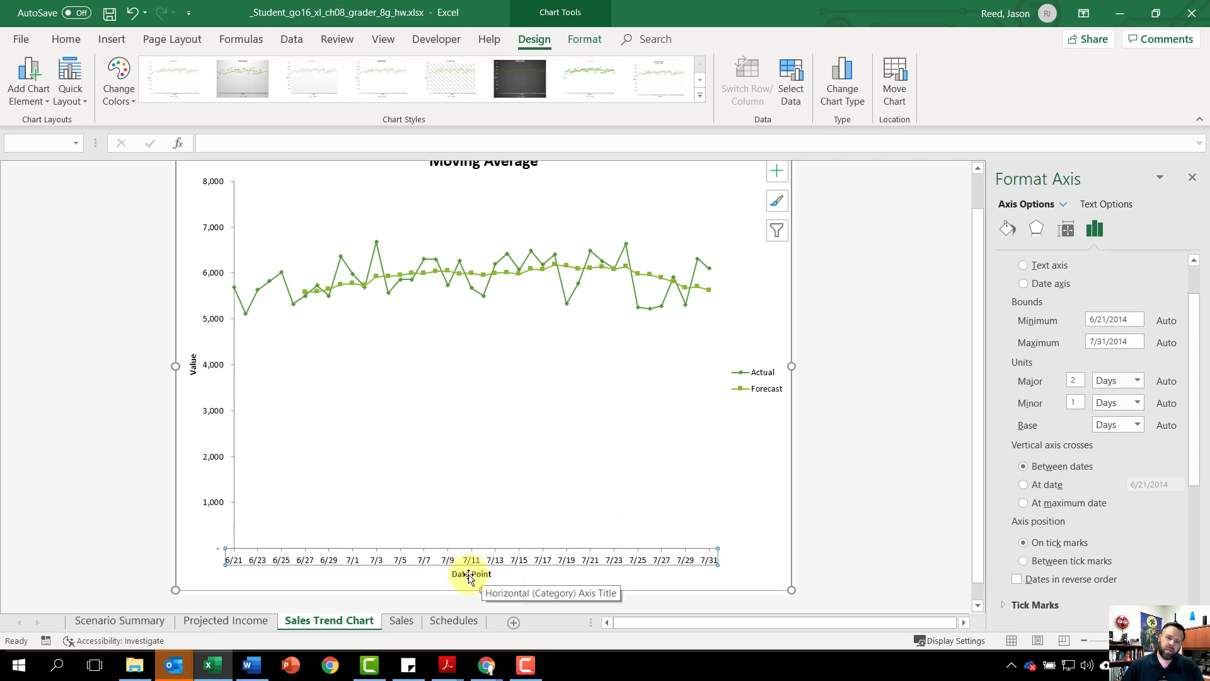
left_click(467, 579)
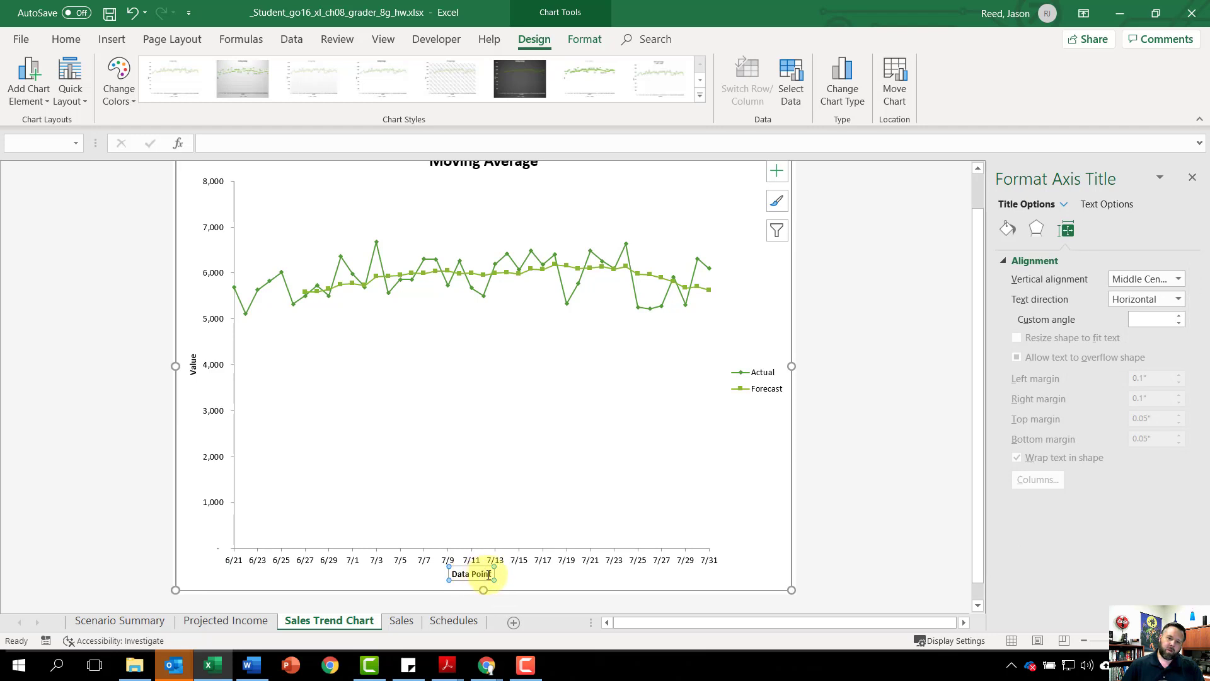
left_click(489, 575)
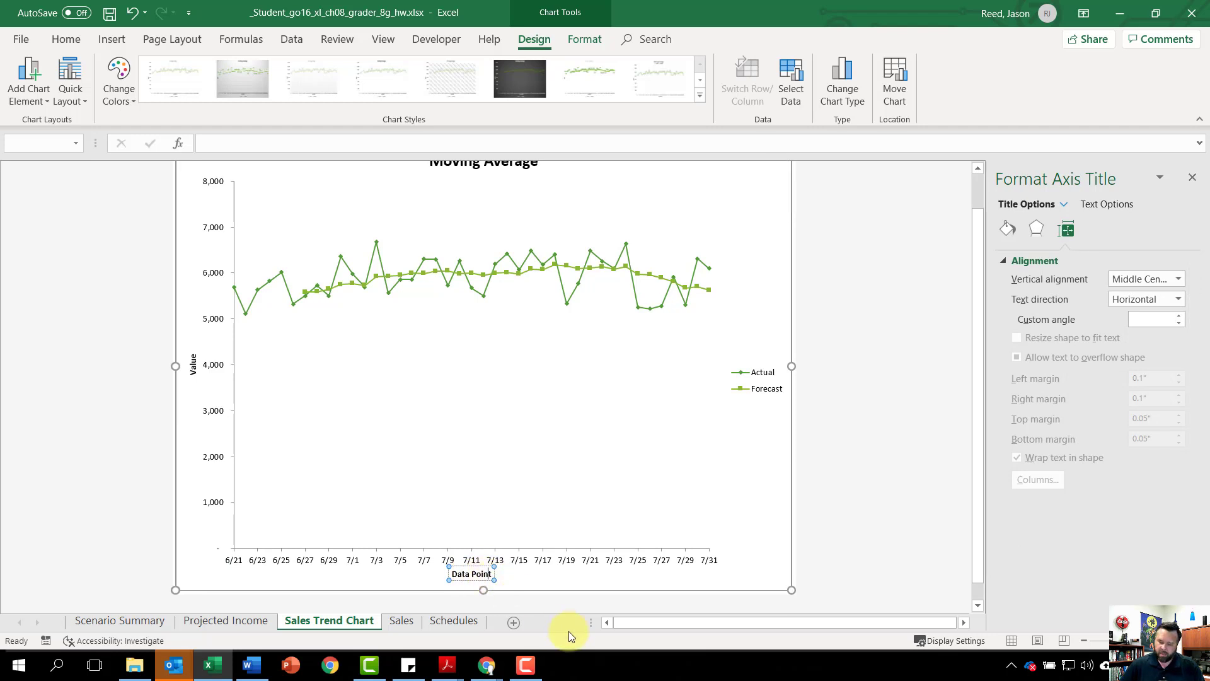
key("BackSpace")
key("BackSpace")
key("BackSpace")
key("BackSpace")
key("BackSpace")
key("BackSpace")
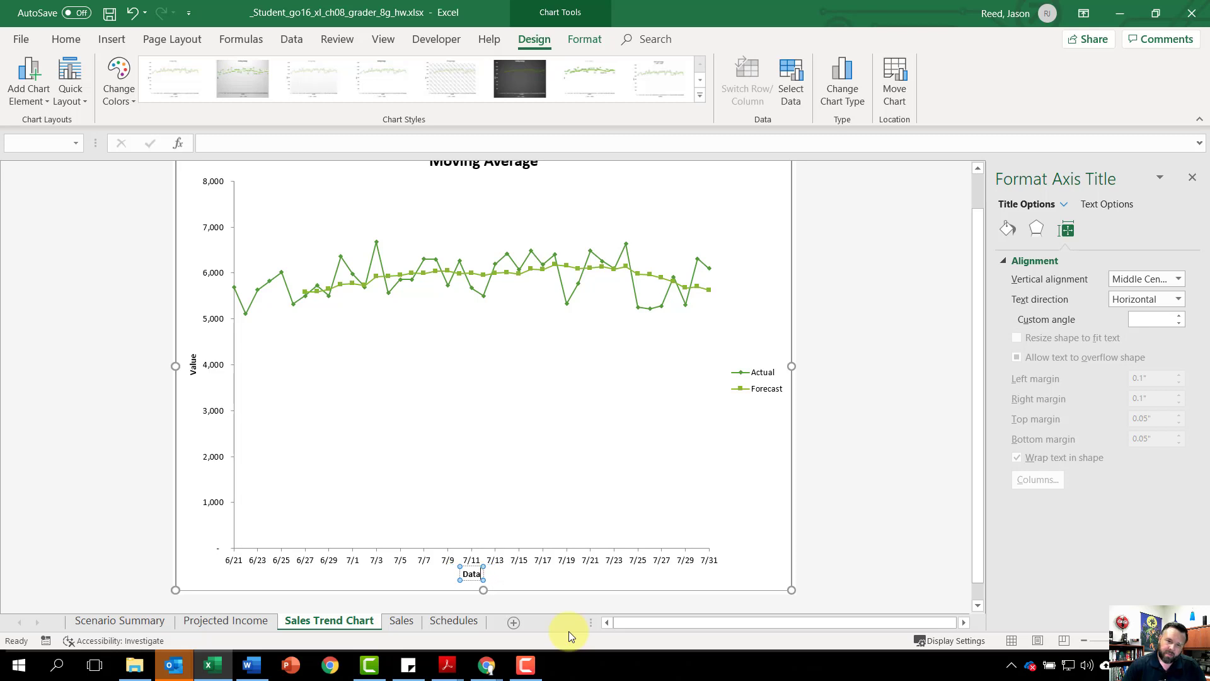
key("BackSpace")
type("e")
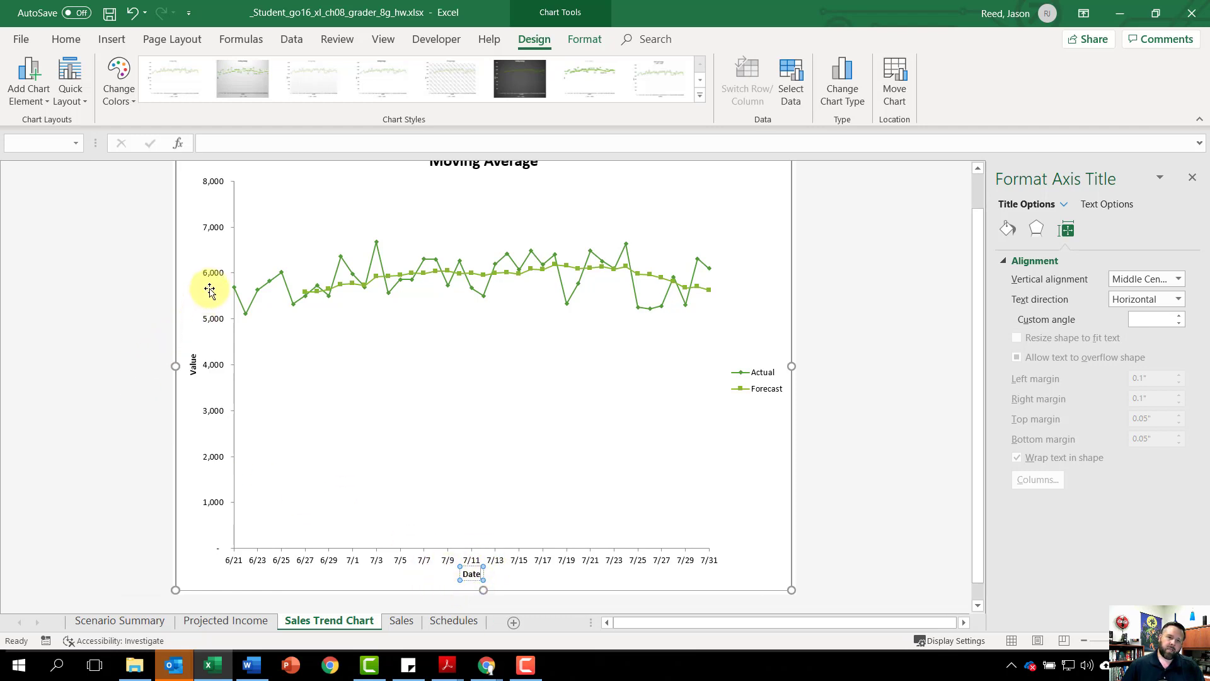
Step: Set the minimum bound of the chart's vertical axis to 3500
left_click(214, 277)
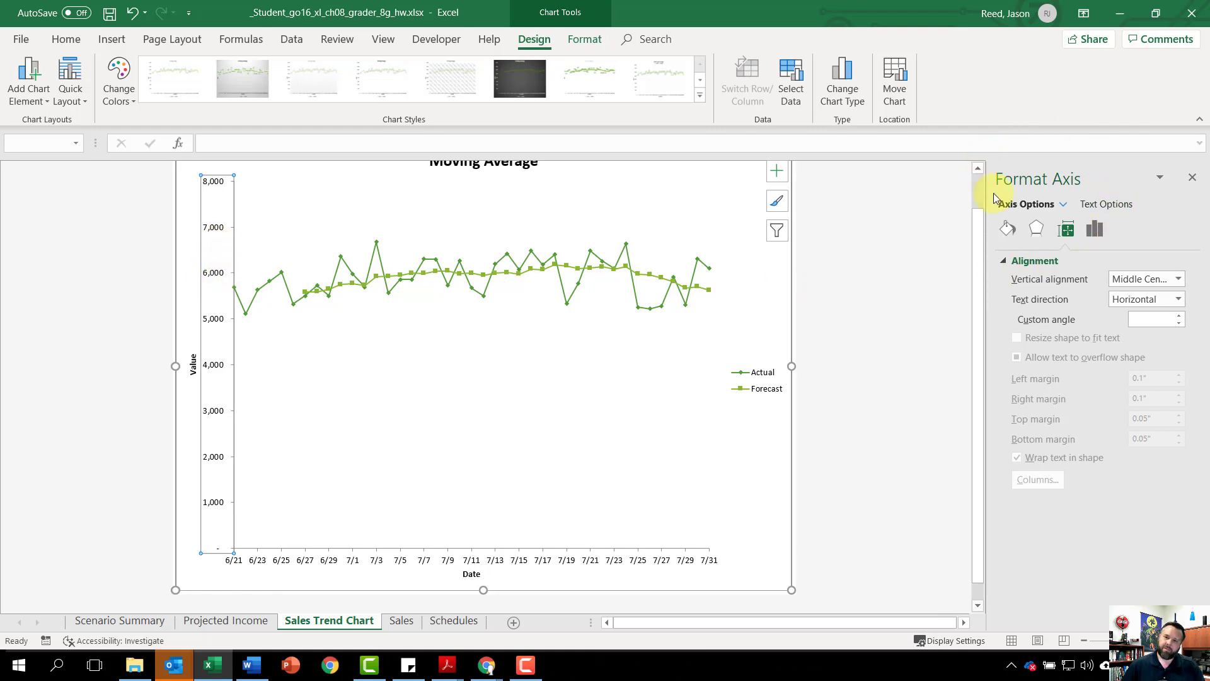
left_click(1094, 230)
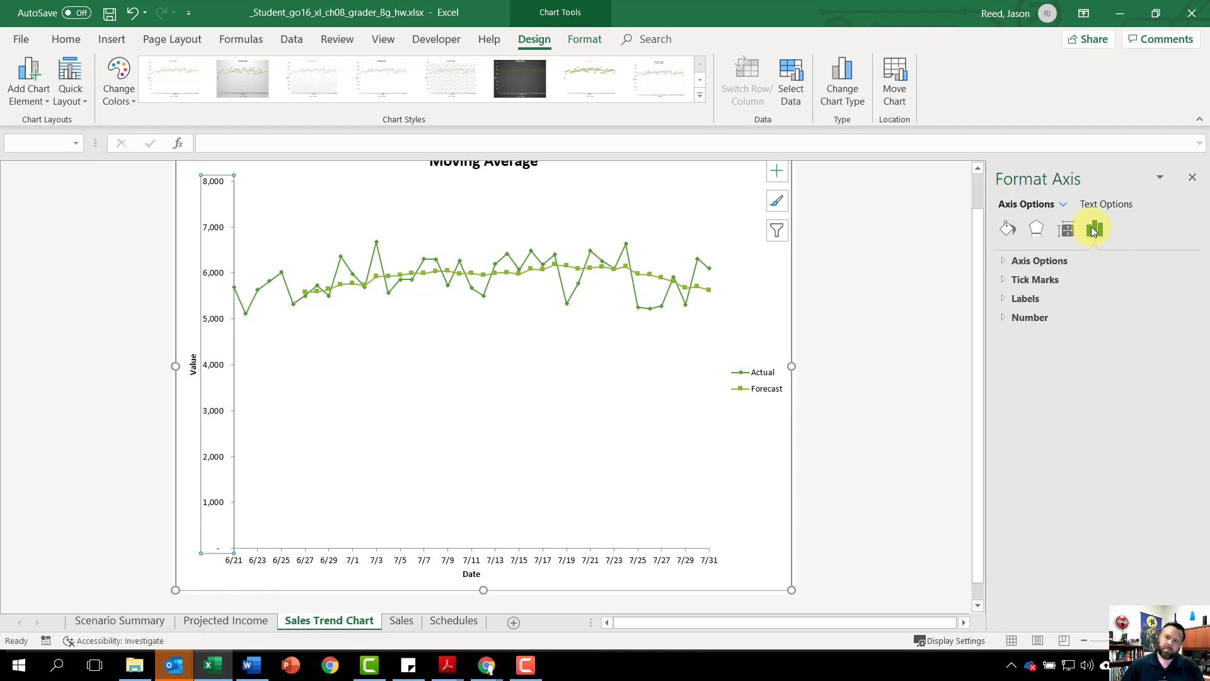
left_click(1005, 262)
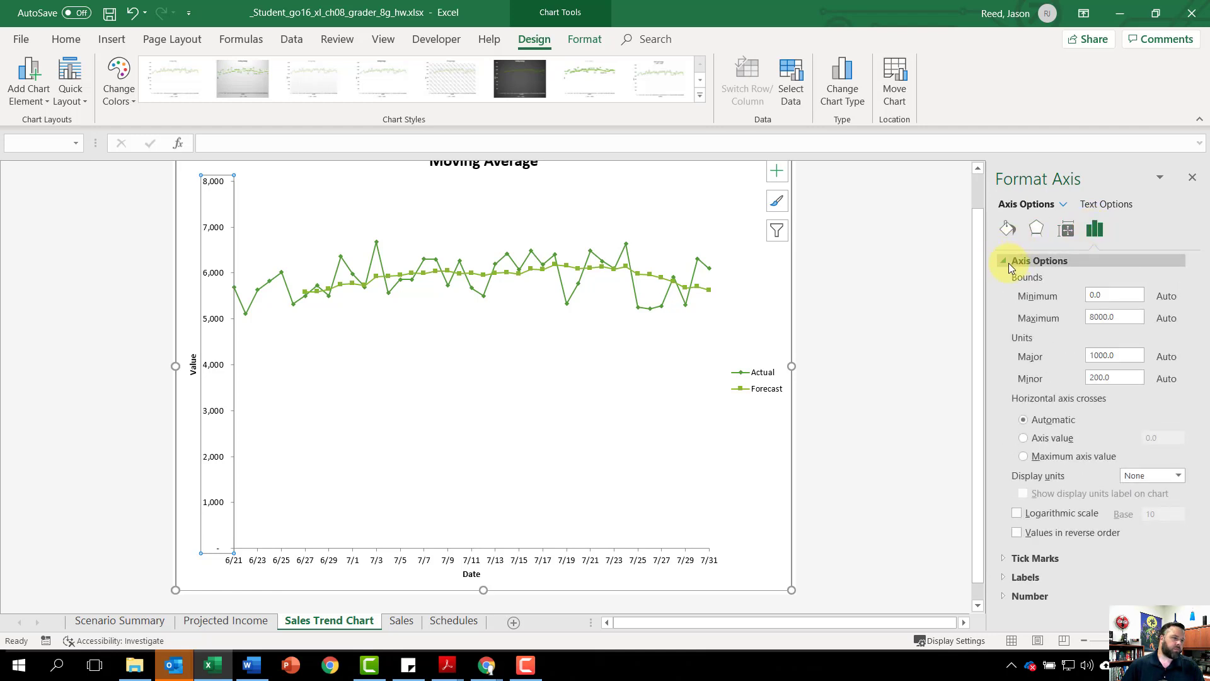
double_click(1096, 295)
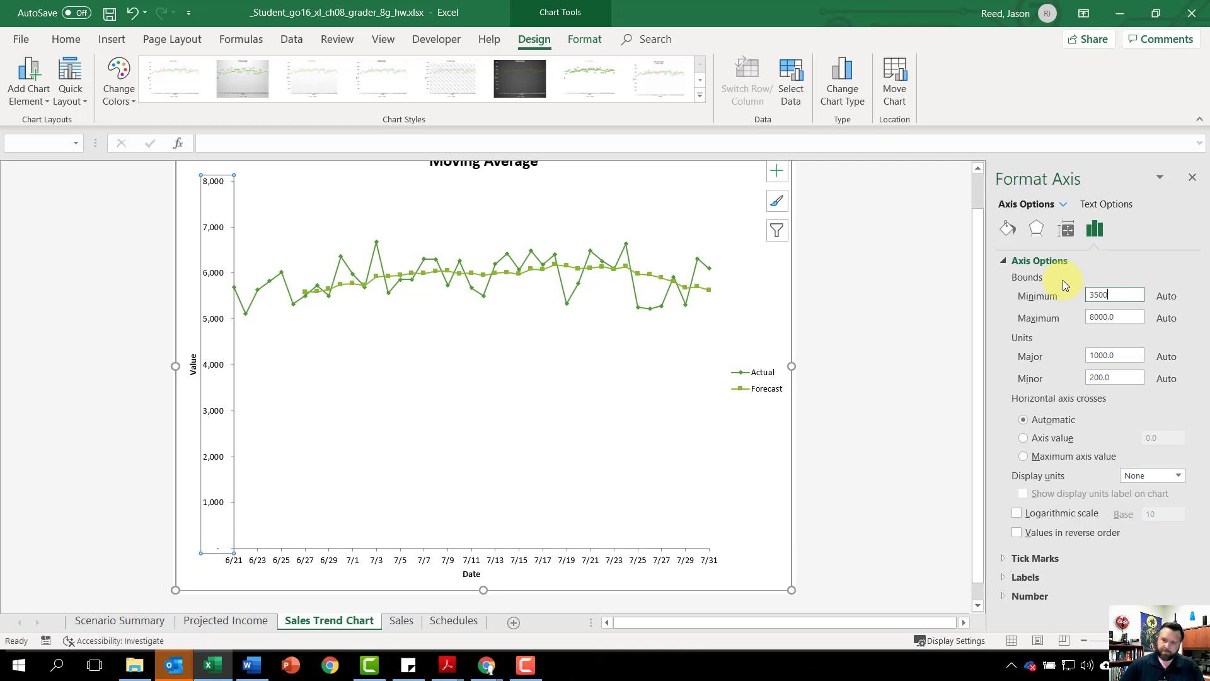
key("Return")
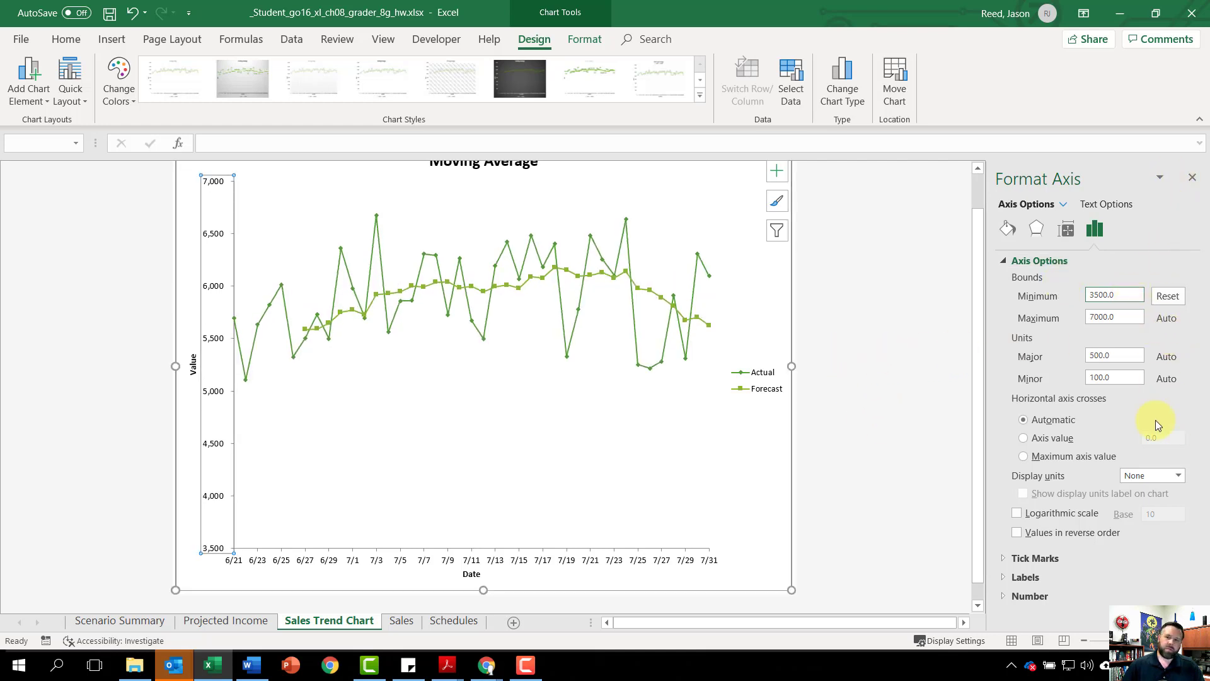
left_click(1190, 179)
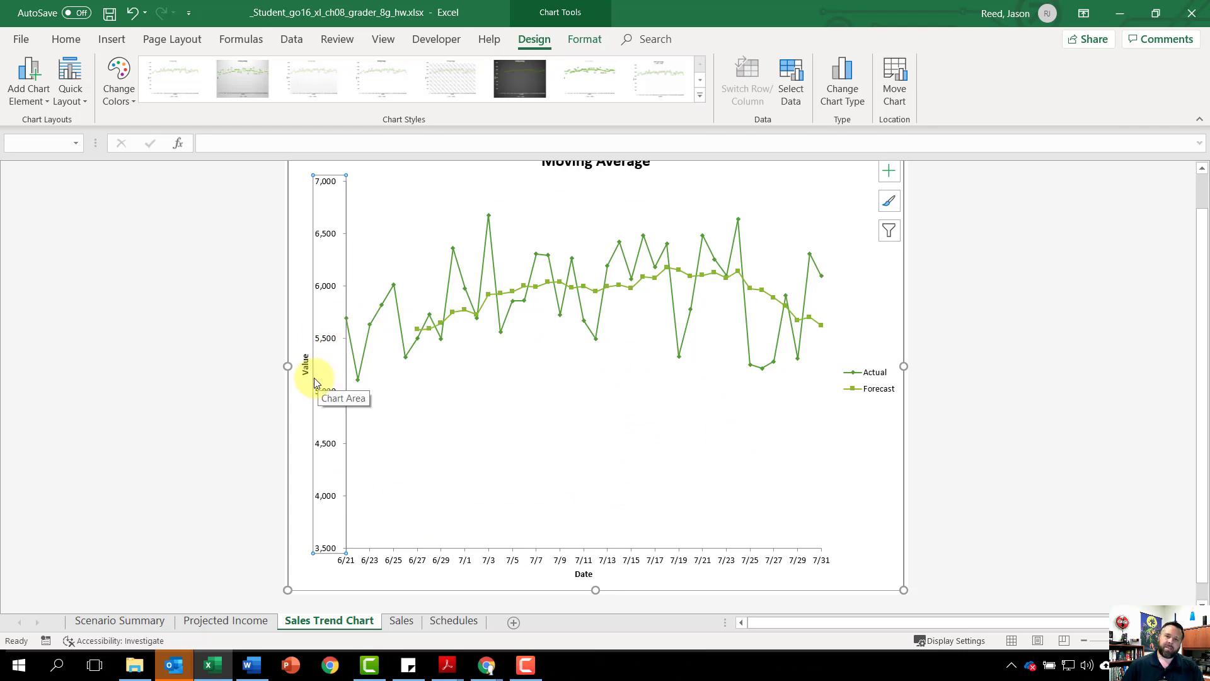
Step: Add a custom footer with the file name in the left section of the Sales Trend Chart sheet
left_click(111, 39)
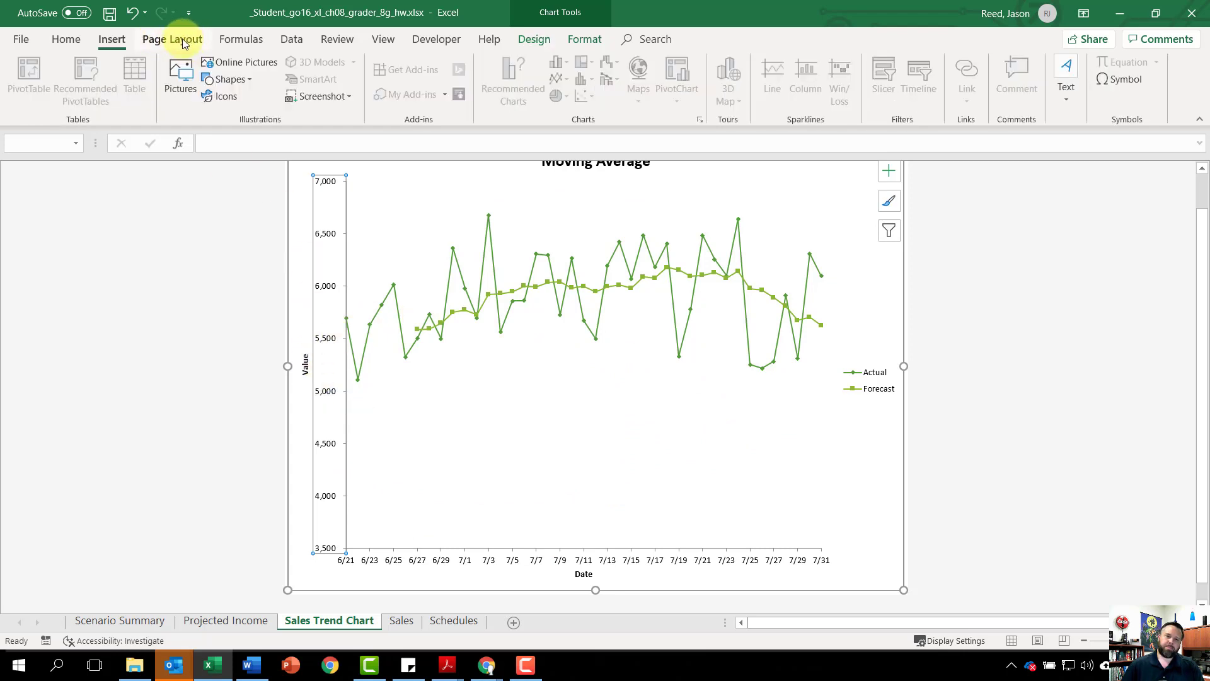
left_click(183, 41)
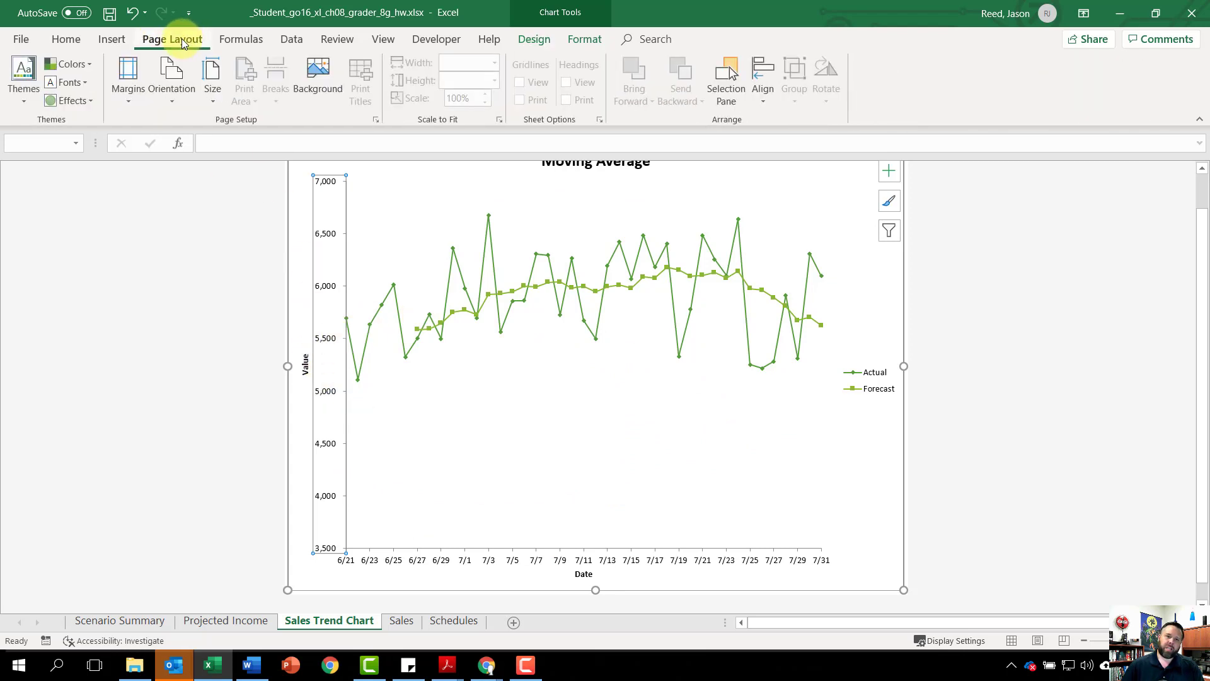
left_click(375, 121)
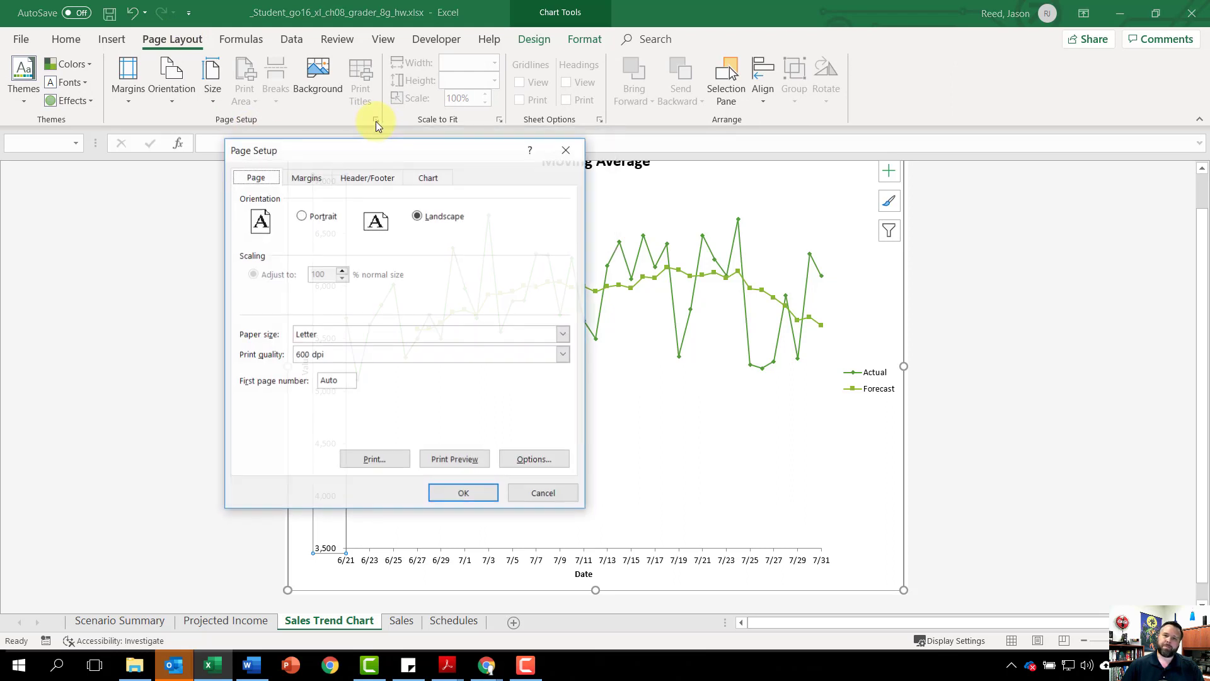
left_click(365, 177)
left_click(457, 287)
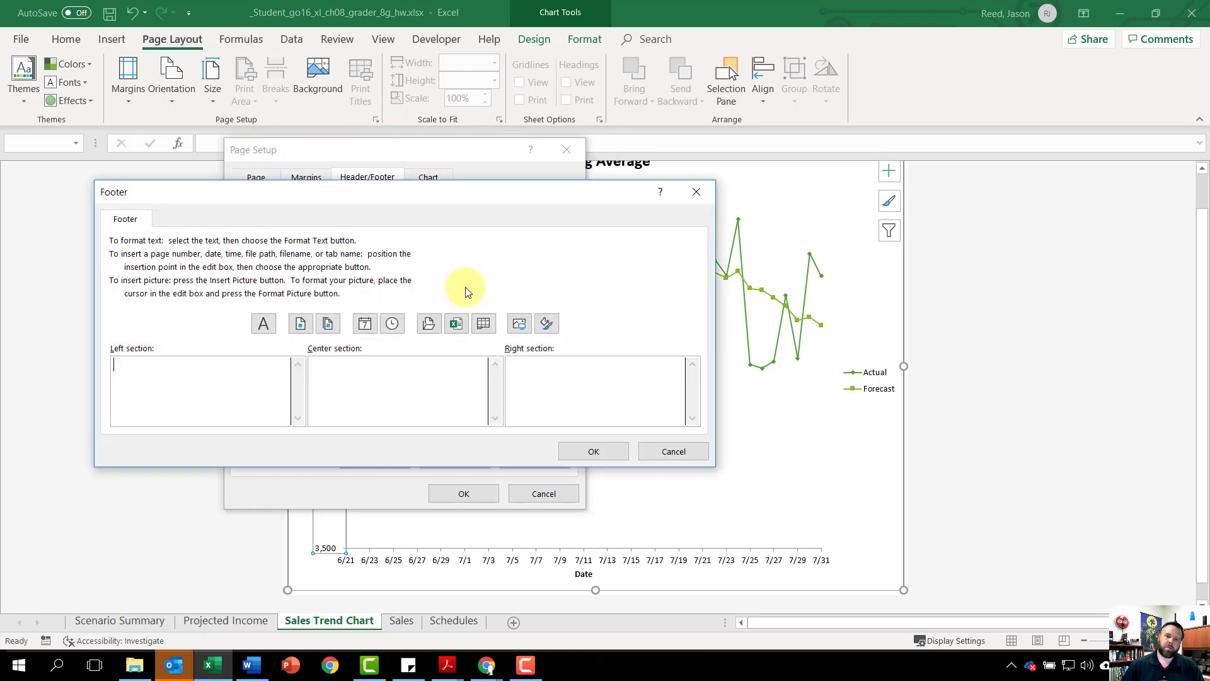
left_click(457, 324)
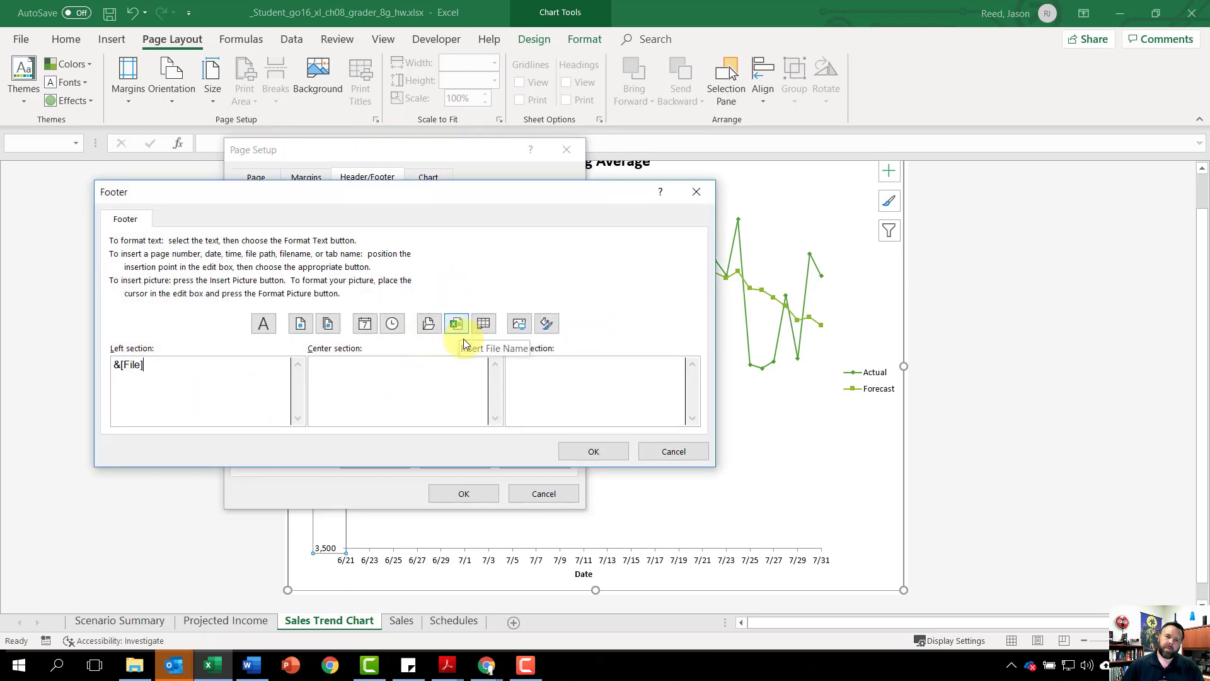
left_click(609, 453)
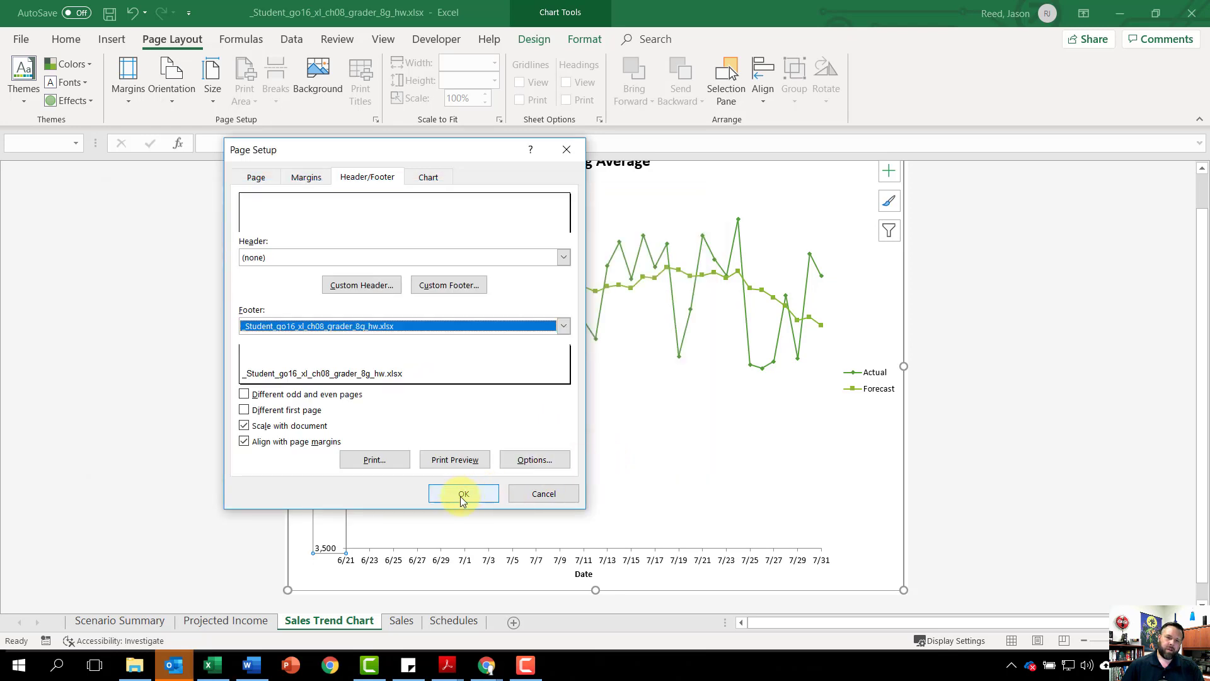
left_click(484, 497)
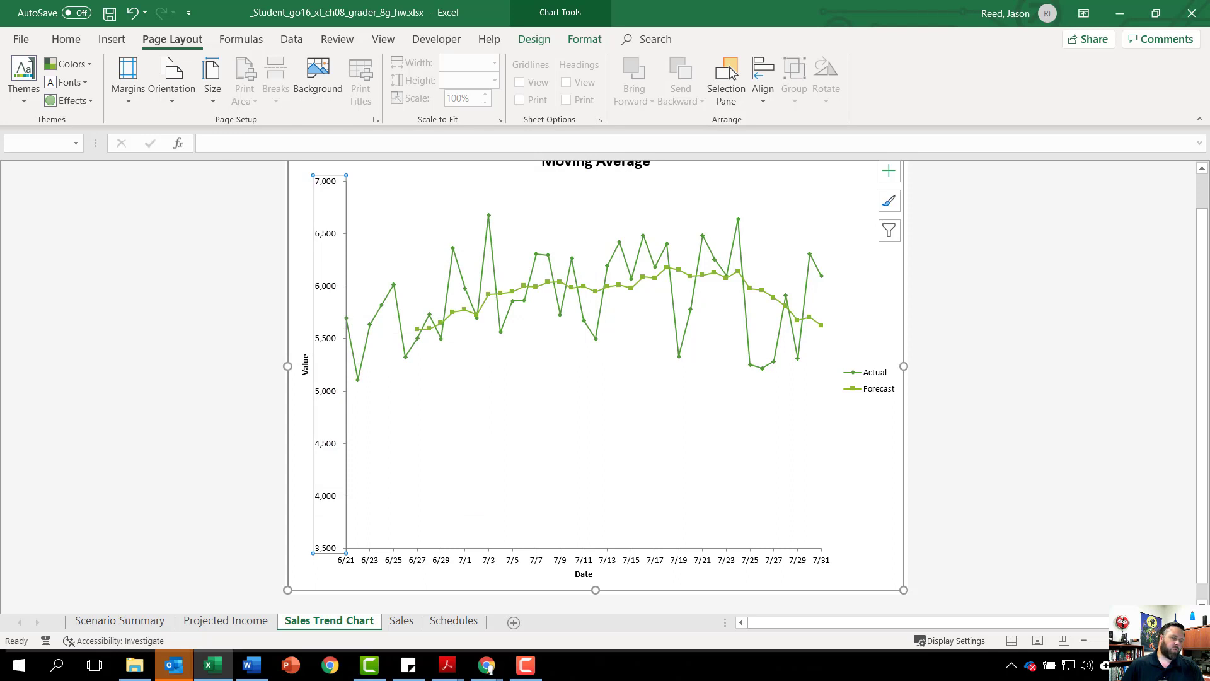
Step: On the Schedules sheet, insert a COUNTIFS function in F3 with Server as the first criteria range and E3 as its criterion
left_click(458, 626)
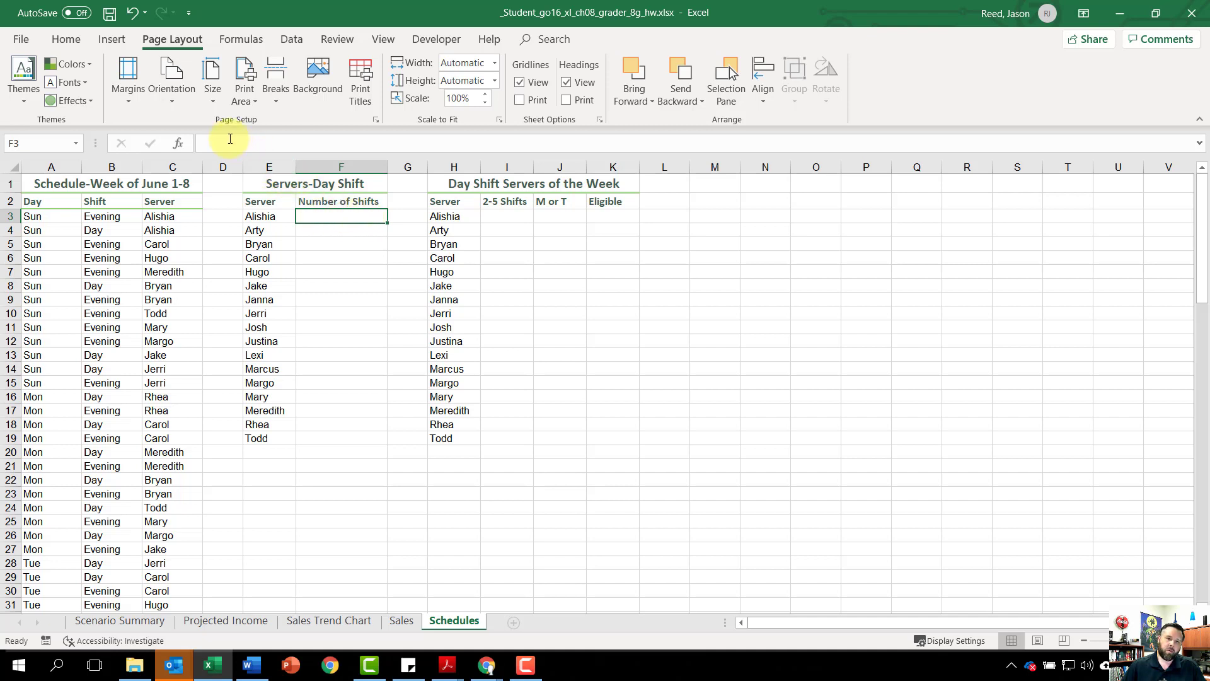
left_click(182, 147)
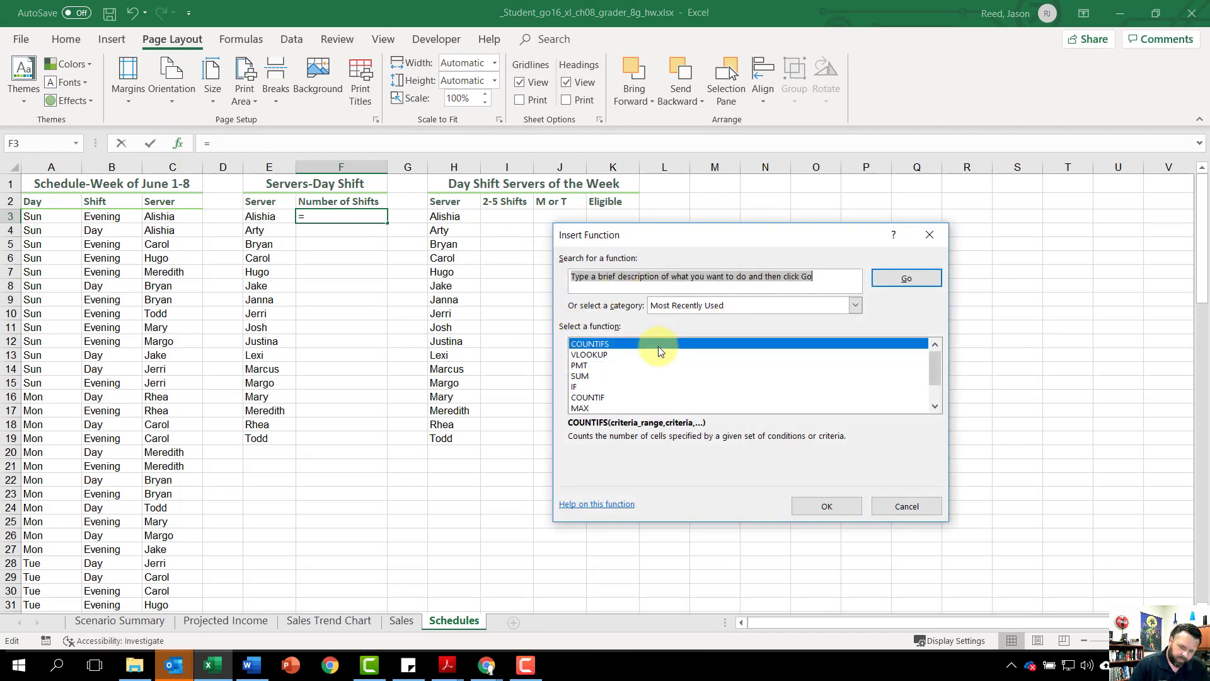
type("count")
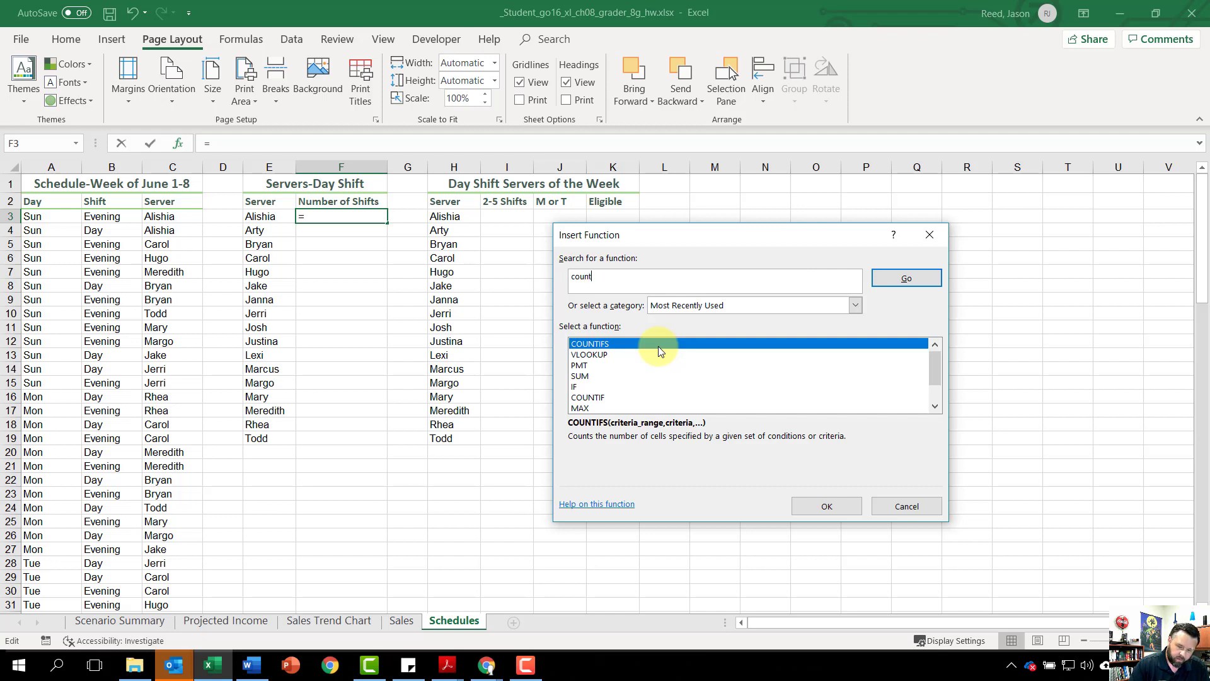
type("ifs")
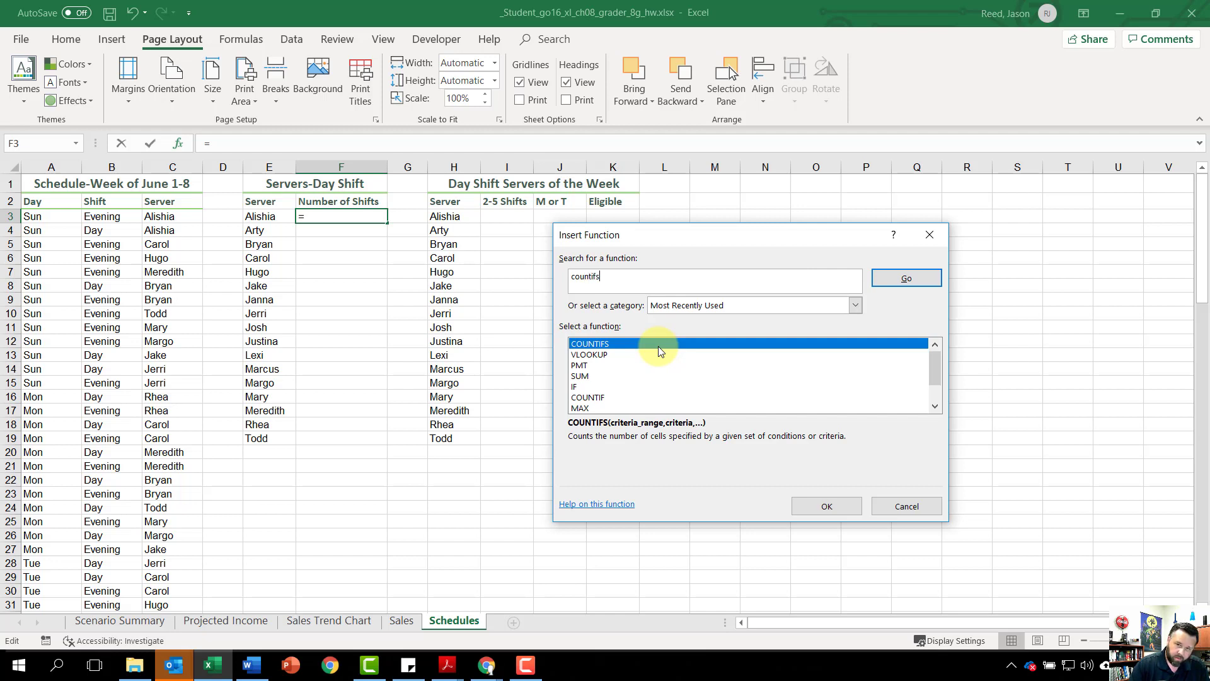
left_click(891, 278)
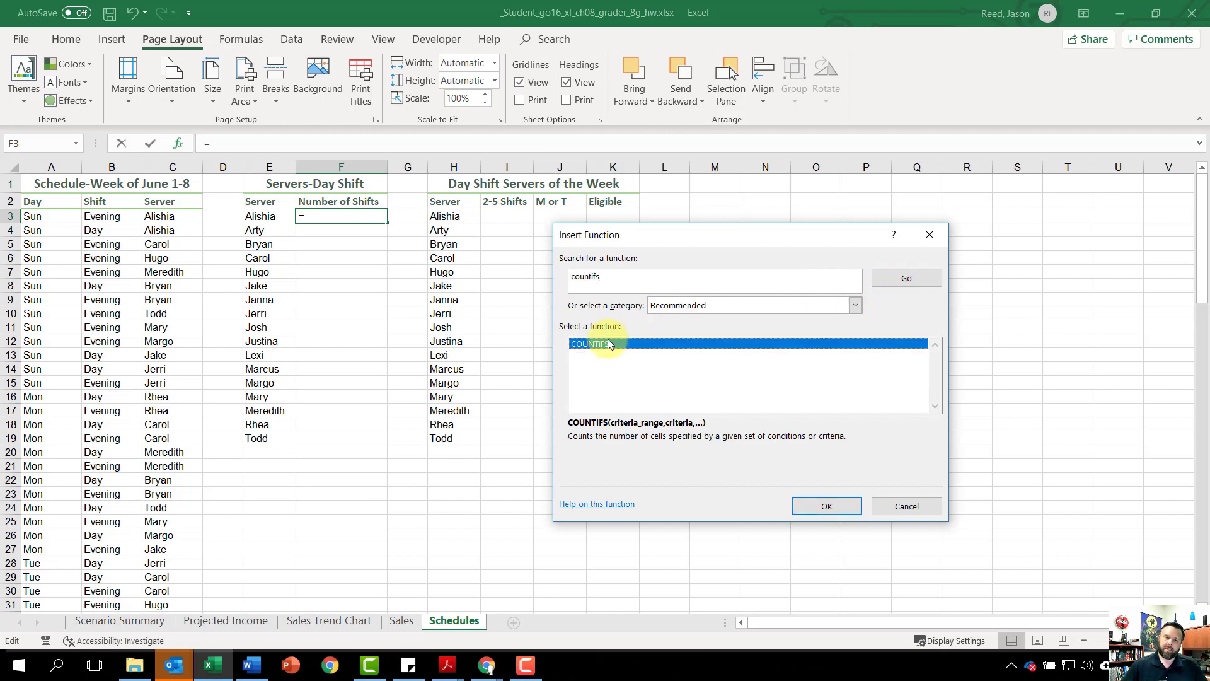
left_click(841, 506)
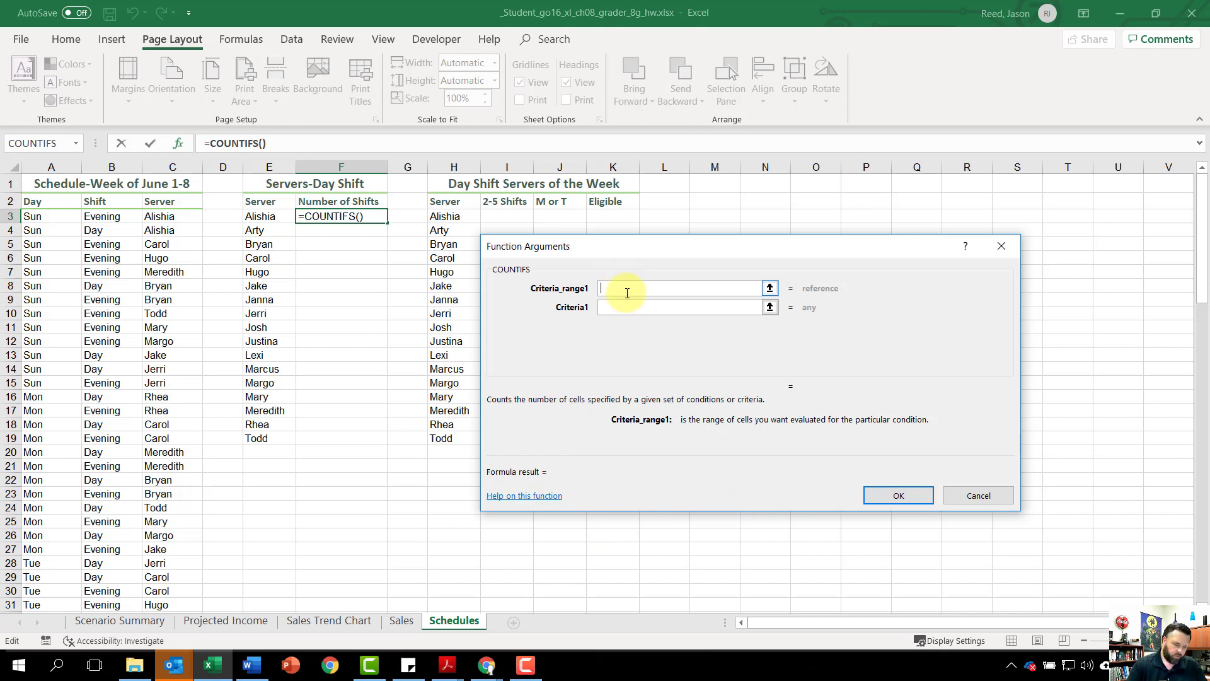
type("S")
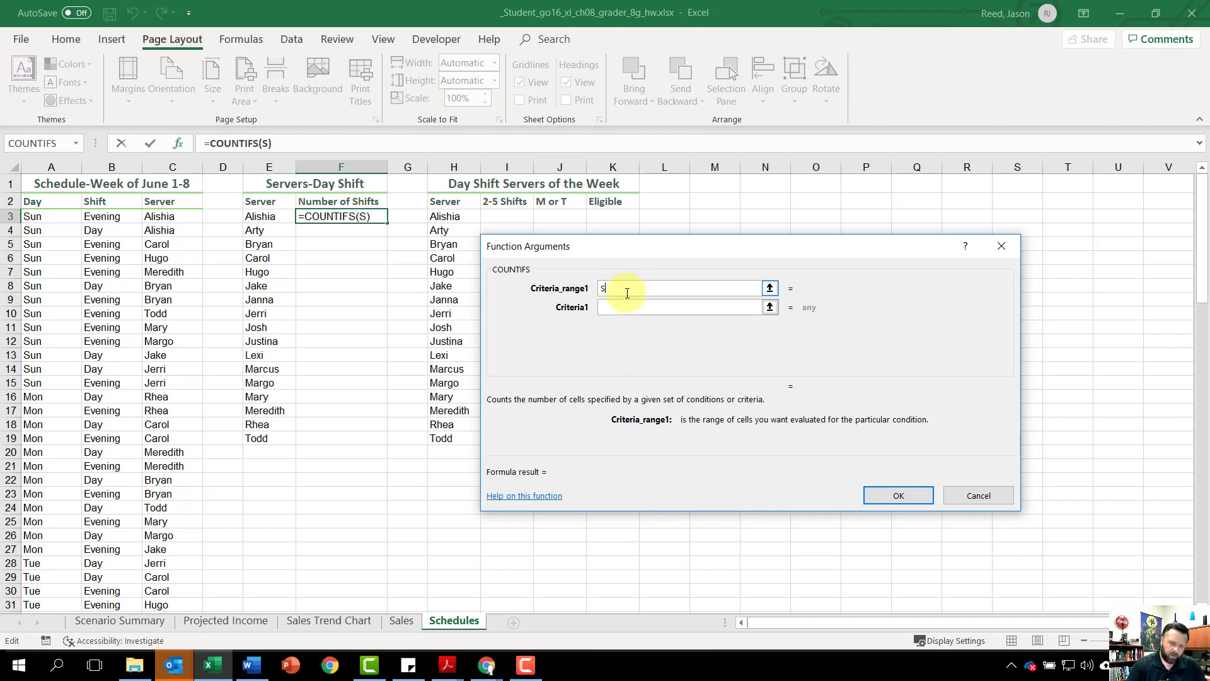
type("erver")
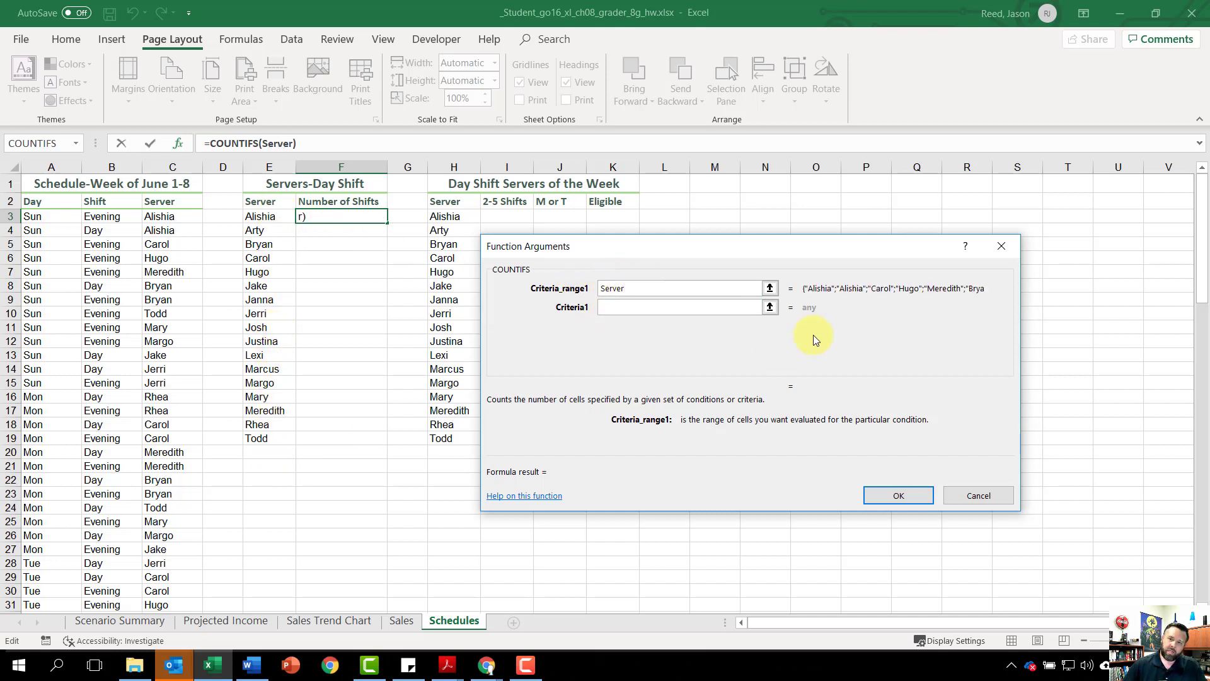
left_click(666, 305)
type("e")
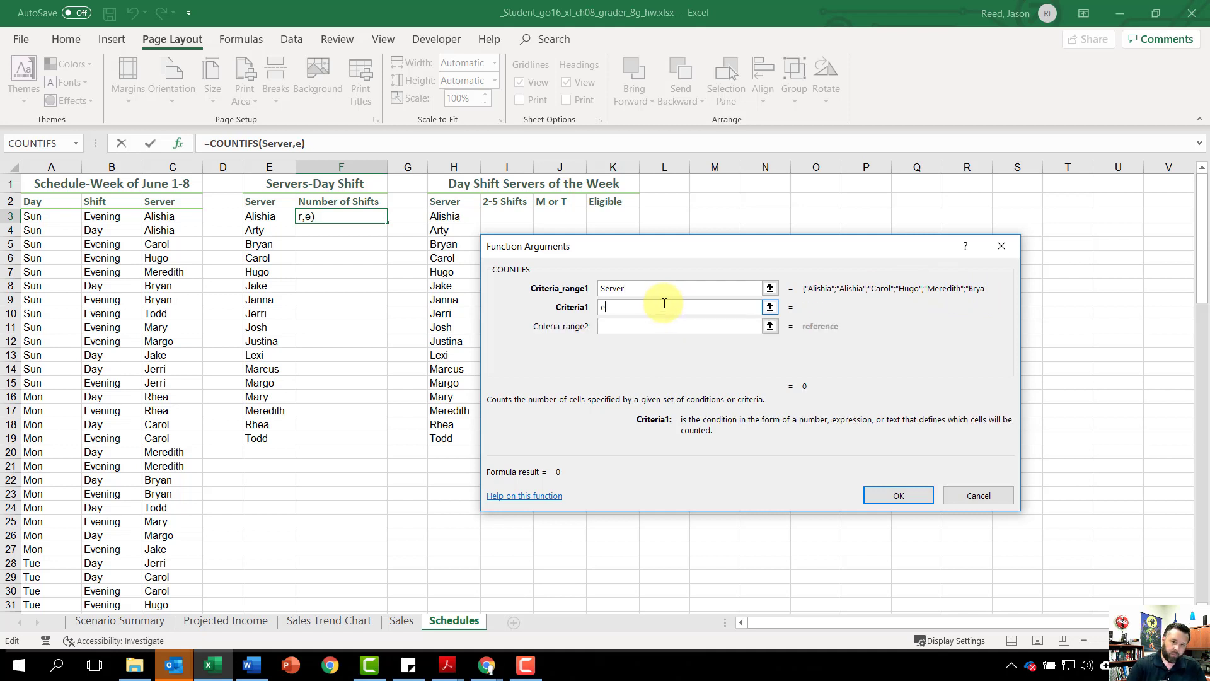
type("3")
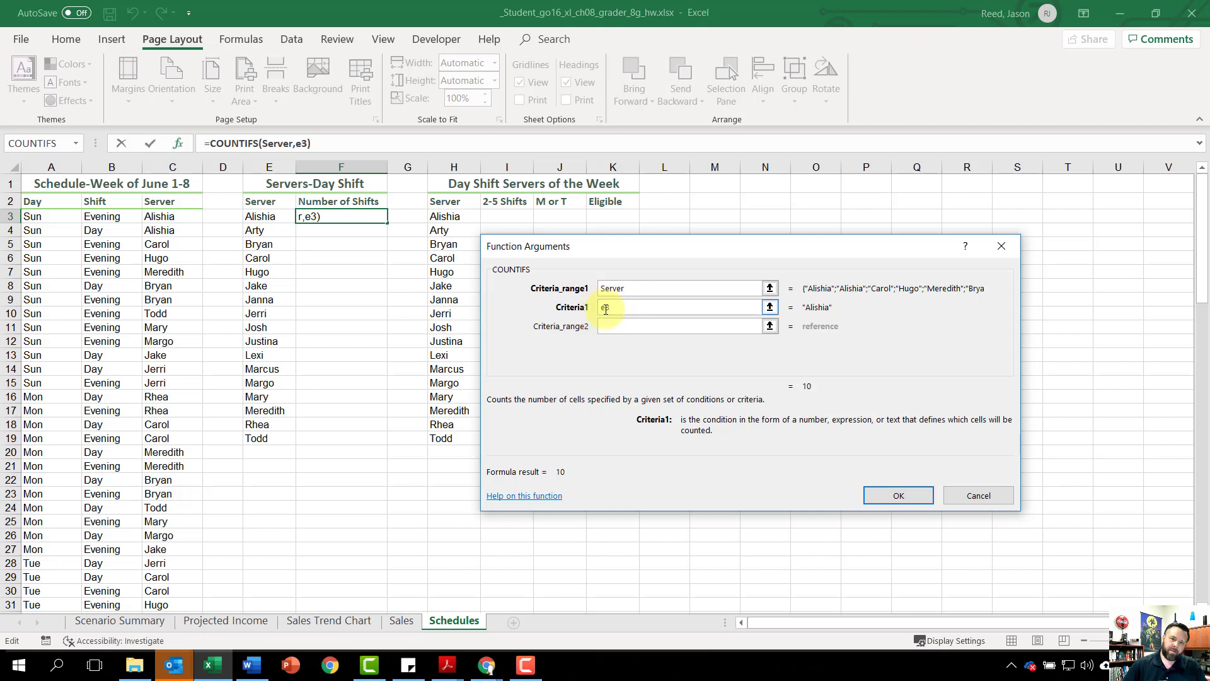
Step: Complete the COUNTIFS with Shift as the second criteria range and "Day" as its criterion, and fill the formula down to F19
left_click(614, 328)
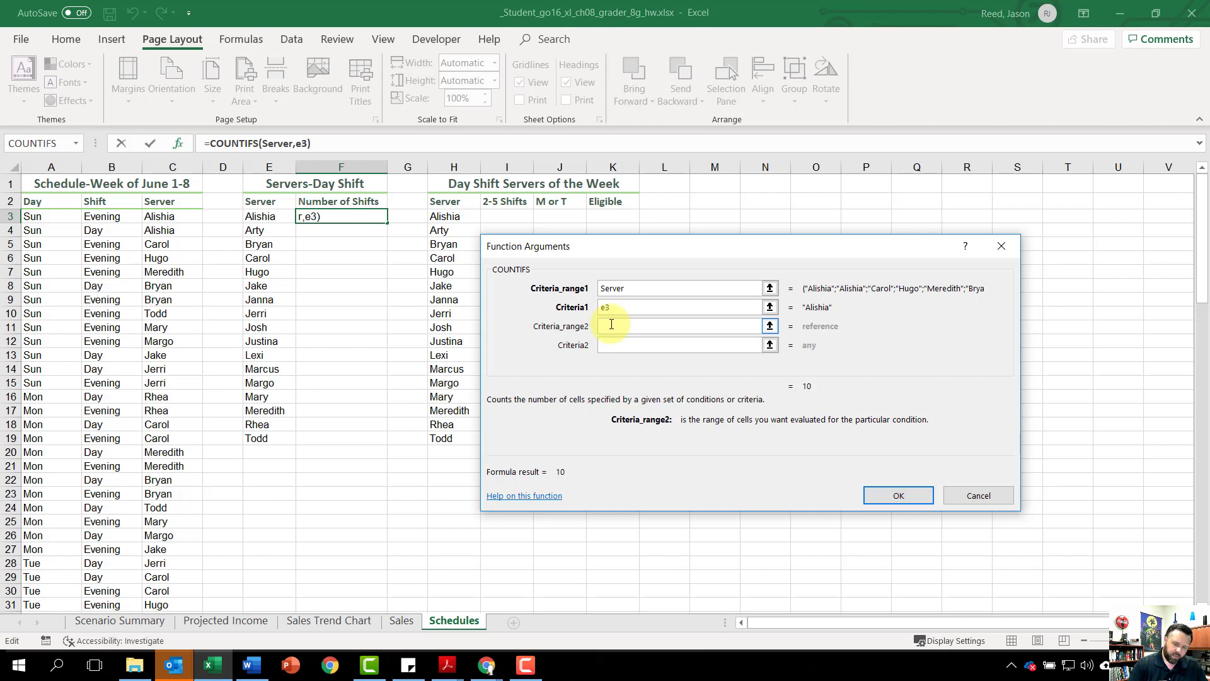
type("Shift")
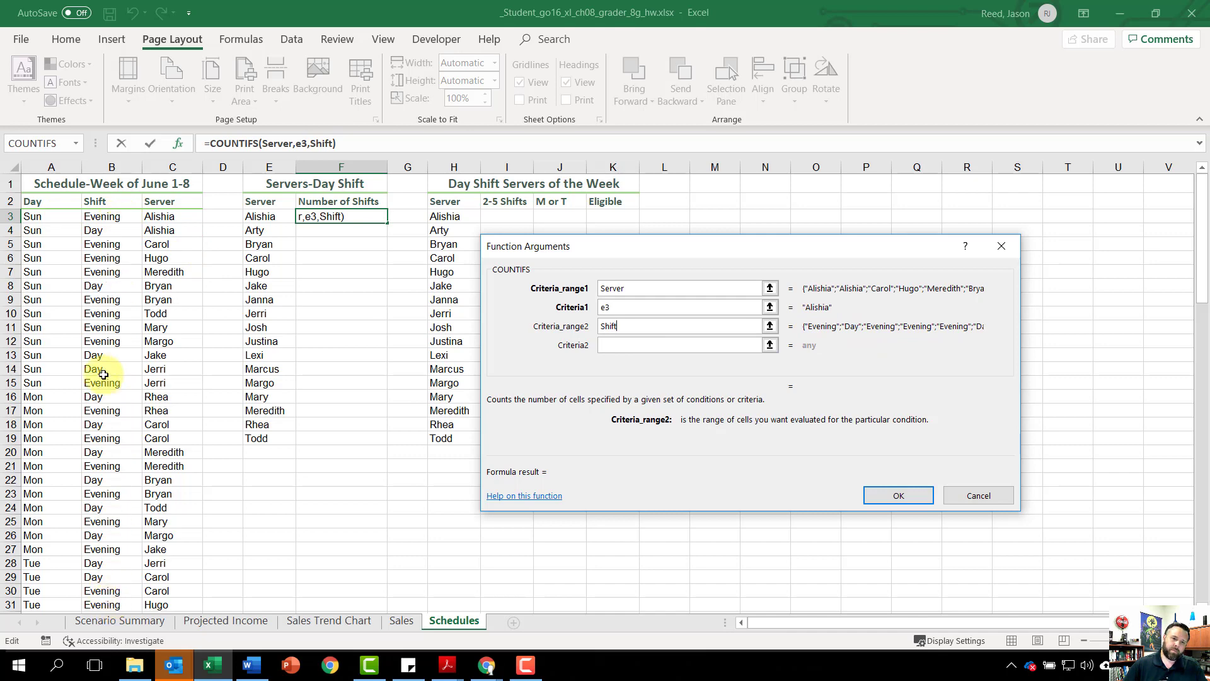
left_click(635, 346)
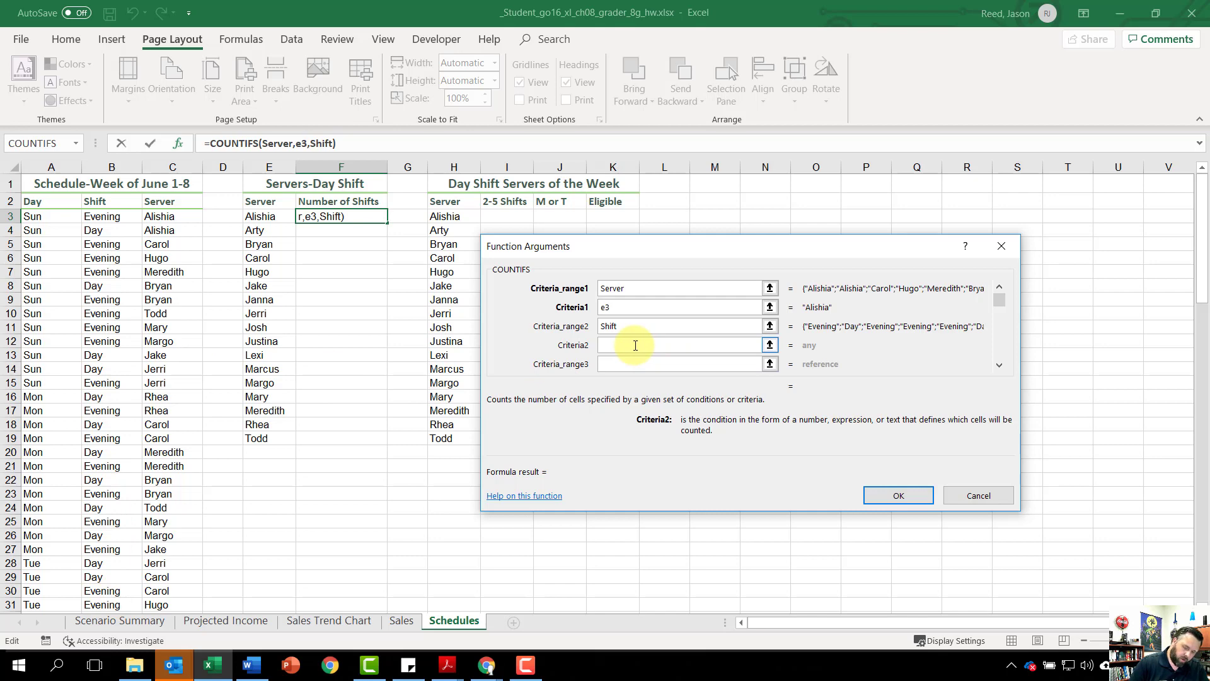
type("\"Day")
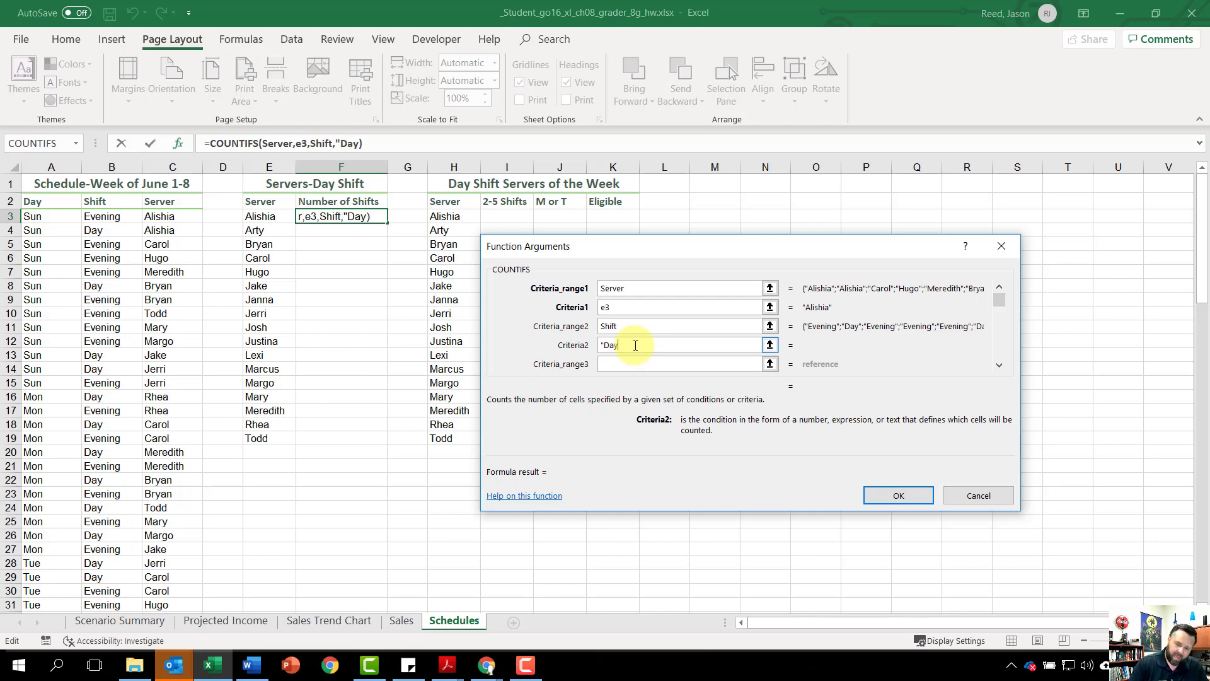
type("\"")
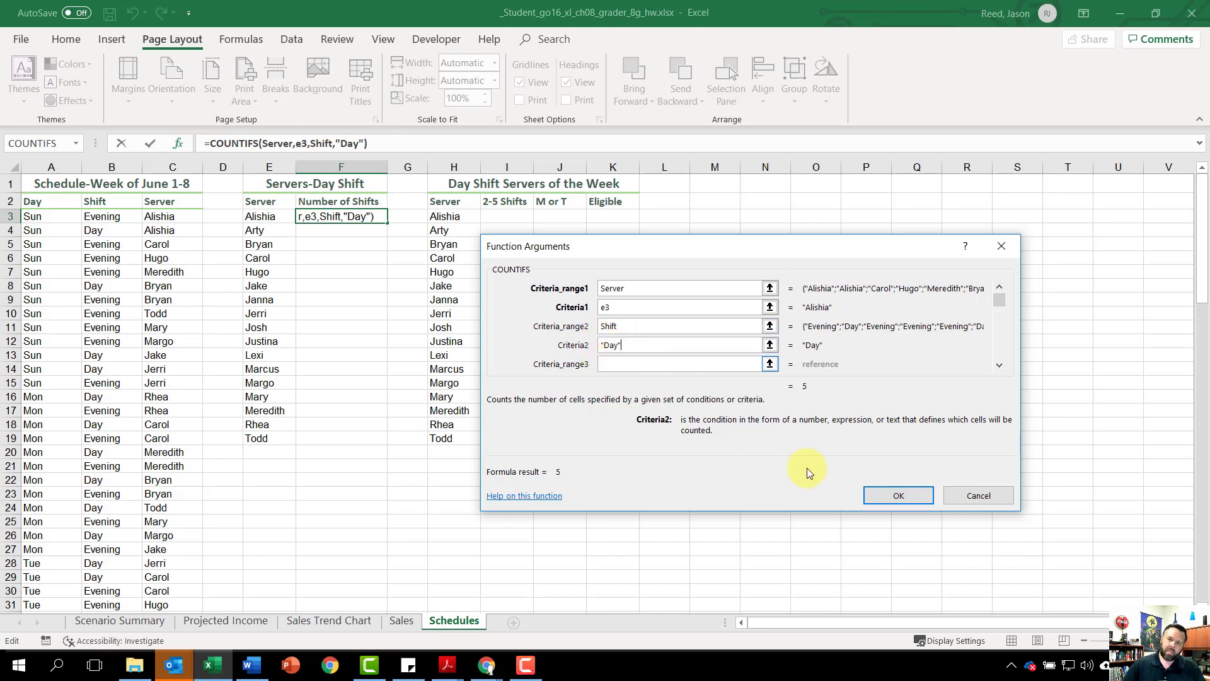
left_click(895, 495)
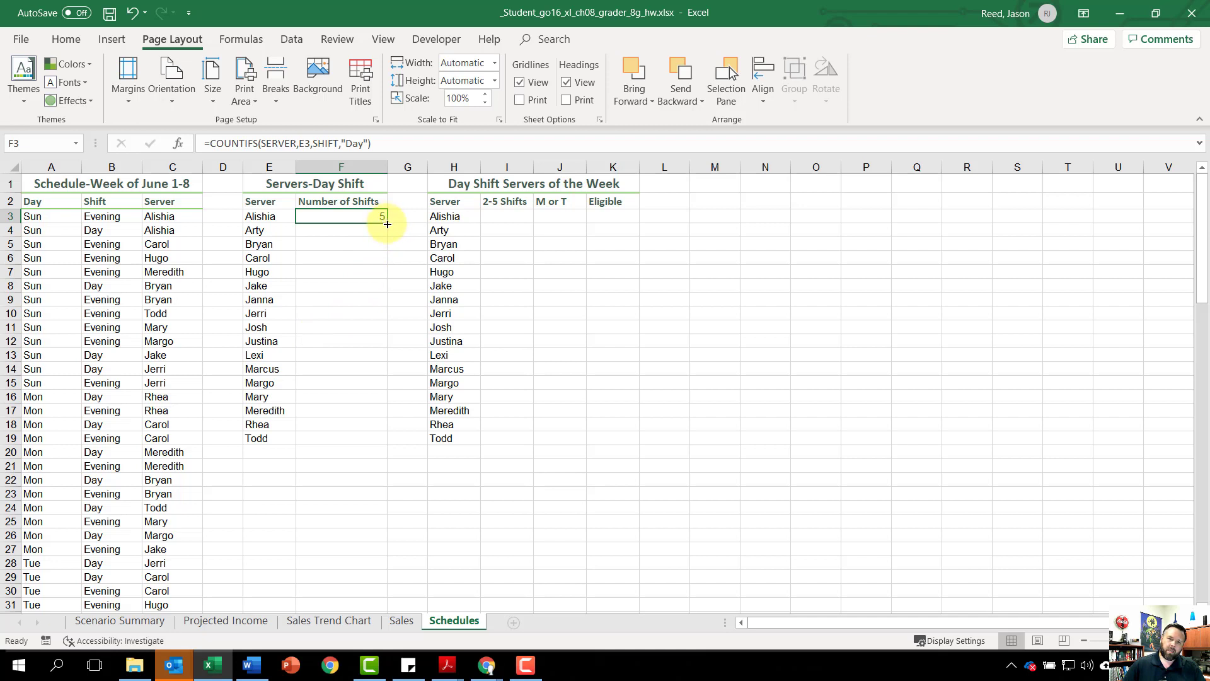
left_click_drag(386, 225, 384, 441)
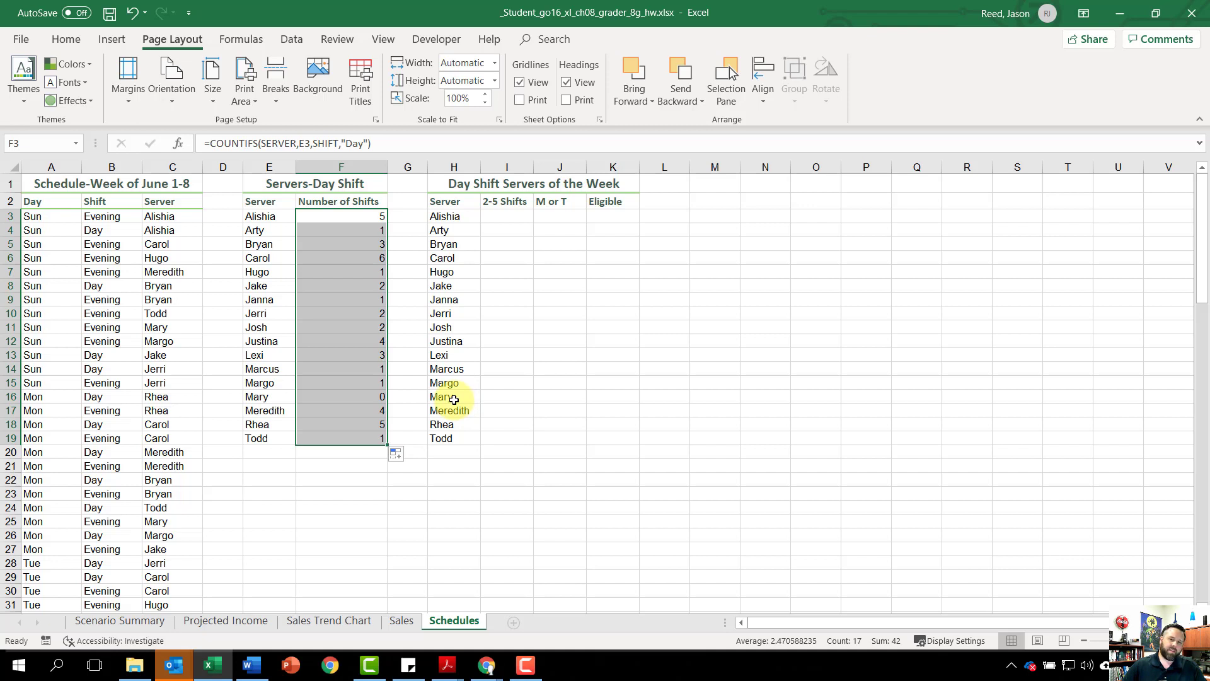
Step: Insert an AND function in I3 with F3>=2 as its first logical condition
left_click(511, 218)
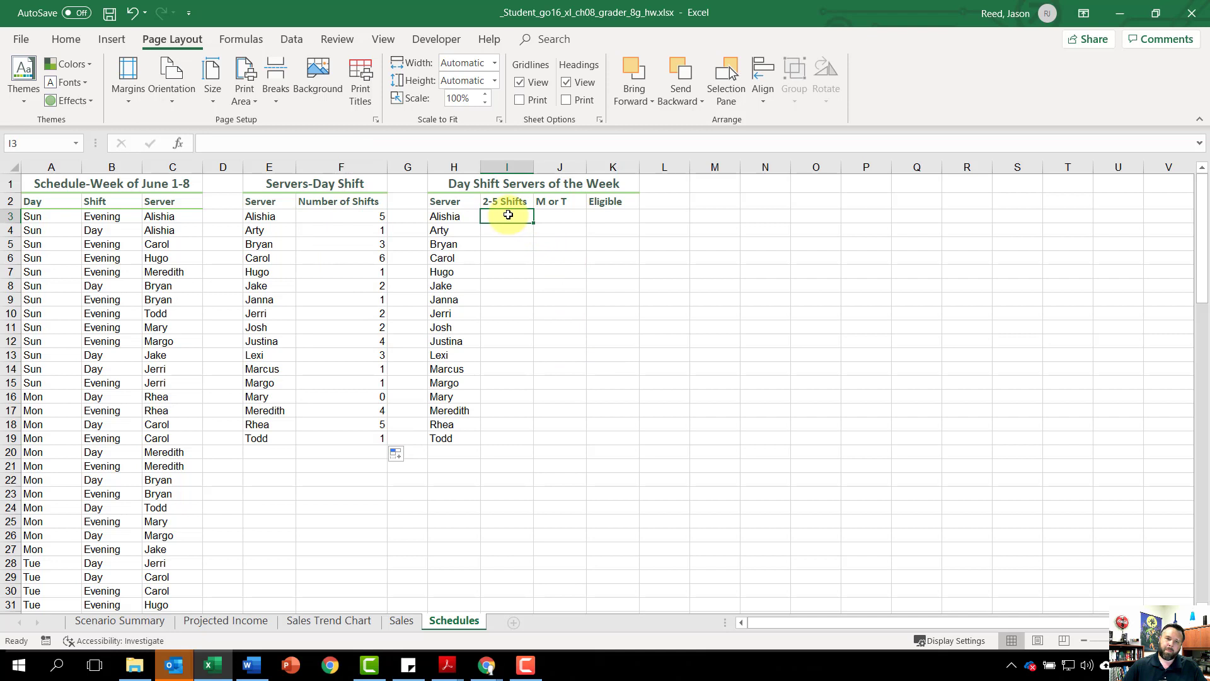
left_click(179, 142)
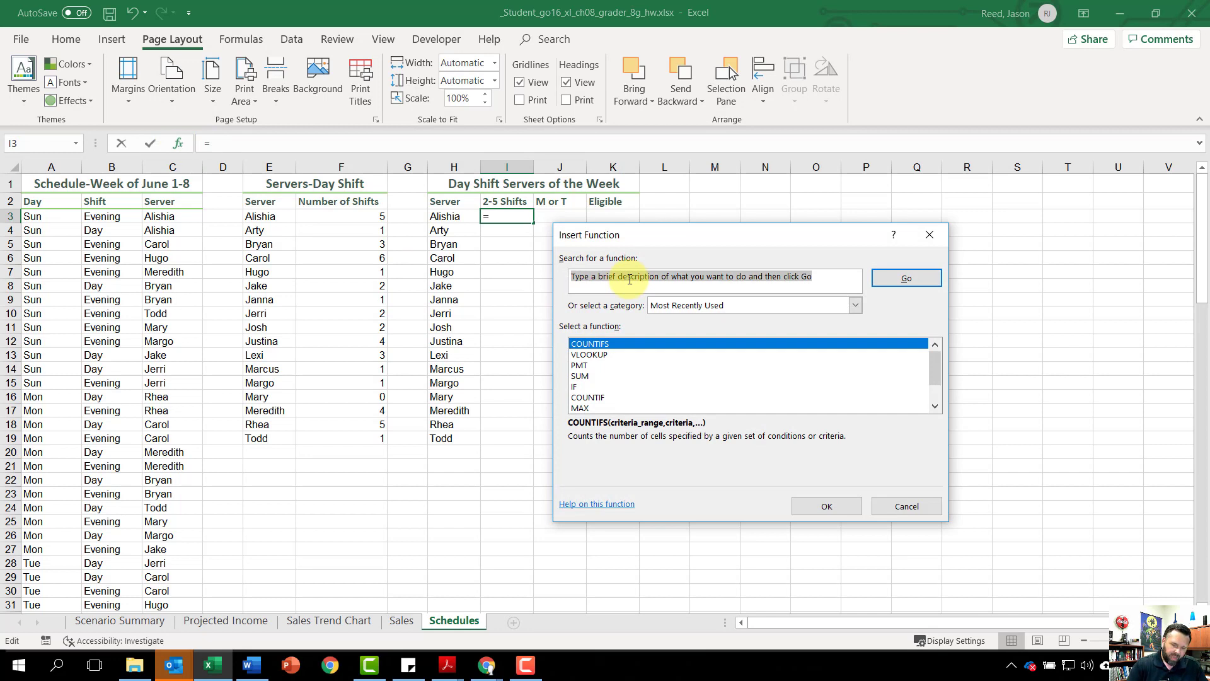
type("and")
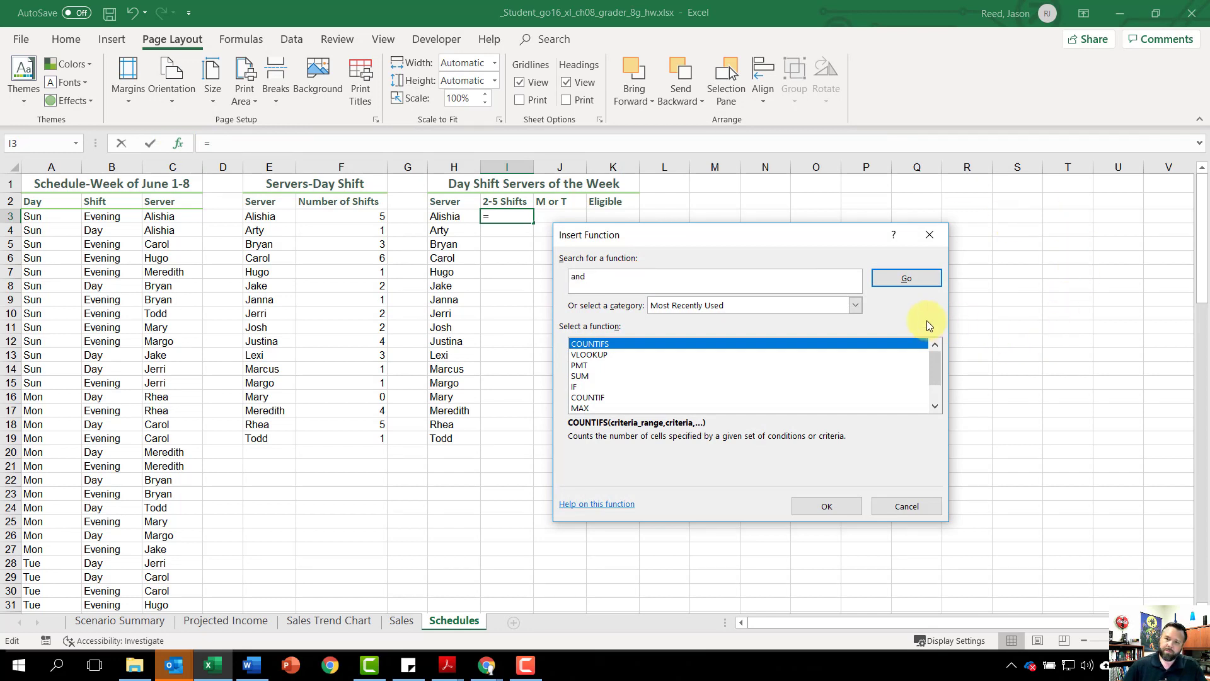
left_click(890, 275)
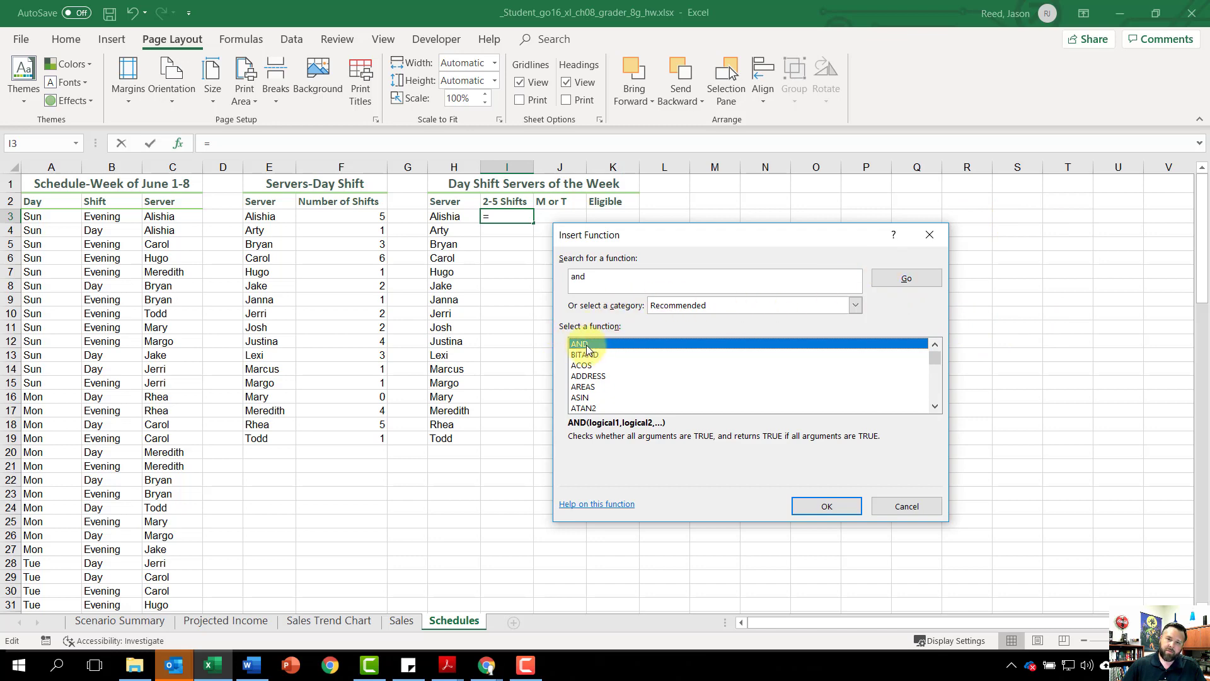
left_click(828, 508)
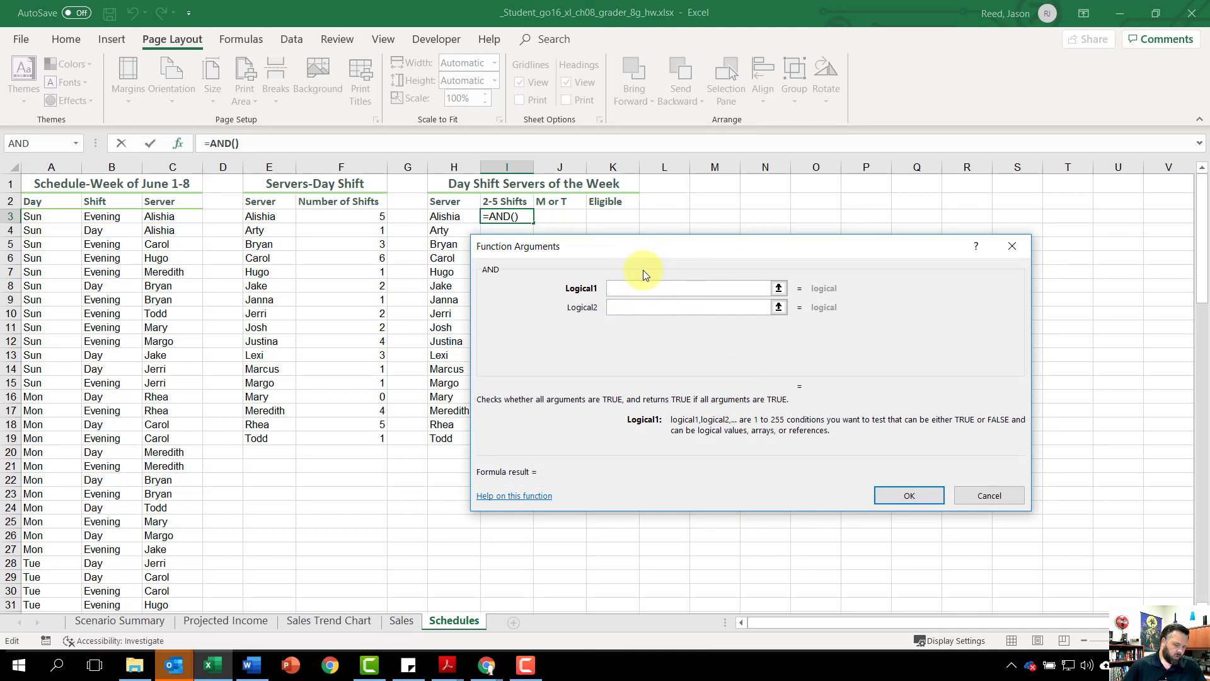
type("f3")
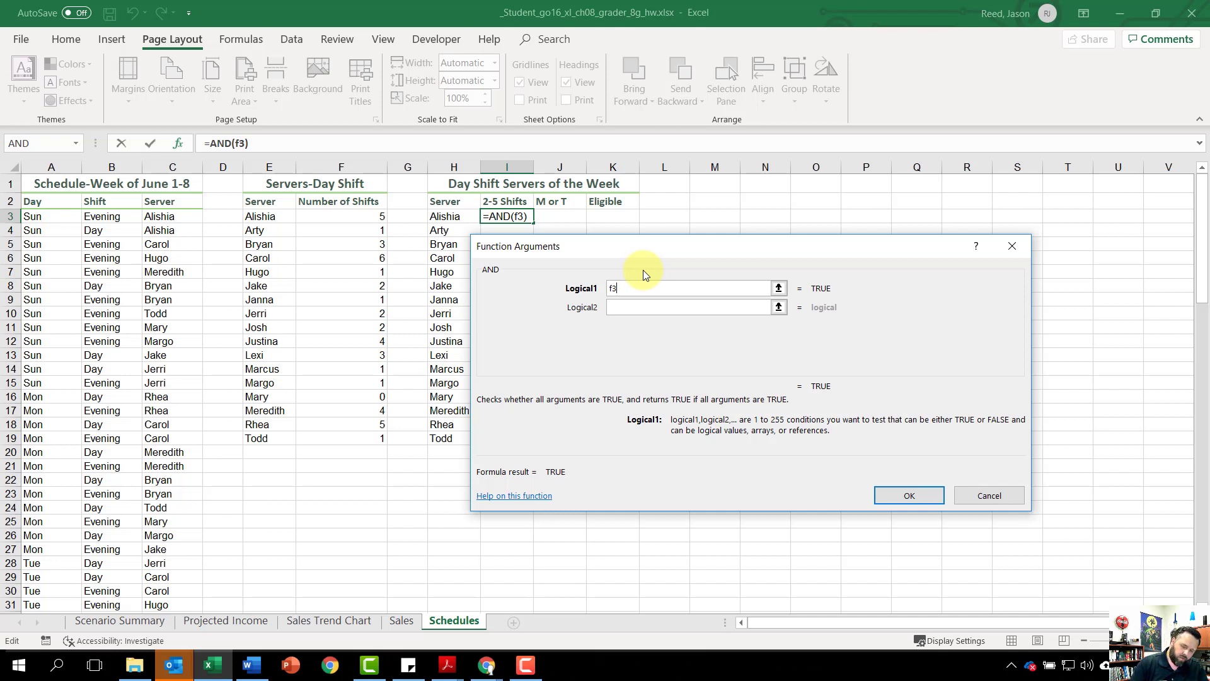
type(">")
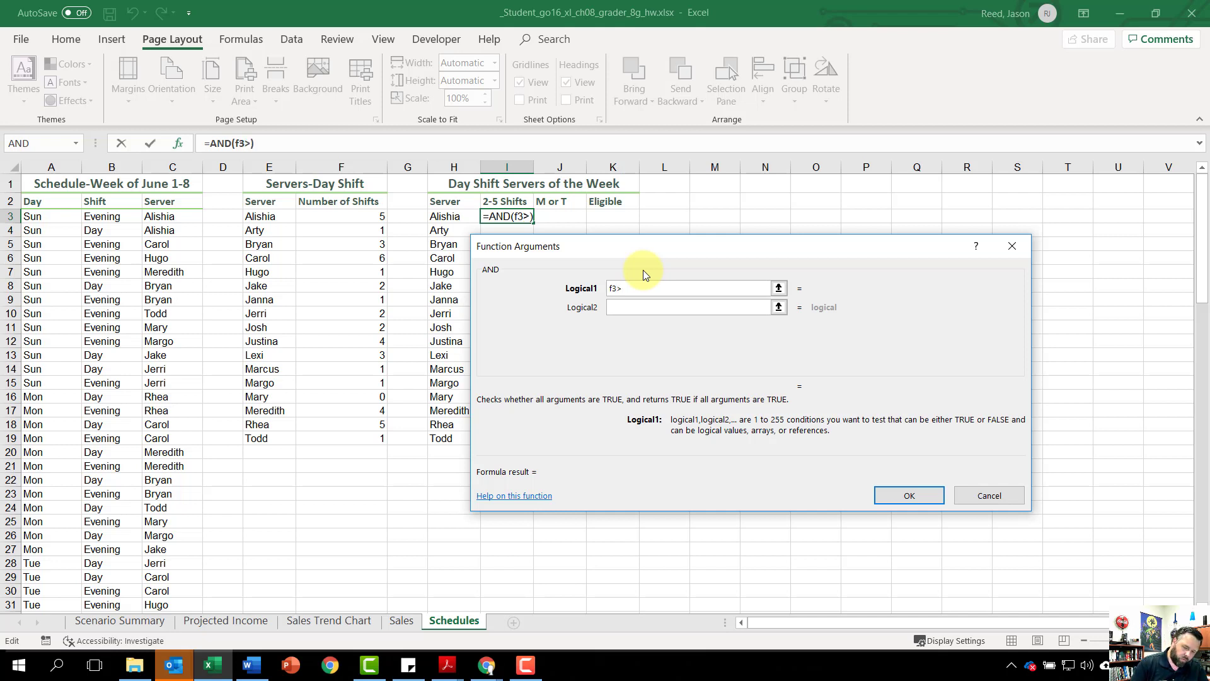
type("=2")
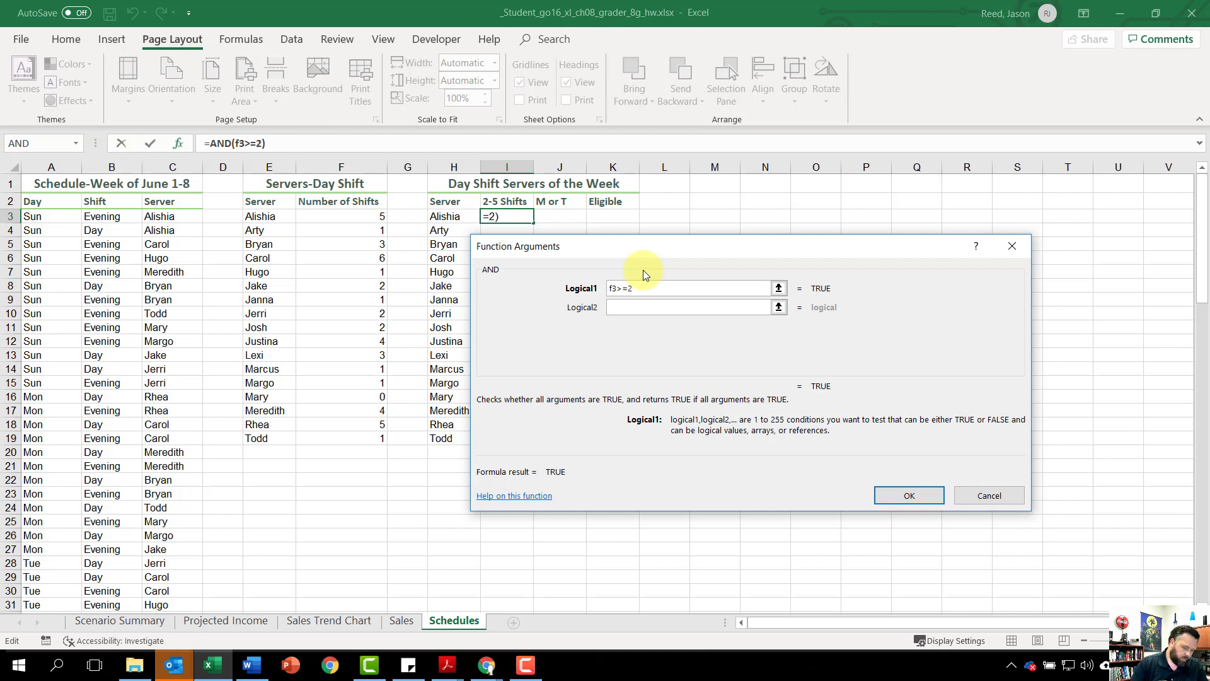
Step: Complete the AND function with F3<=5 as the second condition and fill the formula down to I19
left_click(660, 310)
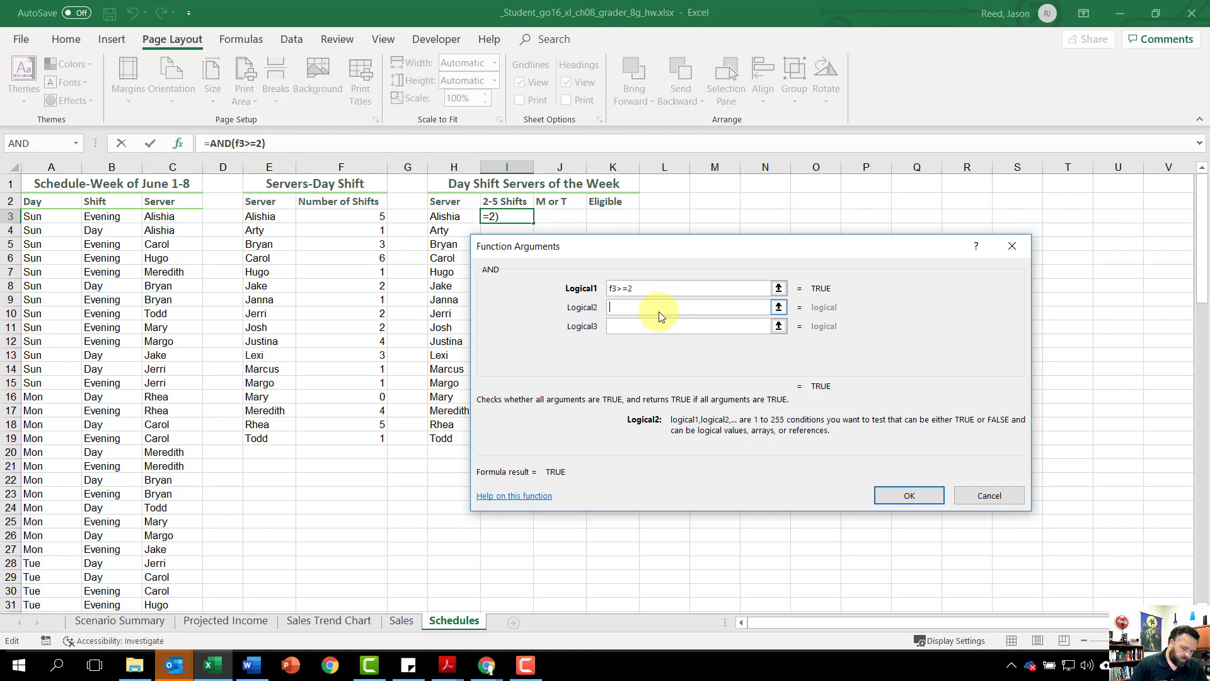
type("f3")
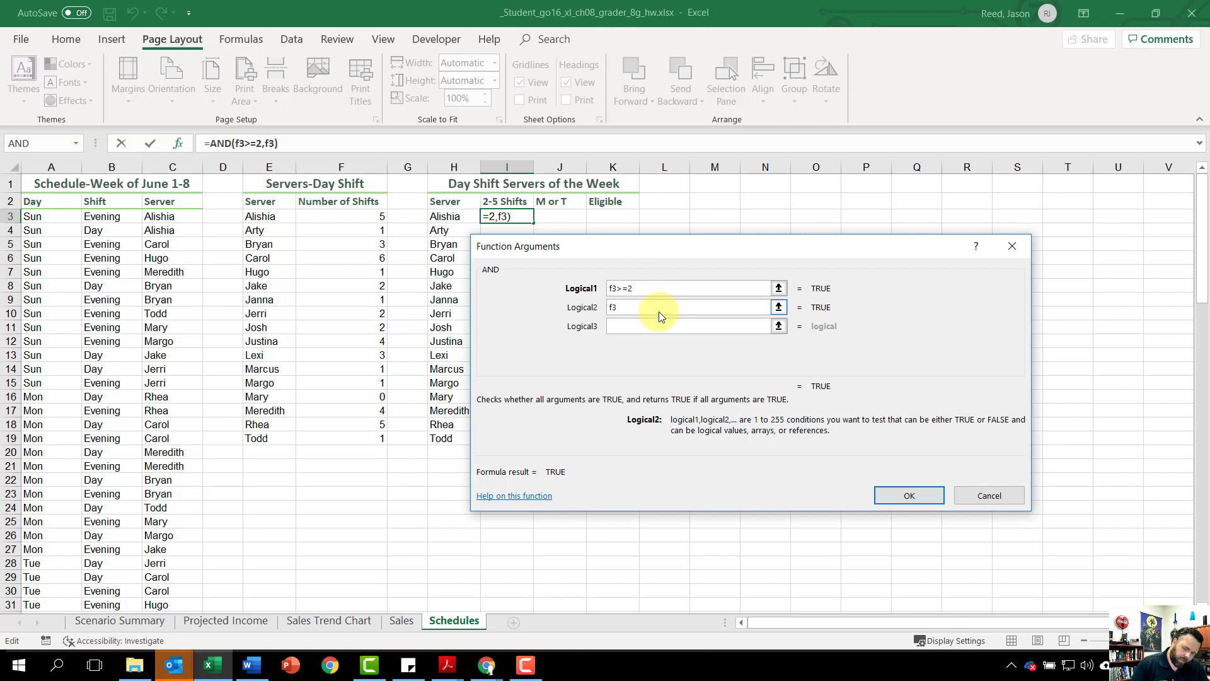
type("<")
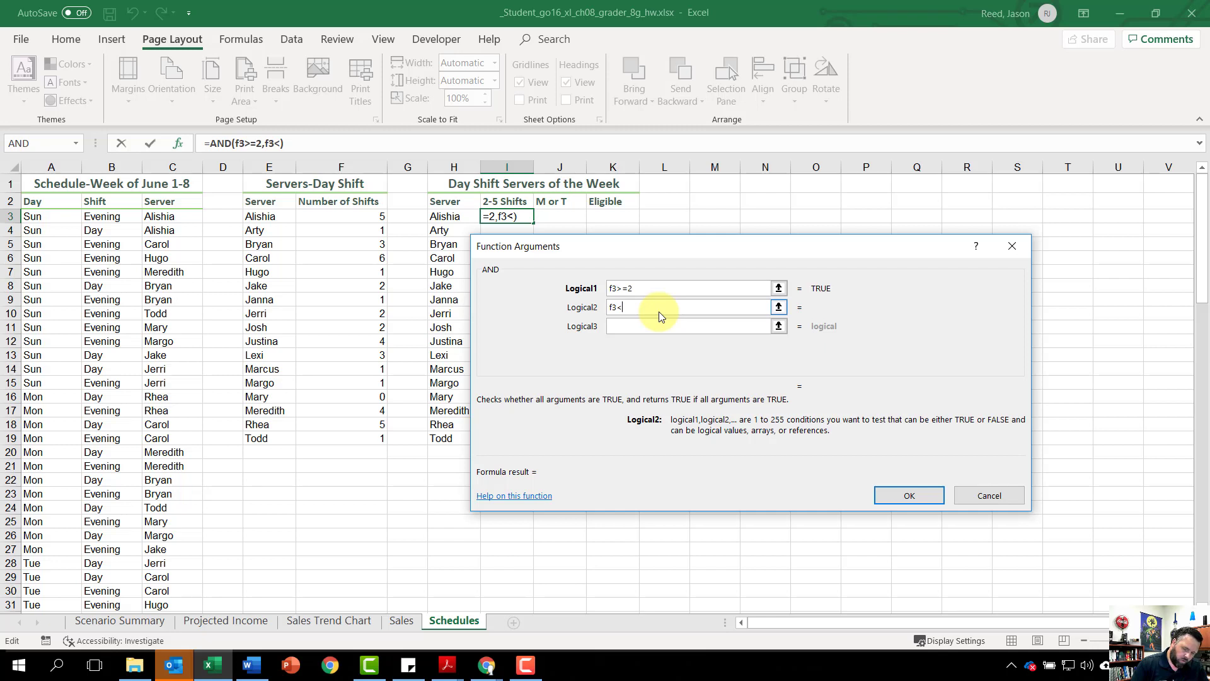
type("=5")
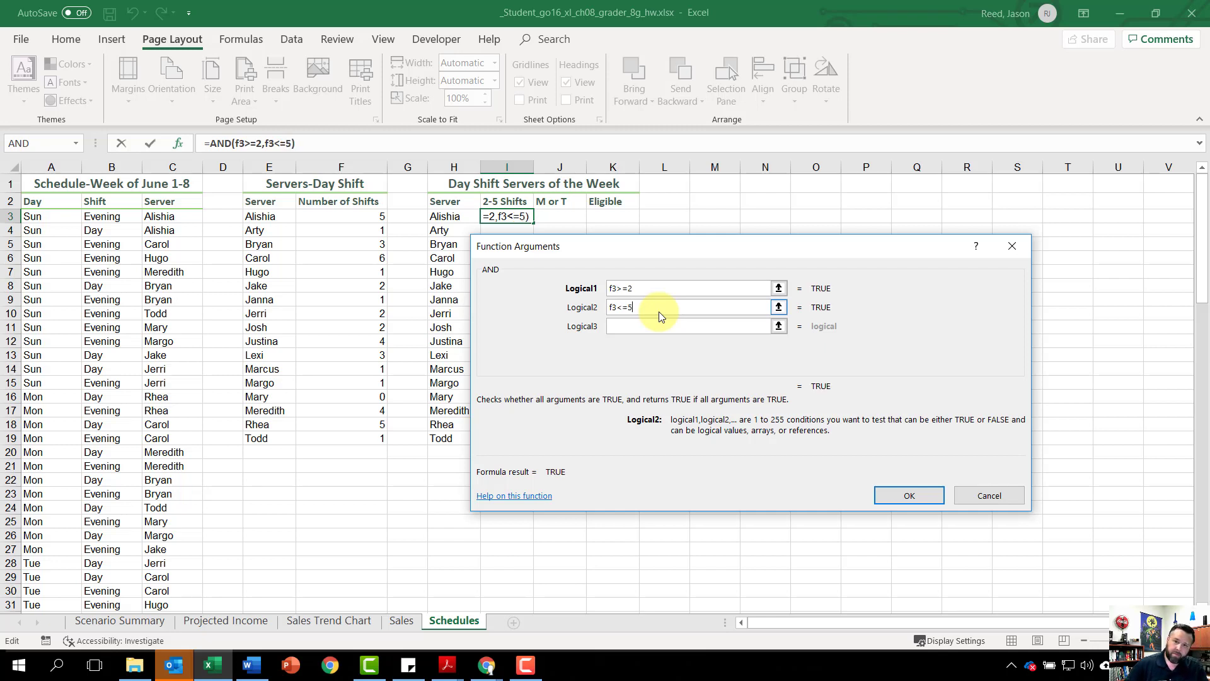
left_click(626, 289)
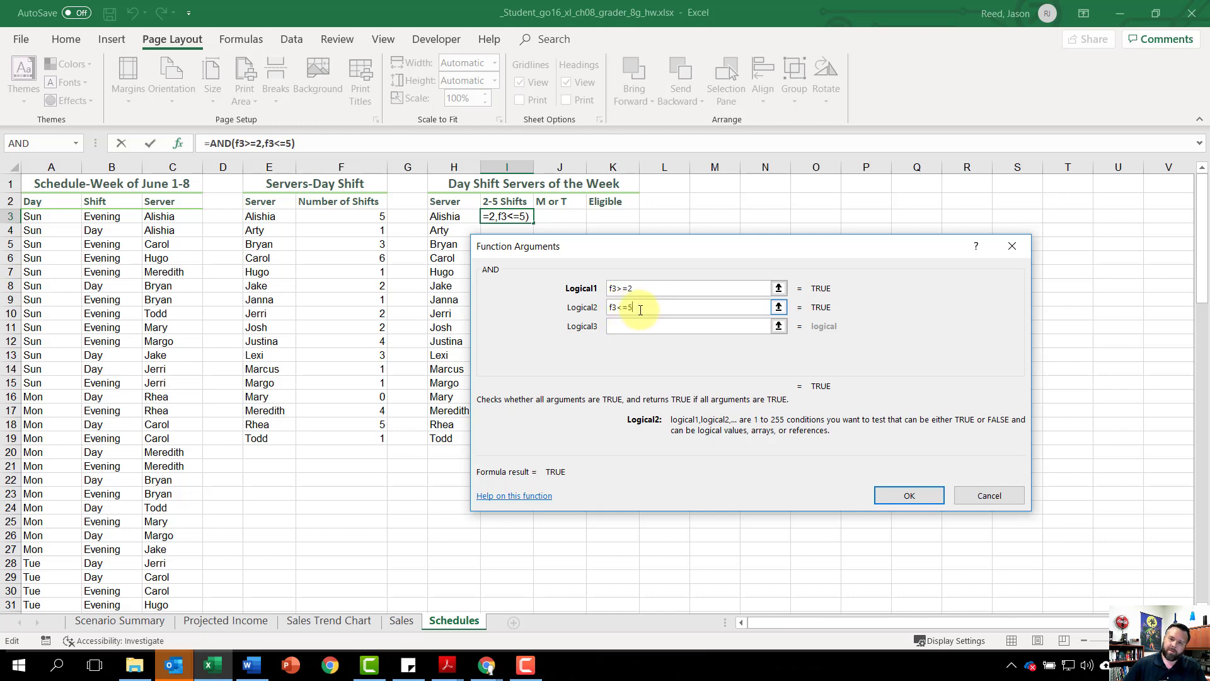
left_click(912, 496)
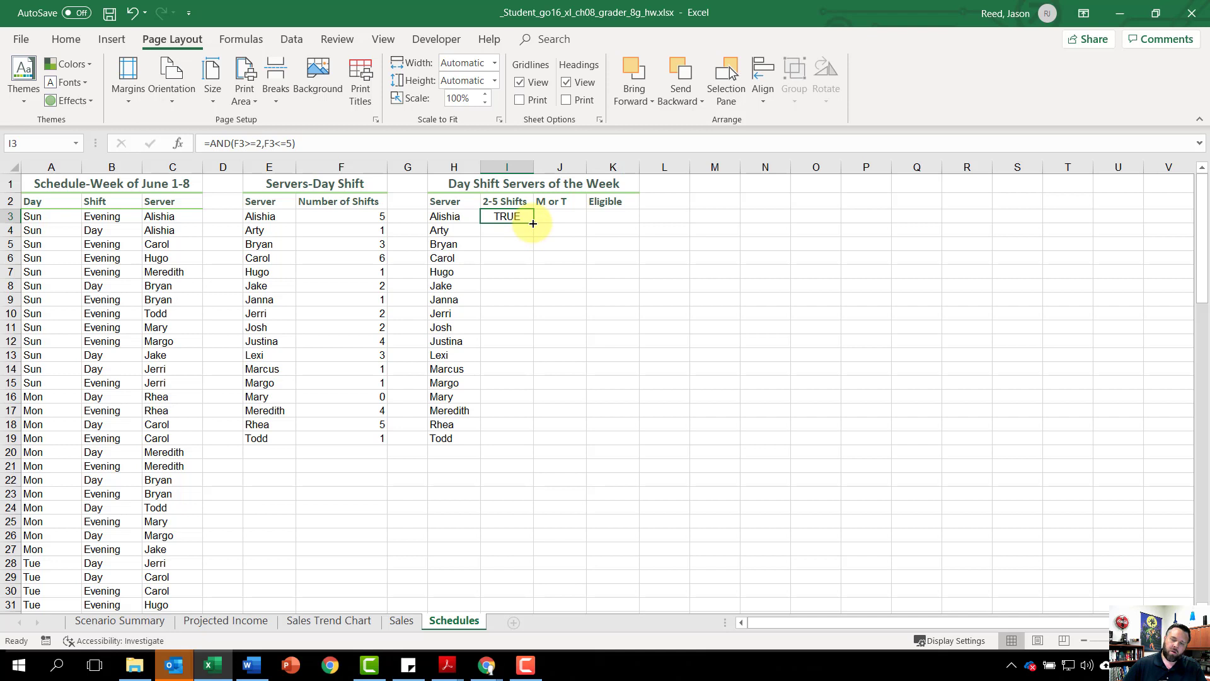
left_click_drag(532, 223, 544, 449)
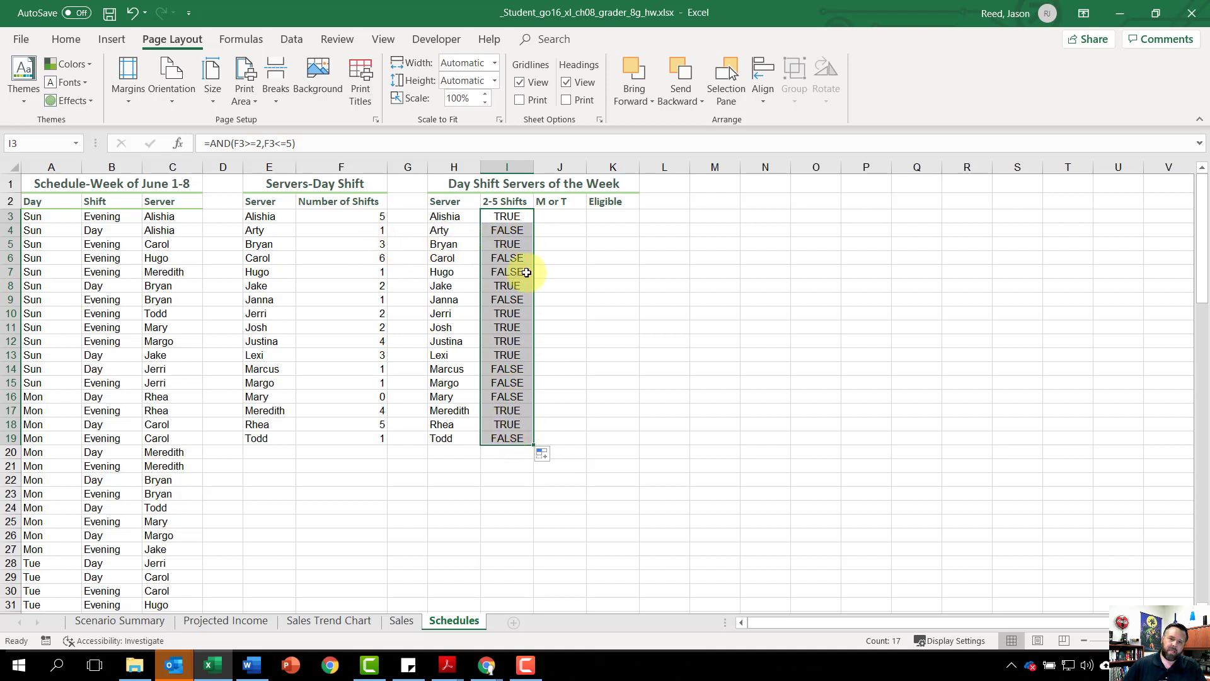
Step: Insert a COUNTIFS function in J3 with Server as the first criteria range and H3 as its criterion
left_click(565, 216)
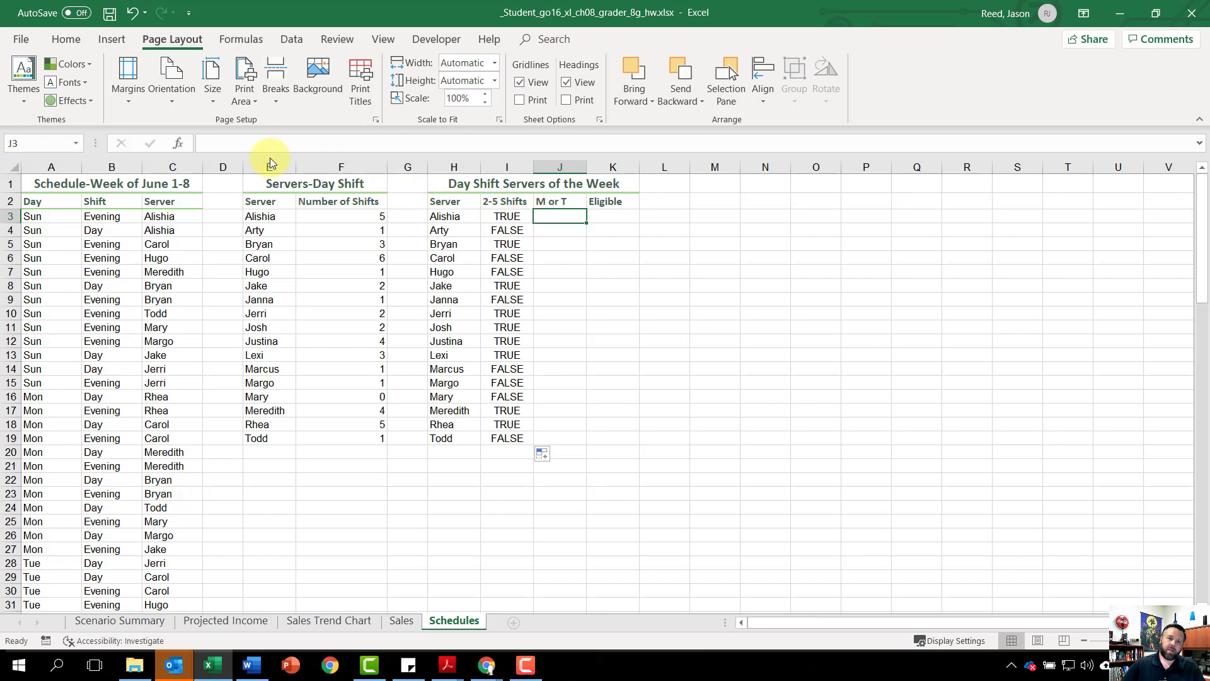
left_click(181, 137)
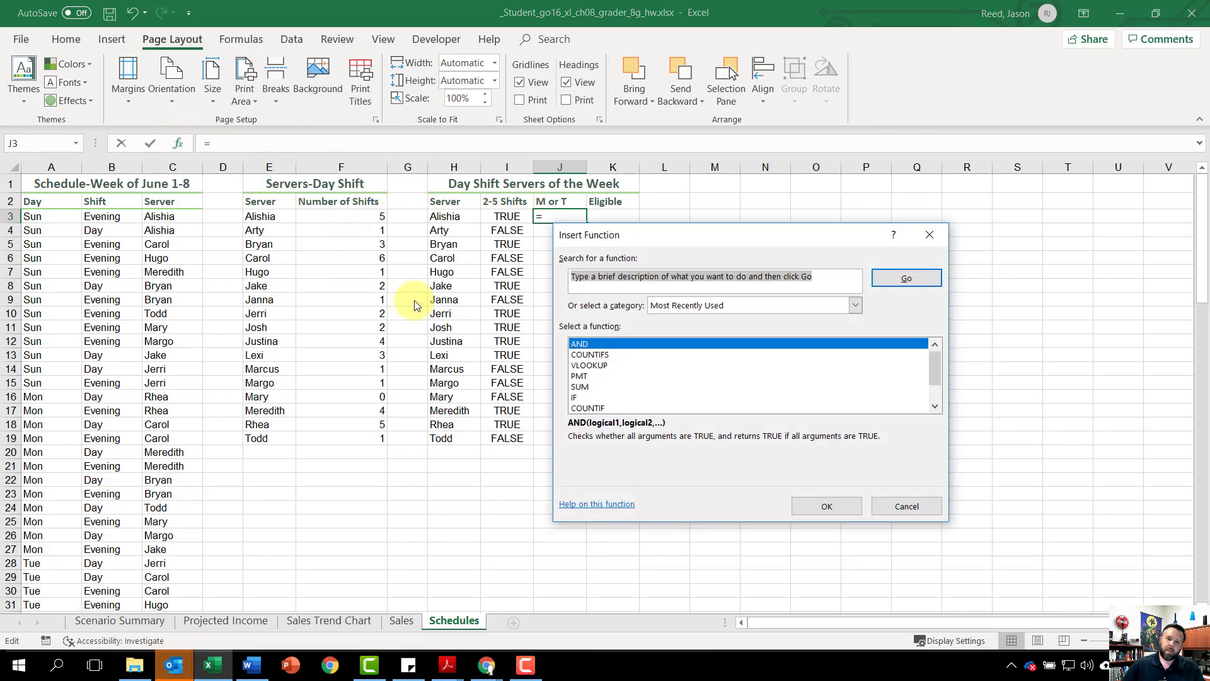
left_click(604, 354)
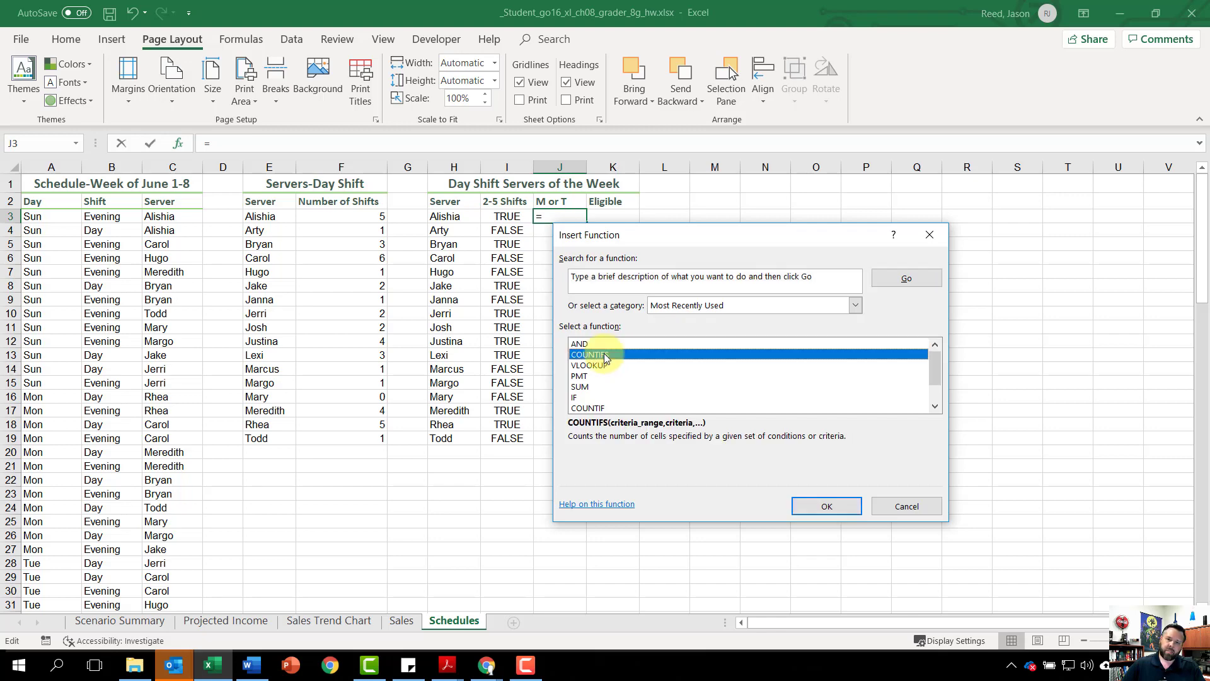
left_click(833, 505)
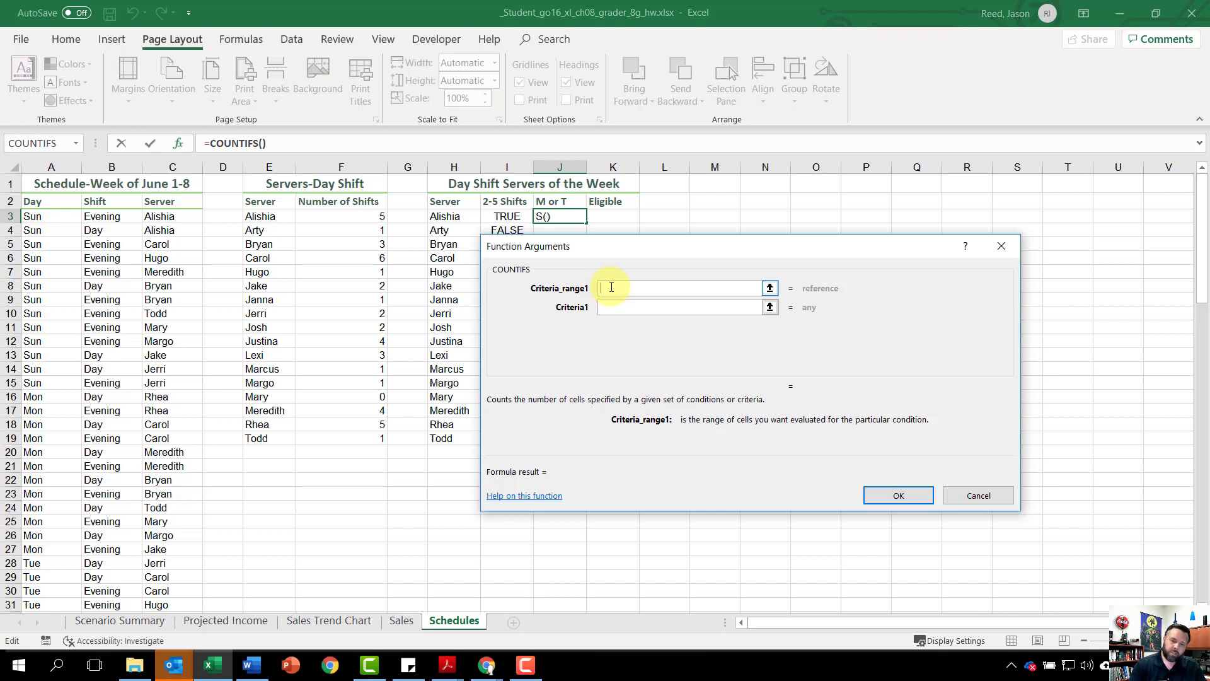
type("serve")
type("r")
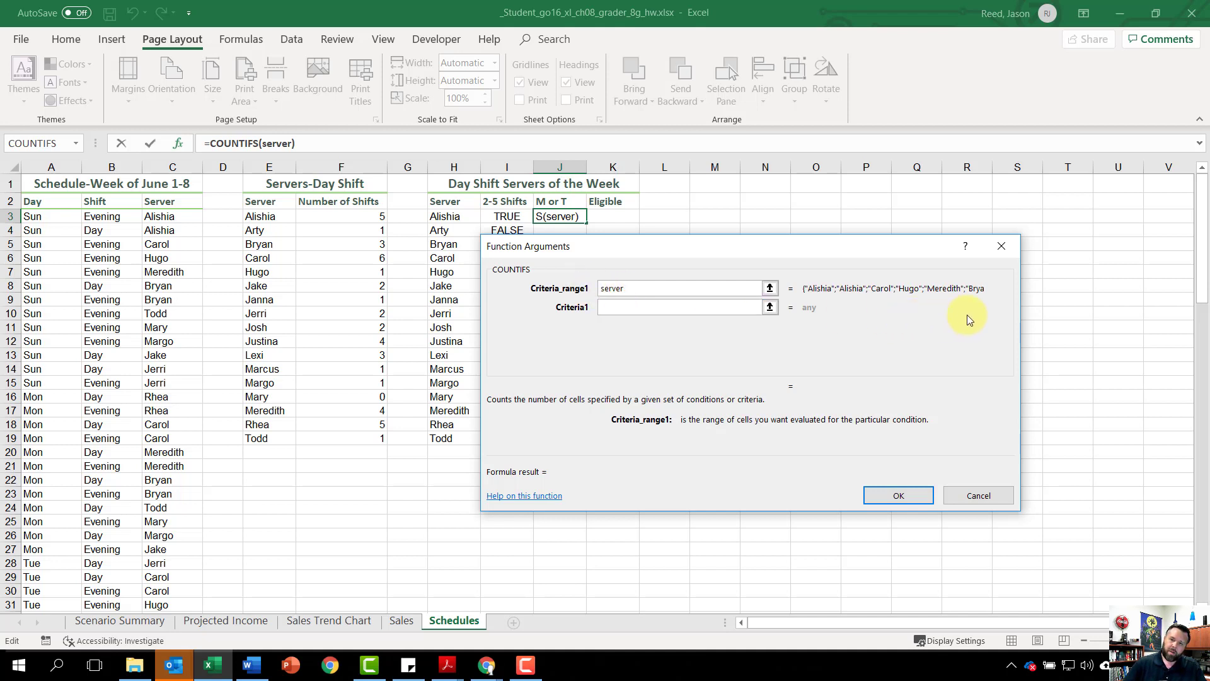
left_click(655, 307)
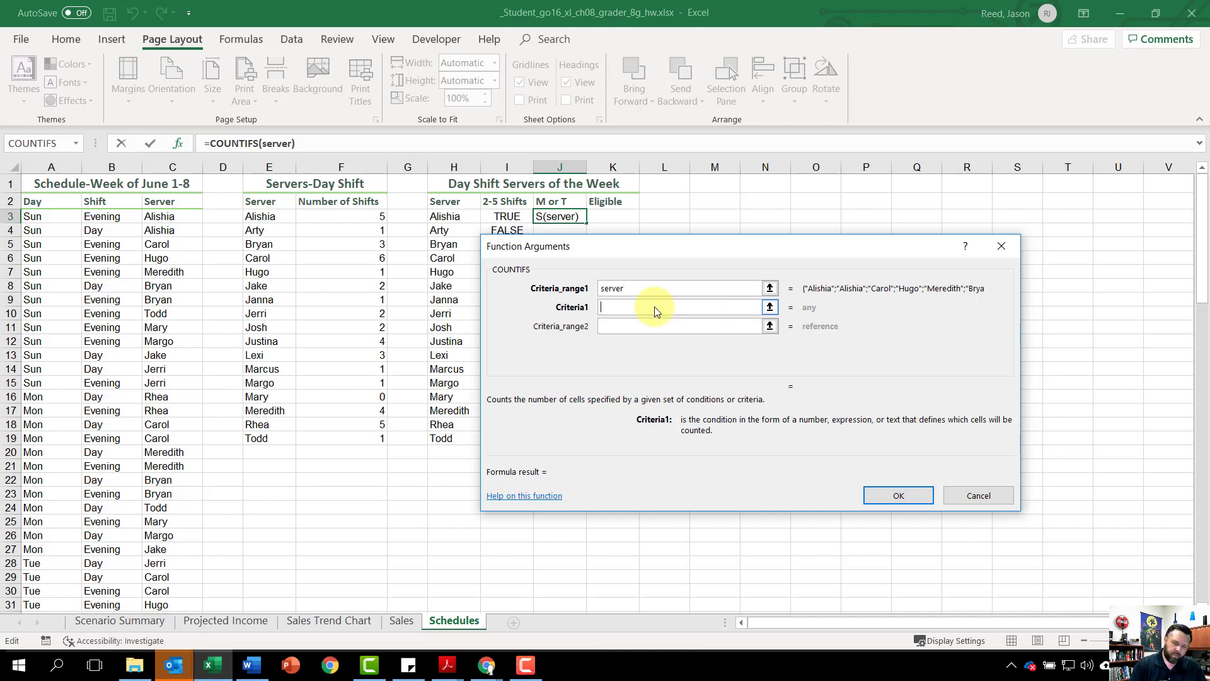
type("h3")
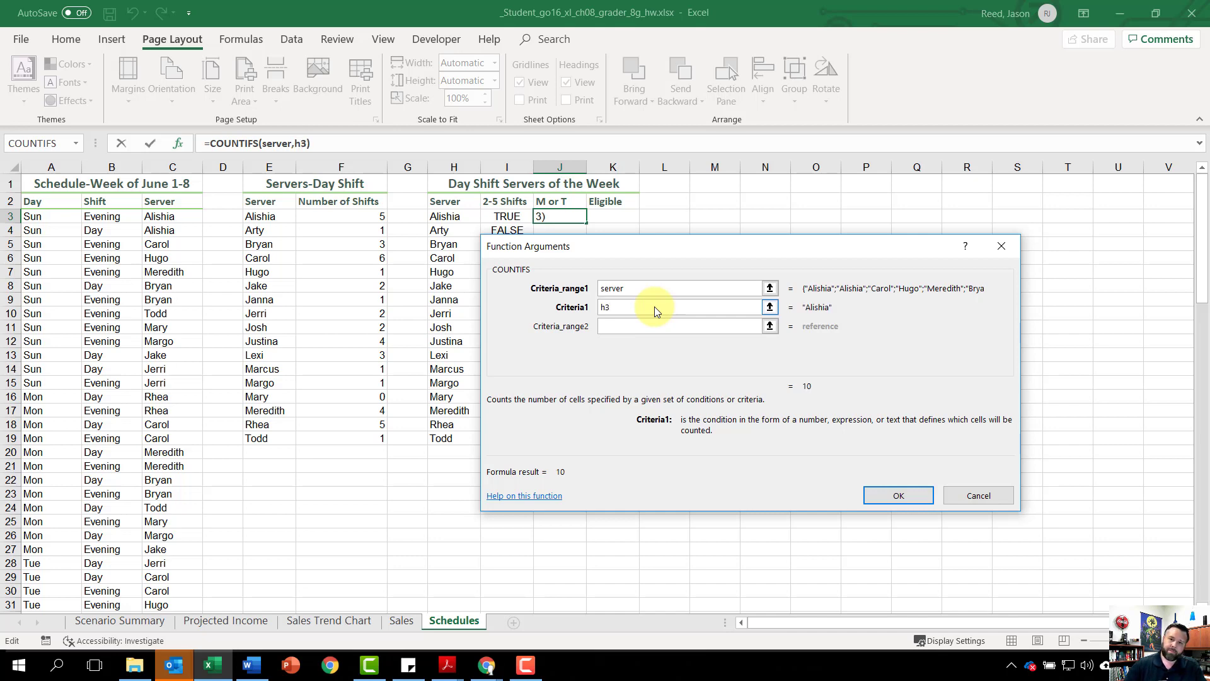
Step: Complete the COUNTIFS in J3 with Day as the second criteria range and "Mon" as its criterion
left_click(632, 331)
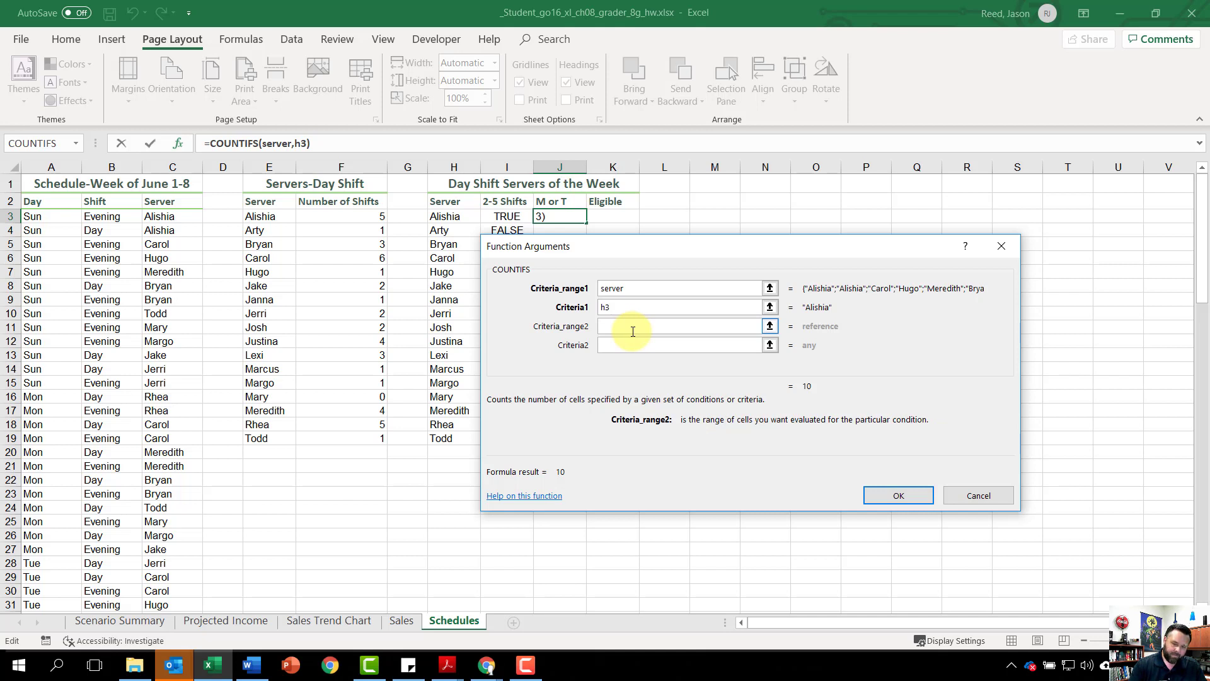
type("Day")
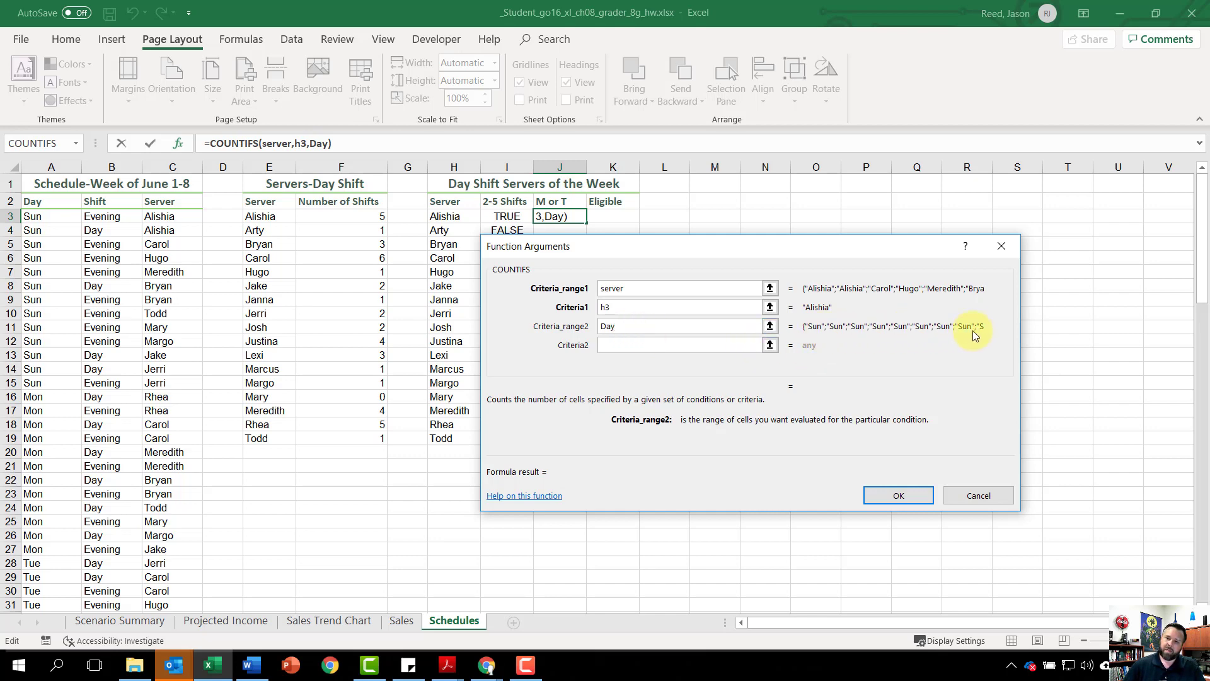
left_click(671, 345)
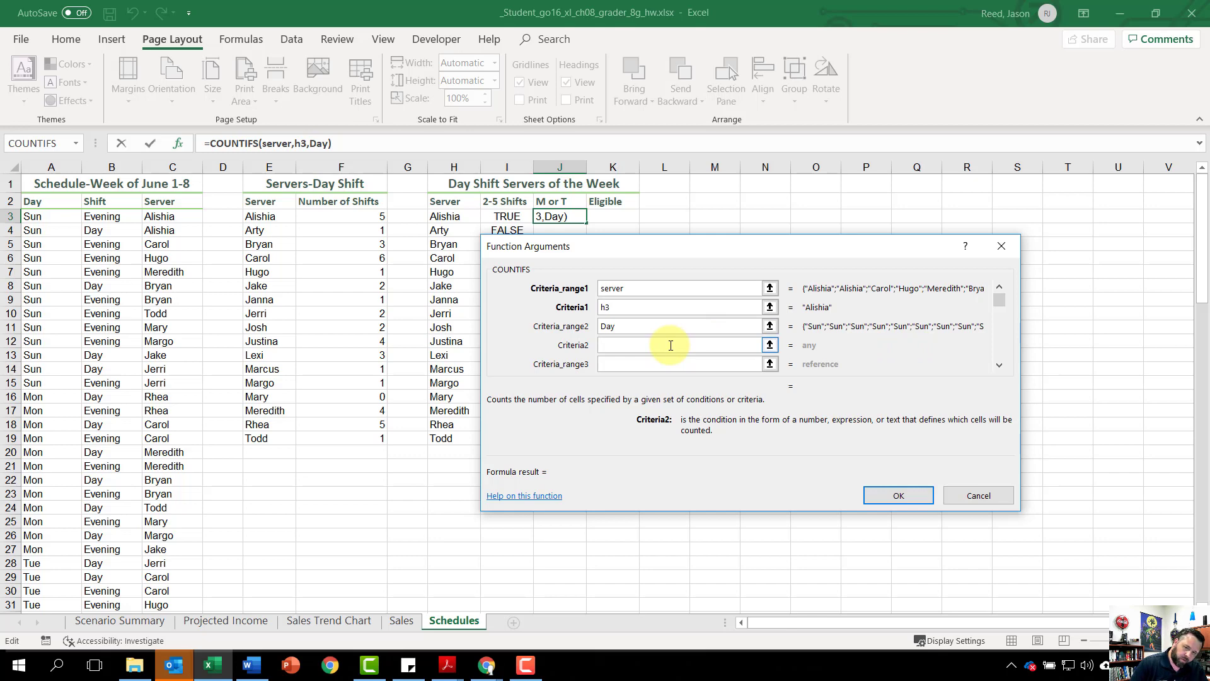
type("\"")
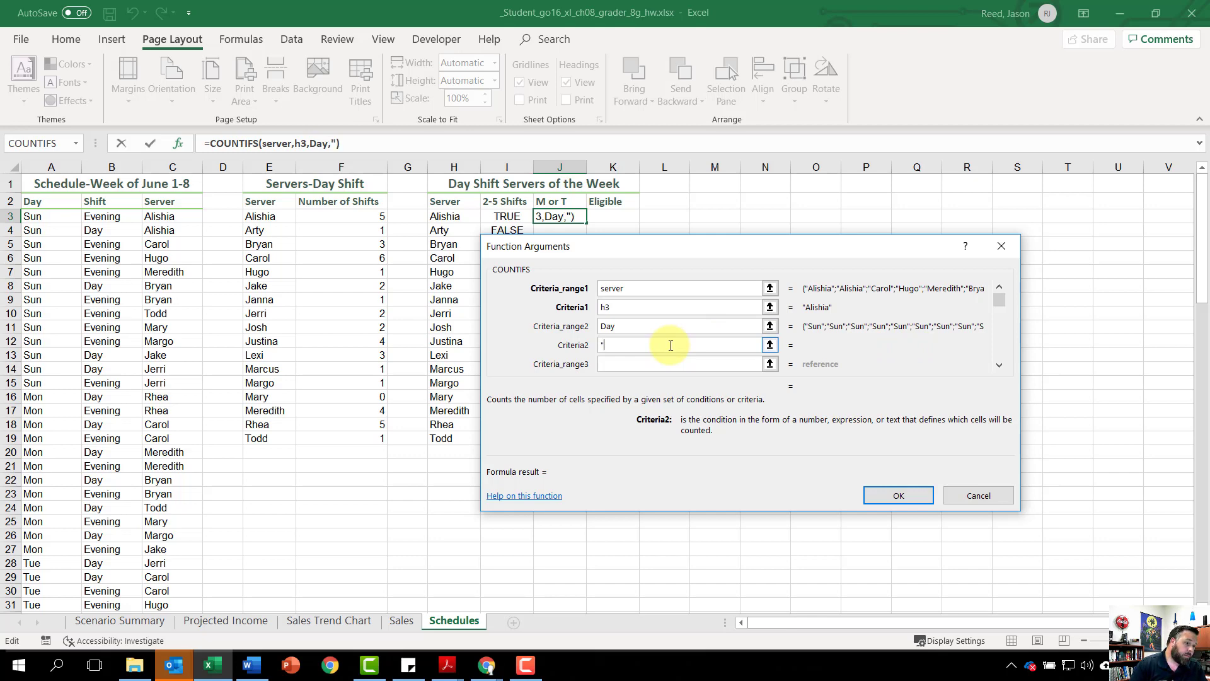
type("Mon")
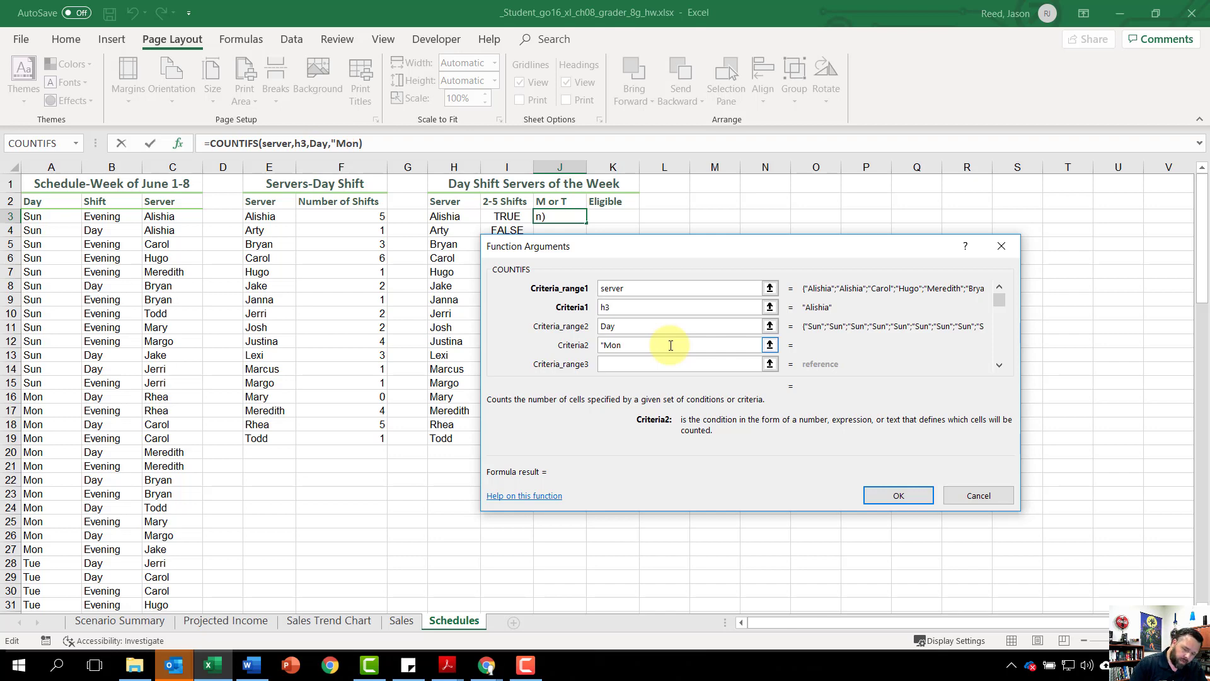
type("\"")
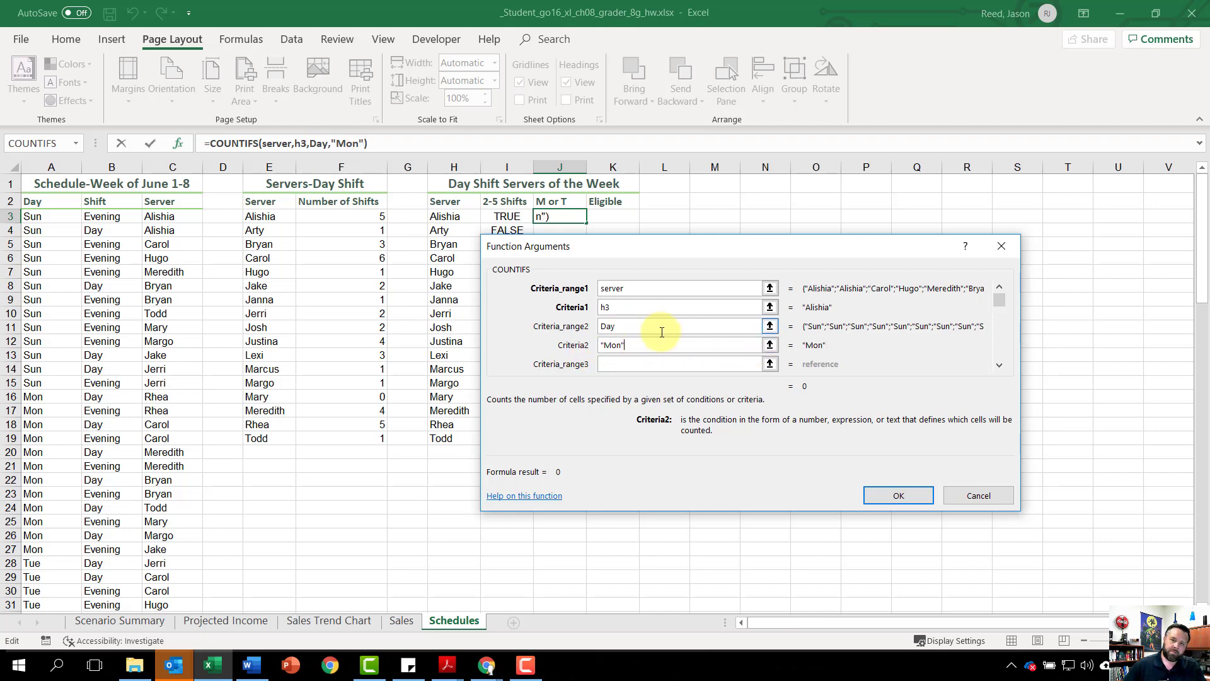
left_click(898, 497)
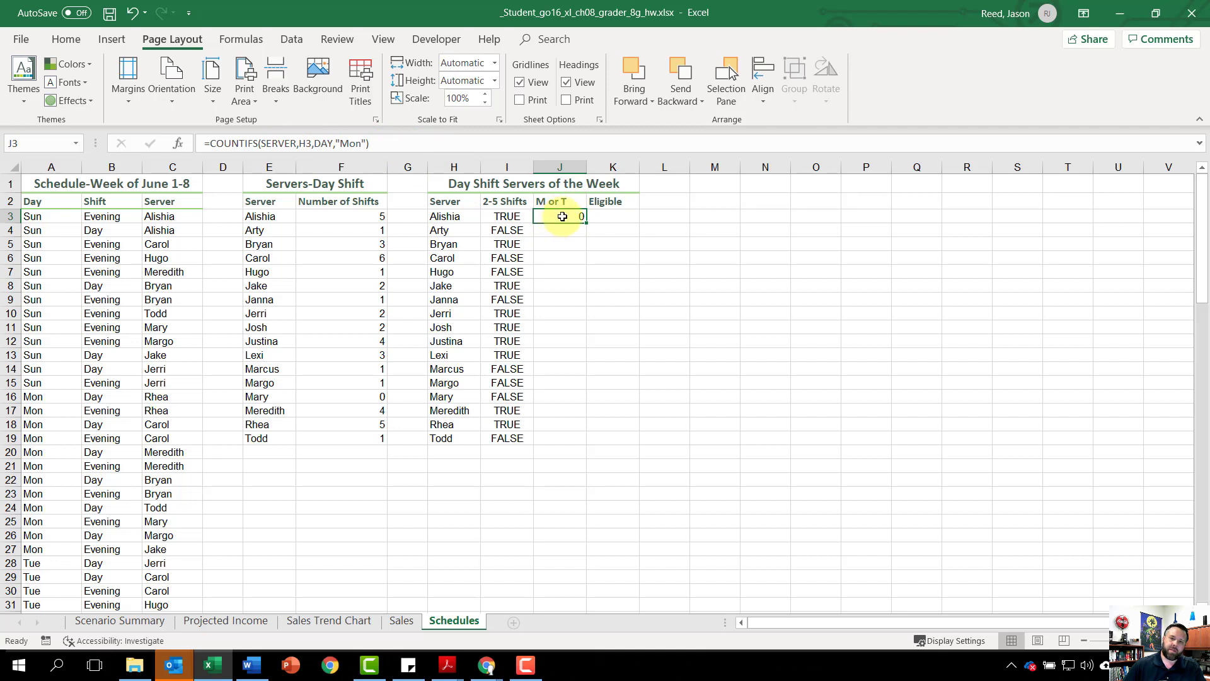
Step: Add a second COUNTIFS function to the J3 formula with Server as the first criteria range and H3 as its criterion
left_click(389, 143)
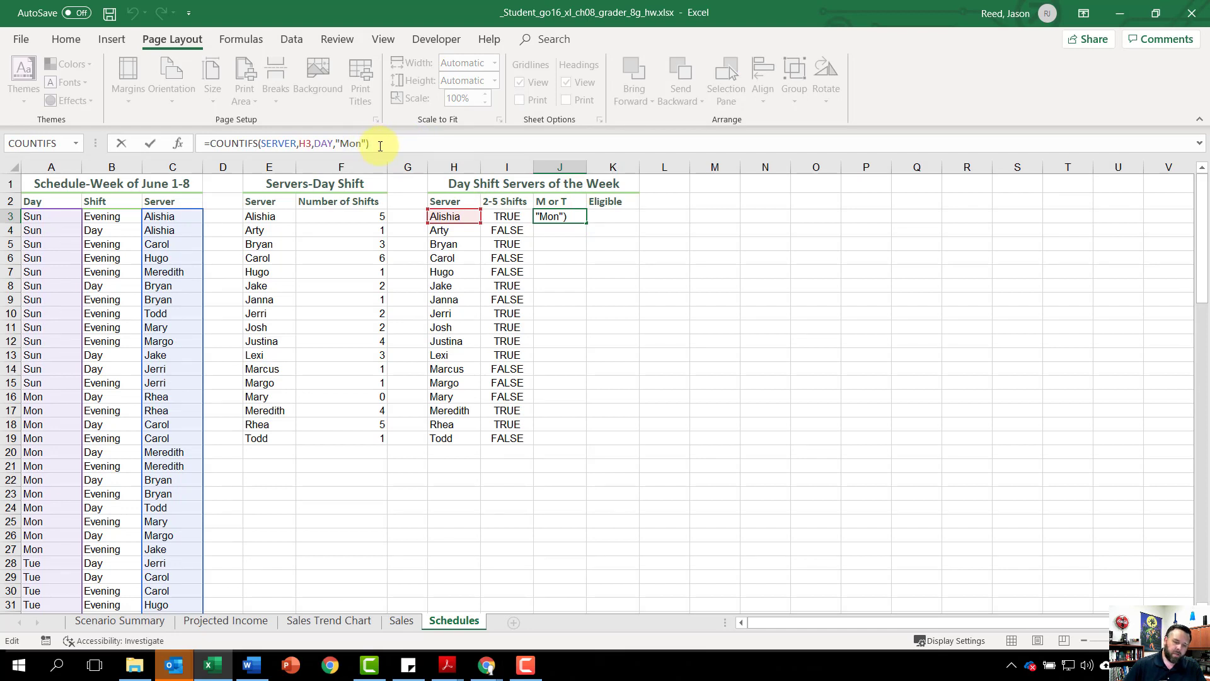
type("+")
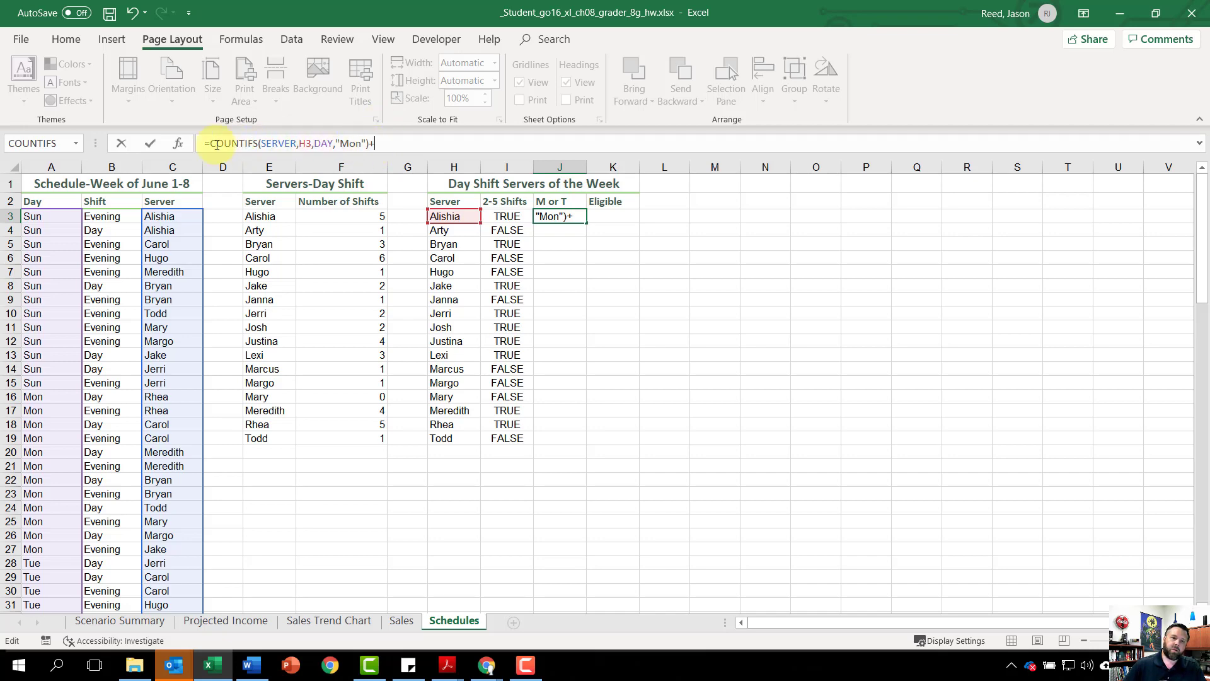
left_click(176, 145)
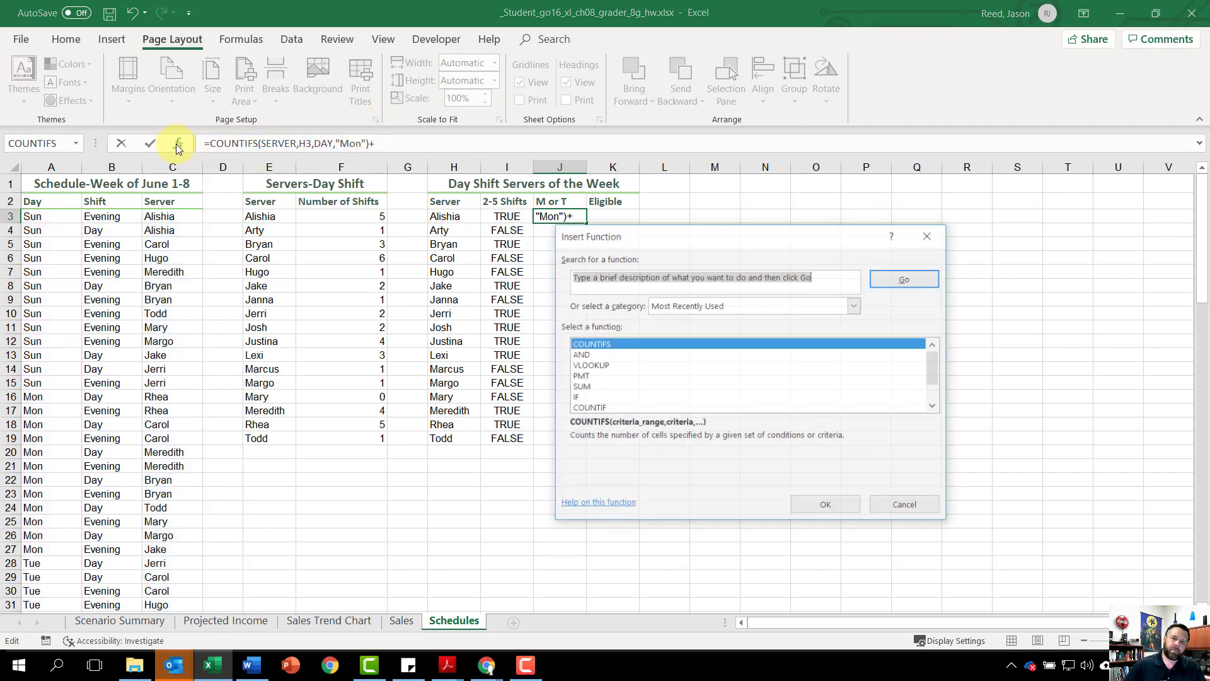
left_click(604, 346)
left_click(818, 501)
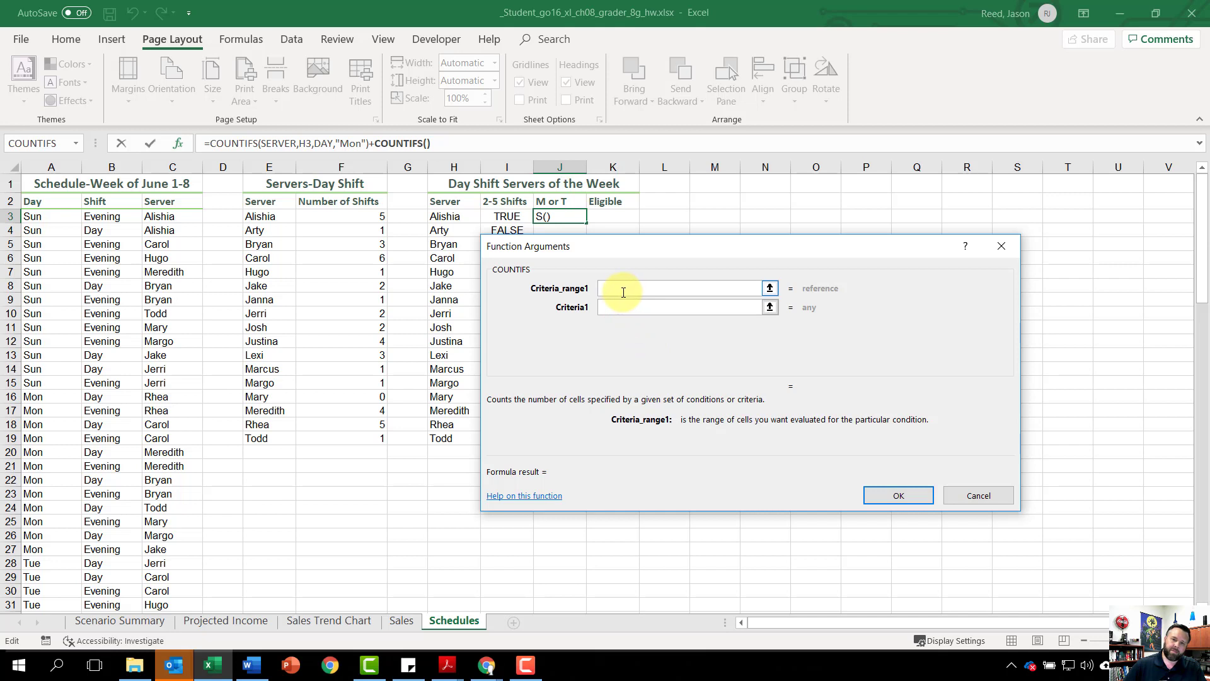
type("server")
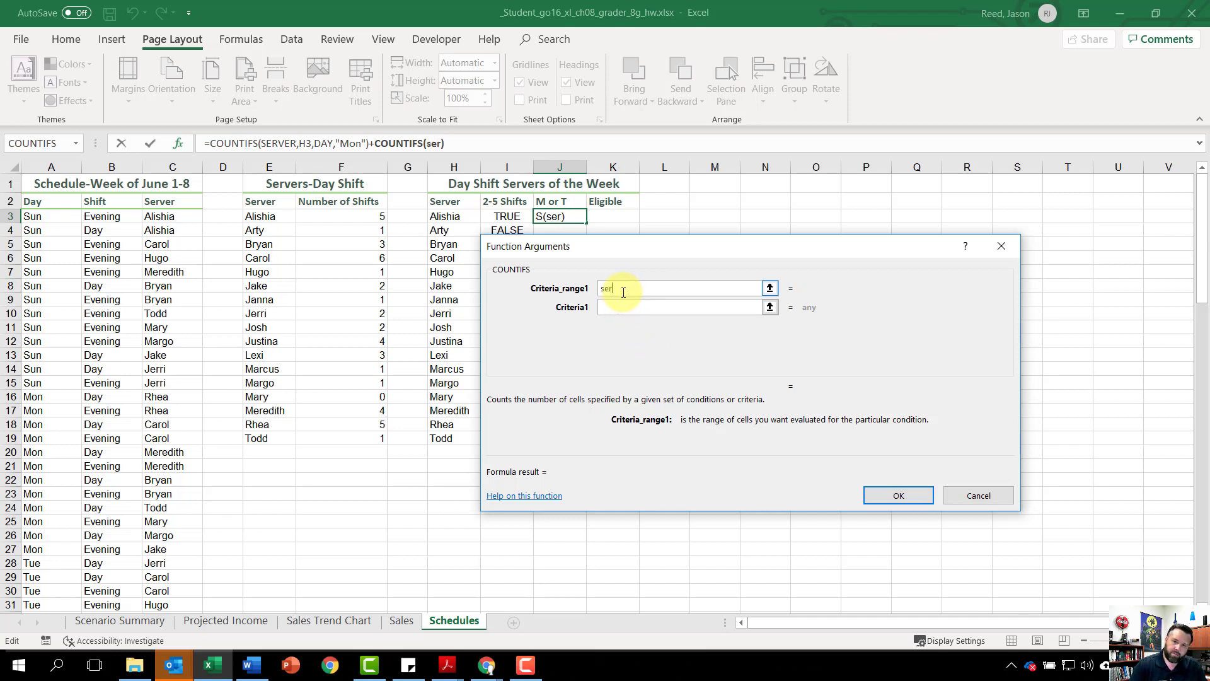
left_click(641, 309)
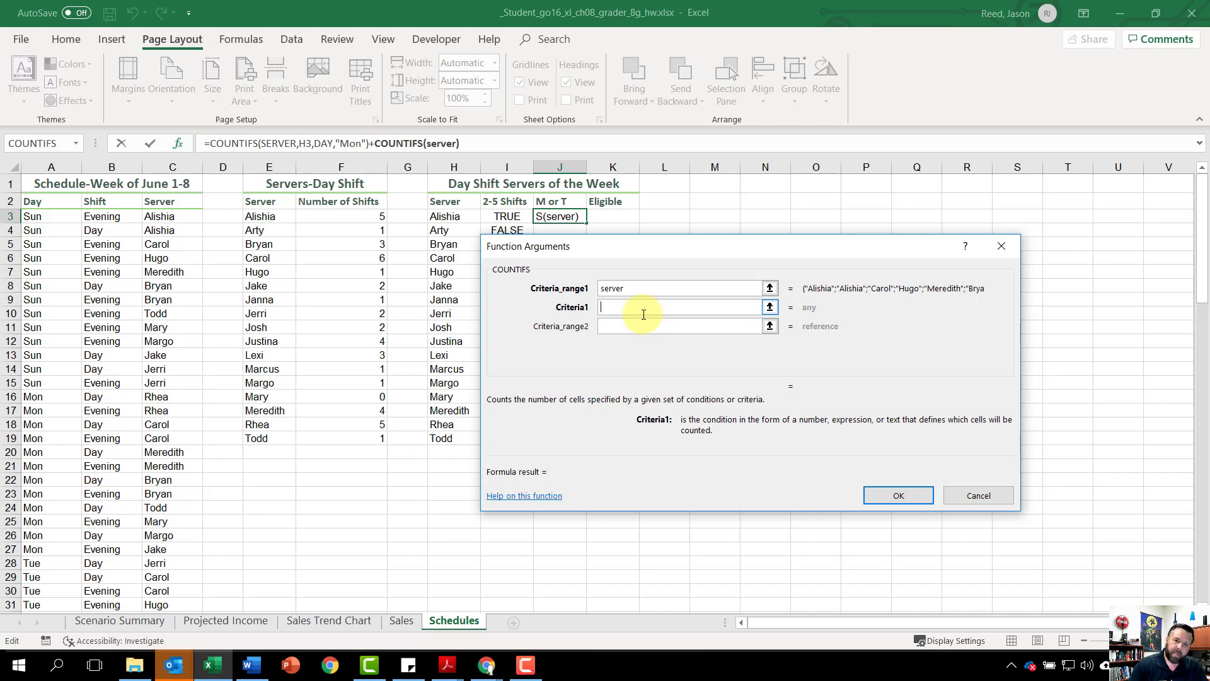
type("h3")
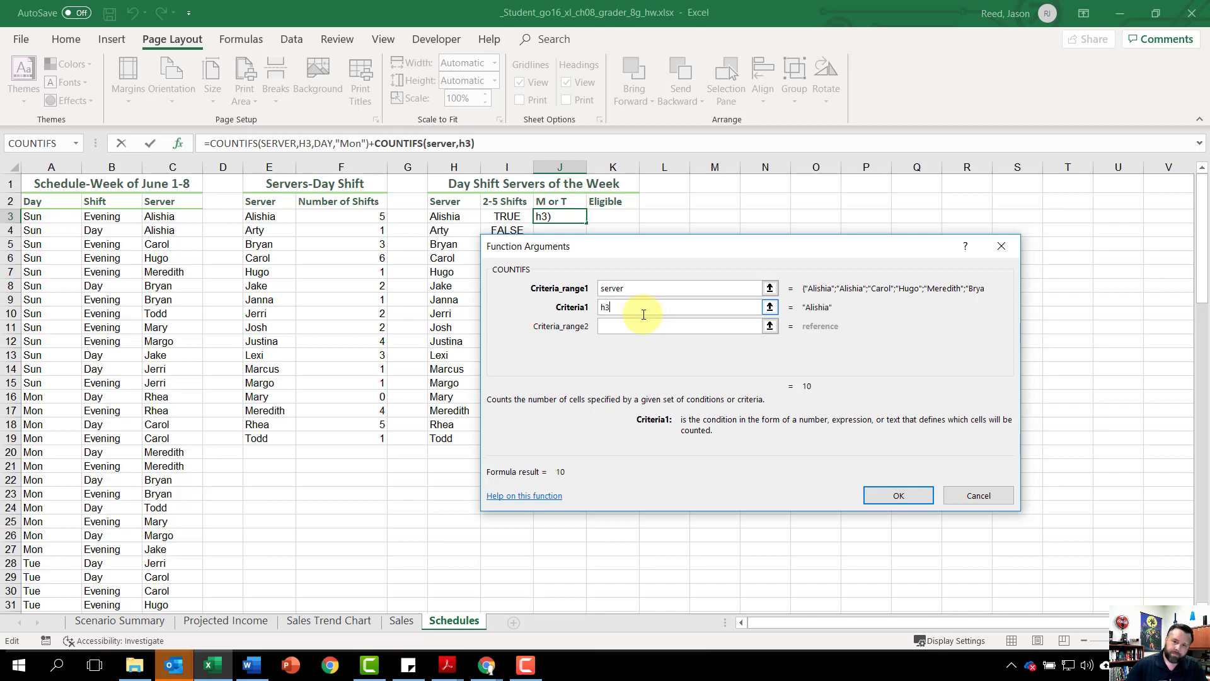
Step: Complete the second COUNTIFS with Day as the second criteria range and "Tue" as its criterion, and fill the formula down to J19
left_click(633, 325)
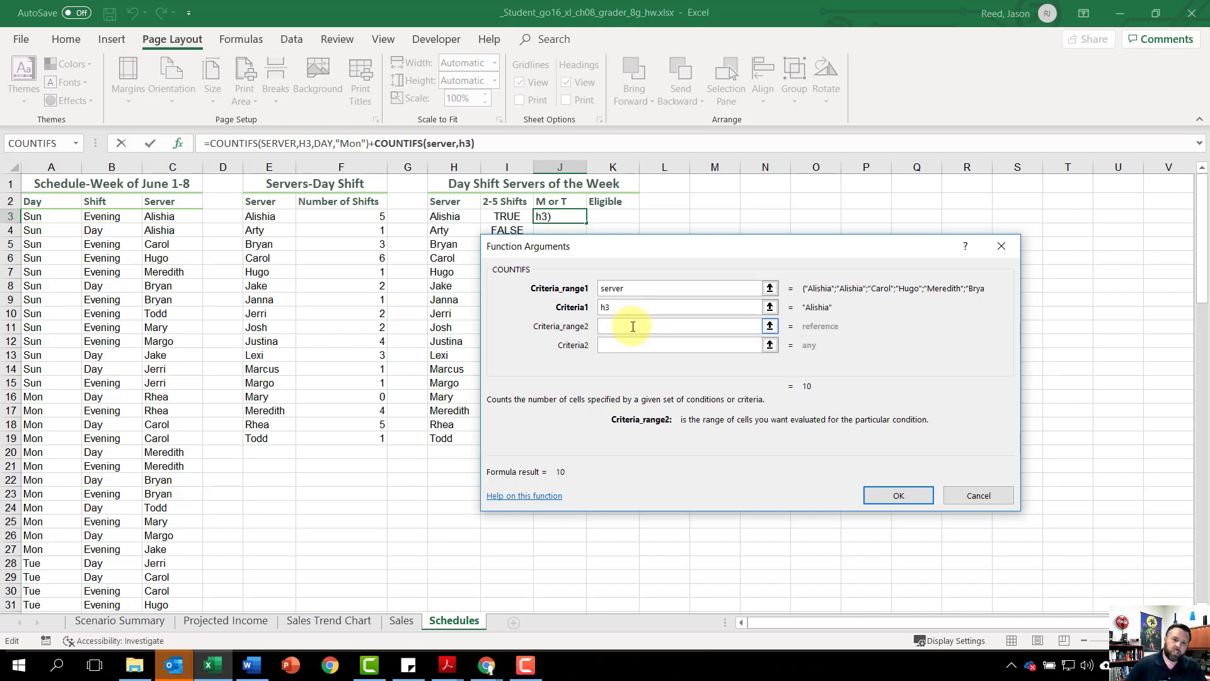
type("day")
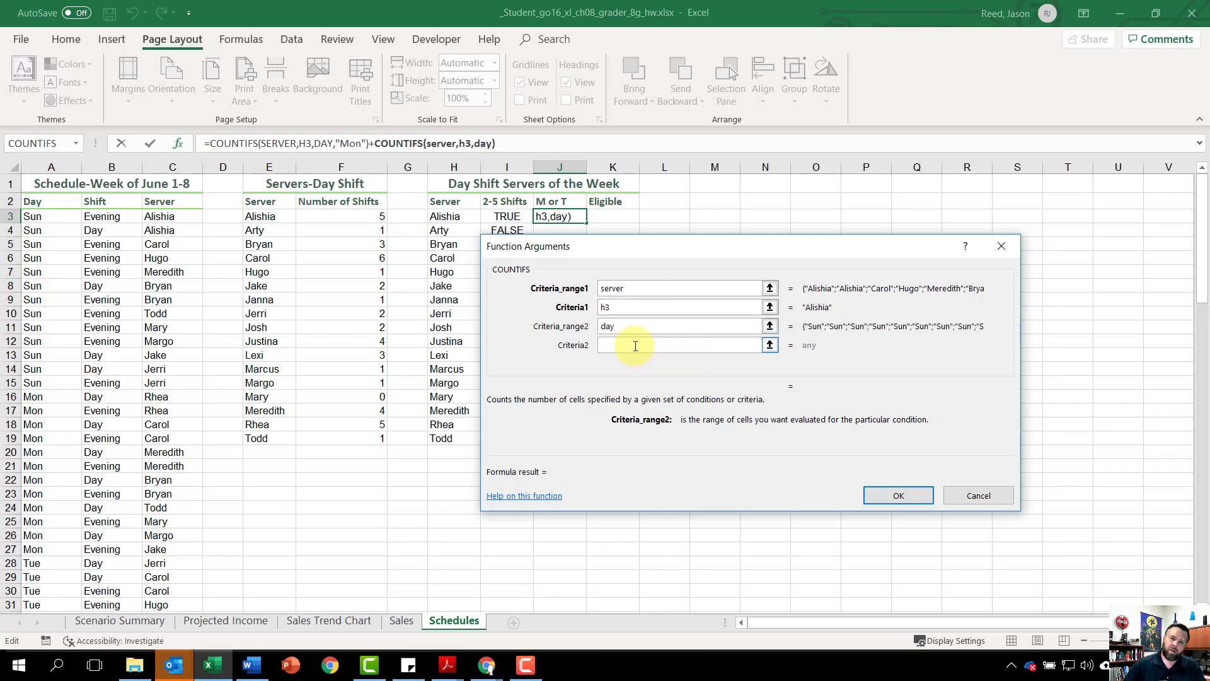
left_click(635, 346)
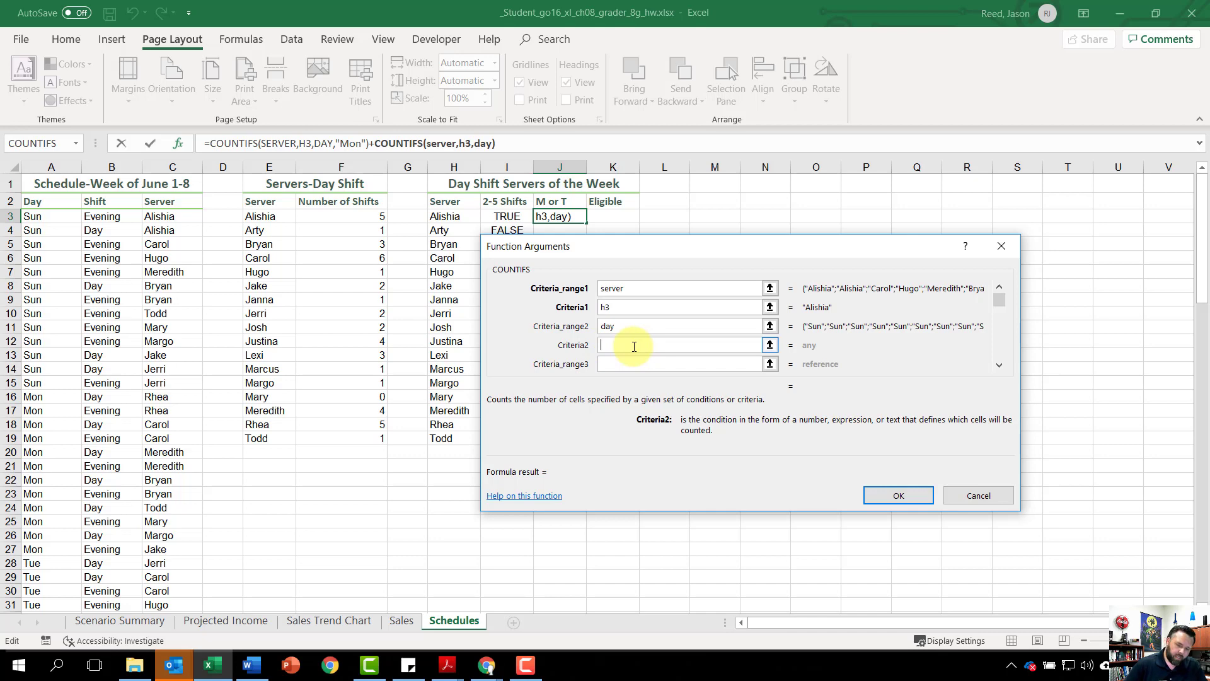
type("\"")
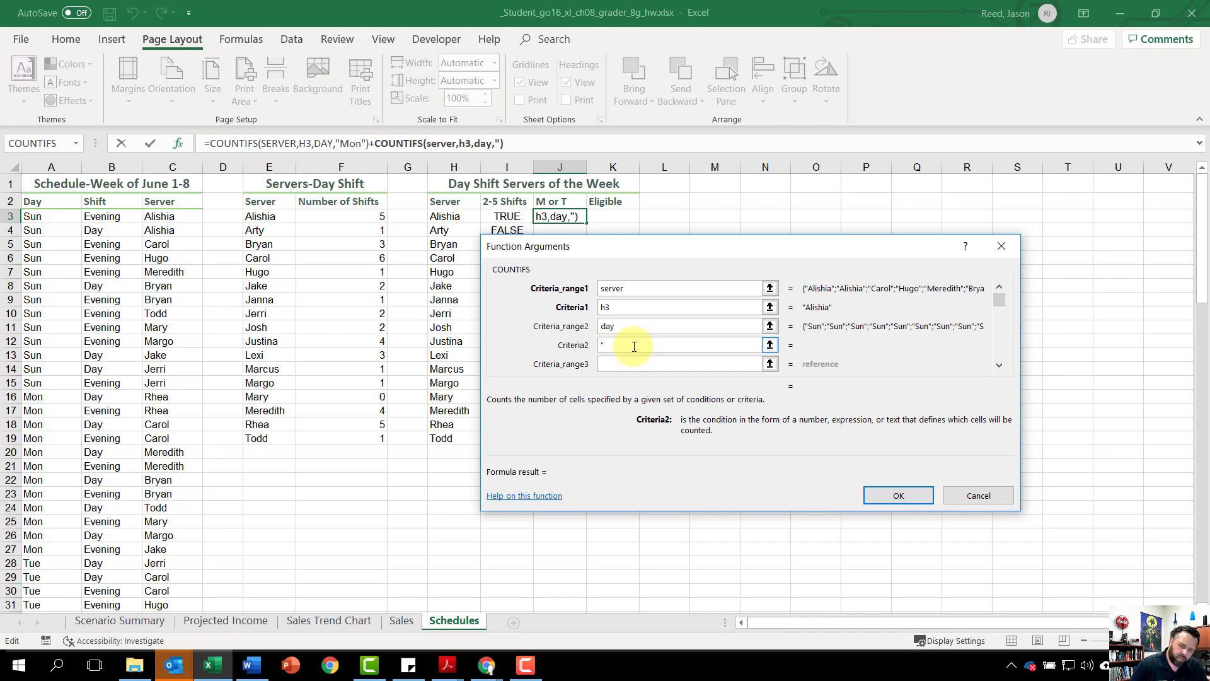
type("Tue\"")
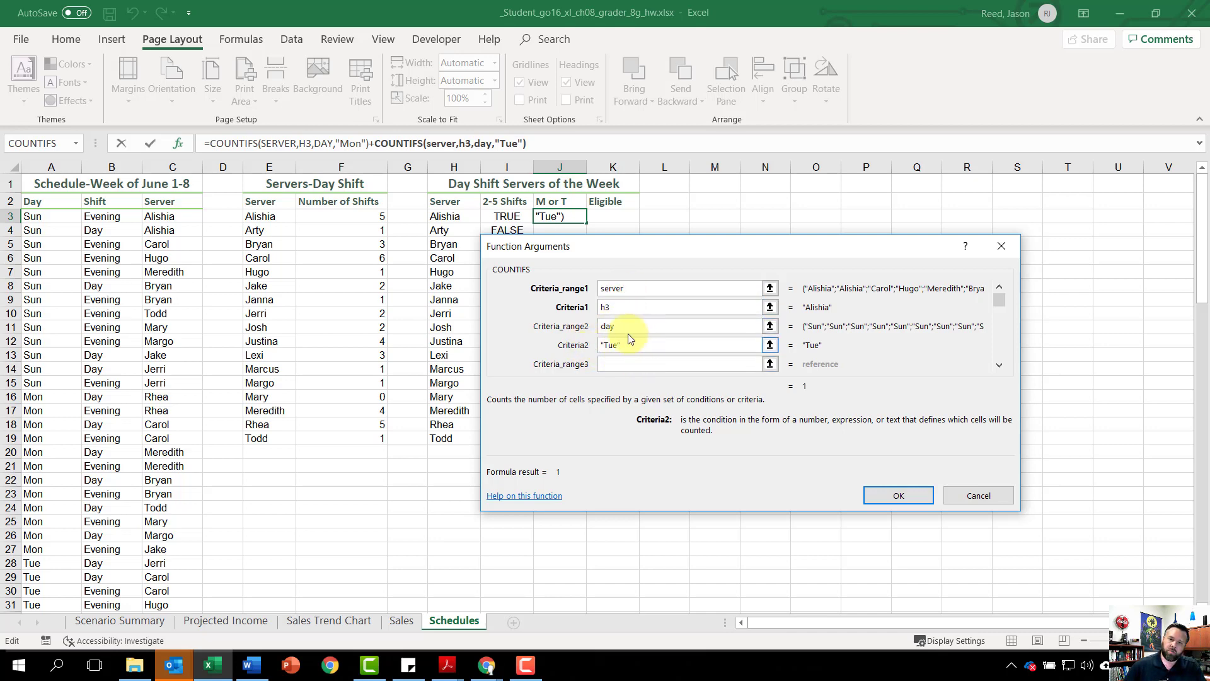
left_click(894, 496)
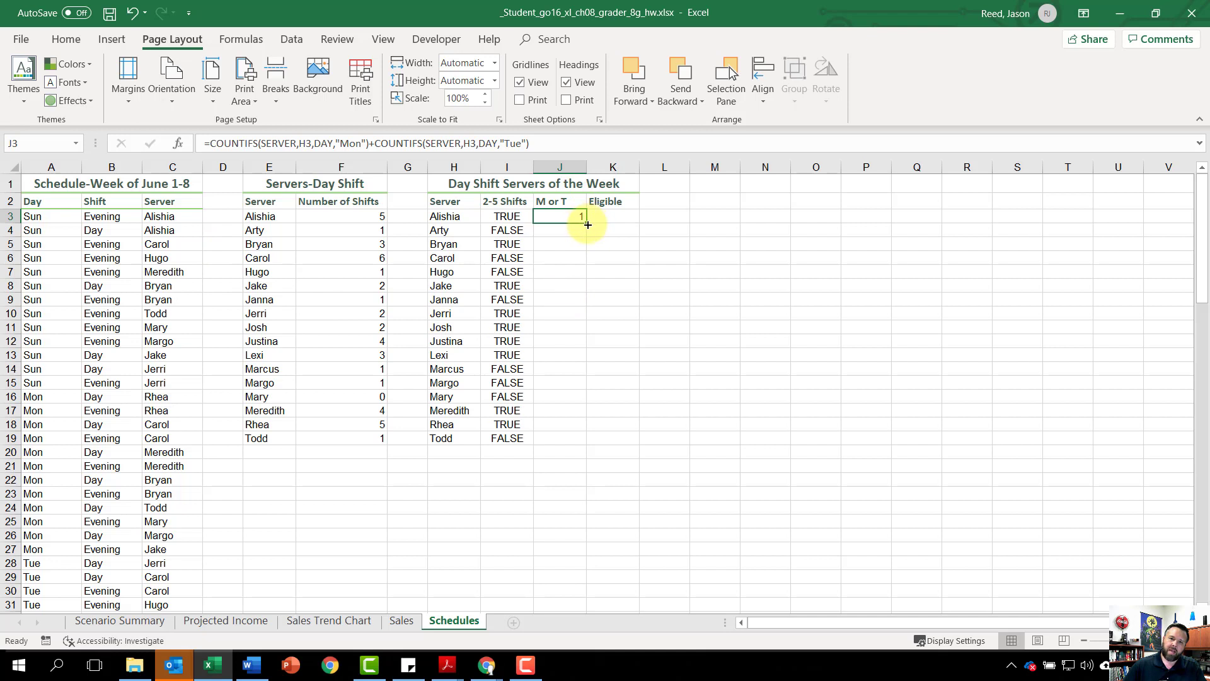
left_click_drag(587, 225, 580, 446)
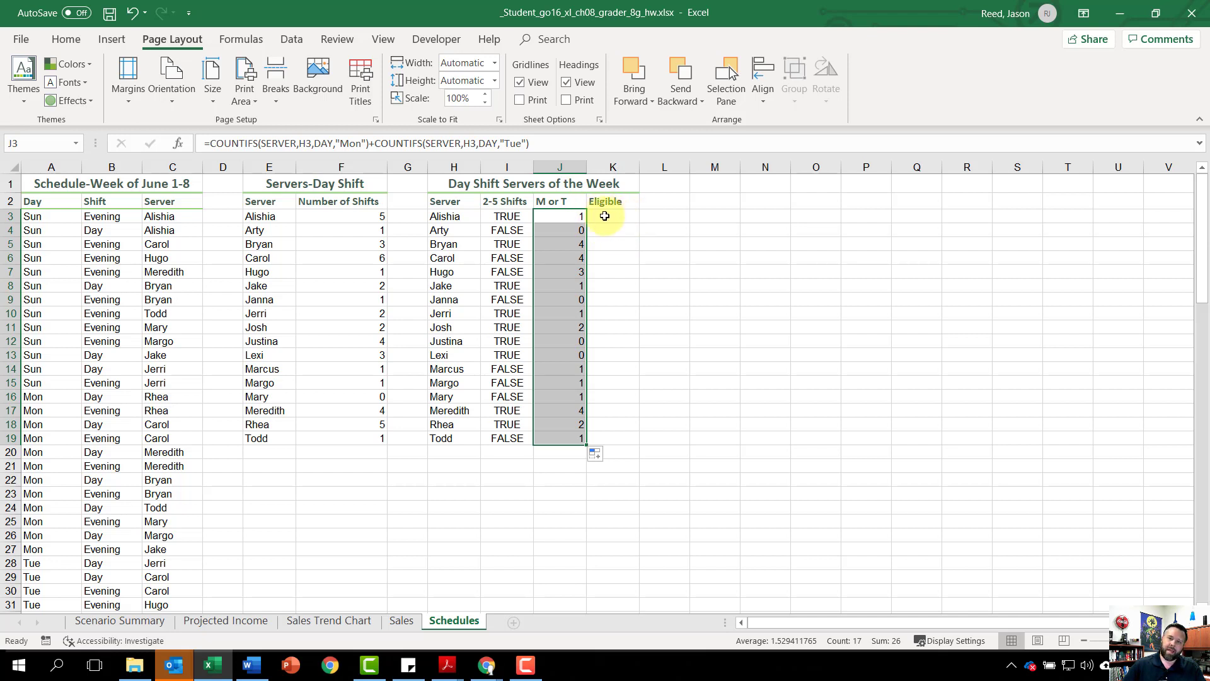
Step: Begin an IF formula in K3 with a nested AND function as its logical test and I3 as the first condition
left_click(608, 215)
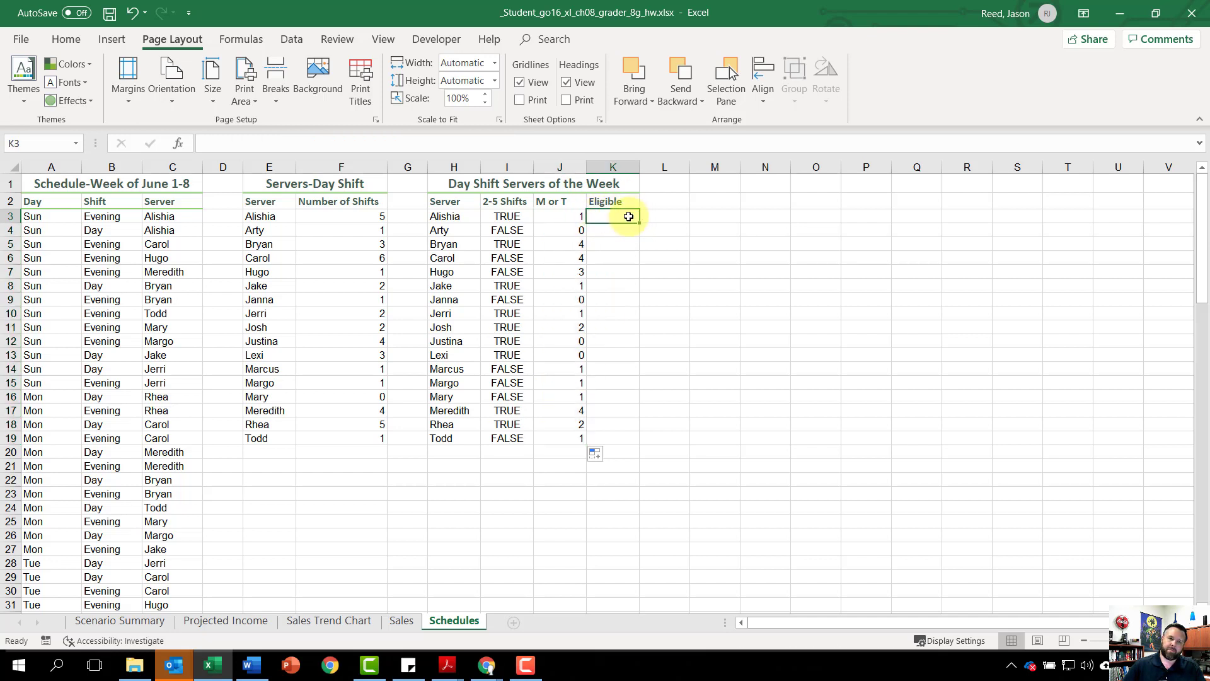
left_click(237, 144)
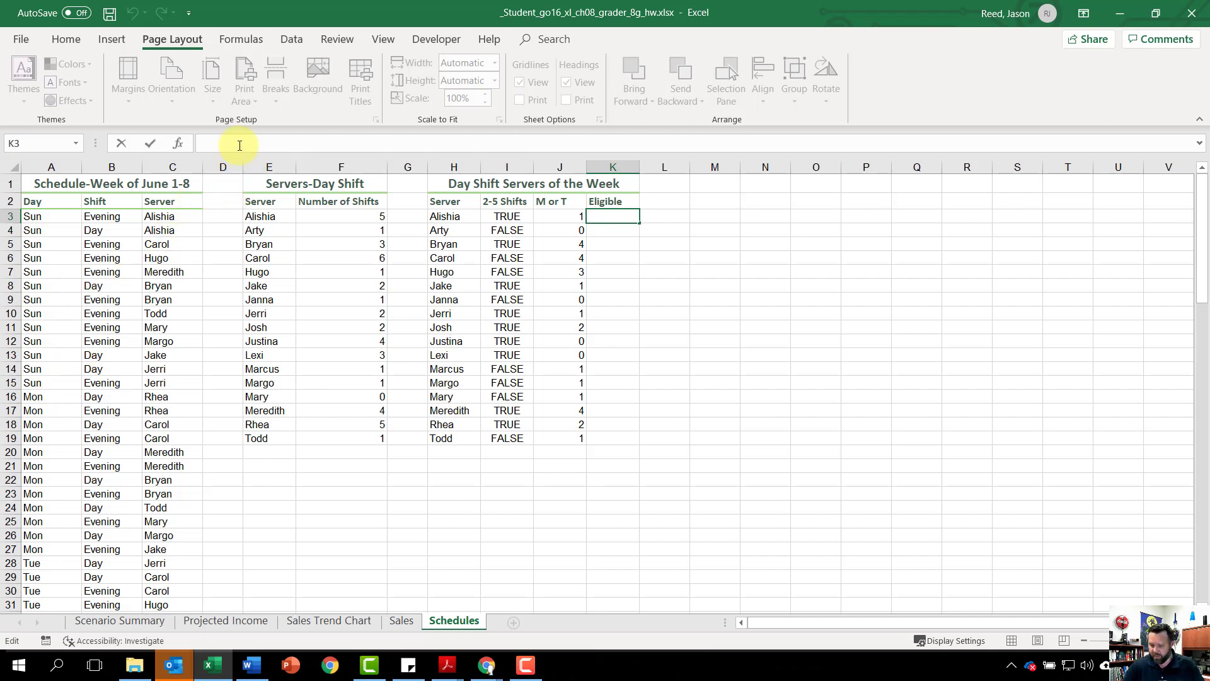
type("=")
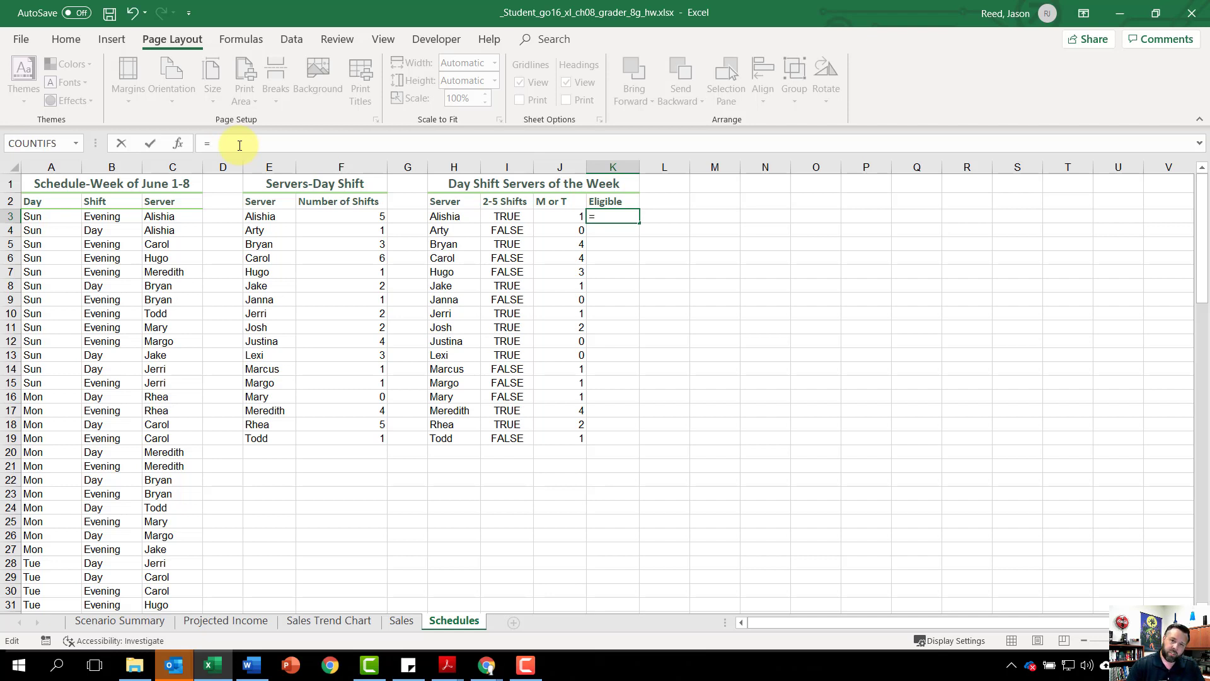
type("IF")
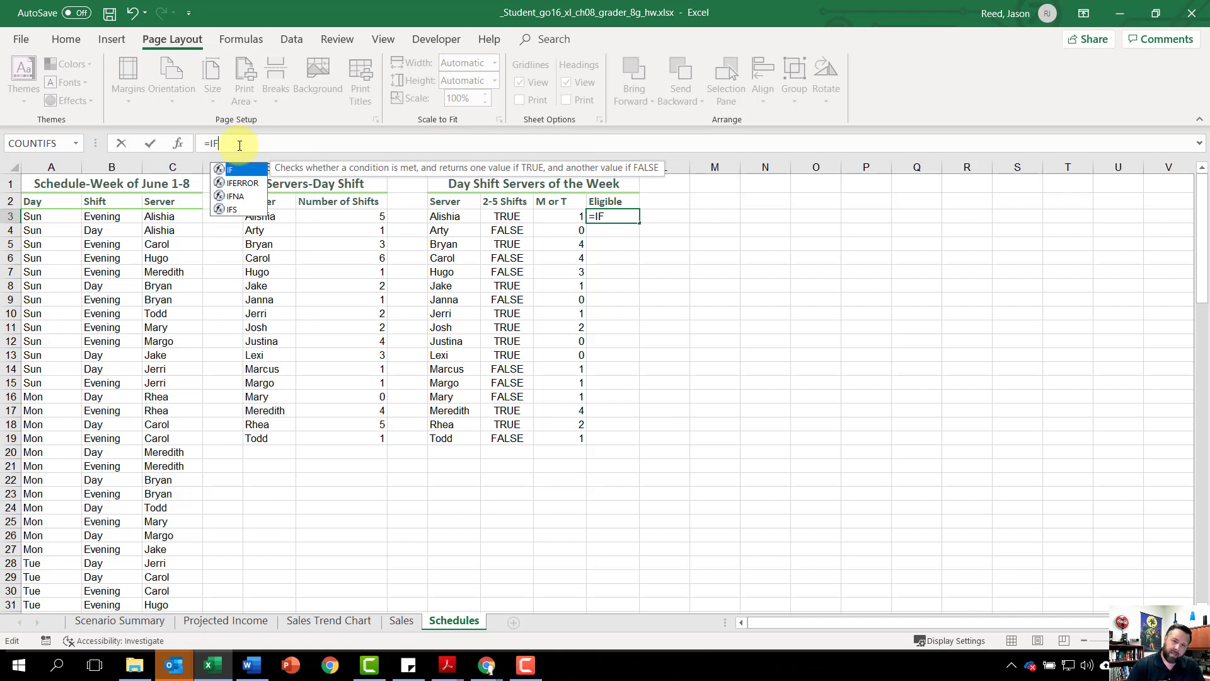
type("(")
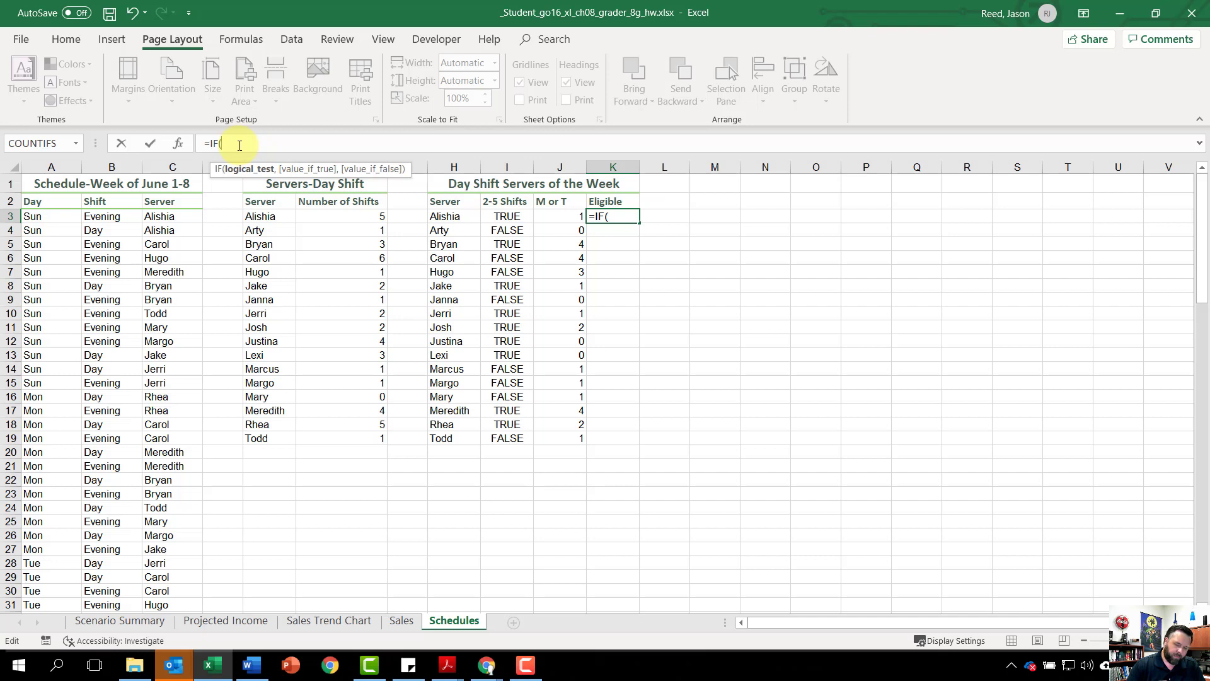
type("A")
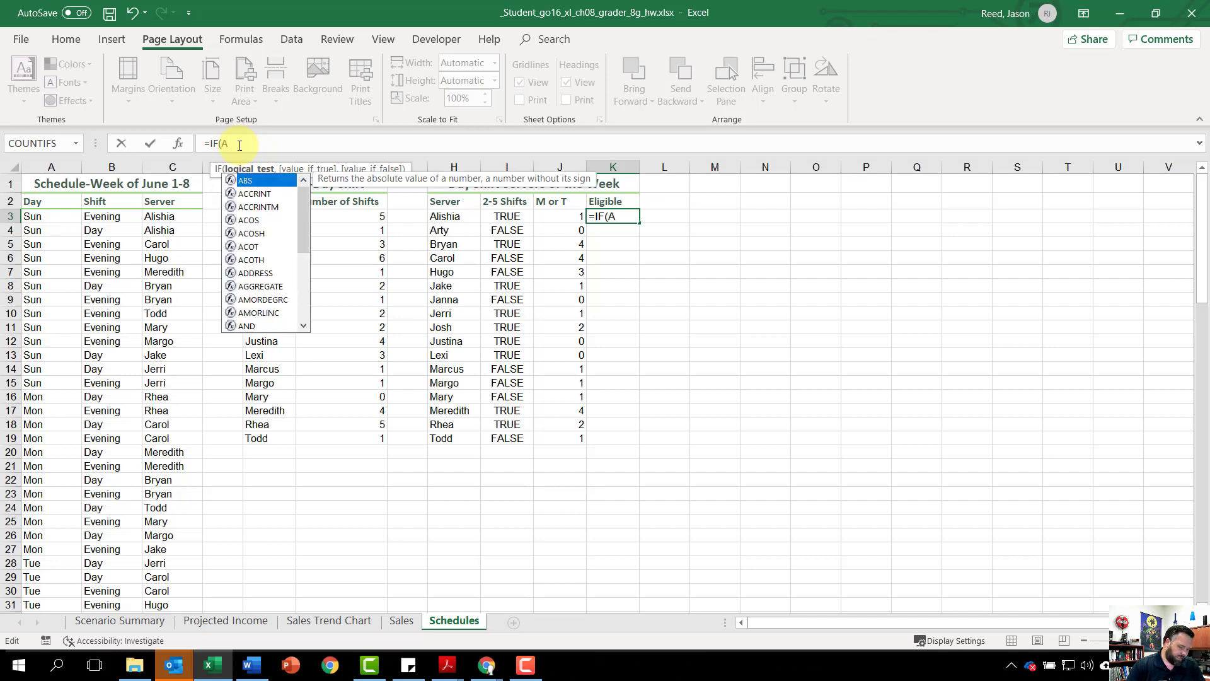
type("nd")
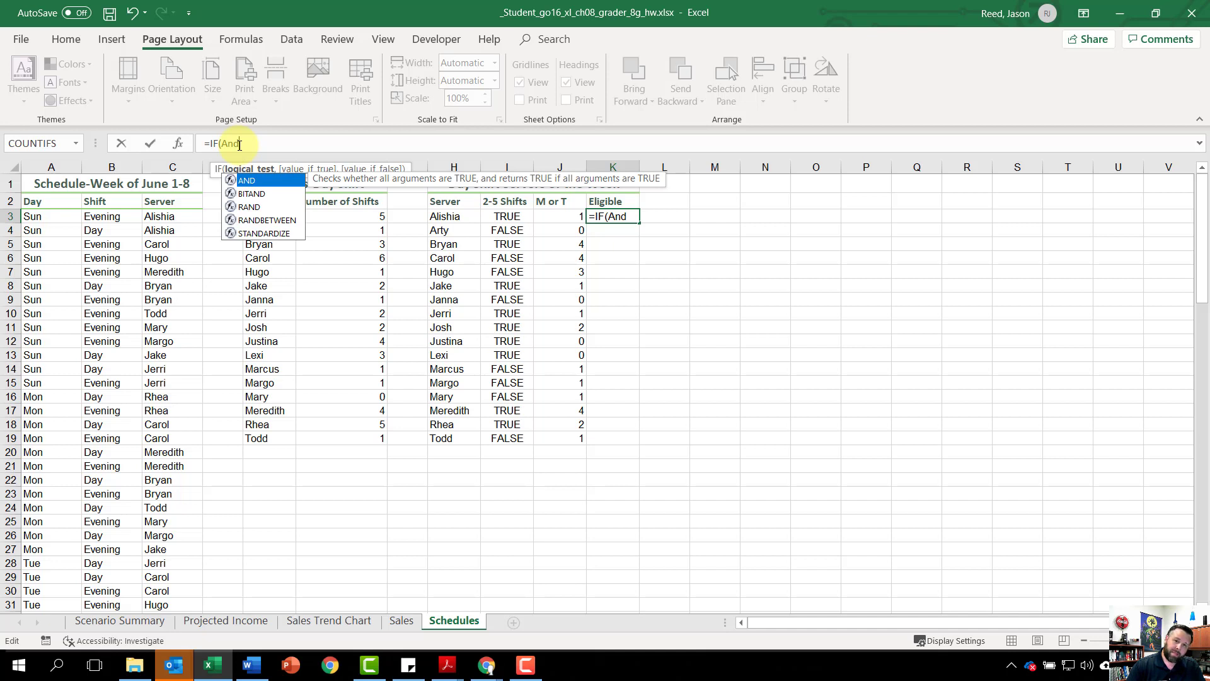
type("(")
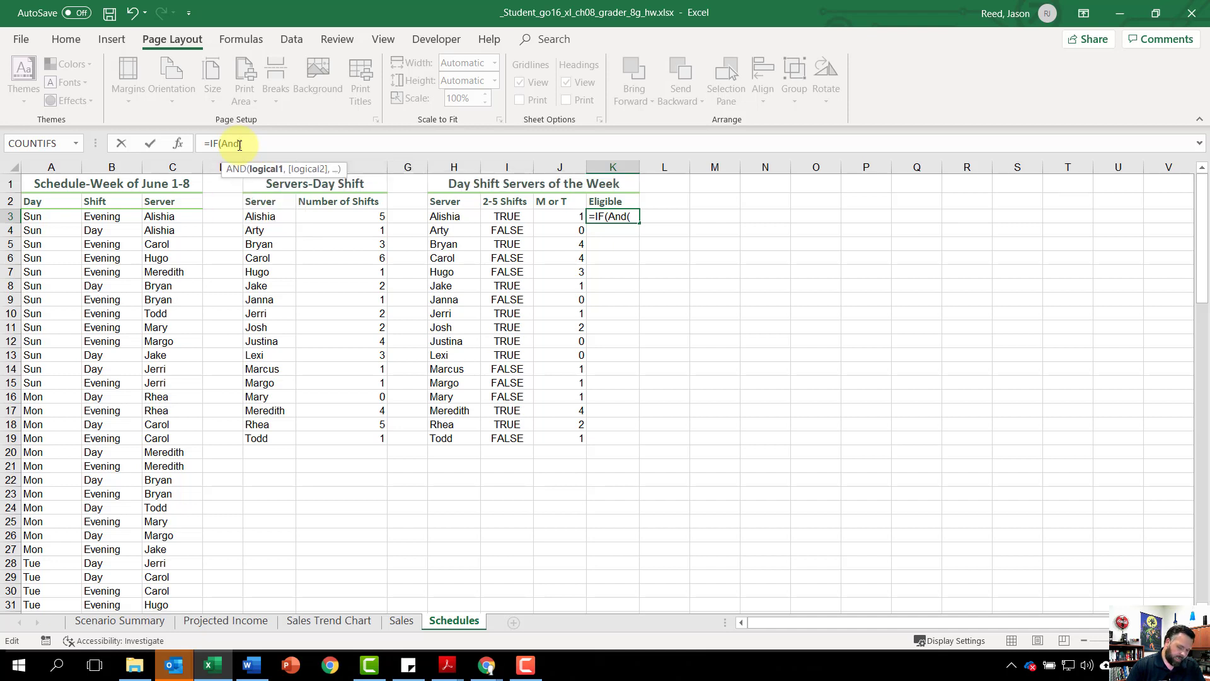
type("I")
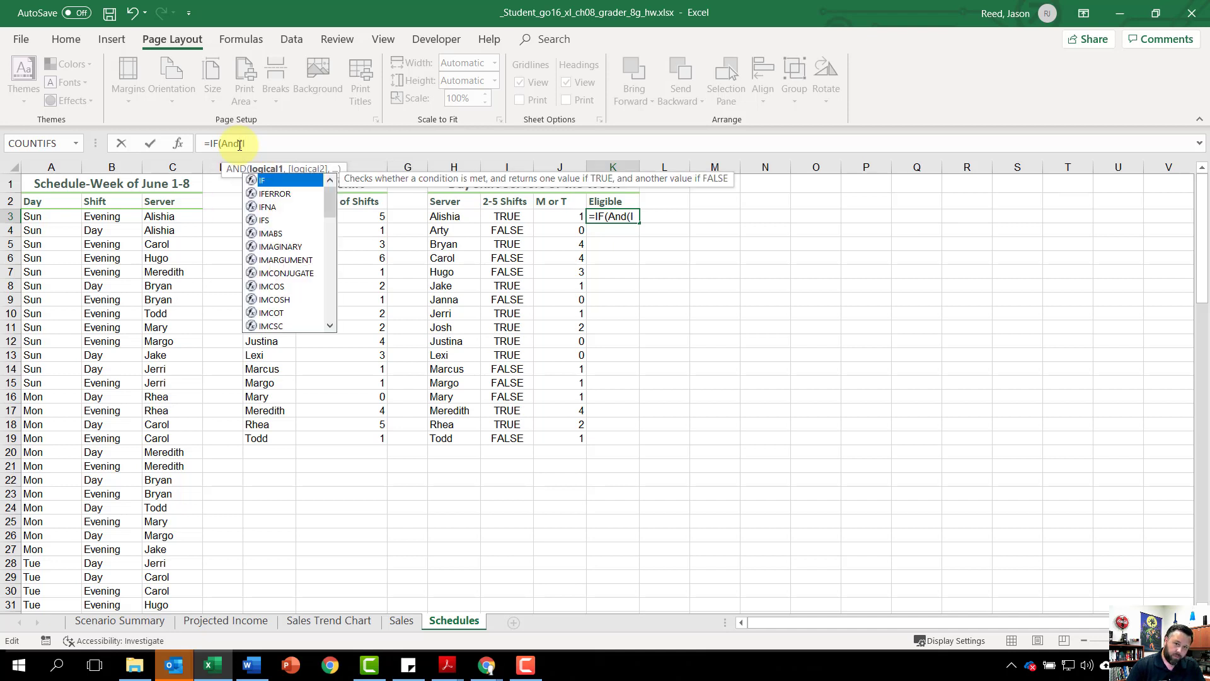
type("3")
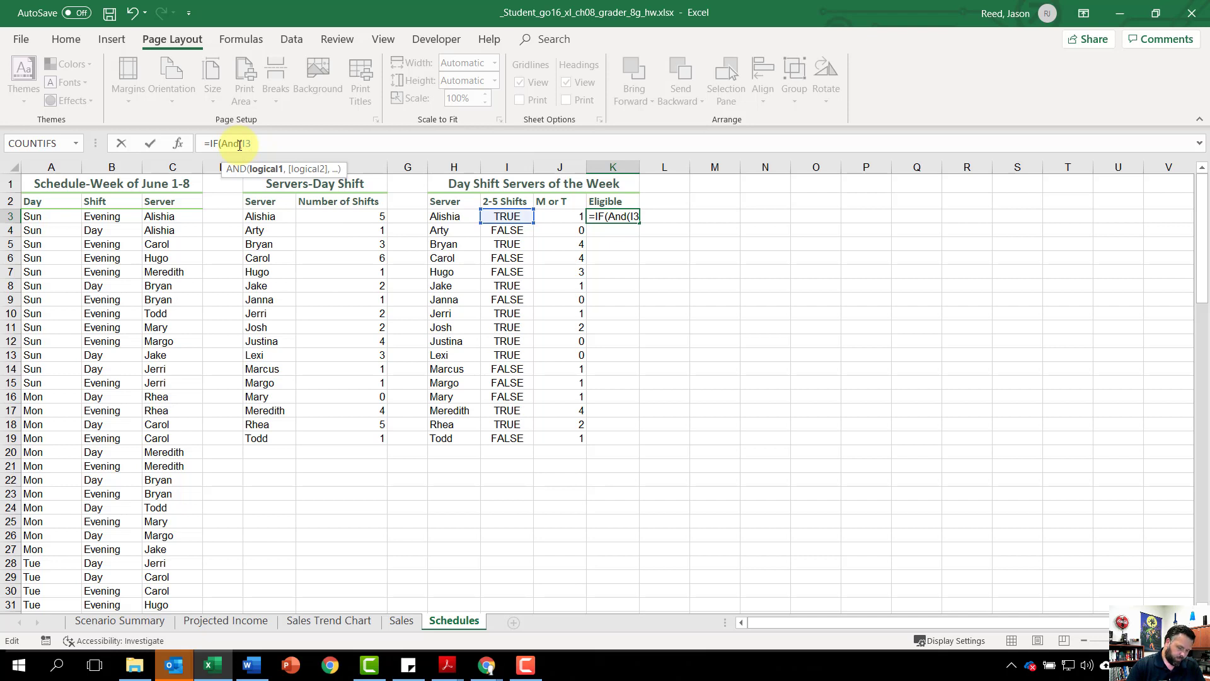
type(",")
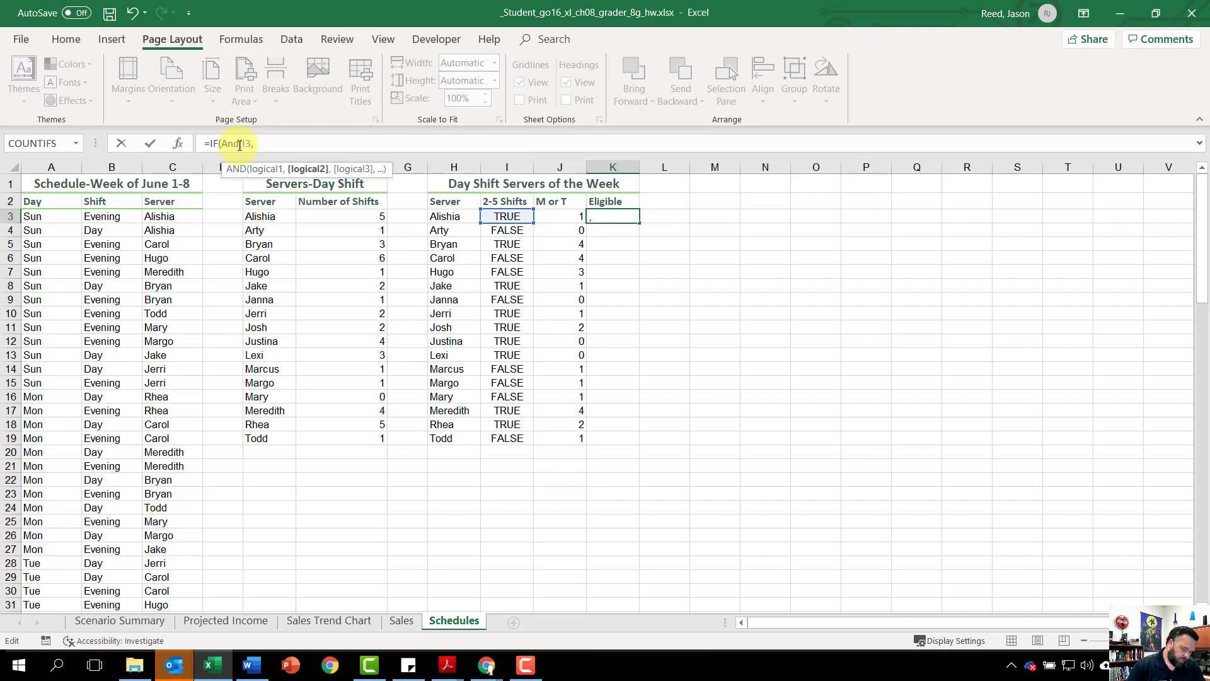
type(" J")
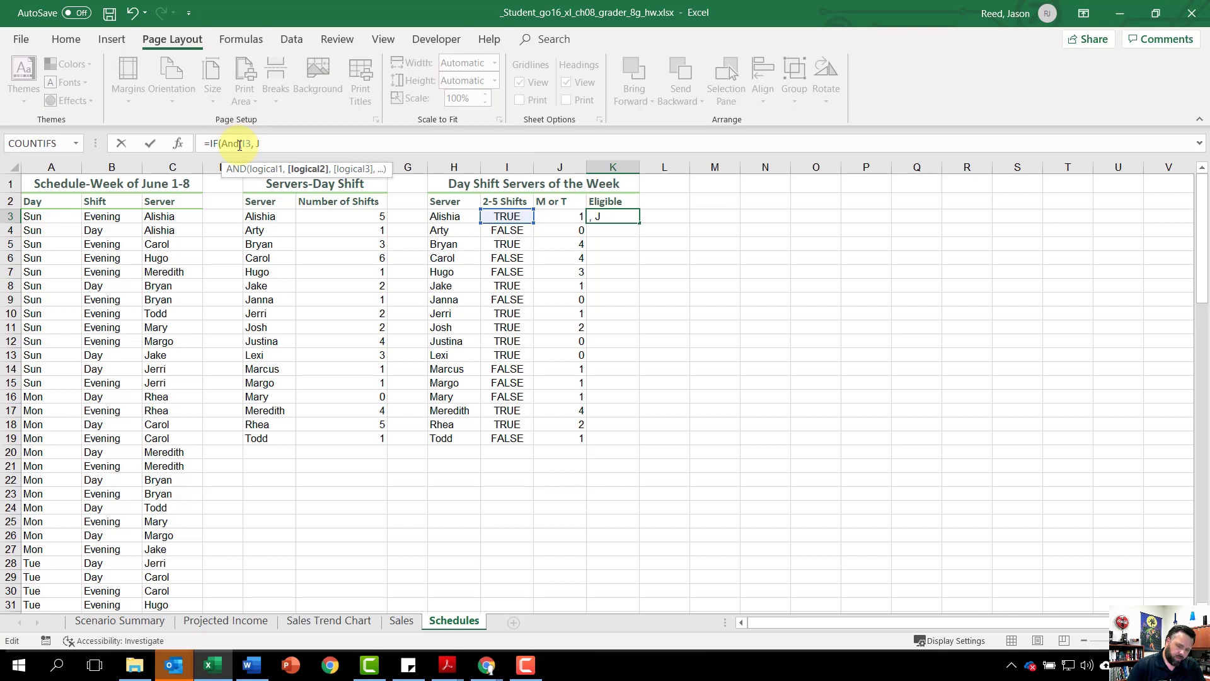
type("3")
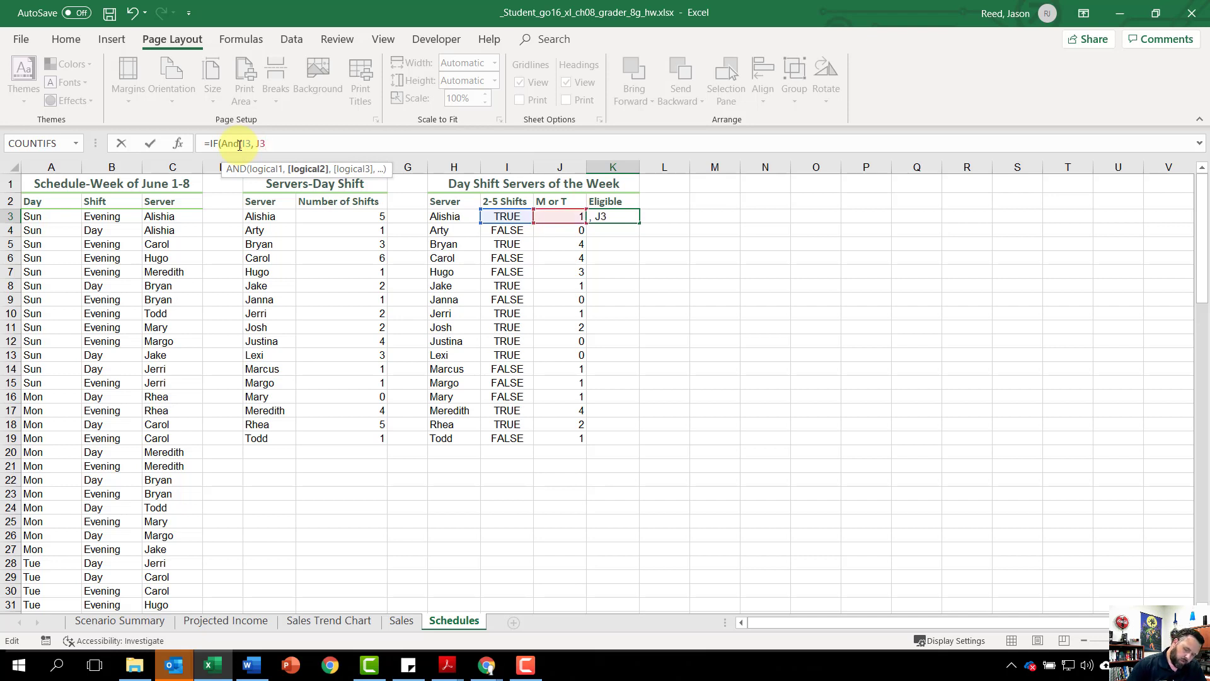
type(">=`1")
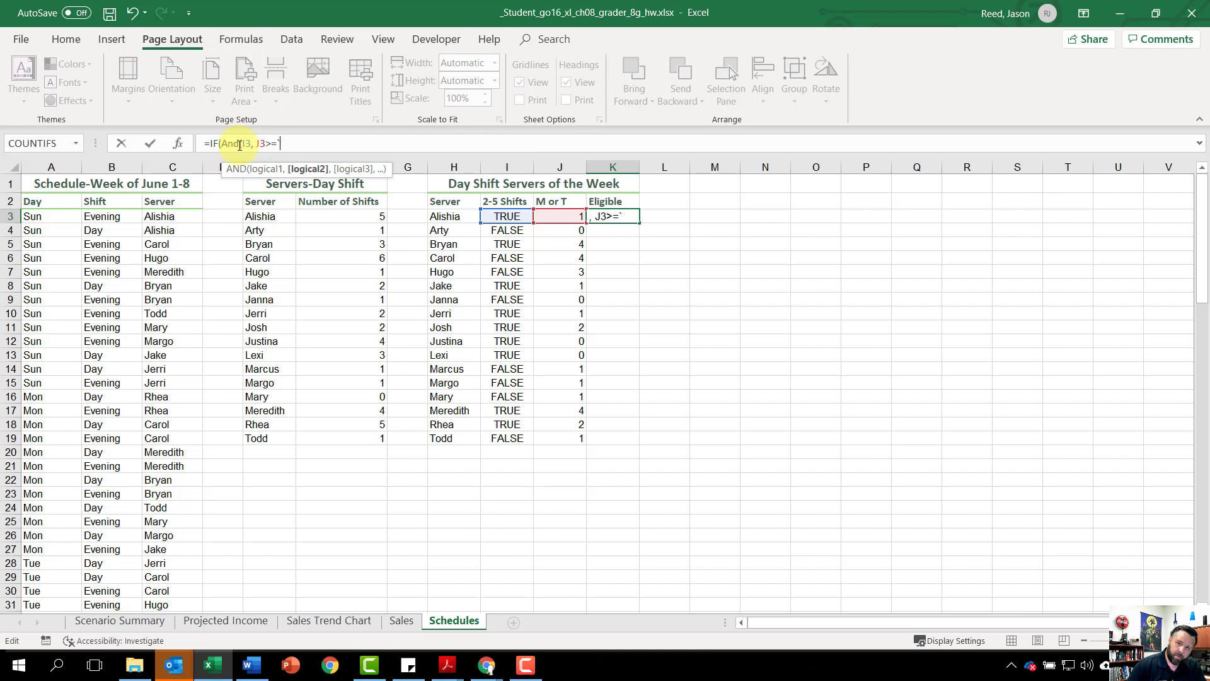
Step: Add J3>=1 as the second condition of the nested AND in K3 and close the AND function
key("BackSpace")
type("1")
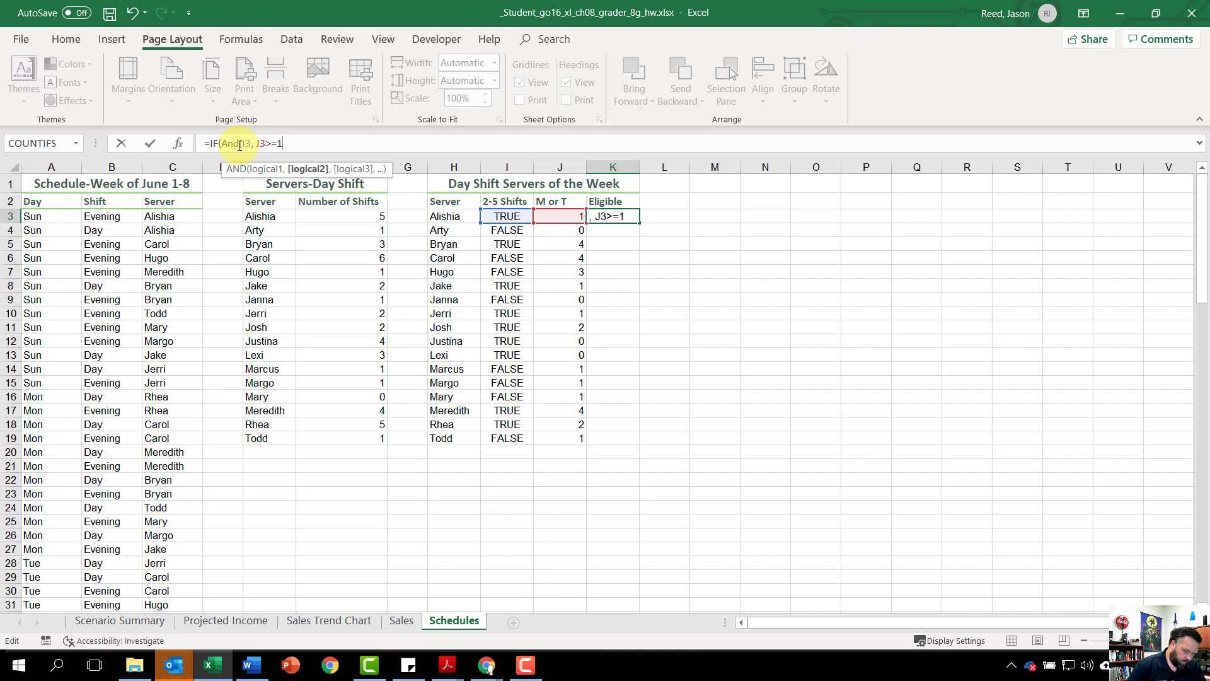
type(")")
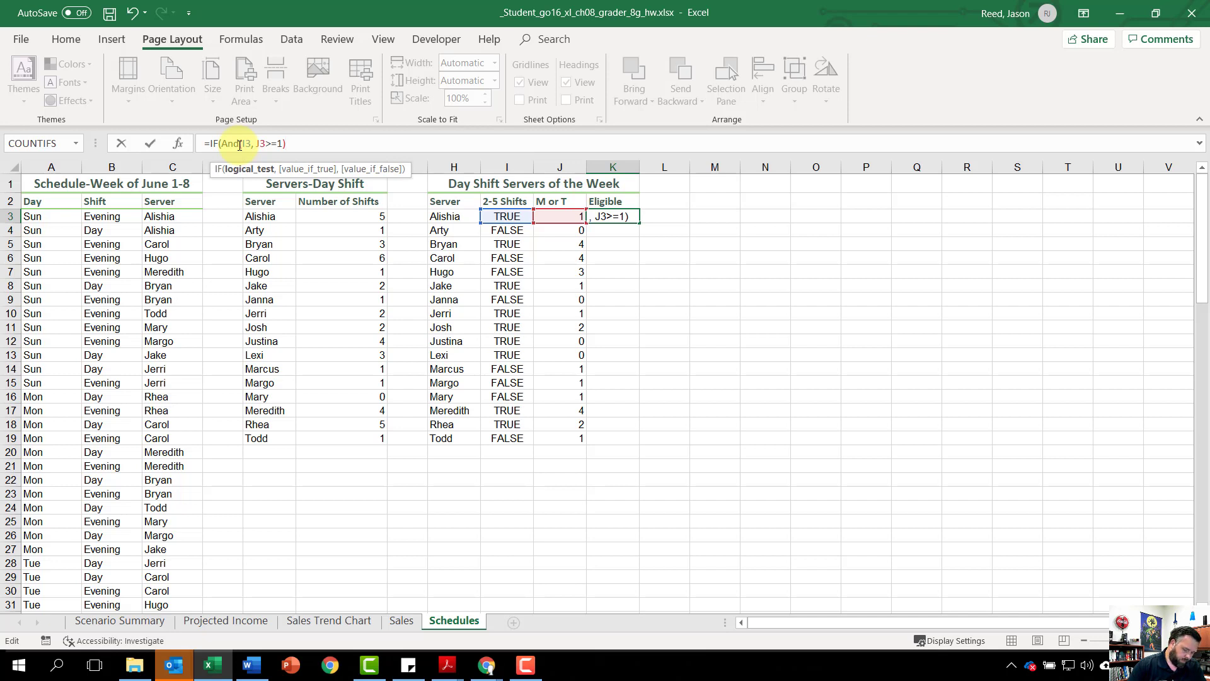
type(",")
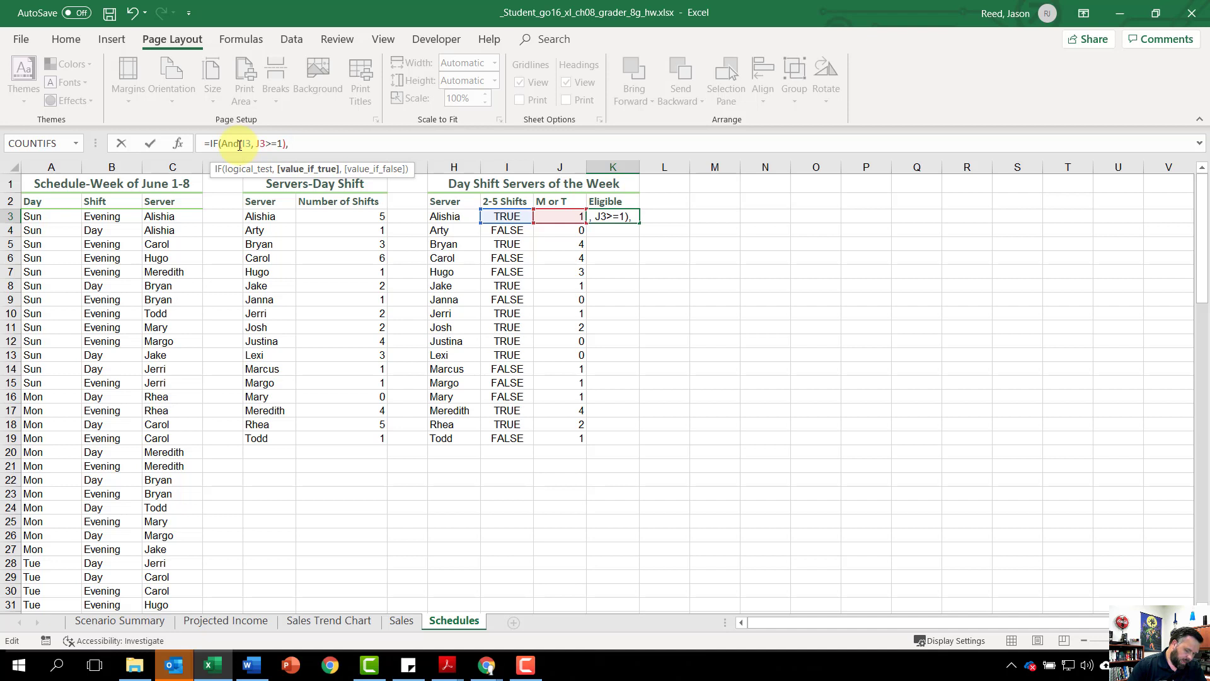
type(" Eli")
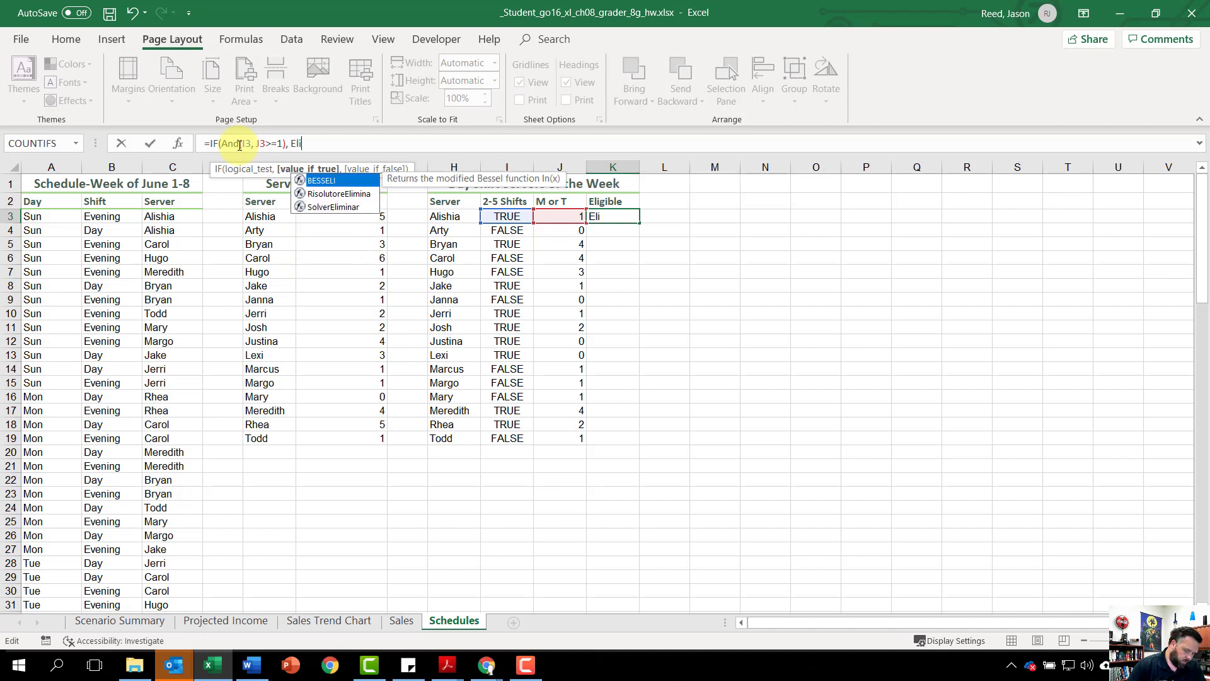
type("gibl")
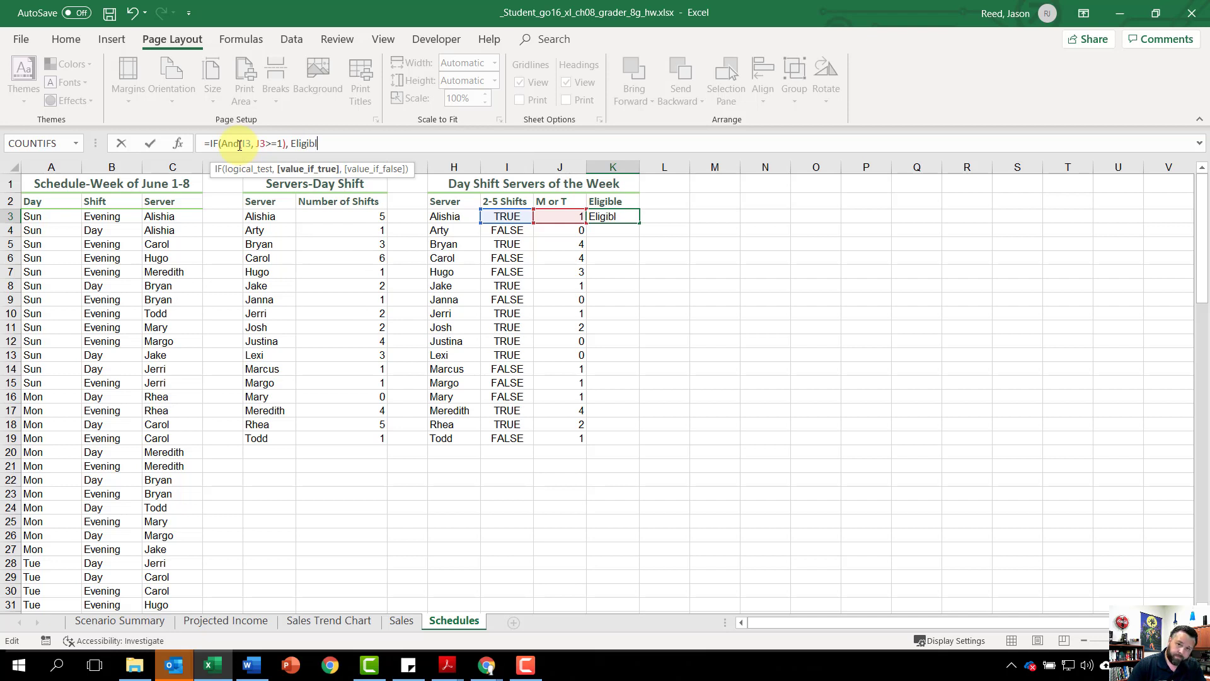
type("e")
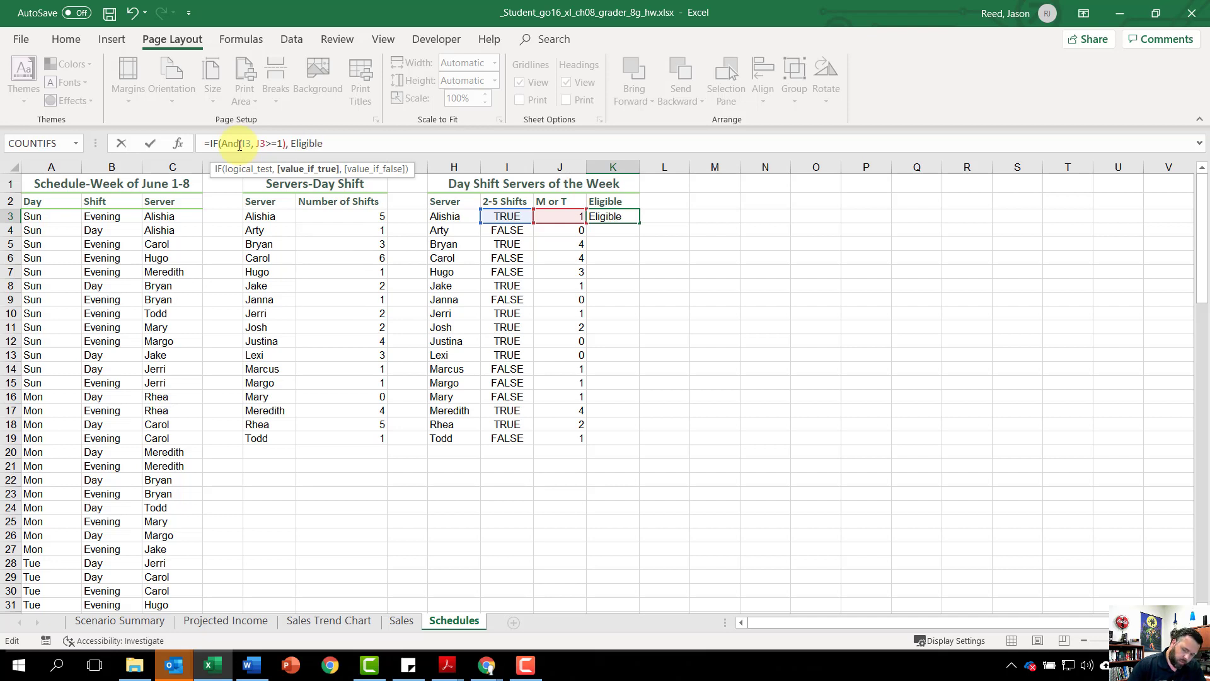
type(",")
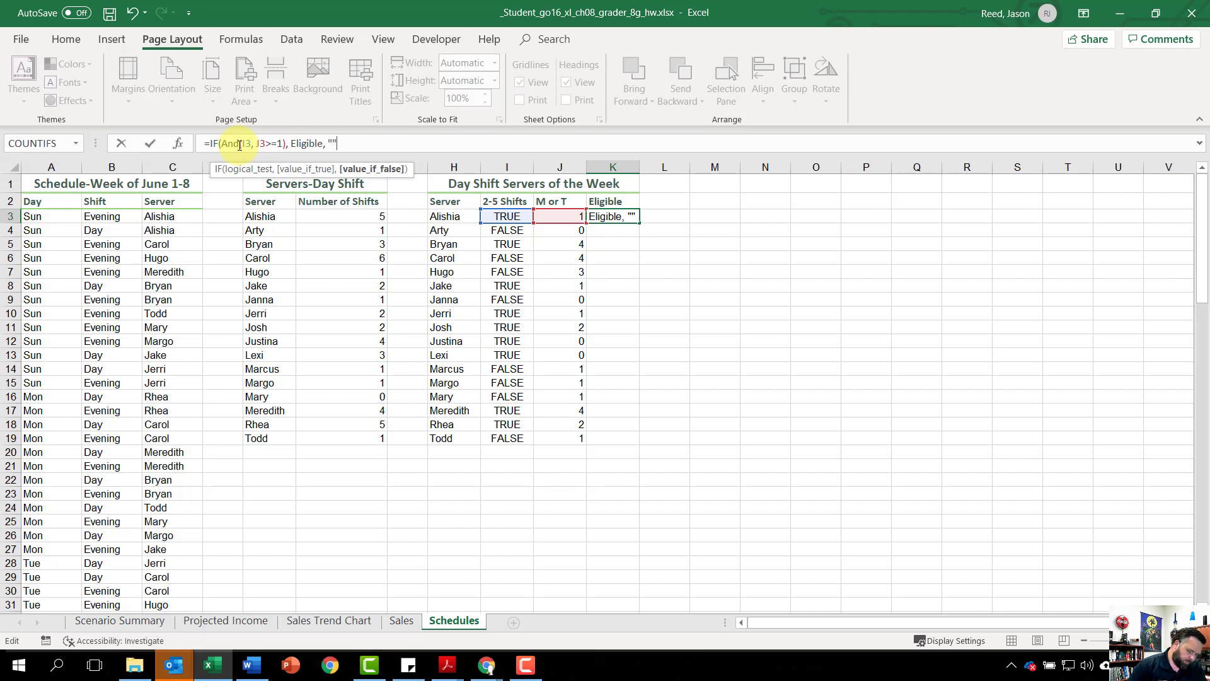
Step: Complete the IF formula in K3 with Eligible as the value if true and an empty string "" as the value if false
type("\"\")")
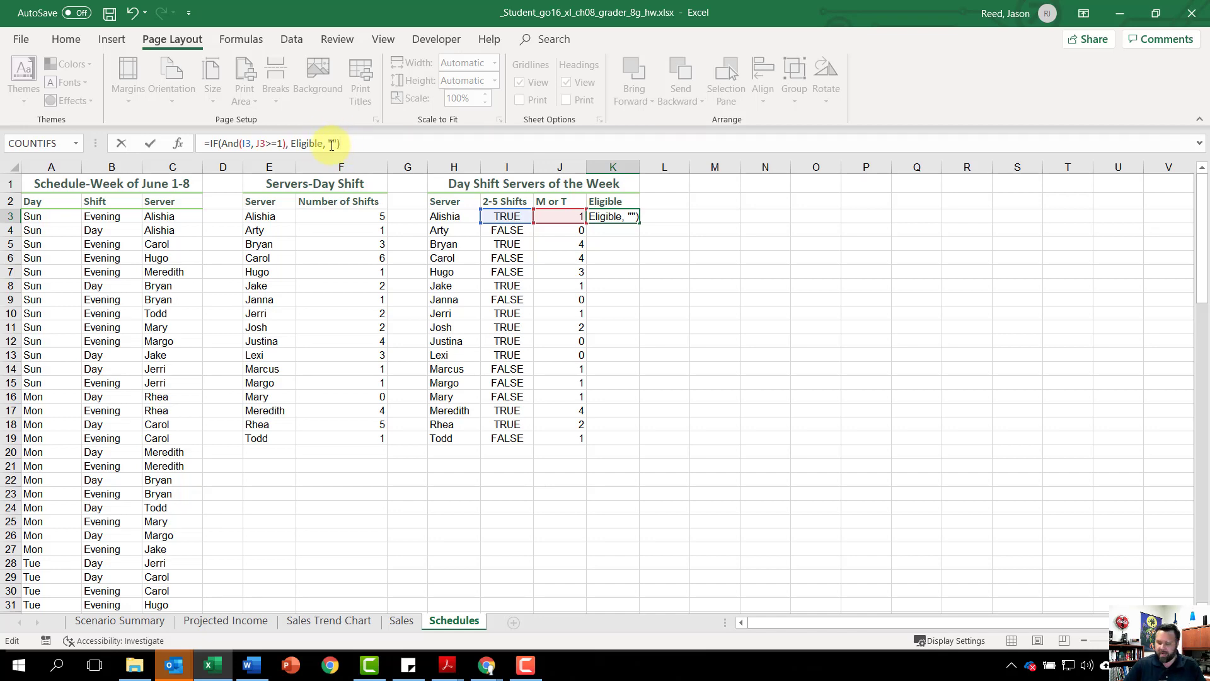
key("Return")
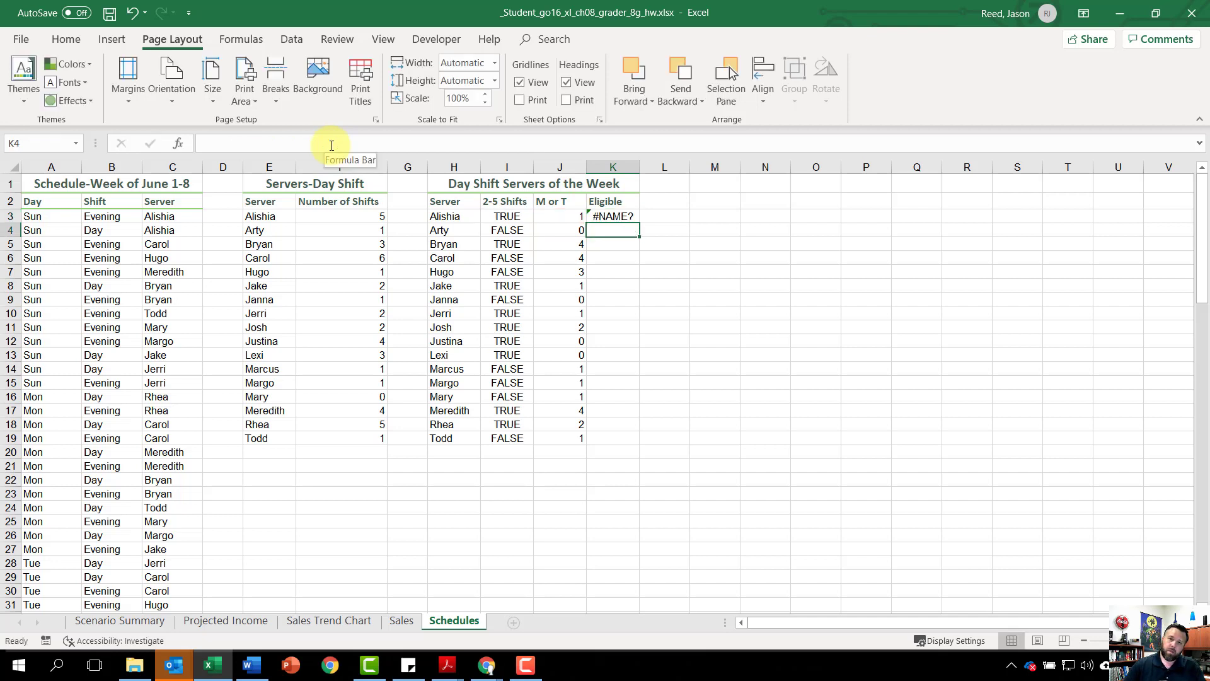
Step: Enclose Eligible in quotation marks in the K3 formula and fill the formula down to K19
left_click(617, 216)
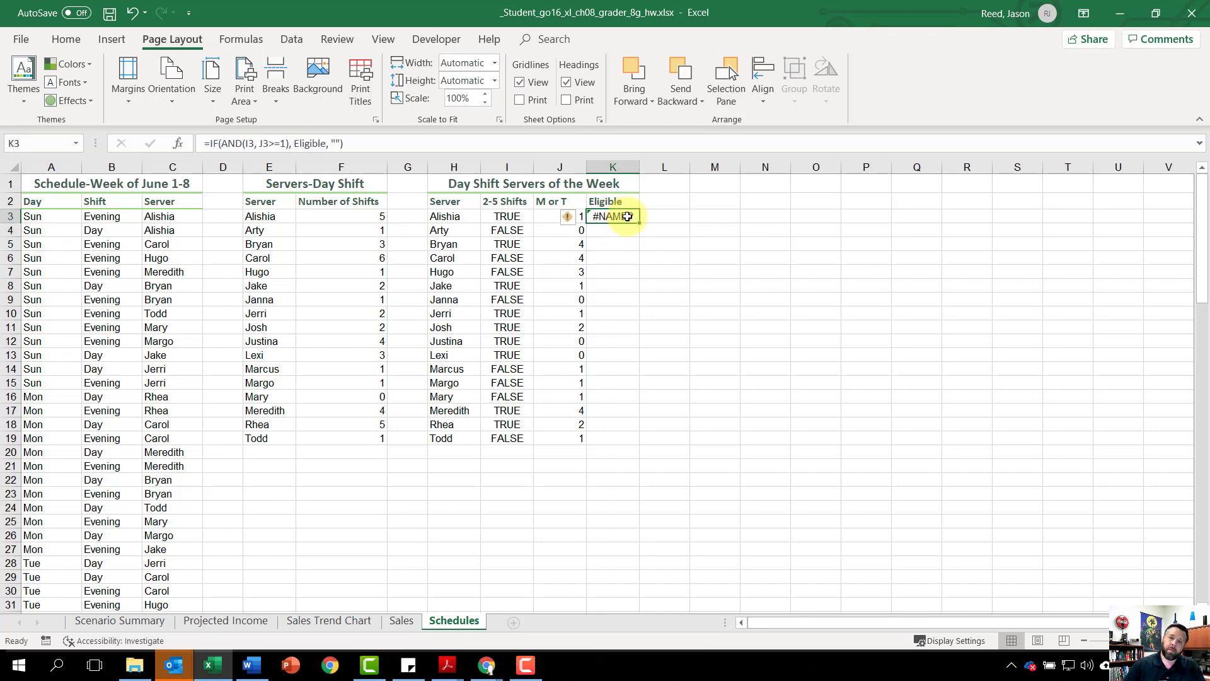
left_click(297, 143)
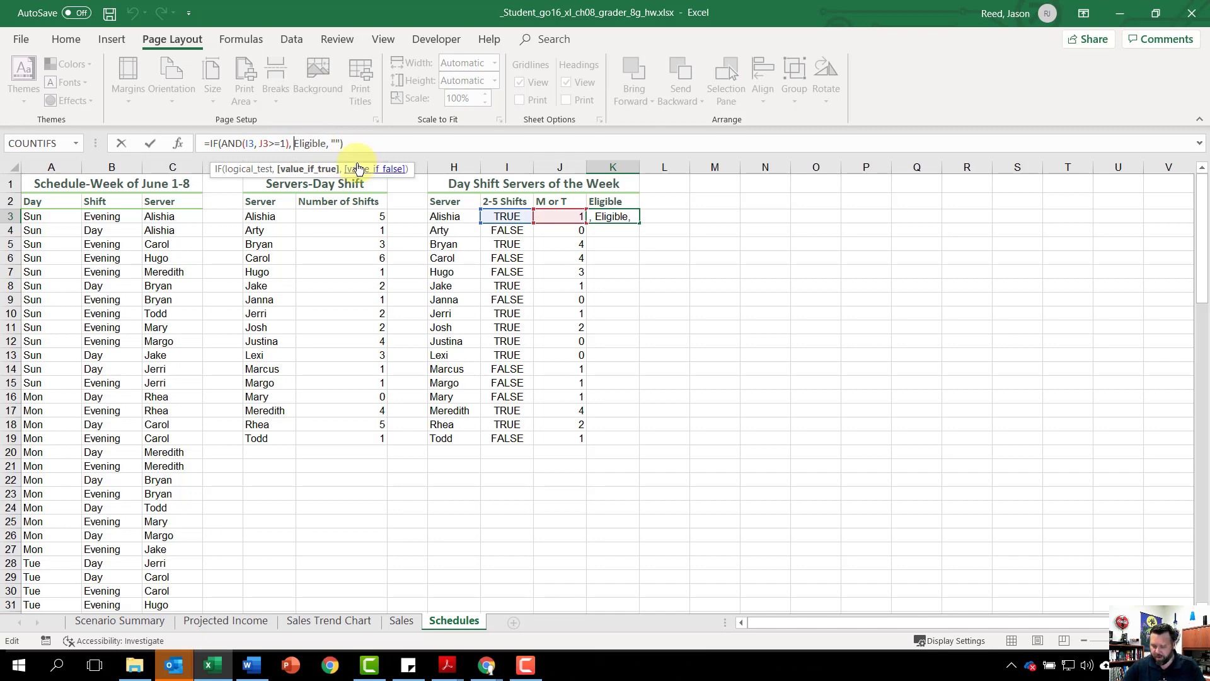
type("\"")
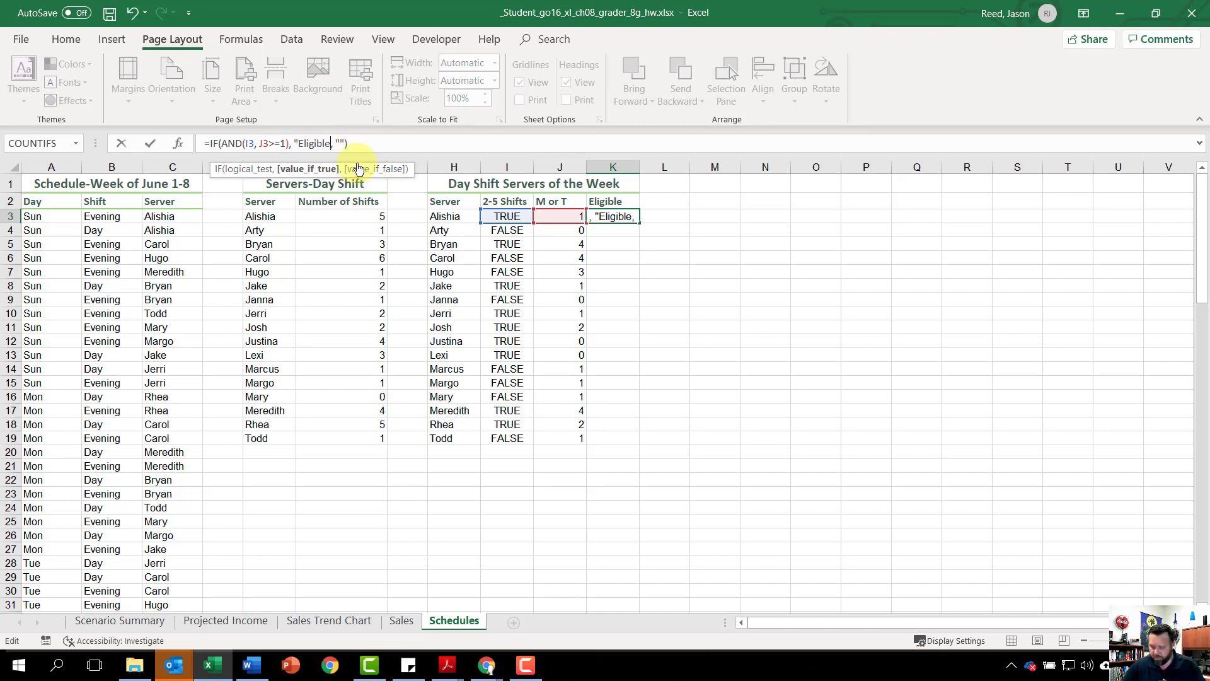
left_click(335, 144)
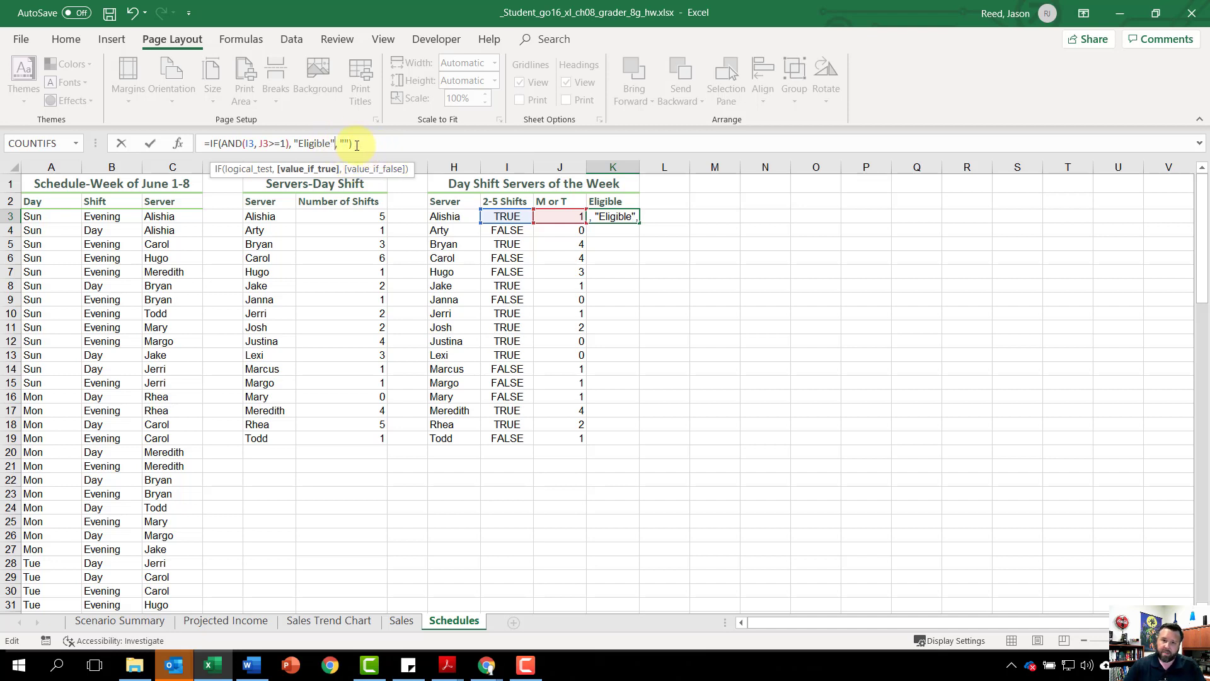
key("Return")
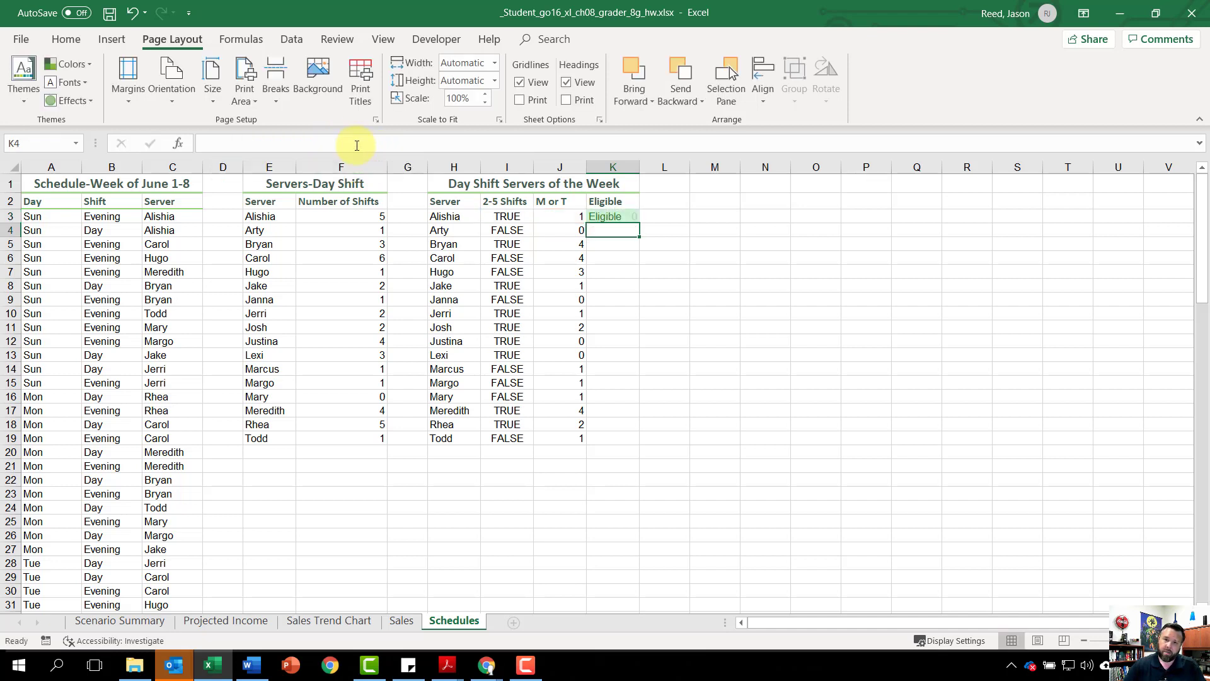
left_click(610, 218)
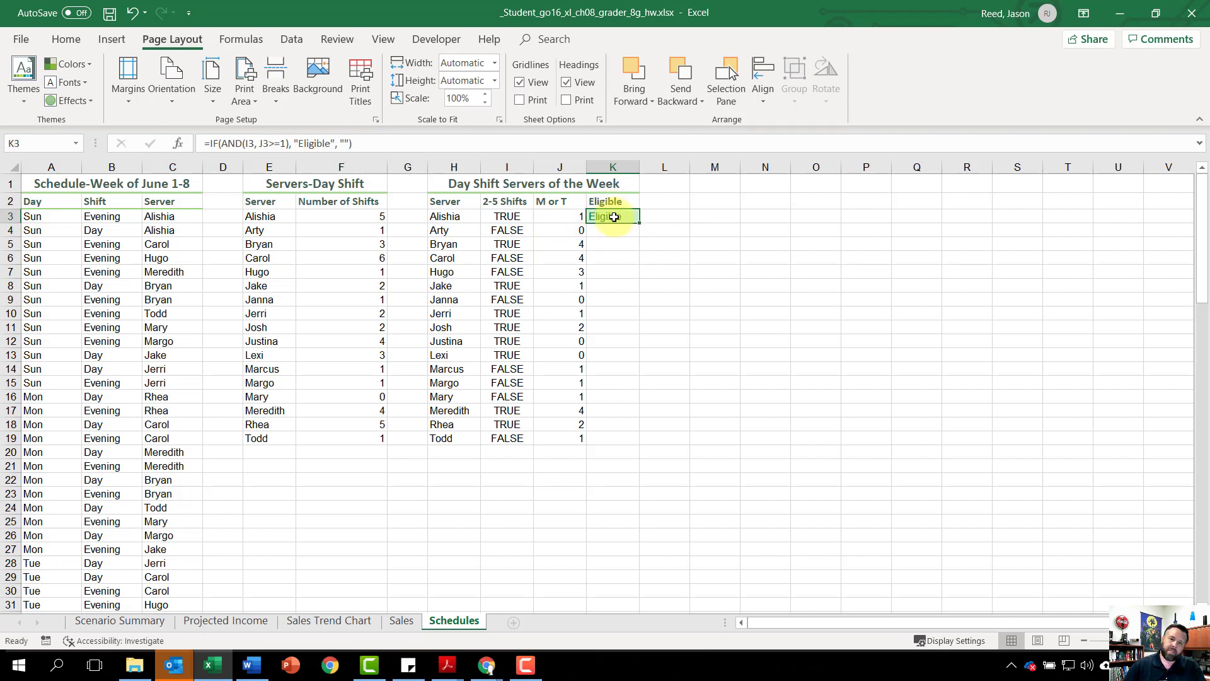
left_click_drag(638, 225, 626, 440)
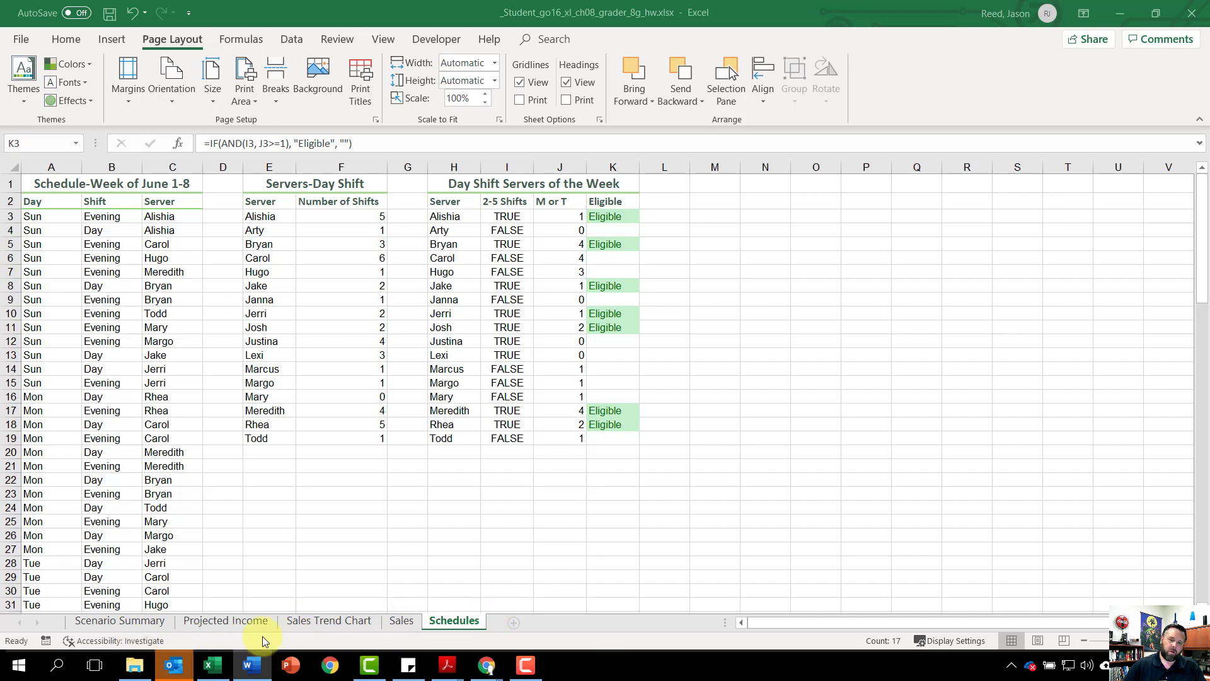
Step: Save and close the workbook, and dismiss the Download Starting Materials dialog on the assignment page in Chrome
left_click(115, 20)
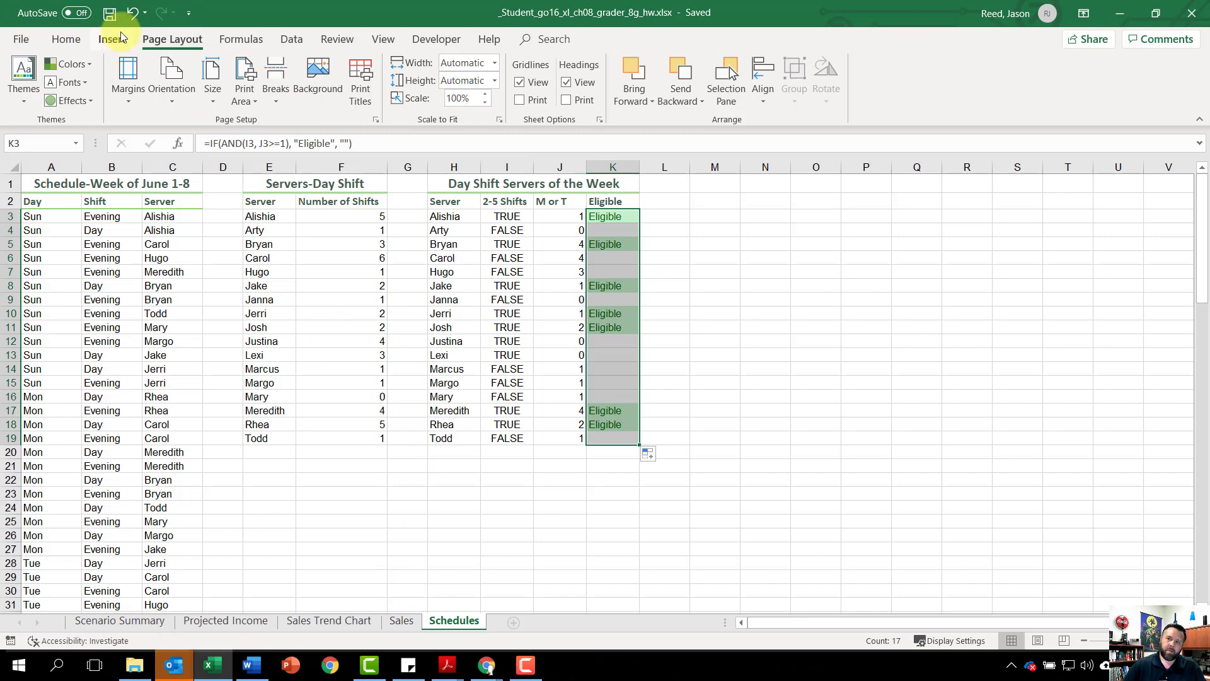
left_click(1191, 12)
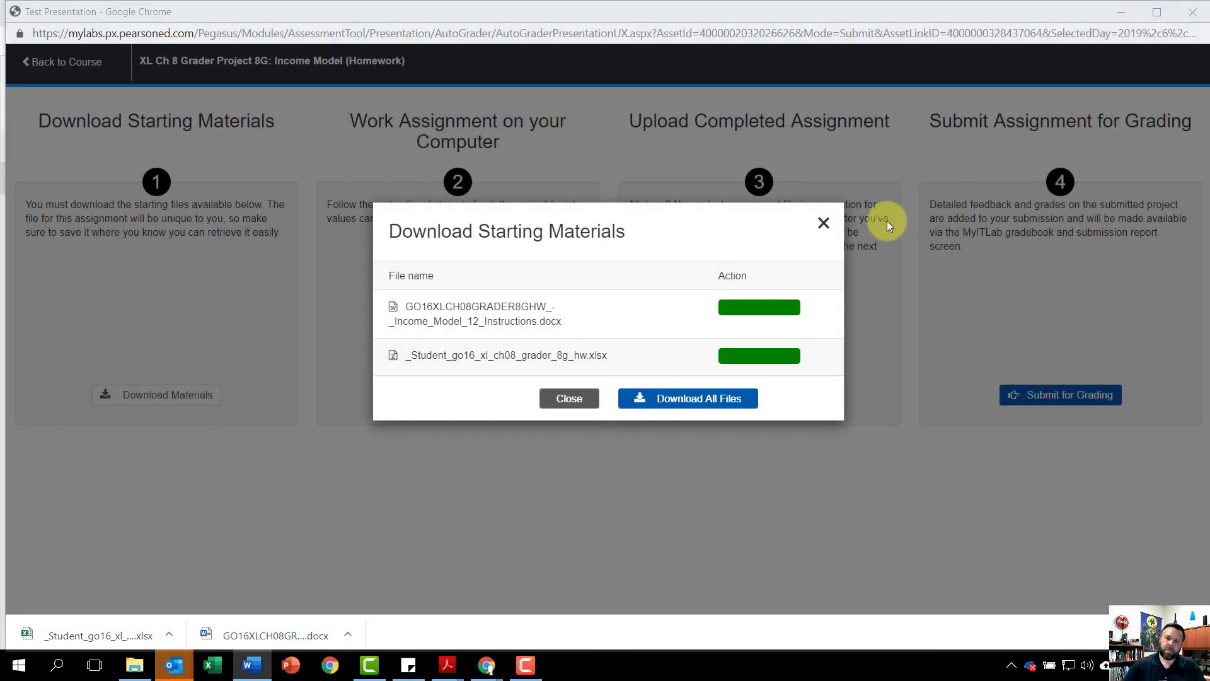
left_click(823, 223)
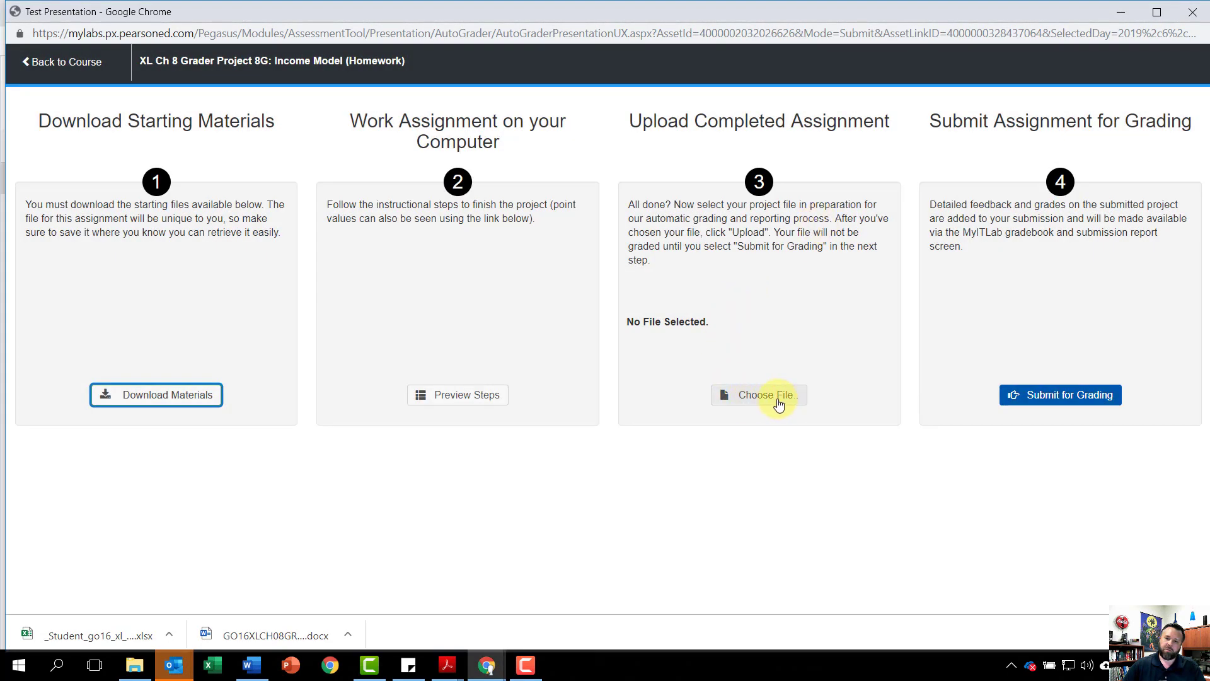
Step: Upload _Student_go16_xl_ch08_grader_8g_hw.xlsx from Downloads as the completed assignment, submit it for grading and close the assignment
left_click(779, 404)
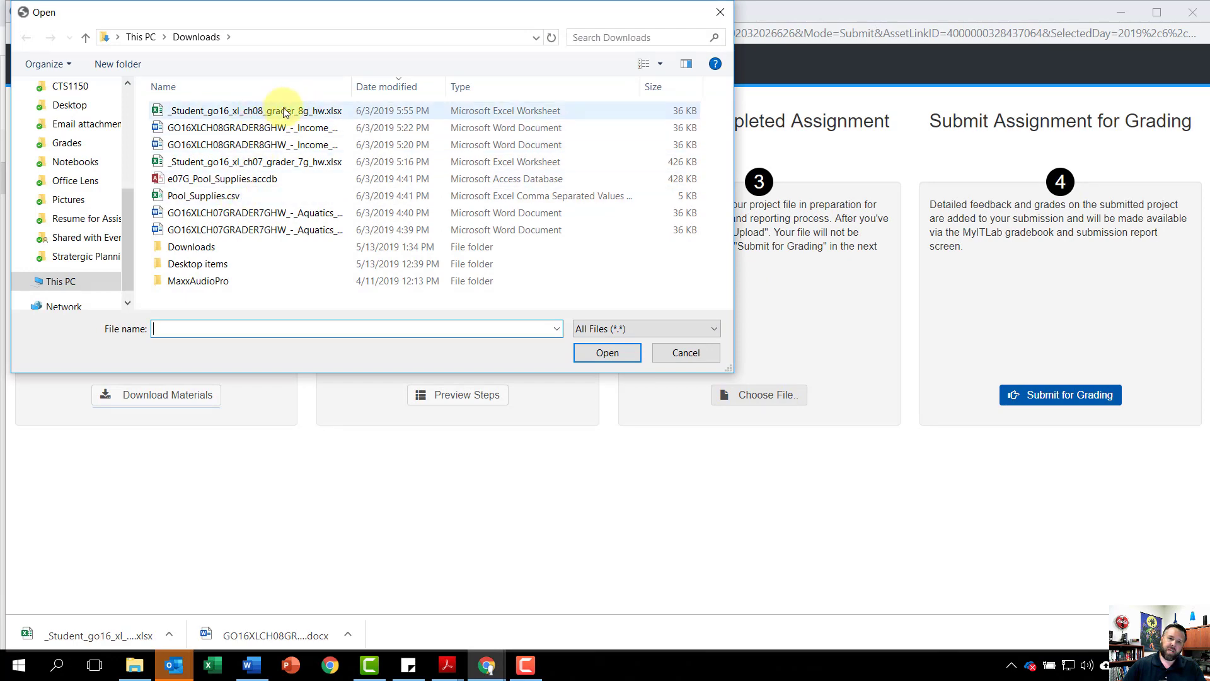
left_click(264, 112)
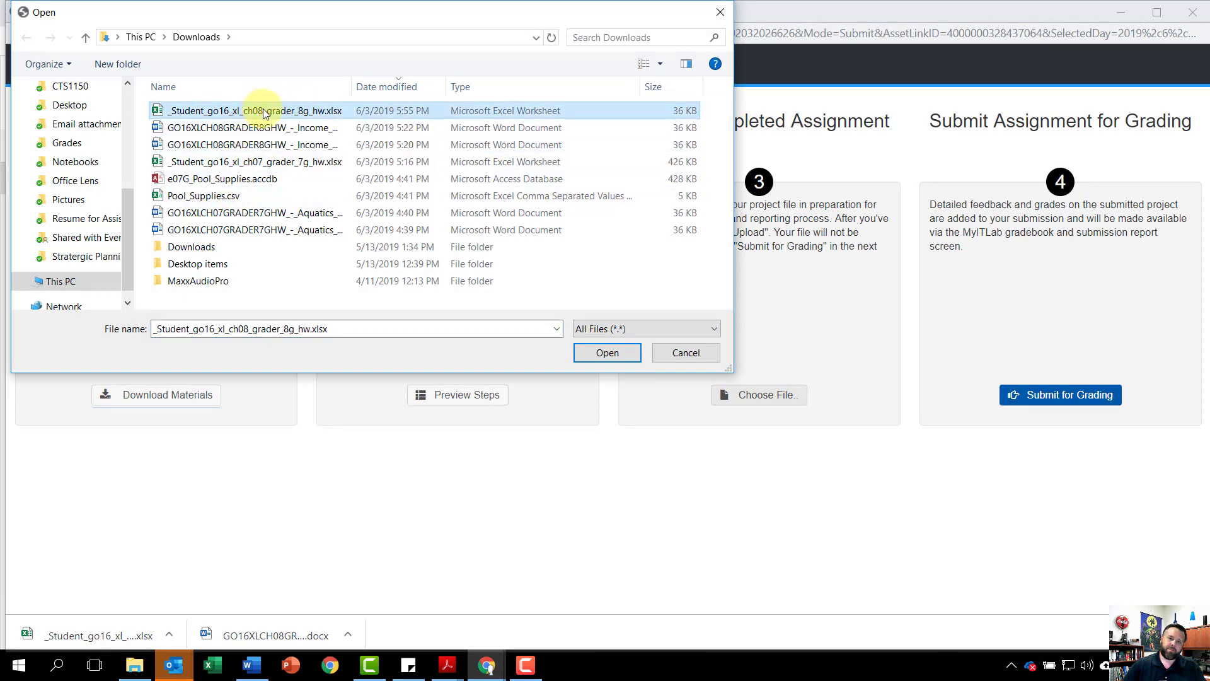
left_click(619, 349)
left_click(728, 398)
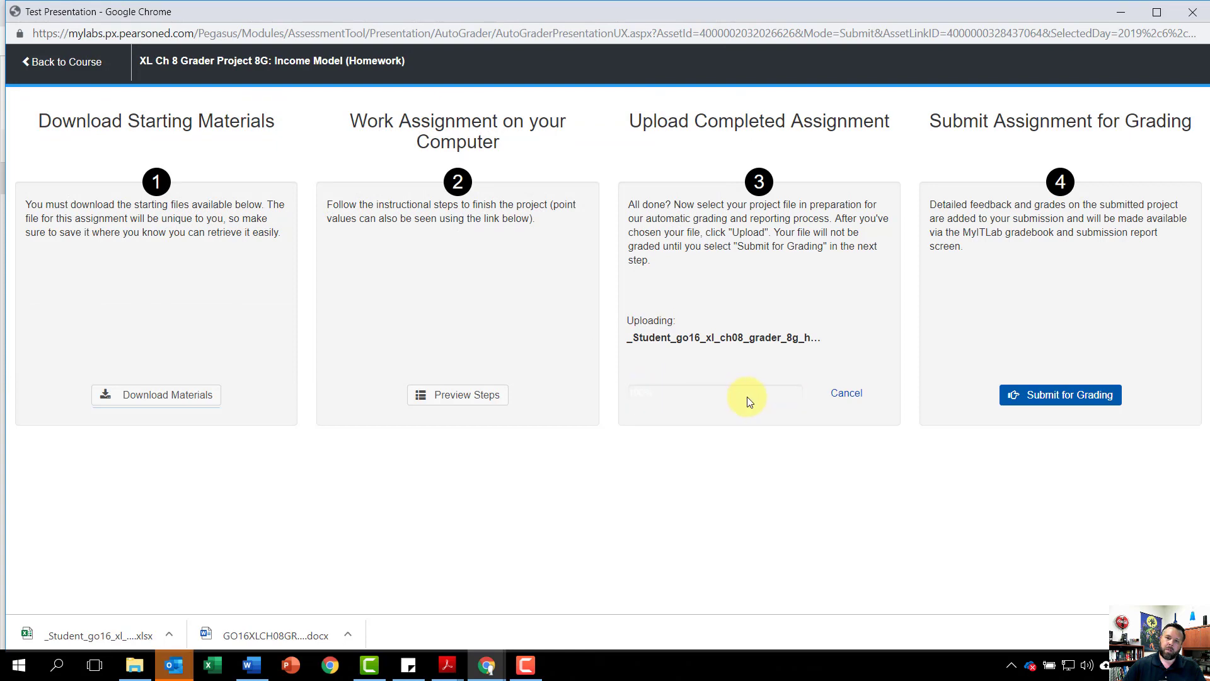
left_click(1079, 403)
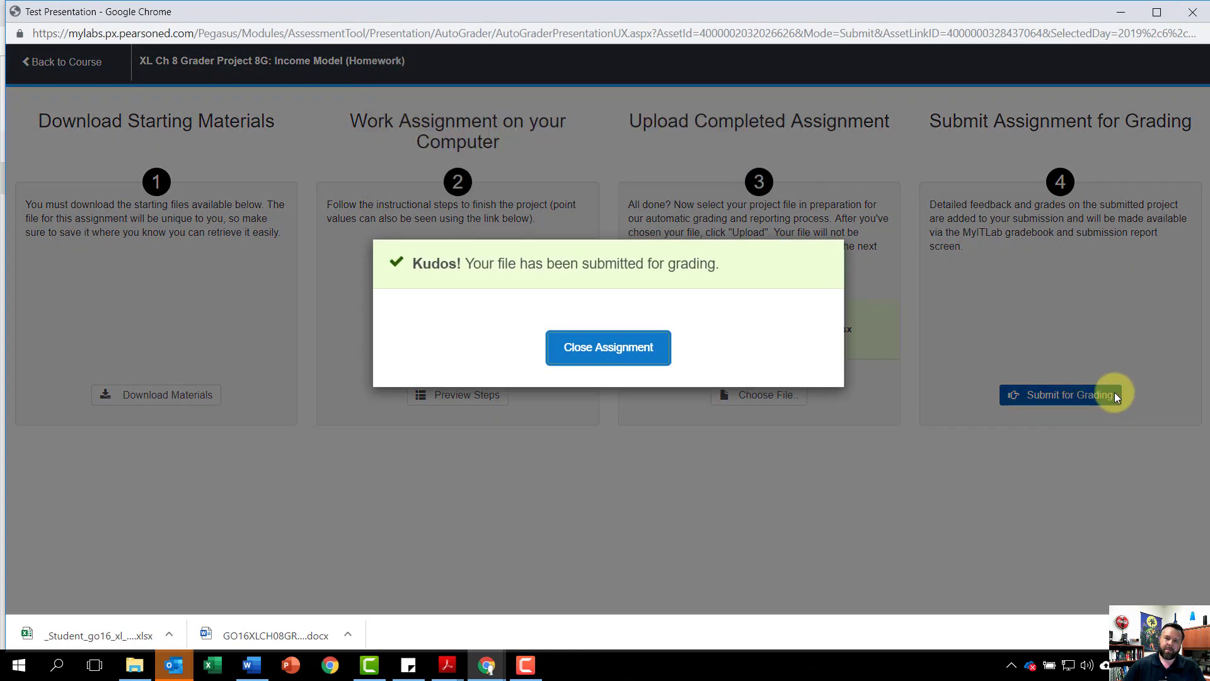
left_click(610, 347)
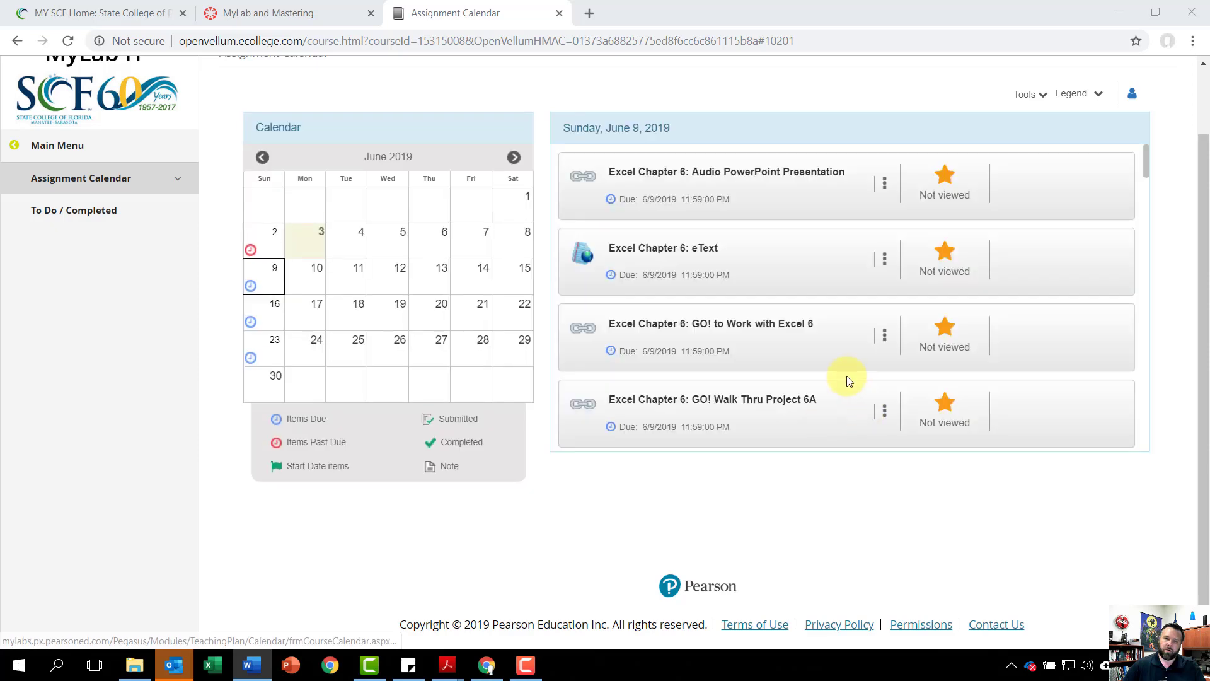
Step: View the submission of XL Ch 8 Grader Project 8G: Income Model (Homework) and review its score card details
scroll(838, 380, "down", 10)
scroll(838, 379, "down", 15)
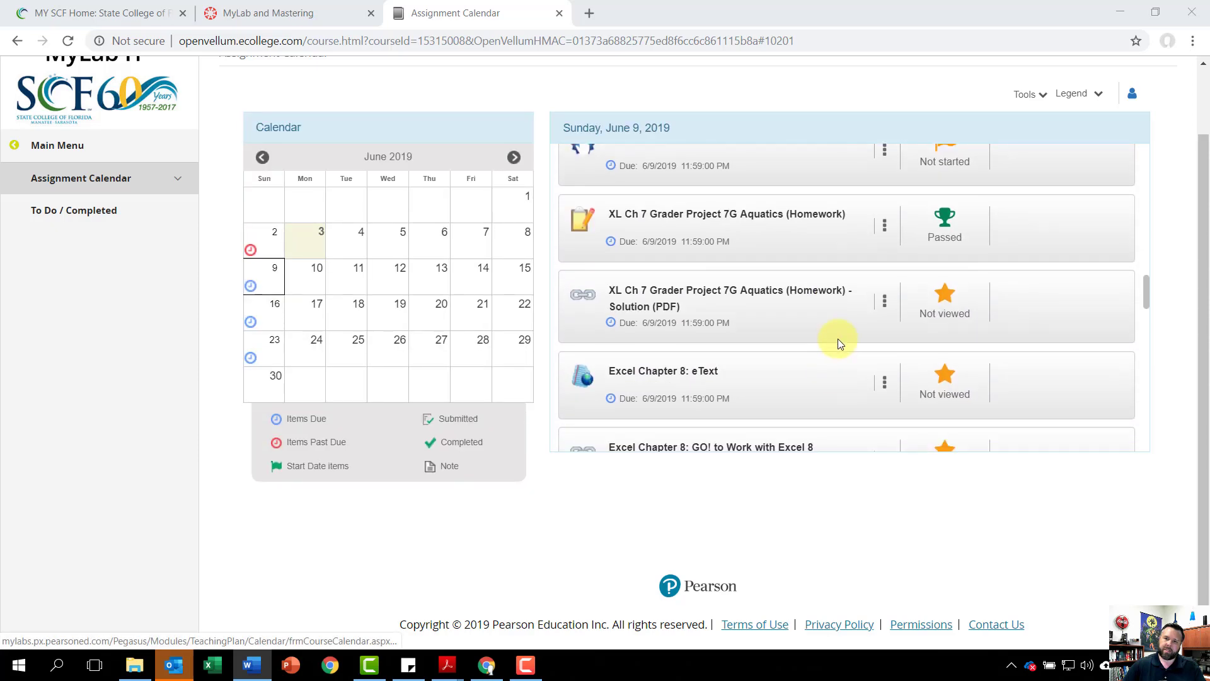
scroll(809, 328, "down", 3)
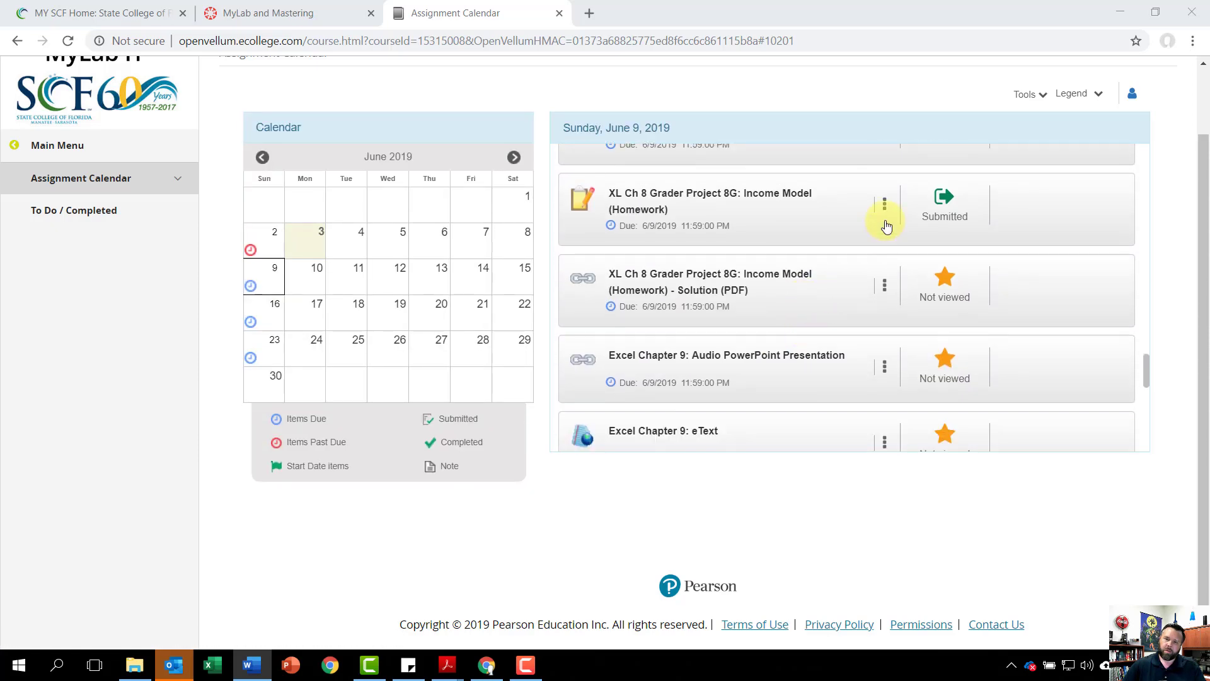
left_click(884, 205)
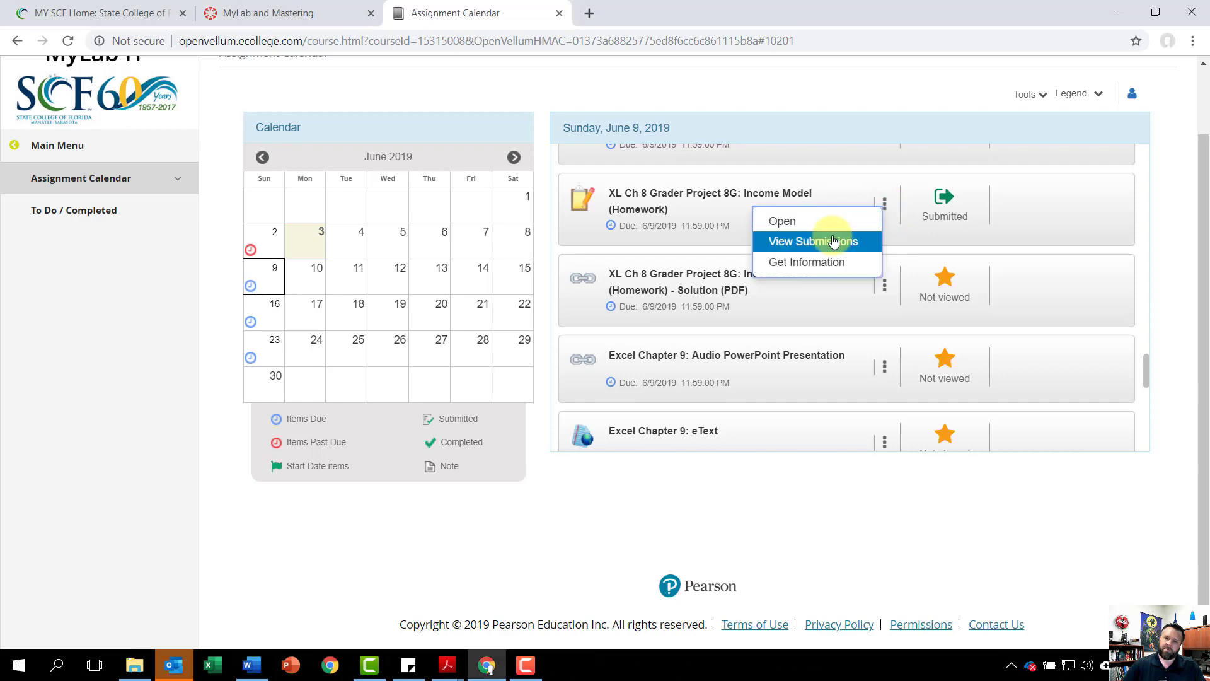
left_click(830, 241)
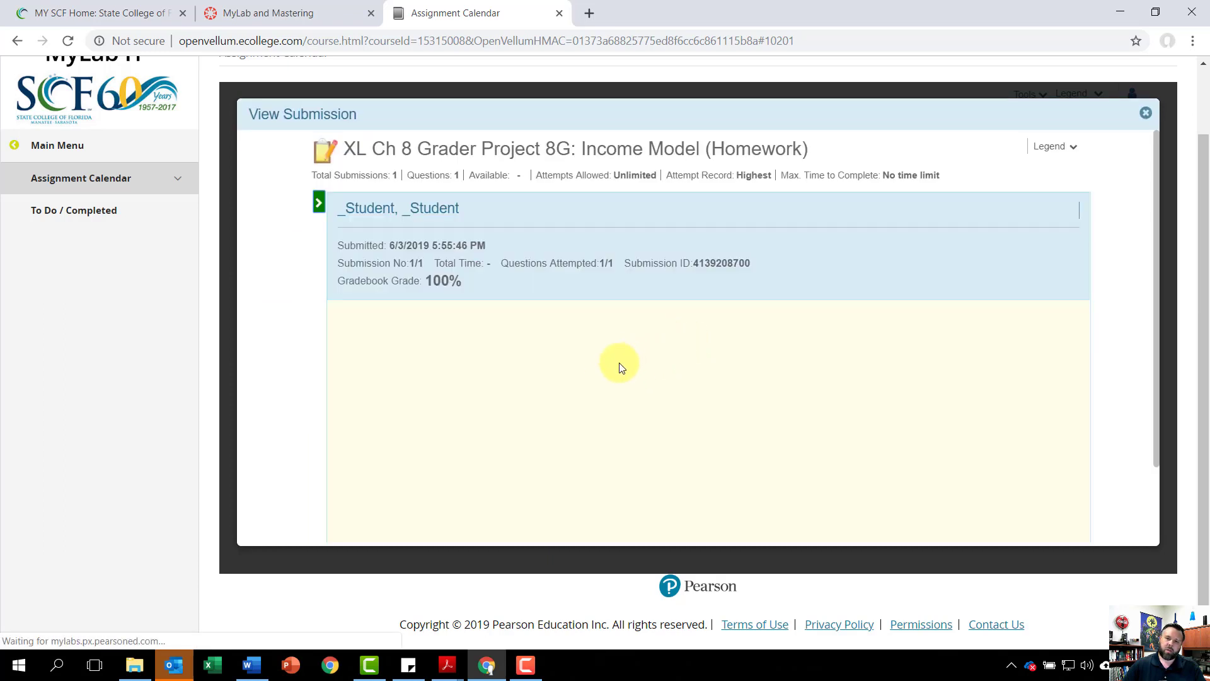
scroll(536, 378, "down", 5)
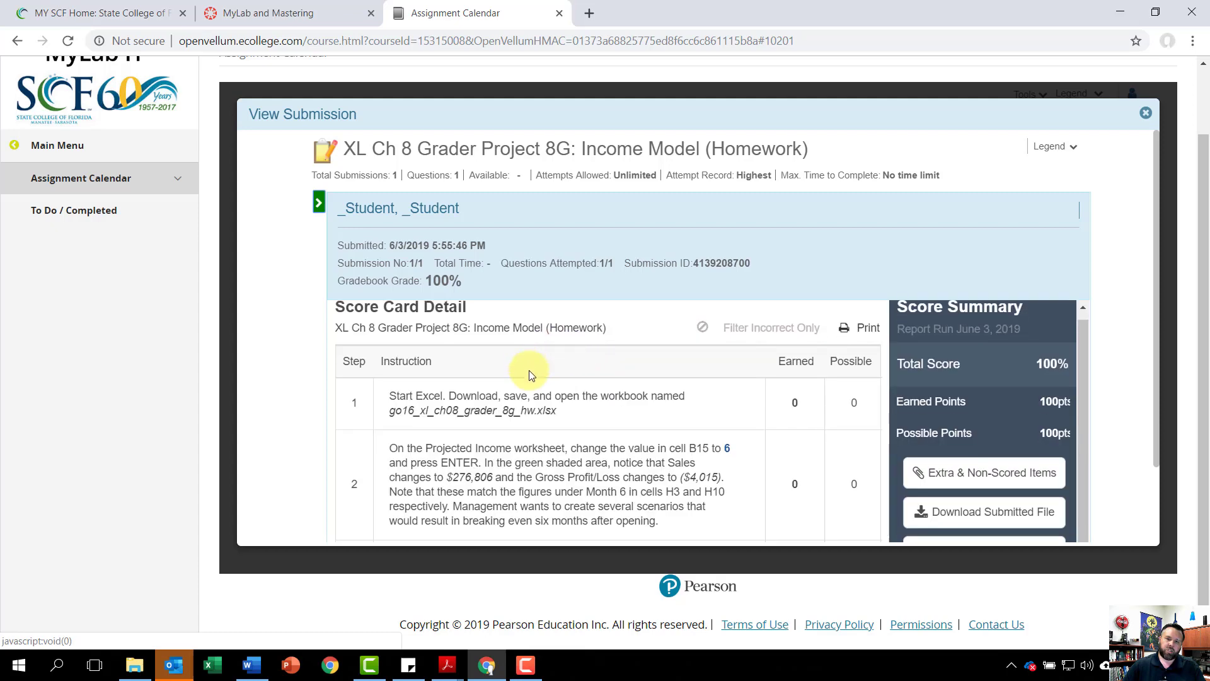
scroll(536, 403, "down", 5)
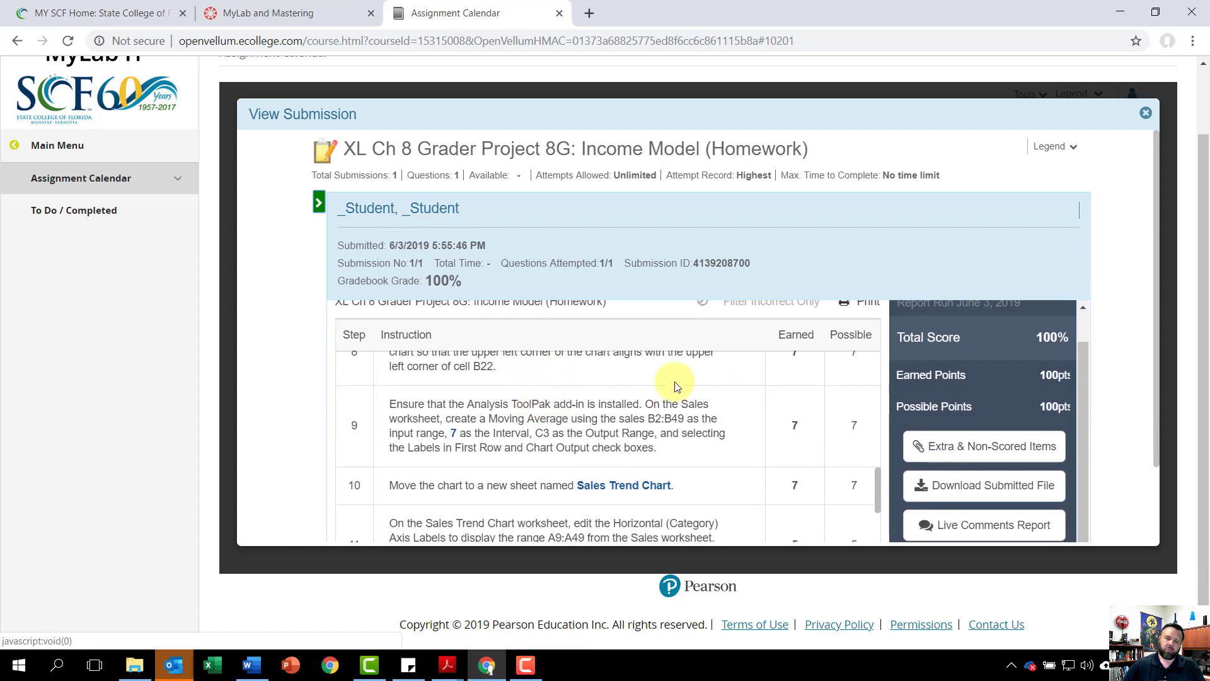